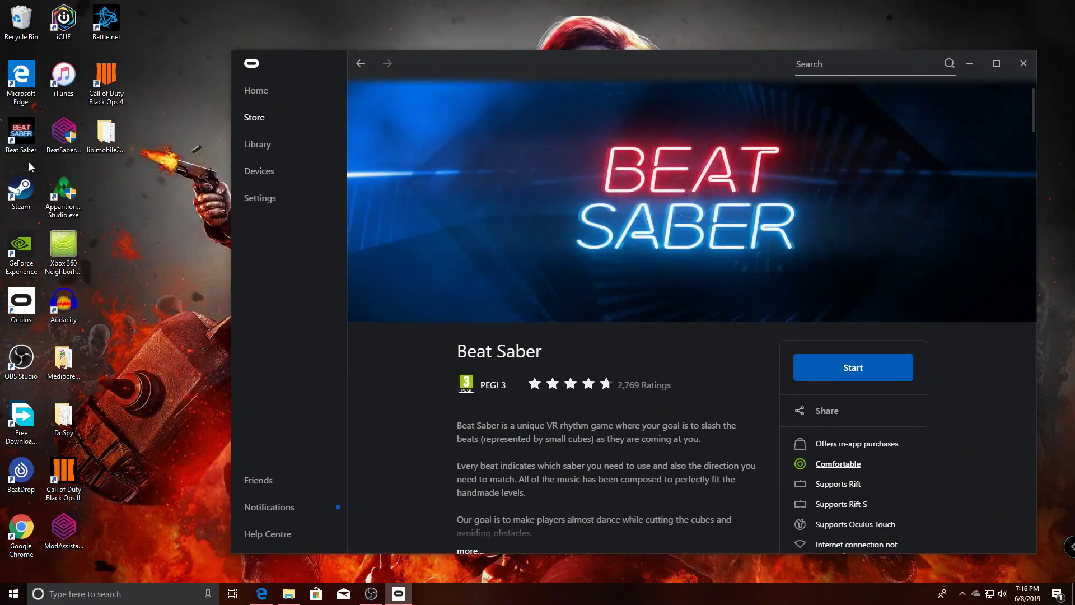
{"action": "left_click_drag", "start_coordinate": [454, 419], "coordinate": [606, 474]}
{"action": "left_click", "coordinate": [542, 465]}
{"action": "left_click_drag", "start_coordinate": [455, 430], "coordinate": [390, 363]}
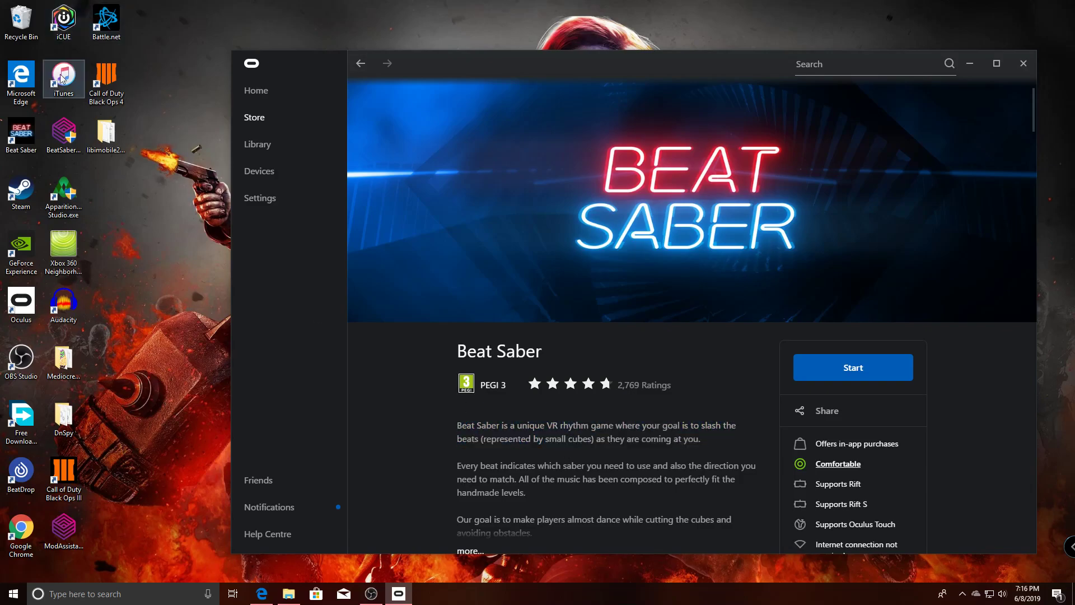
{"action": "left_click", "coordinate": [62, 139]}
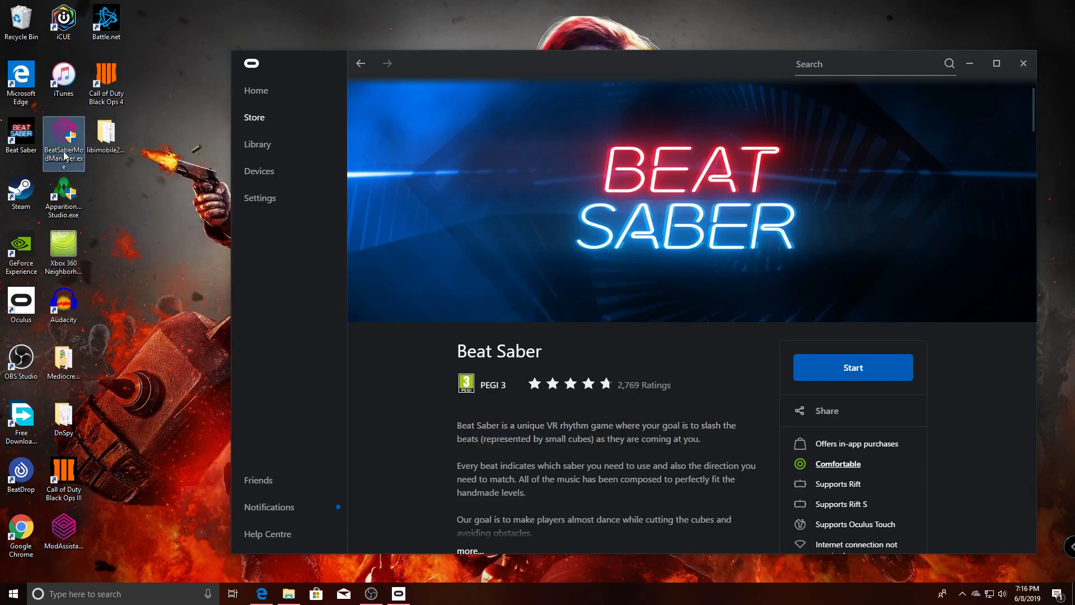
Launch Mod Assistant, agree to its terms, load the mods list and minimize the window
{"action": "double_click", "coordinate": [56, 537]}
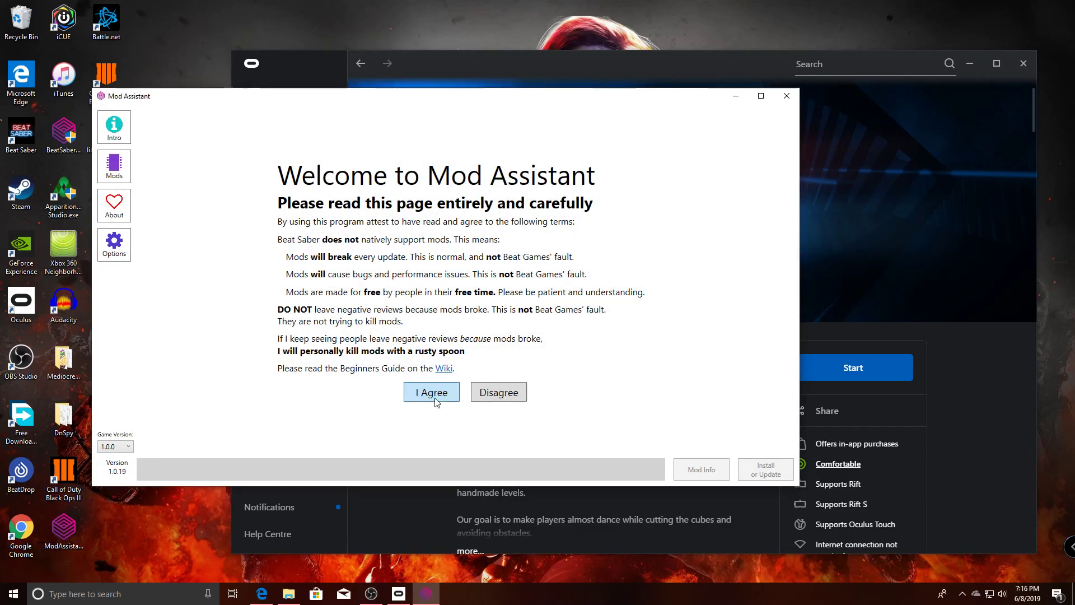
{"action": "left_click", "coordinate": [435, 399]}
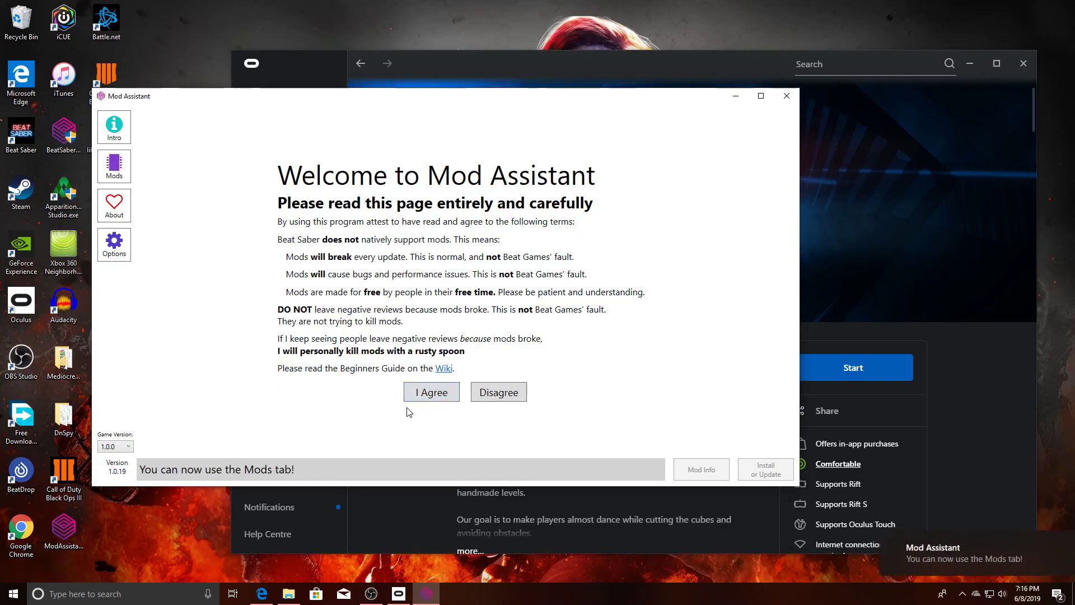
{"action": "left_click", "coordinate": [114, 179]}
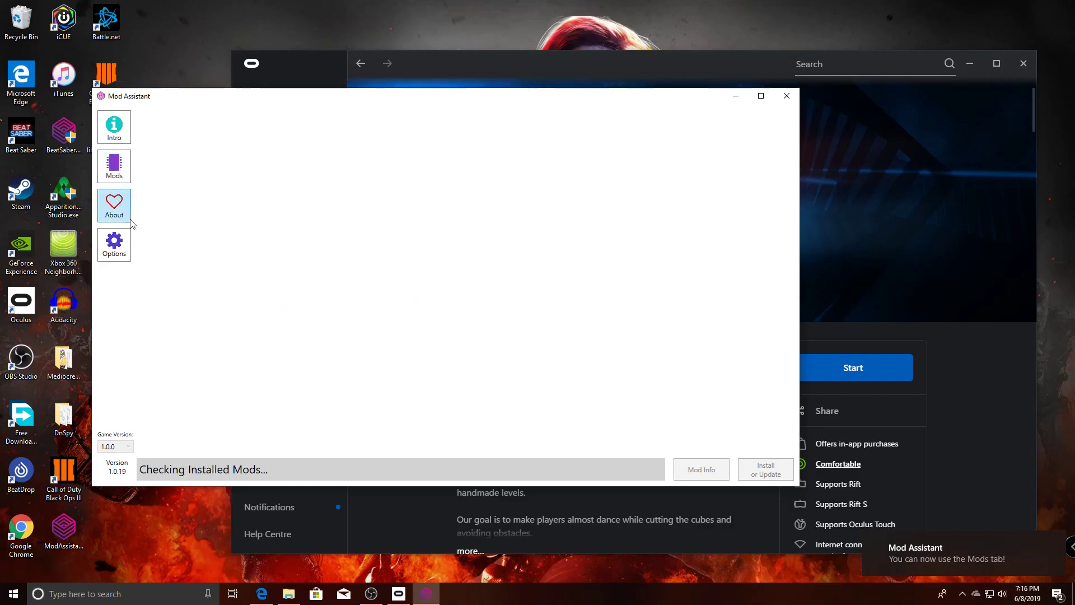
{"action": "left_click", "coordinate": [736, 96]}
Launch BeatDrop, look through its settings and the full BeatMods list, and close it
{"action": "double_click", "coordinate": [28, 462]}
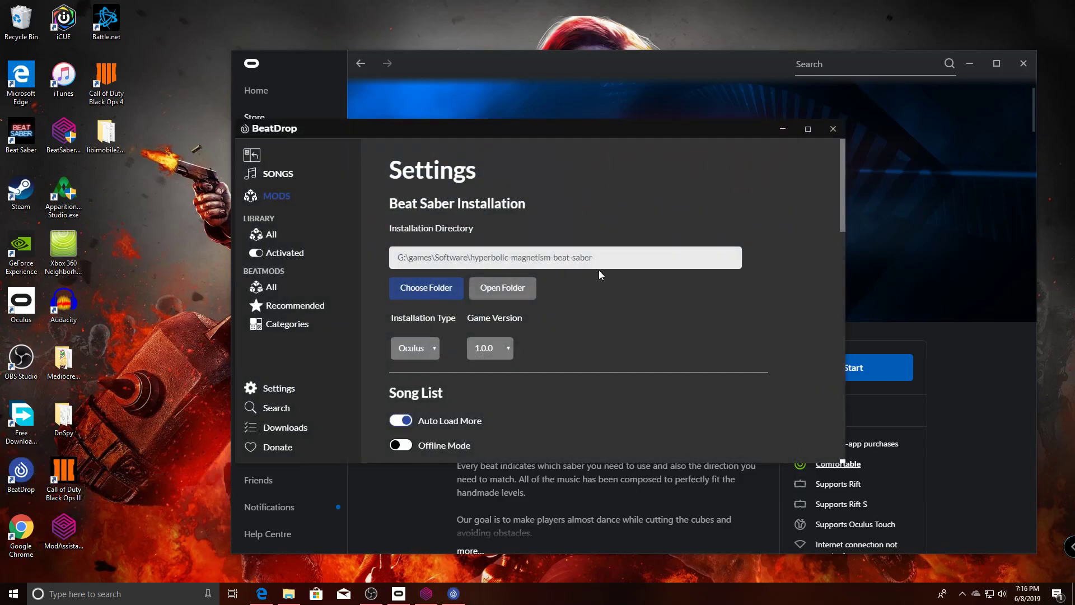
{"action": "scroll", "coordinate": [545, 300], "scroll_direction": "down", "scroll_amount": 8}
{"action": "scroll", "coordinate": [562, 348], "scroll_direction": "up", "scroll_amount": 8}
{"action": "left_click", "coordinate": [269, 293]}
{"action": "scroll", "coordinate": [464, 299], "scroll_direction": "down", "scroll_amount": 10}
{"action": "scroll", "coordinate": [462, 301], "scroll_direction": "up", "scroll_amount": 10}
{"action": "left_click", "coordinate": [832, 135]}
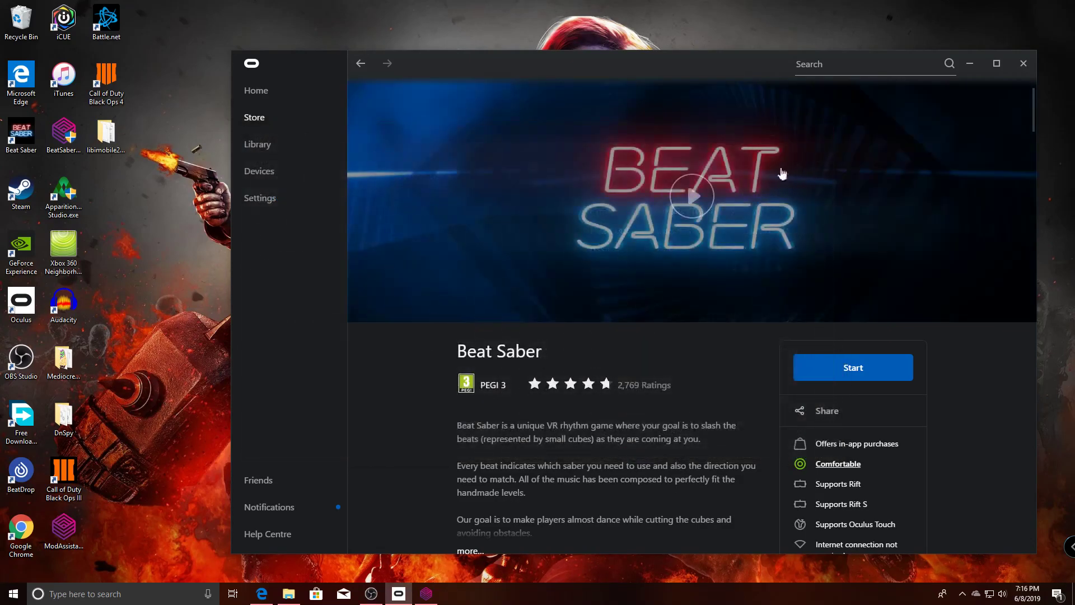
Minimize the Oculus window and open G:\games\Software\hyperbolic-magnetism-beat-saber in File Explorer, passing through the Steam common folder and hyperbolic-magnetism-beat-saber2
{"action": "left_click", "coordinate": [971, 64]}
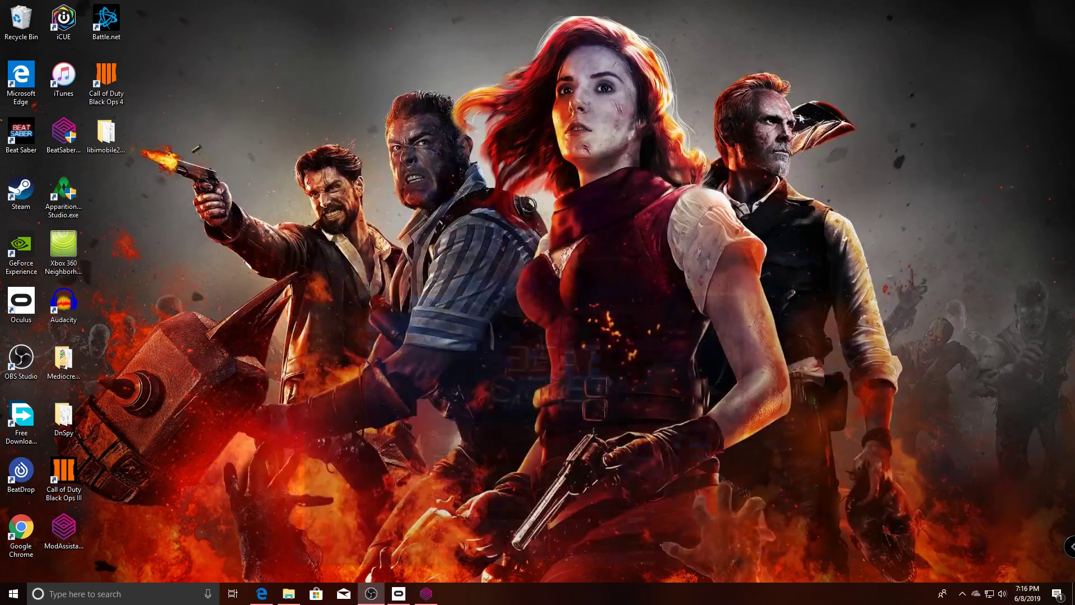
{"action": "left_click", "coordinate": [288, 594]}
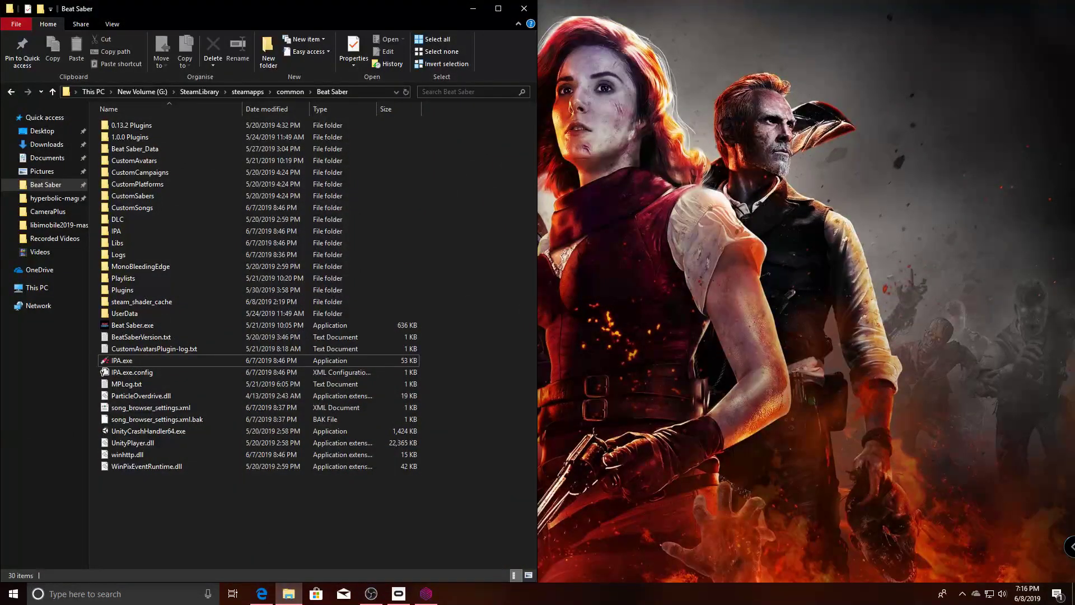
{"action": "left_click", "coordinate": [286, 92]}
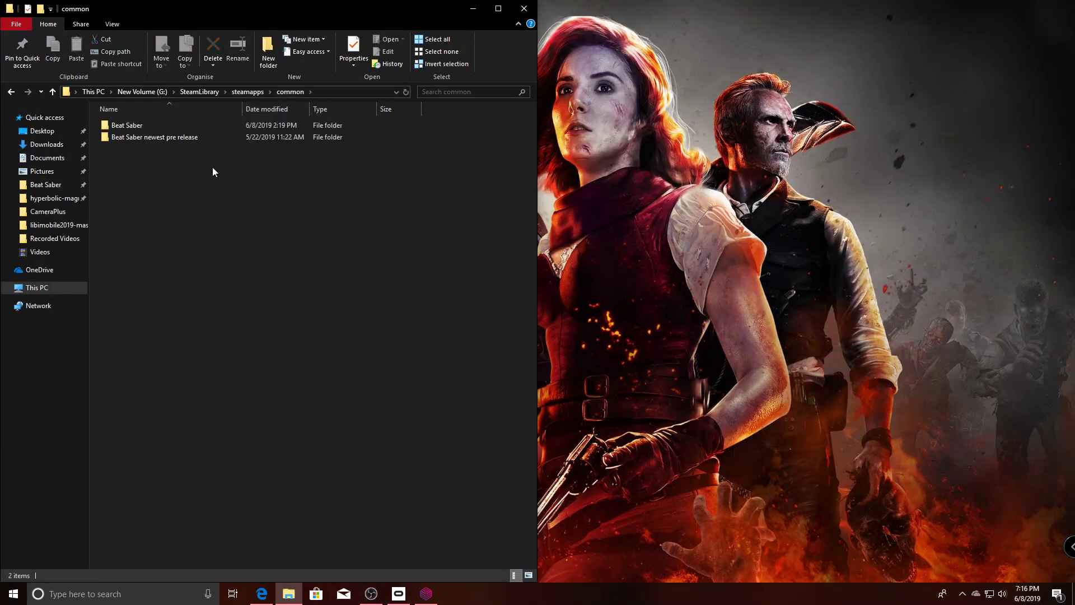
{"action": "left_click", "coordinate": [66, 199]}
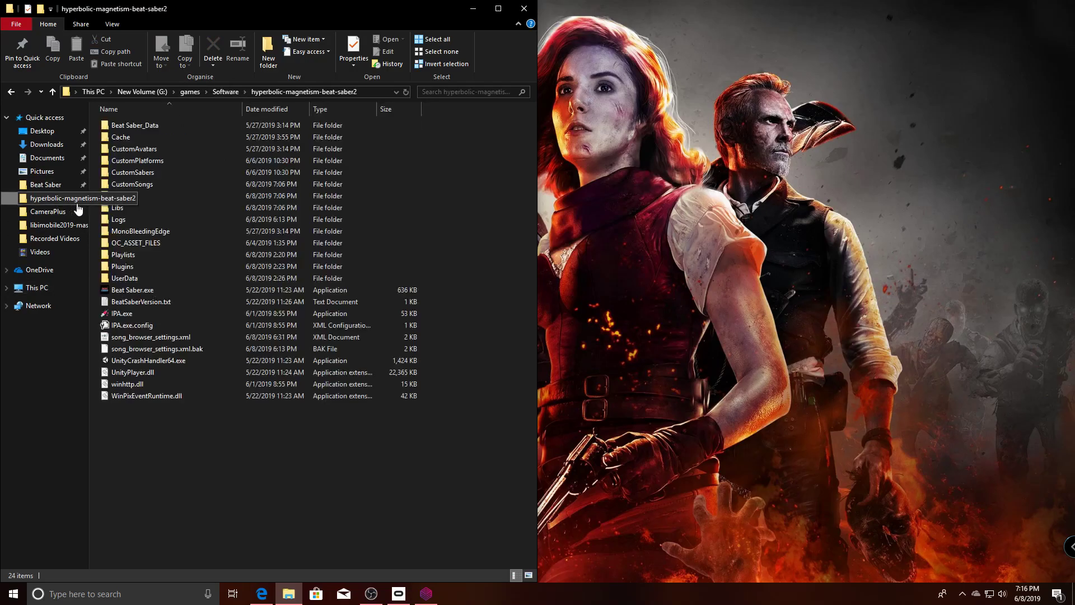
{"action": "left_click", "coordinate": [226, 92]}
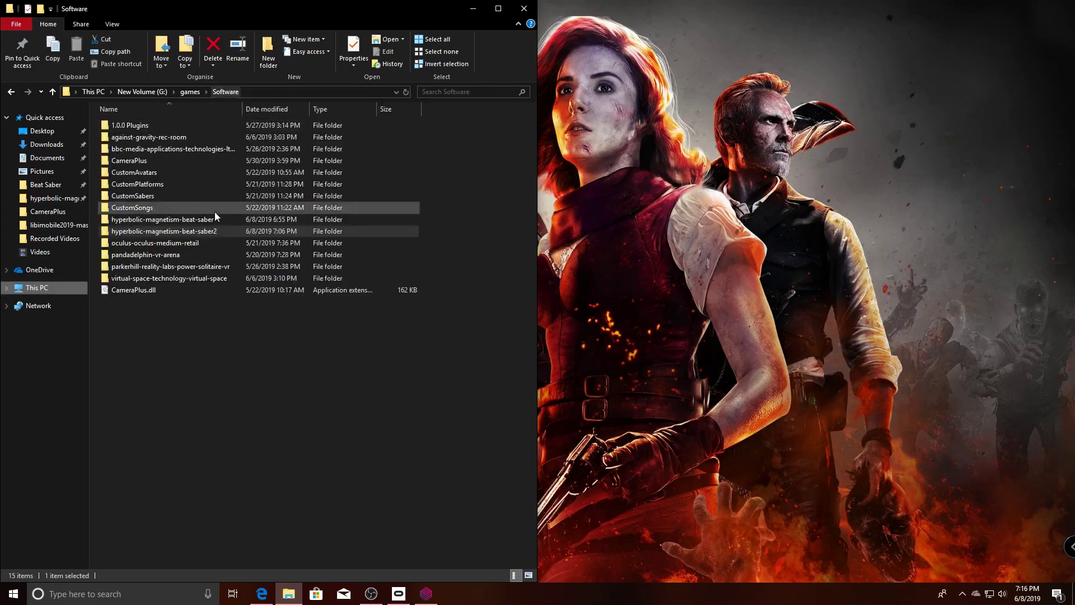
{"action": "double_click", "coordinate": [223, 219]}
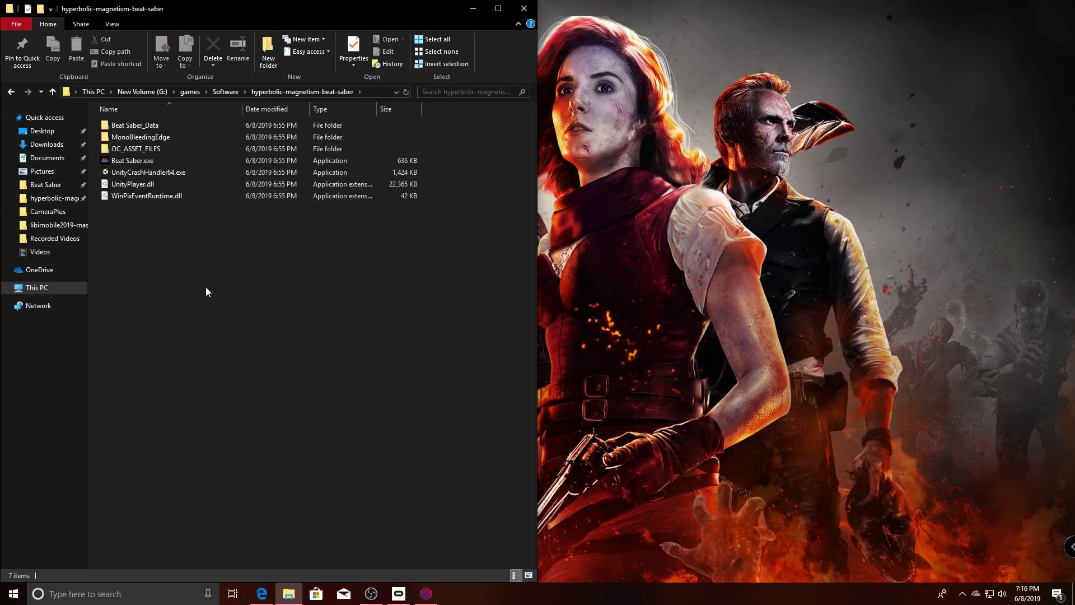
Examine the song files in the OC_ASSET_FILES folder and return to the Software folder
{"action": "double_click", "coordinate": [189, 149]}
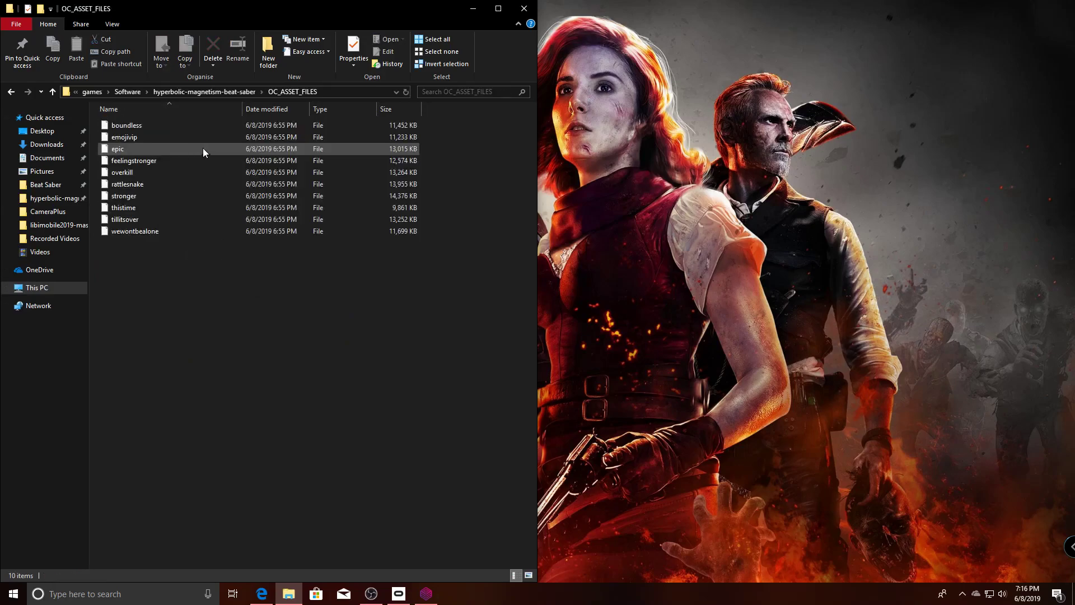
{"action": "key", "text": "BackSpace"}
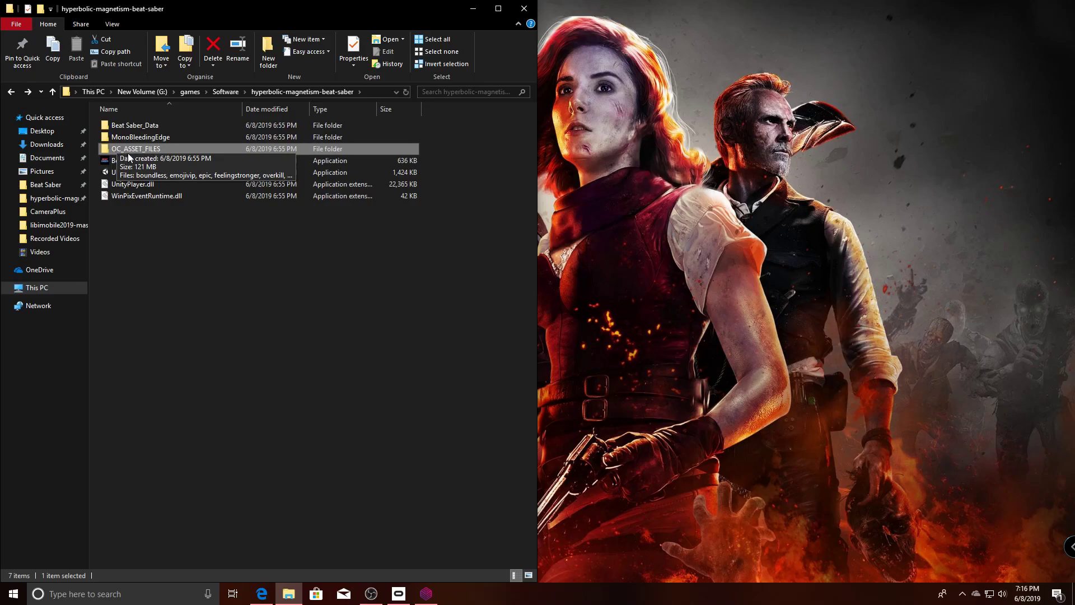
{"action": "double_click", "coordinate": [174, 149]}
{"action": "left_click_drag", "start_coordinate": [203, 317], "coordinate": [163, 113]}
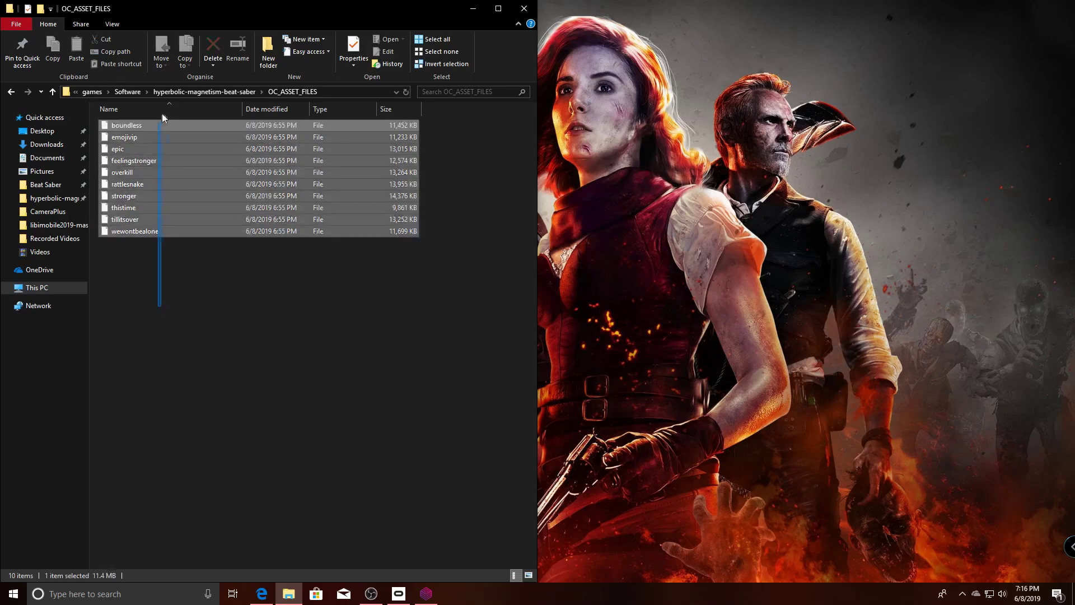
{"action": "left_click", "coordinate": [203, 322]}
{"action": "key", "text": "BackSpace"}
{"action": "key", "text": "BackSpace"}
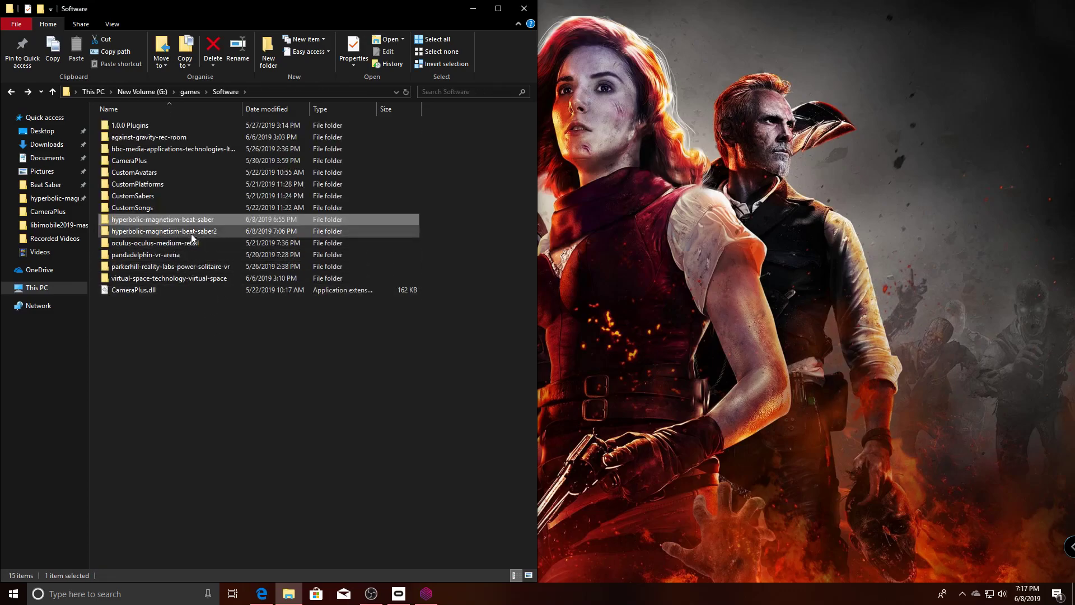
Examine the contents of the hyperbolic-magnetism-beat-saber2 folder and go back to the Software folder
{"action": "double_click", "coordinate": [196, 234]}
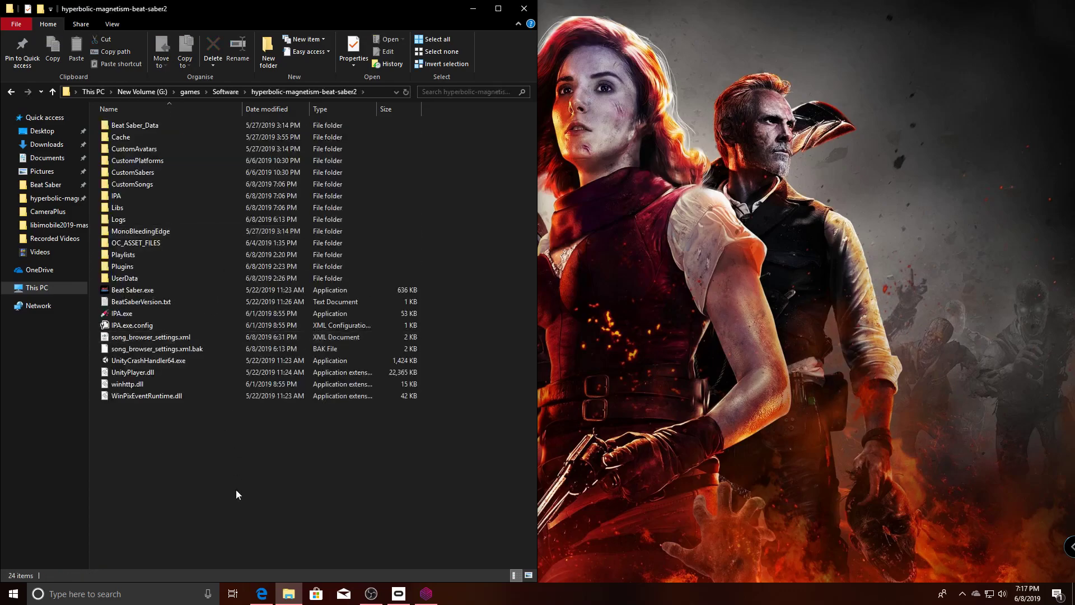
{"action": "left_click_drag", "start_coordinate": [237, 489], "coordinate": [208, 42]}
{"action": "key", "text": "BackSpace"}
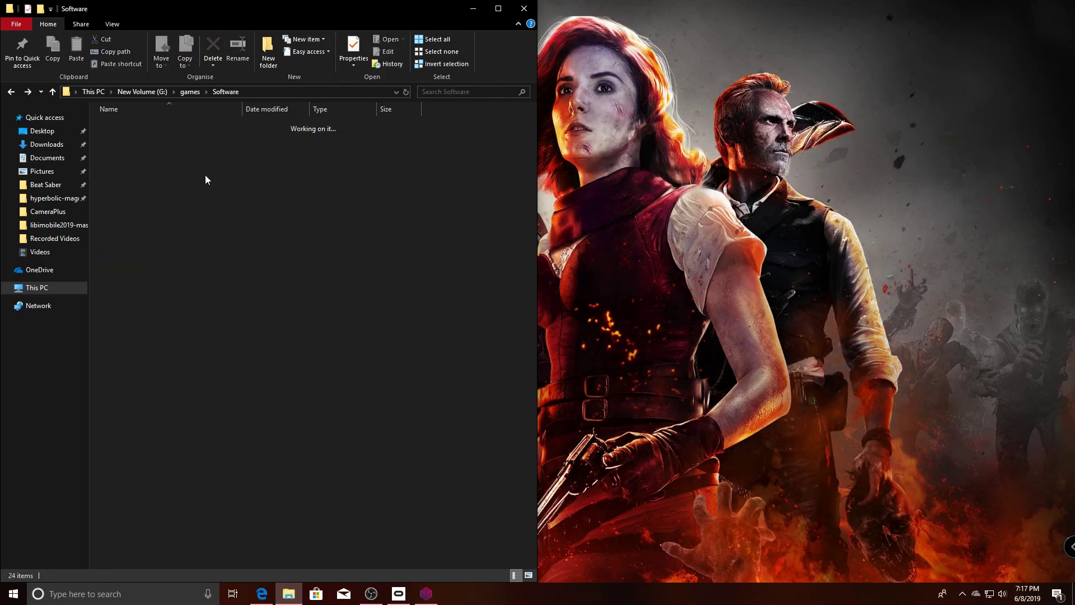
Reopen the hyperbolic-magnetism-beat-saber folder and snap its window to the right half of the screen
{"action": "double_click", "coordinate": [204, 221]}
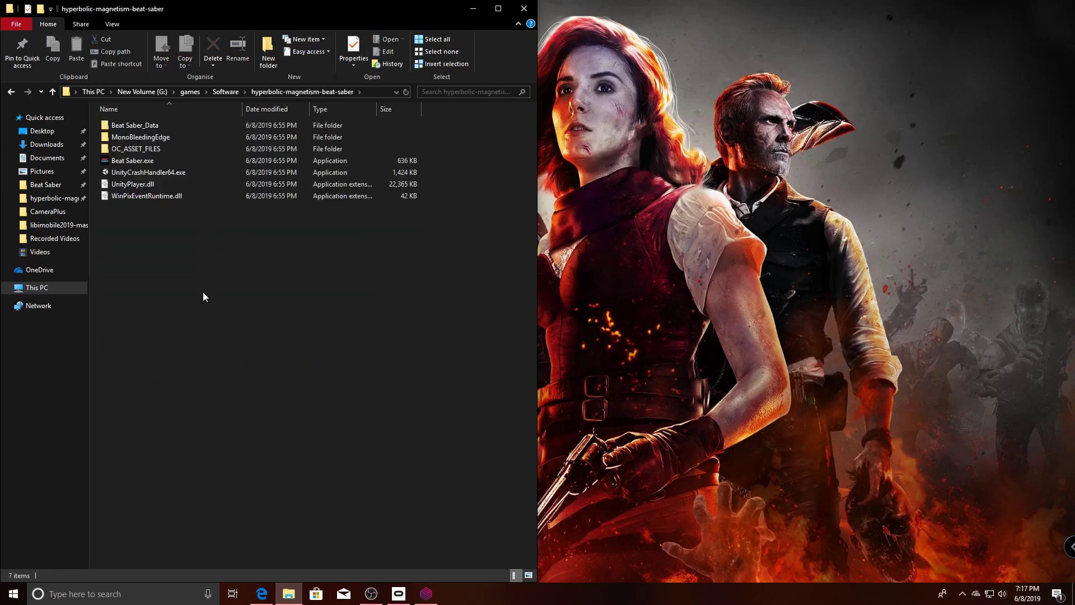
{"action": "left_click_drag", "start_coordinate": [334, 12], "coordinate": [1074, 130]}
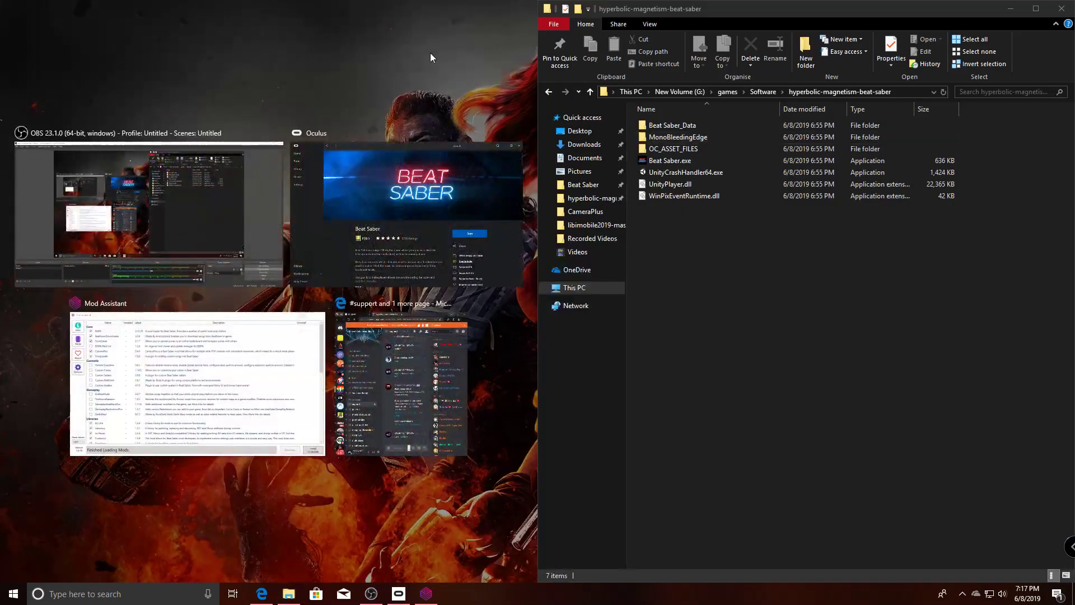
{"action": "left_click", "coordinate": [430, 53]}
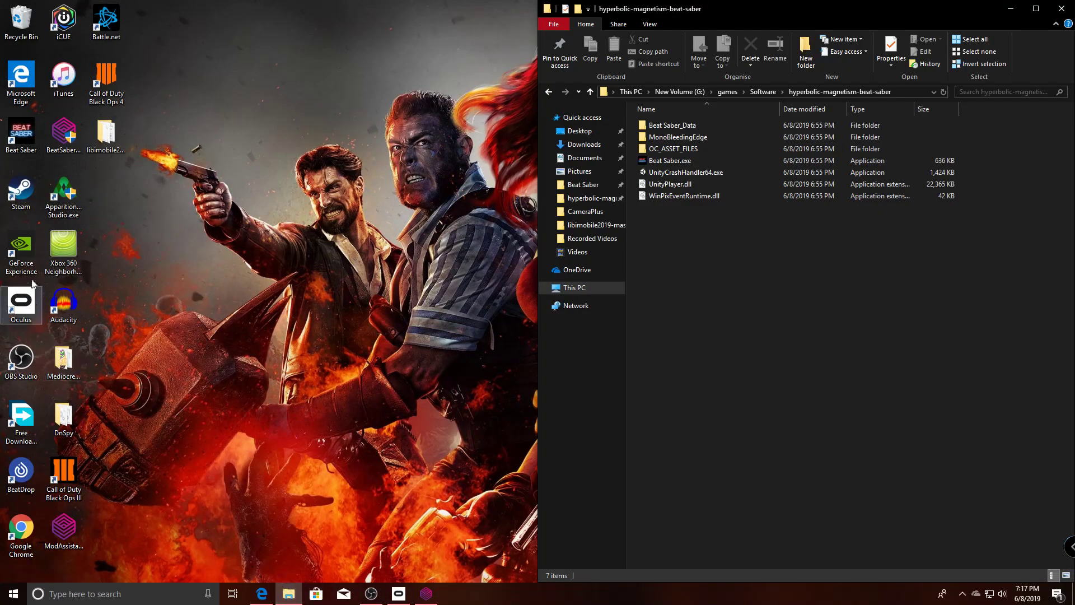
Switch to Steam, view the available actions for Beat Saber in the library, and minimize the window
{"action": "double_click", "coordinate": [15, 192]}
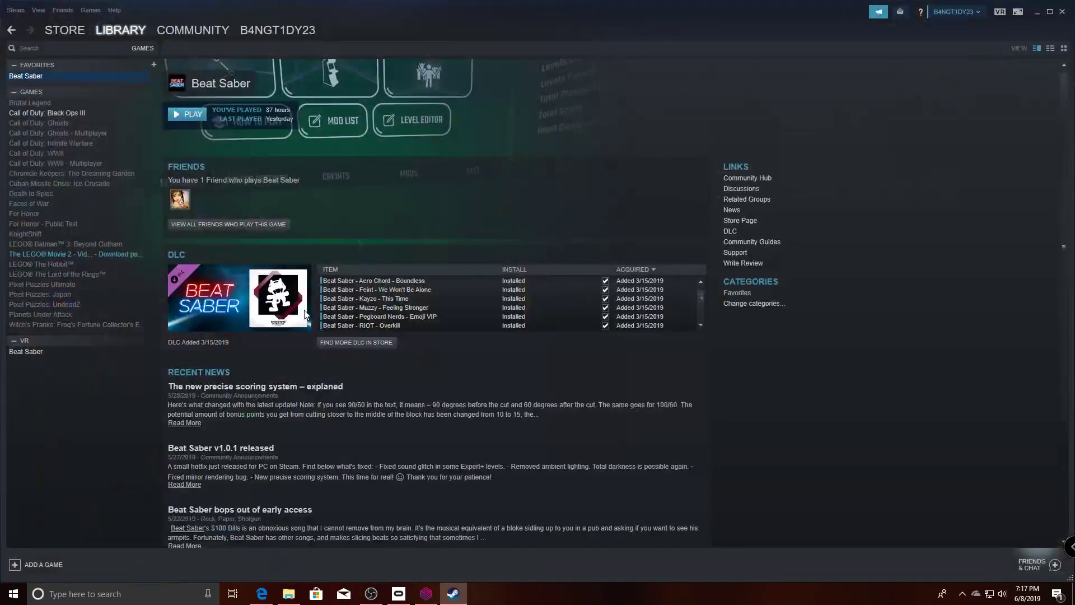
{"action": "left_click_drag", "start_coordinate": [106, 1], "coordinate": [124, 295]}
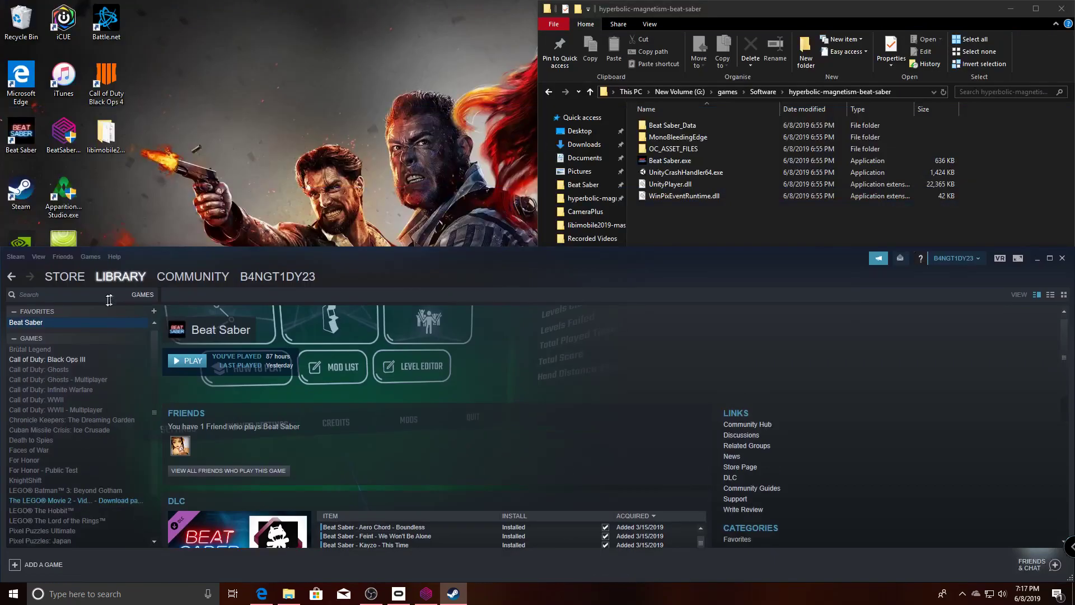
{"action": "left_click_drag", "start_coordinate": [285, 269], "coordinate": [508, 1]}
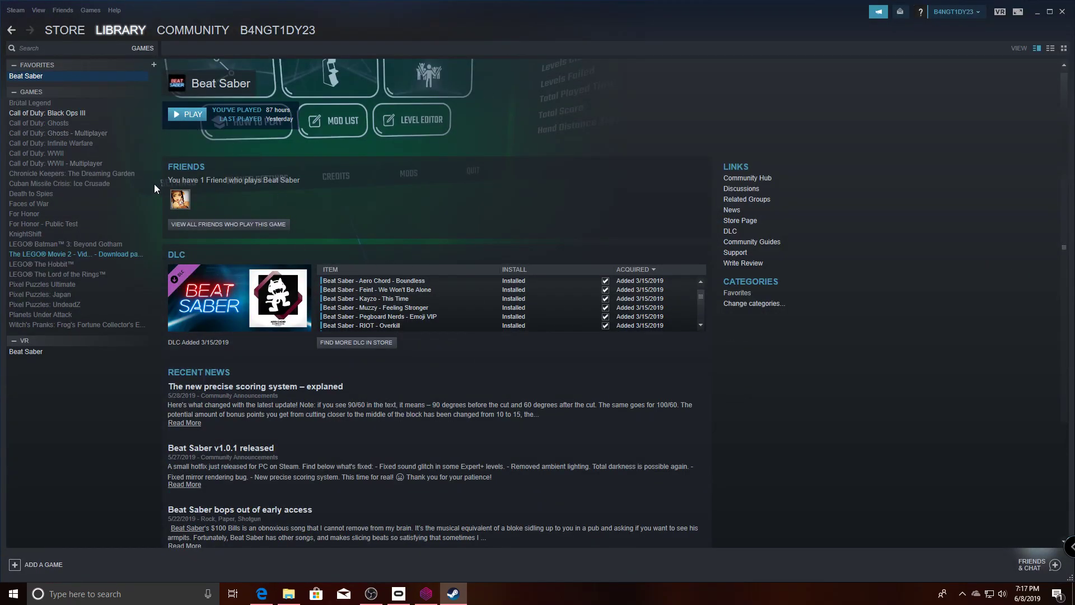
{"action": "right_click", "coordinate": [102, 82]}
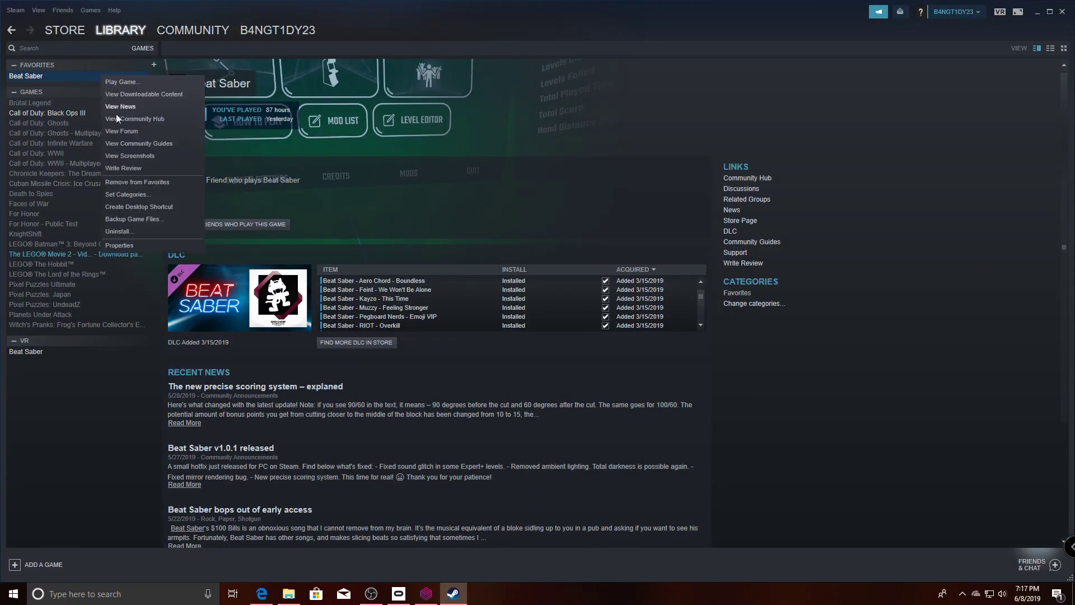
{"action": "left_click", "coordinate": [260, 191]}
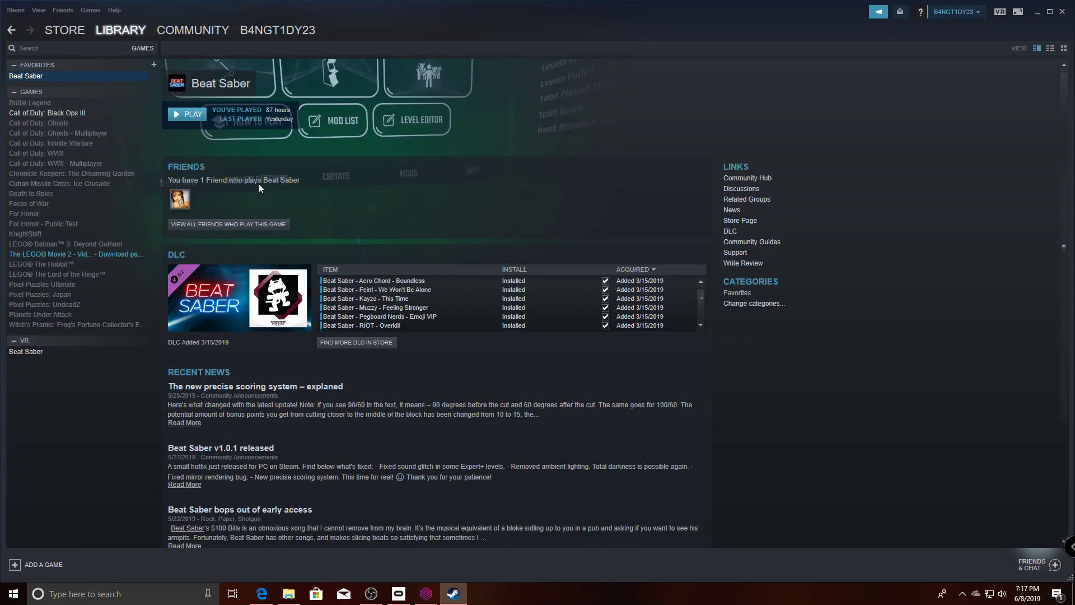
{"action": "left_click", "coordinate": [1037, 13]}
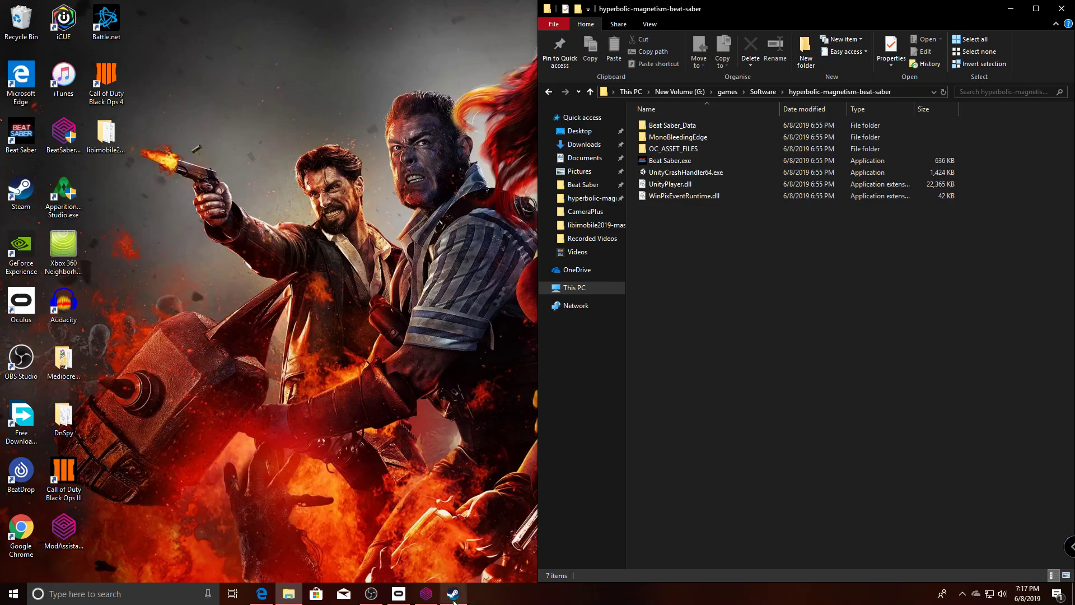
Switch back to Mod Assistant, move its window clear, and open its settings page
{"action": "left_click", "coordinate": [419, 598]}
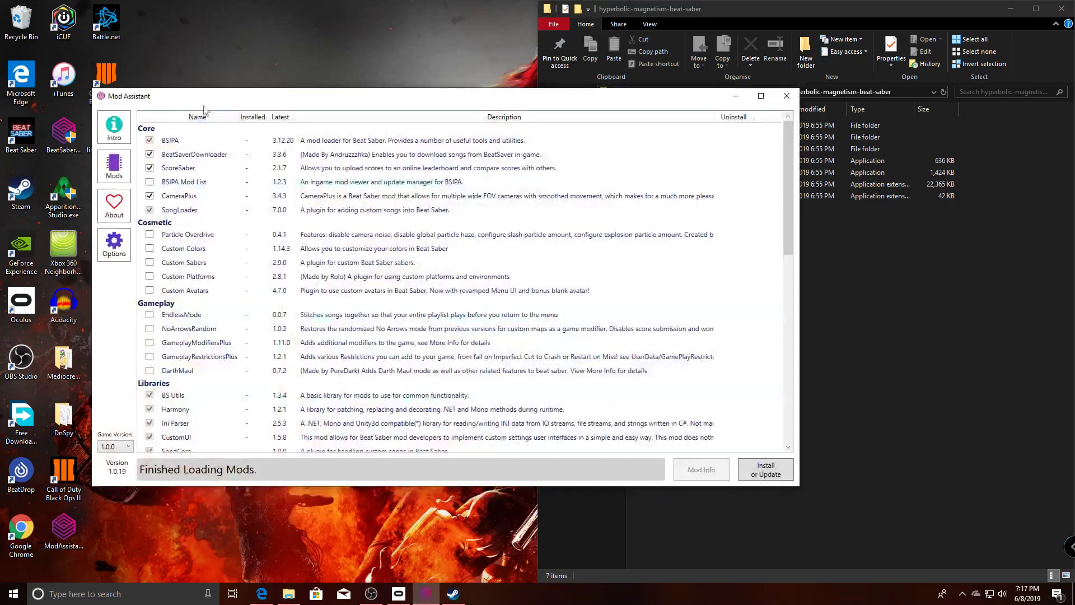
{"action": "left_click_drag", "start_coordinate": [588, 99], "coordinate": [555, 124]}
{"action": "left_click", "coordinate": [81, 266]}
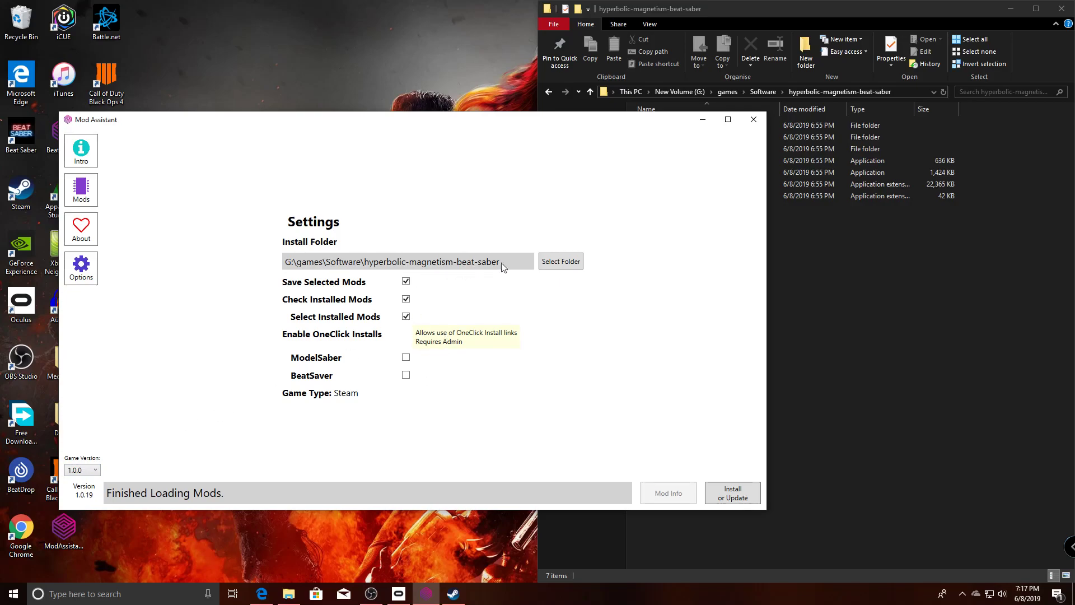
Start choosing a new Beat Saber install folder and browse to the games folder on New Volume (G:)
{"action": "left_click", "coordinate": [561, 262]}
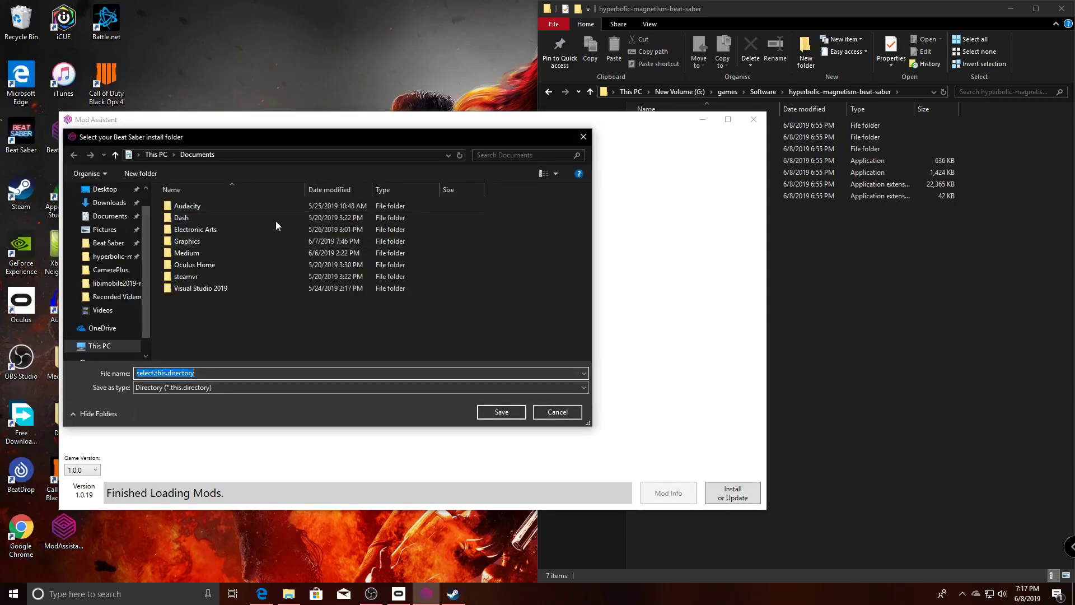
{"action": "left_click", "coordinate": [115, 346]}
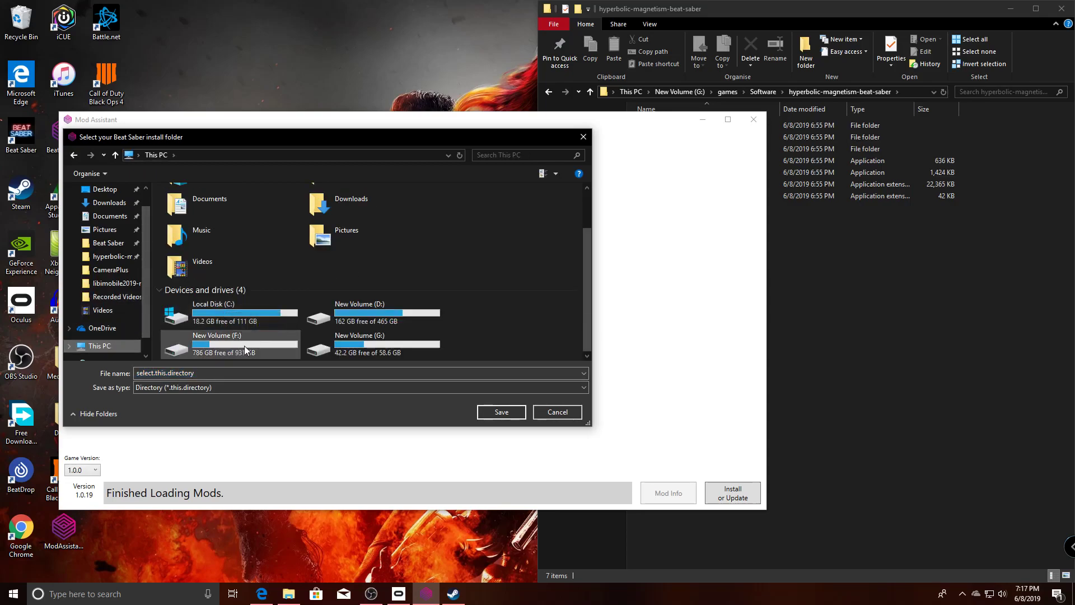
{"action": "double_click", "coordinate": [365, 342]}
{"action": "double_click", "coordinate": [238, 218]}
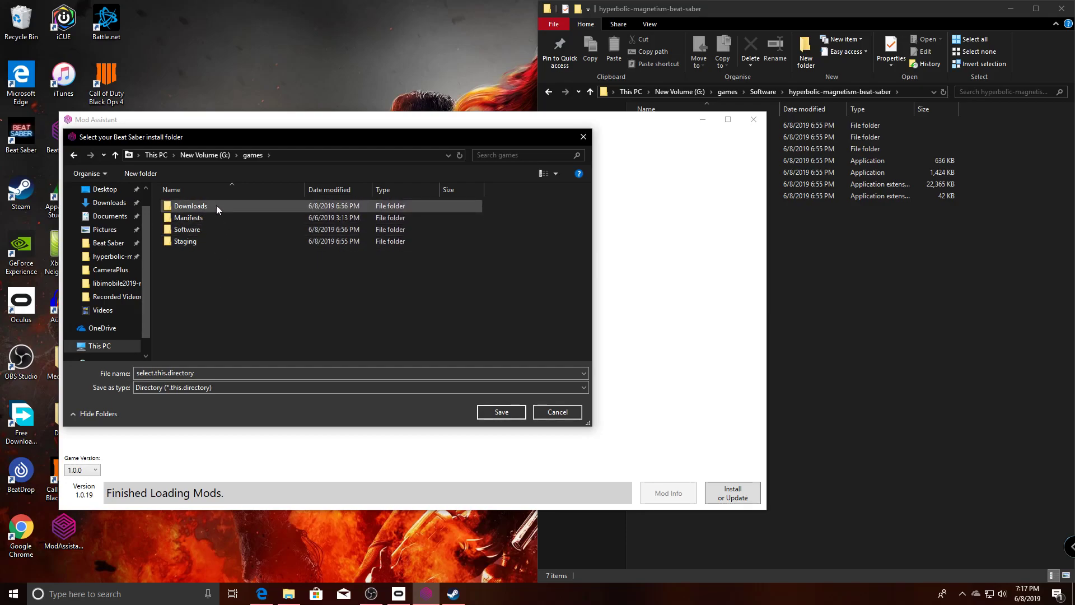
{"action": "double_click", "coordinate": [217, 205]}
{"action": "key", "text": "BackSpace"}
{"action": "double_click", "coordinate": [218, 217]}
{"action": "key", "text": "BackSpace"}
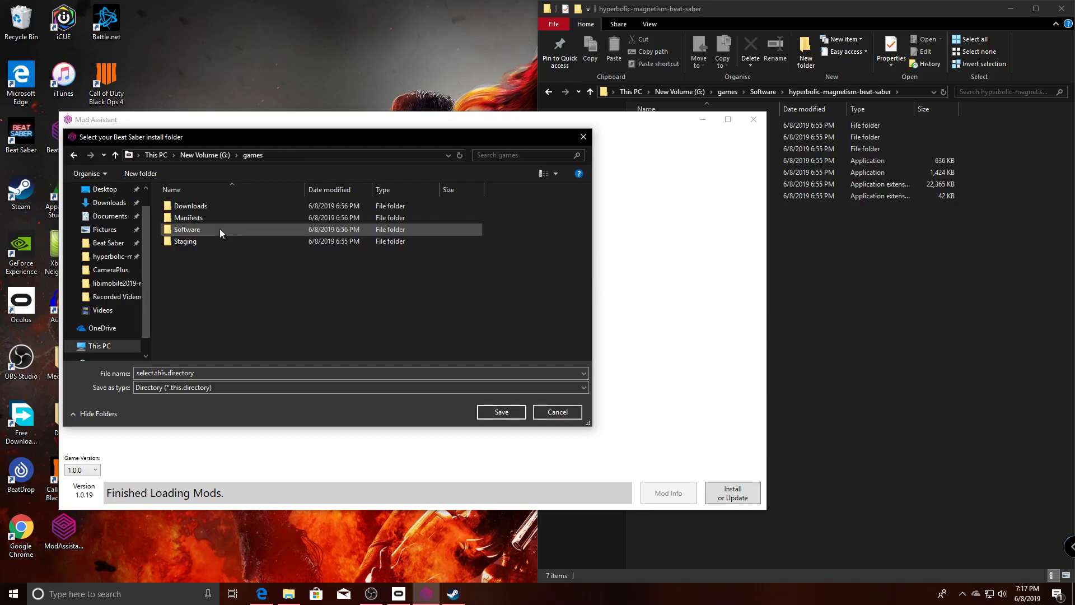
Set the install folder to hyperbolic-magnetism-beat-saber inside the Software folder
{"action": "double_click", "coordinate": [220, 229]}
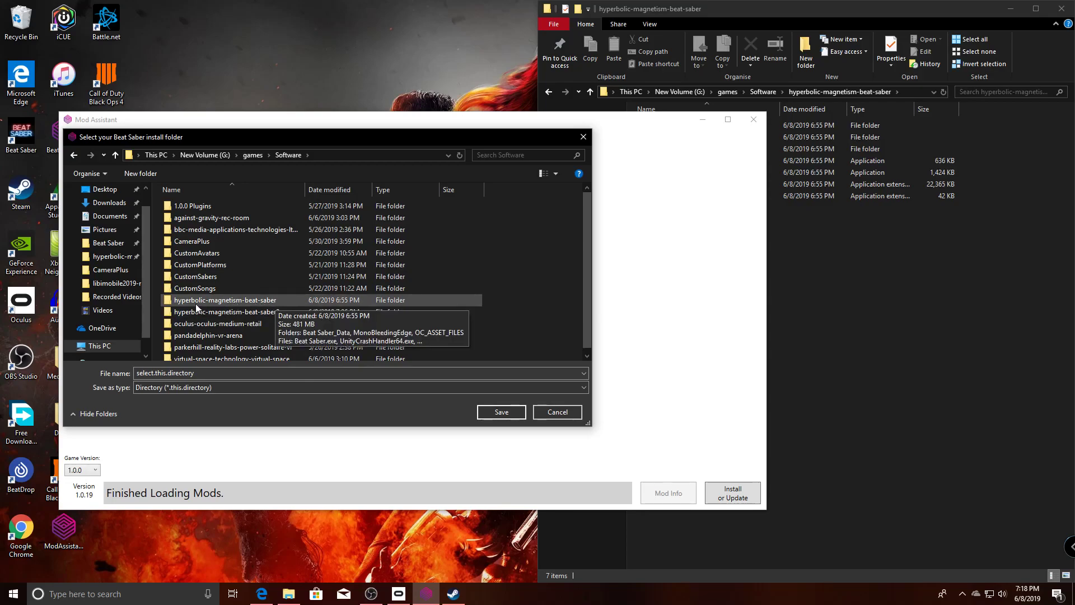
{"action": "left_click", "coordinate": [246, 300]}
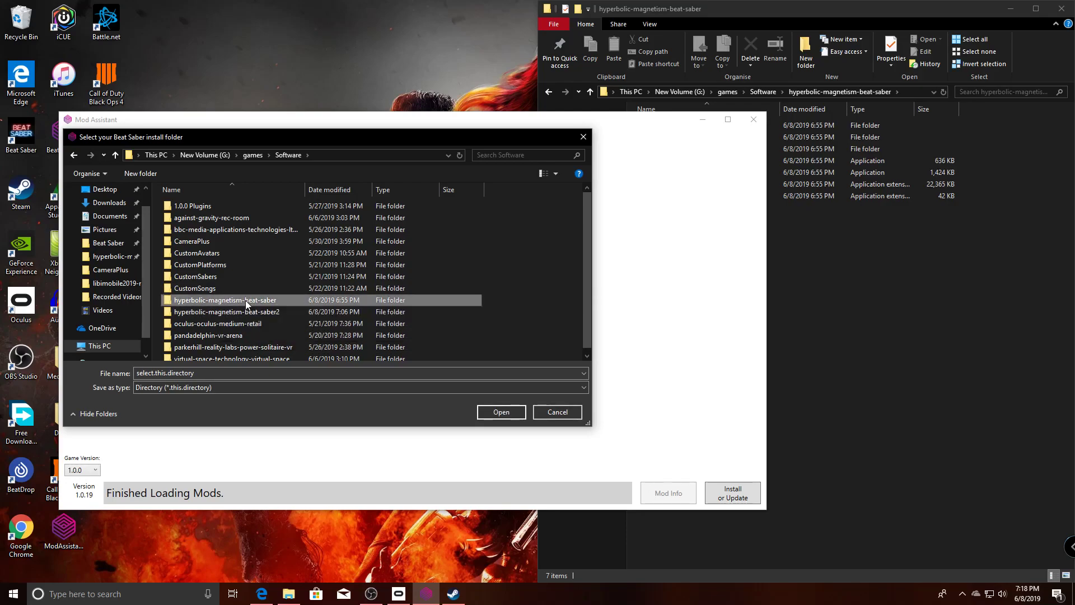
{"action": "double_click", "coordinate": [245, 300]}
{"action": "left_click", "coordinate": [503, 411]}
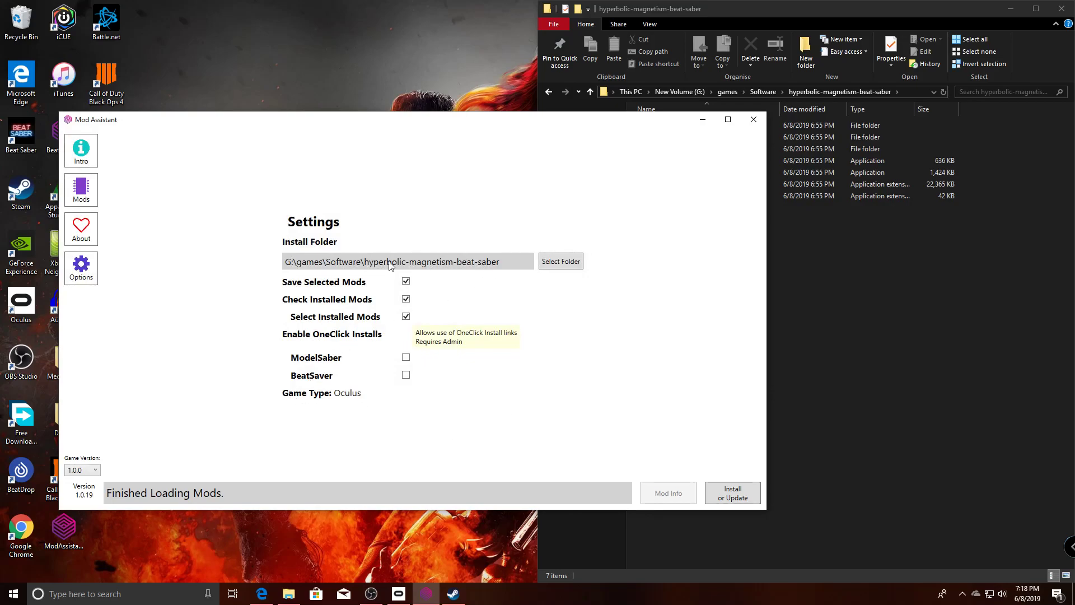
Open the list of available mods and review the selected ones, highlighting CameraPlus and BSIPA
{"action": "left_click", "coordinate": [87, 193]}
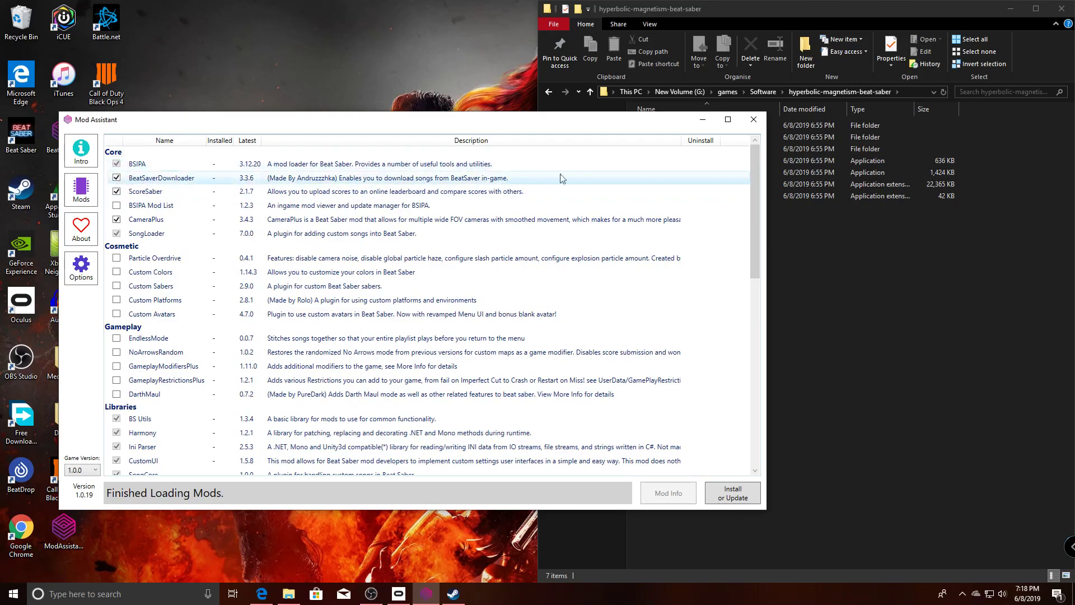
{"action": "scroll", "coordinate": [666, 264], "scroll_direction": "down", "scroll_amount": 8}
{"action": "scroll", "coordinate": [638, 320], "scroll_direction": "up", "scroll_amount": 5}
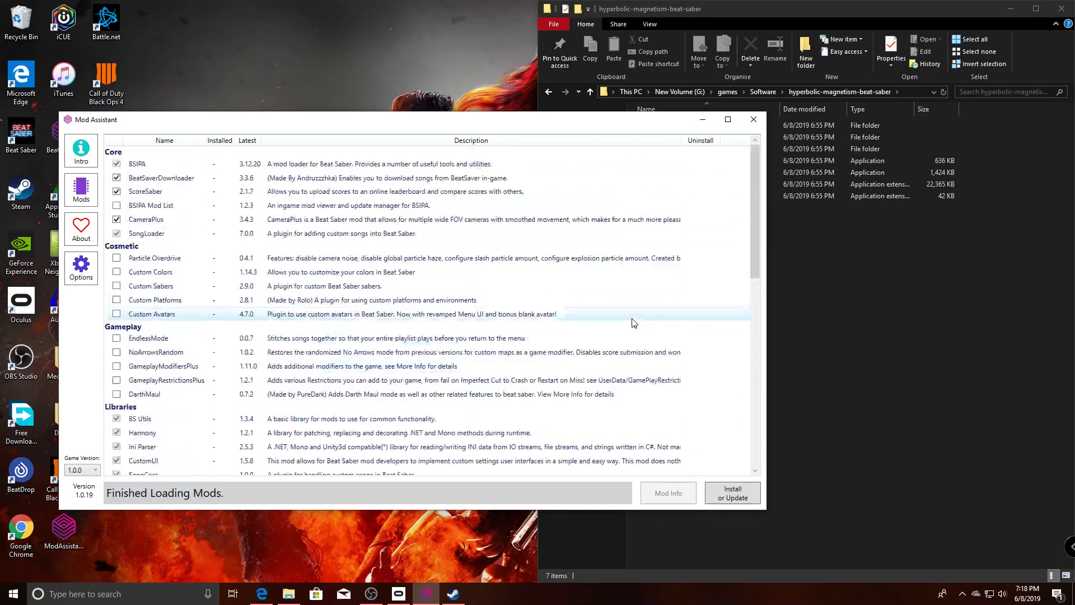
{"action": "left_click", "coordinate": [117, 220]}
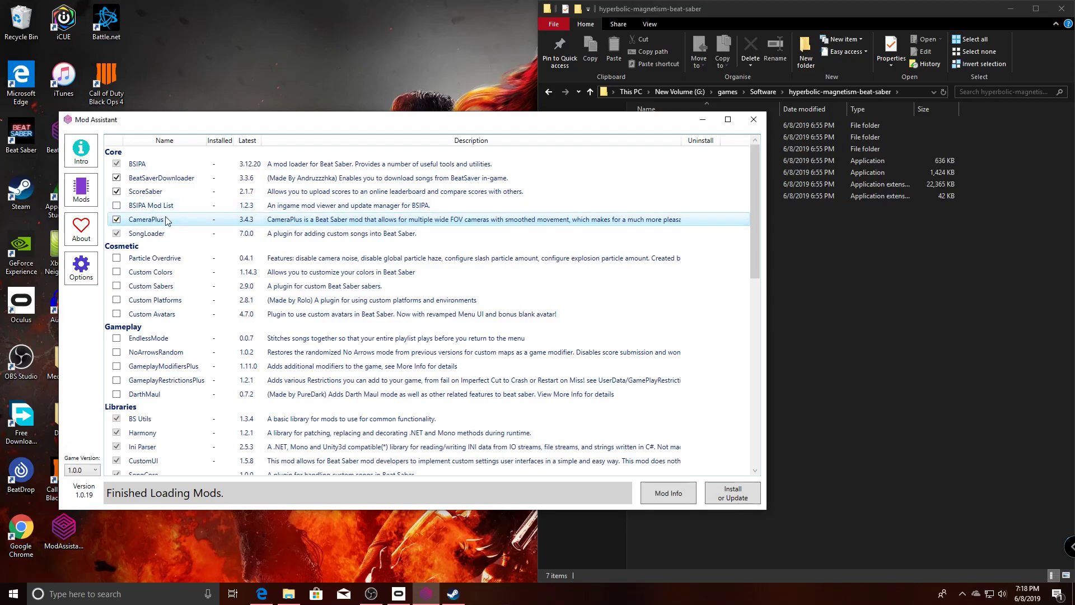
{"action": "scroll", "coordinate": [173, 213], "scroll_direction": "down", "scroll_amount": 5}
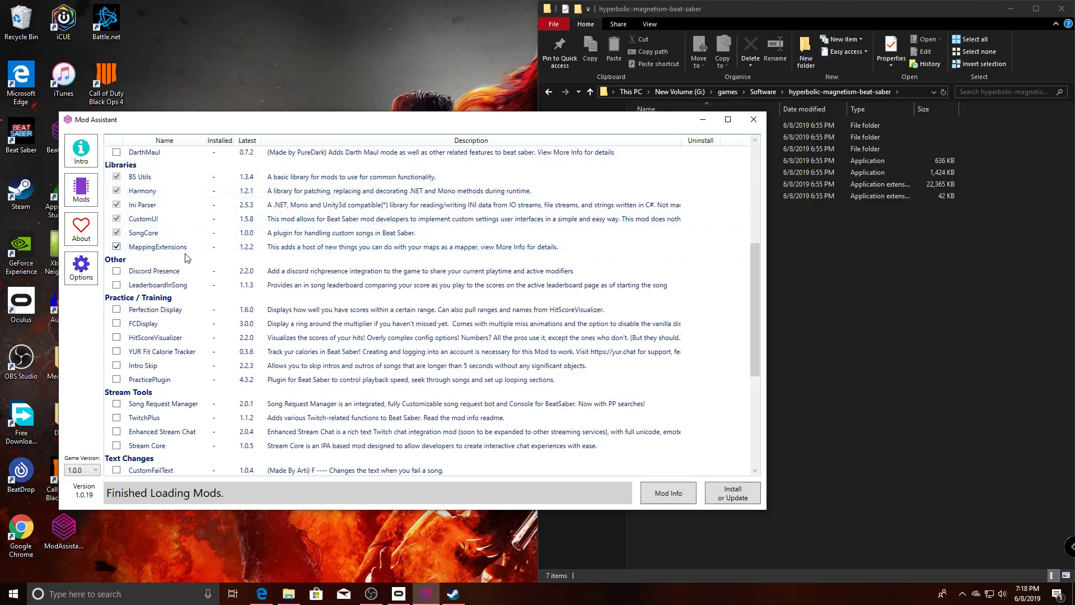
{"action": "scroll", "coordinate": [162, 193], "scroll_direction": "up", "scroll_amount": 5}
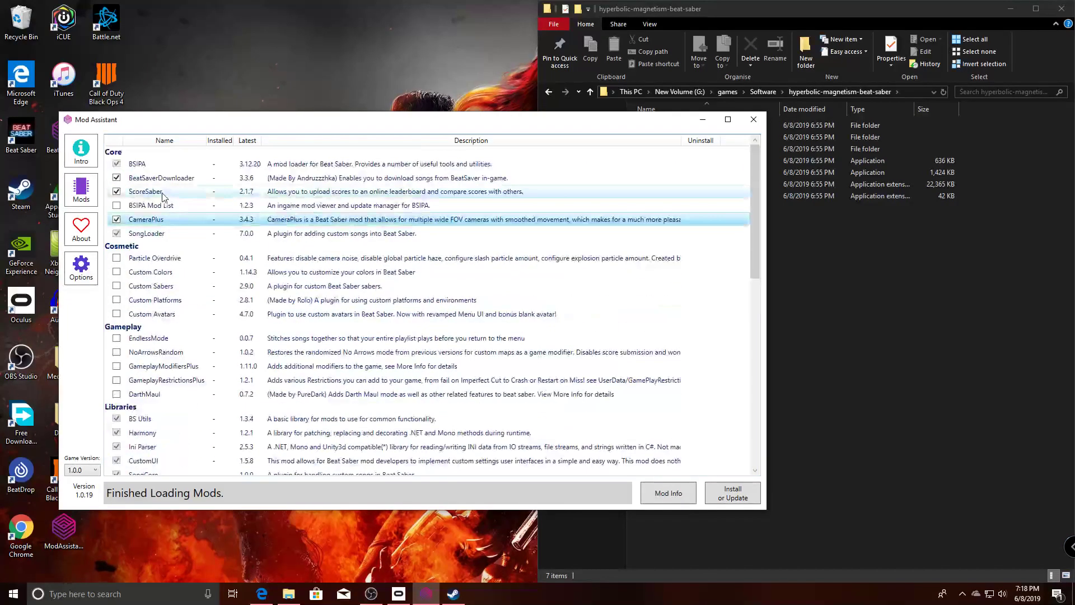
{"action": "left_click", "coordinate": [147, 166]}
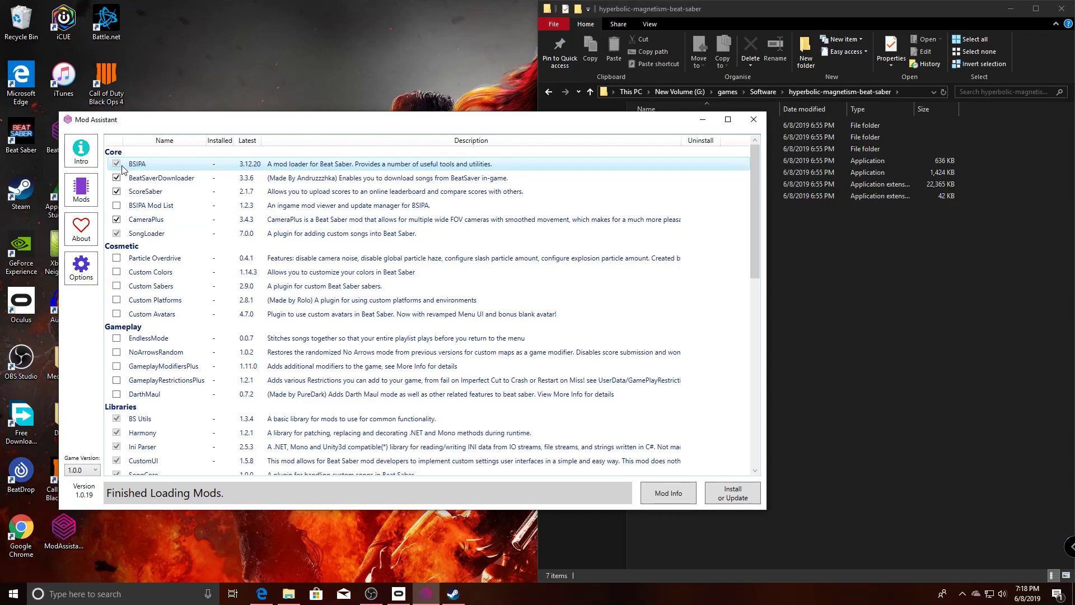
Look over the remaining mod categories and install the selected mods into the game folder
{"action": "left_click", "coordinate": [803, 150]}
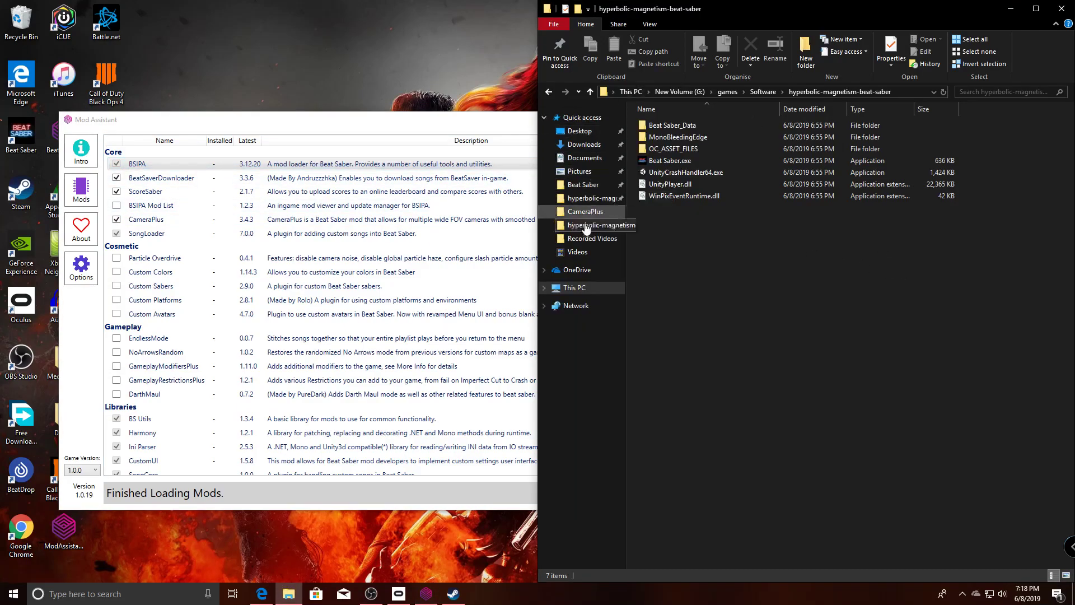
{"action": "left_click", "coordinate": [372, 121]}
{"action": "scroll", "coordinate": [327, 236], "scroll_direction": "down", "scroll_amount": 8}
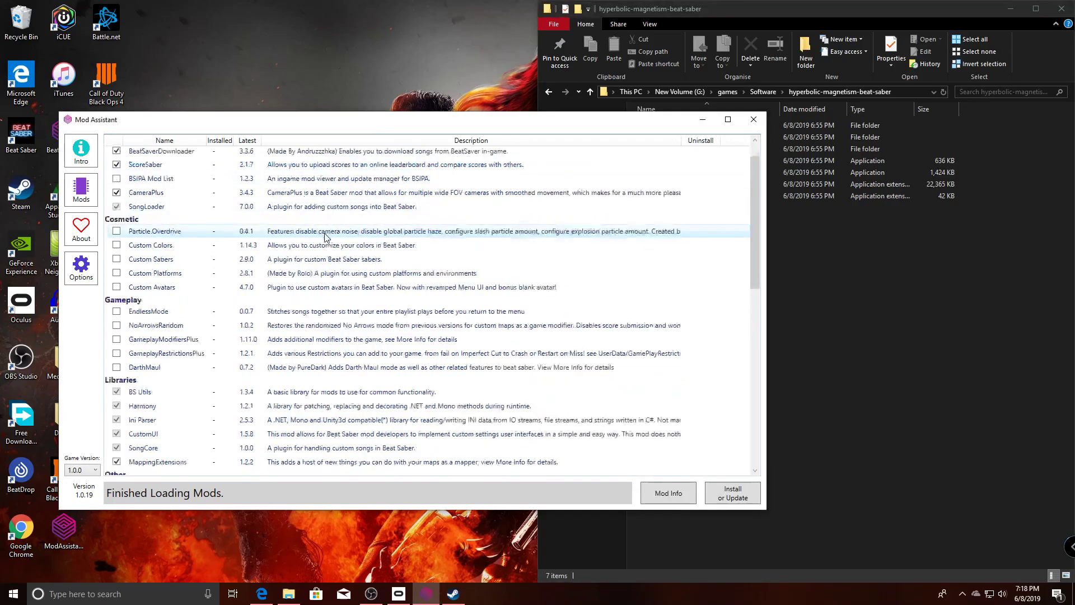
{"action": "scroll", "coordinate": [291, 259], "scroll_direction": "down", "scroll_amount": 4}
{"action": "scroll", "coordinate": [206, 327], "scroll_direction": "up", "scroll_amount": 9}
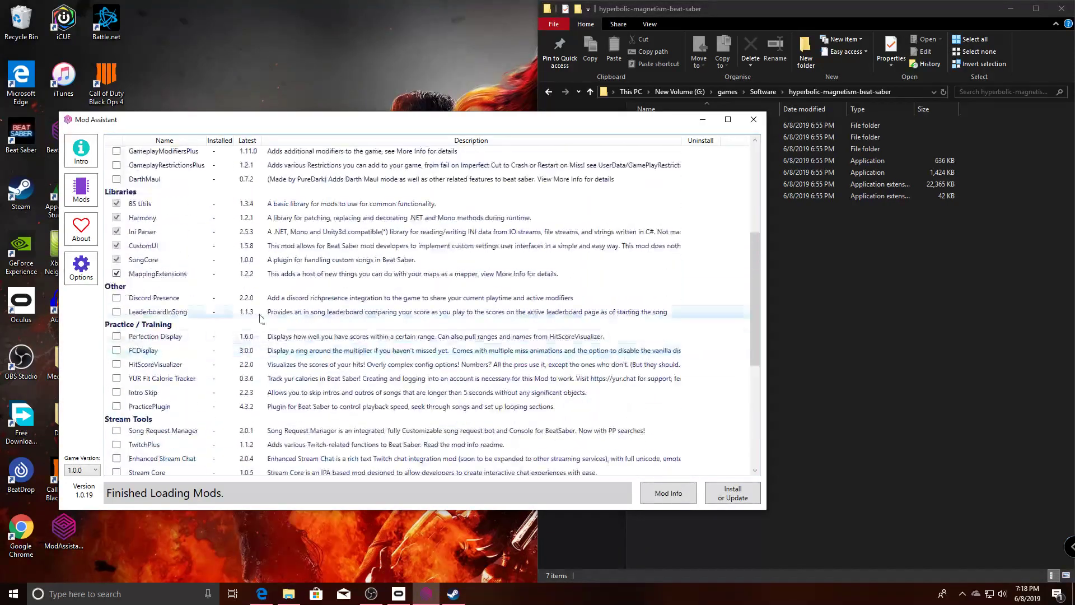
{"action": "left_click", "coordinate": [721, 498]}
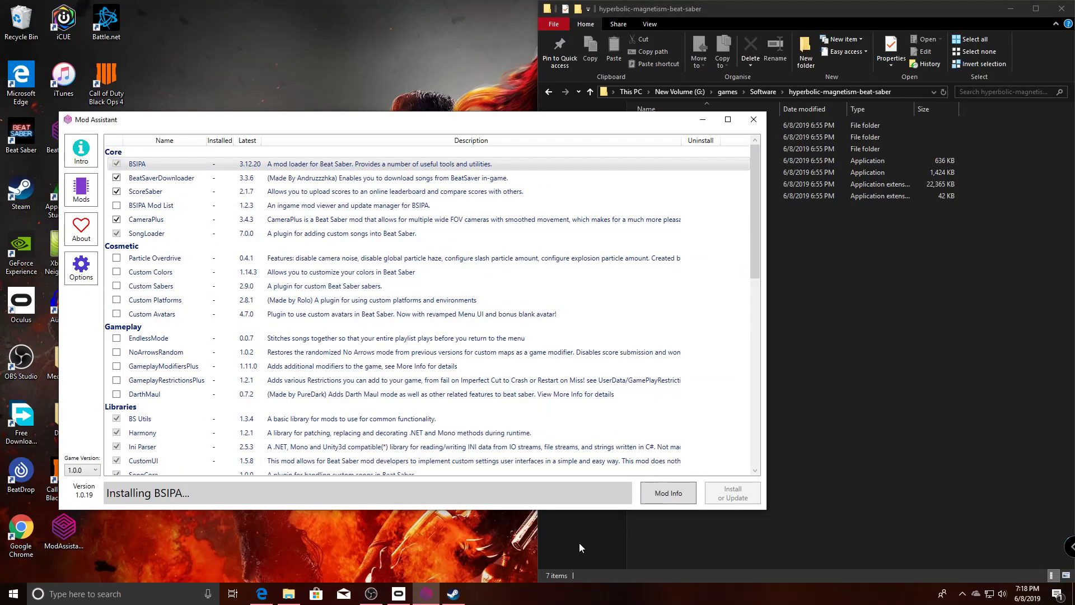
Switch to File Explorer, inspect the Plugins folder in hyperbolic-magnetism-beat-saber, and return to the game folder
{"action": "left_click", "coordinate": [829, 349]}
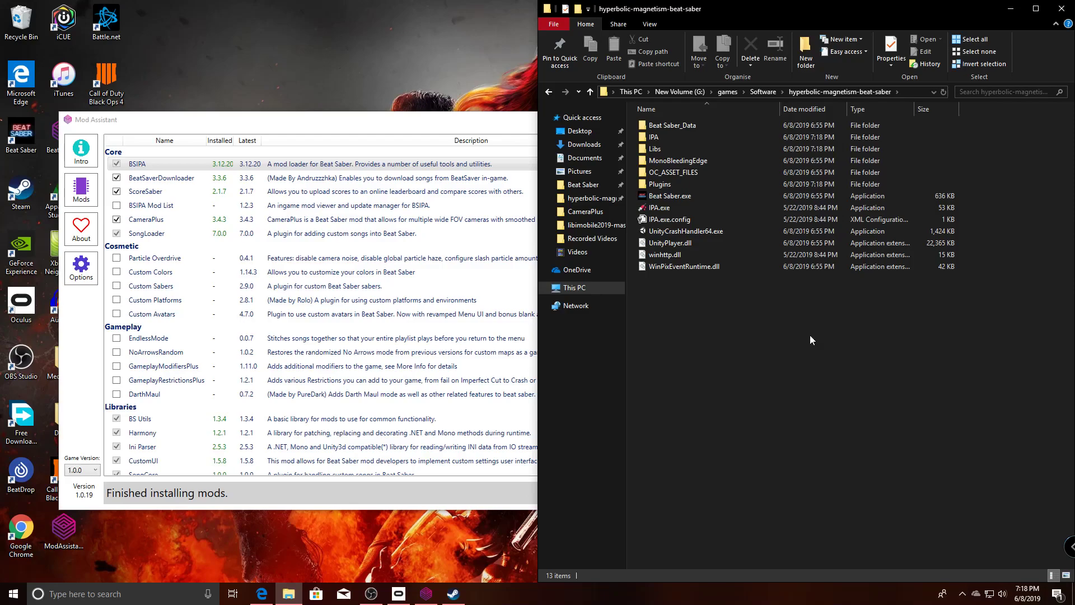
{"action": "double_click", "coordinate": [701, 184]}
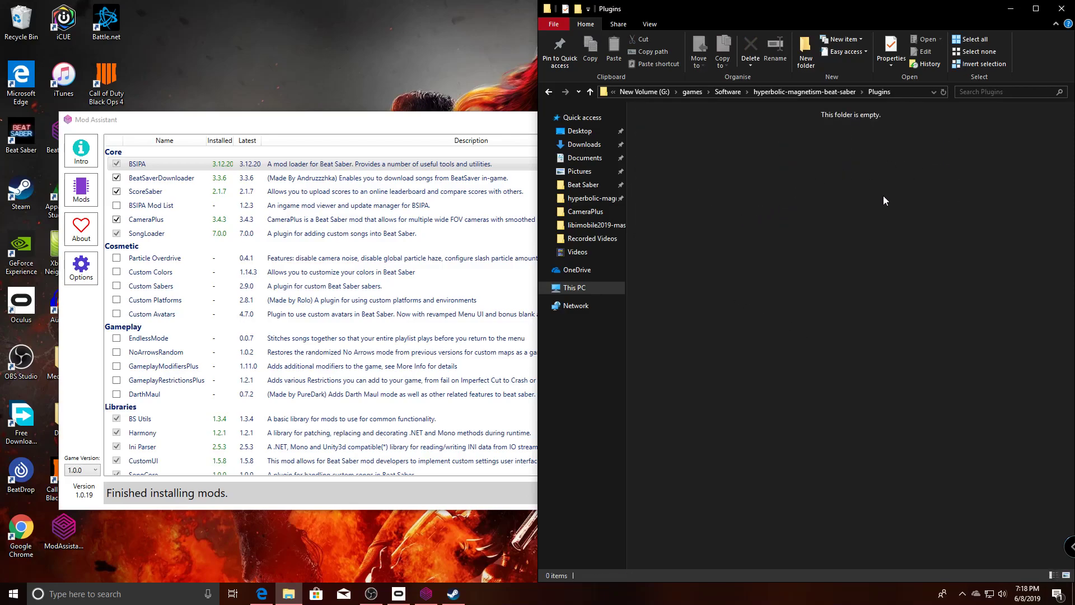
{"action": "left_click", "coordinate": [816, 91]}
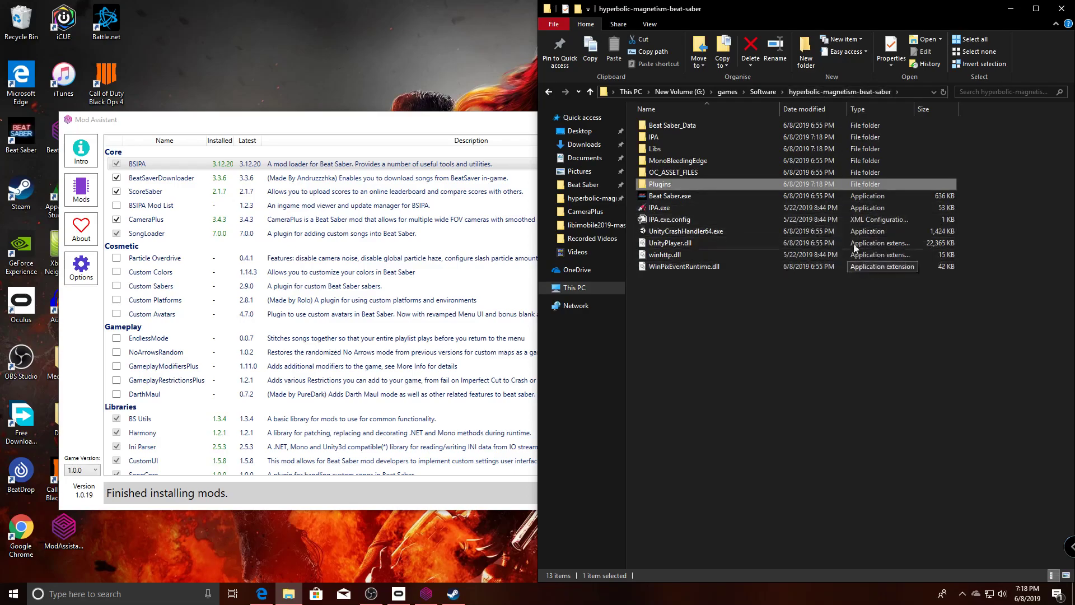
{"action": "double_click", "coordinate": [771, 182]}
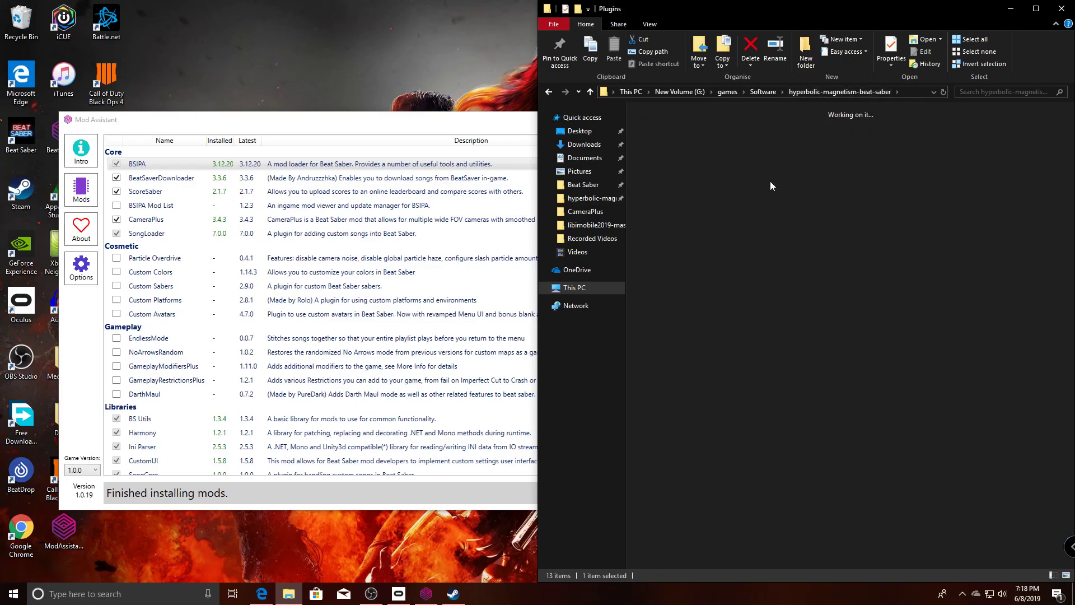
{"action": "left_click", "coordinate": [818, 87]}
Run IPA.exe from the hyperbolic-magnetism-beat-saber folder and dismiss its console when it finishes
{"action": "left_click", "coordinate": [701, 205]}
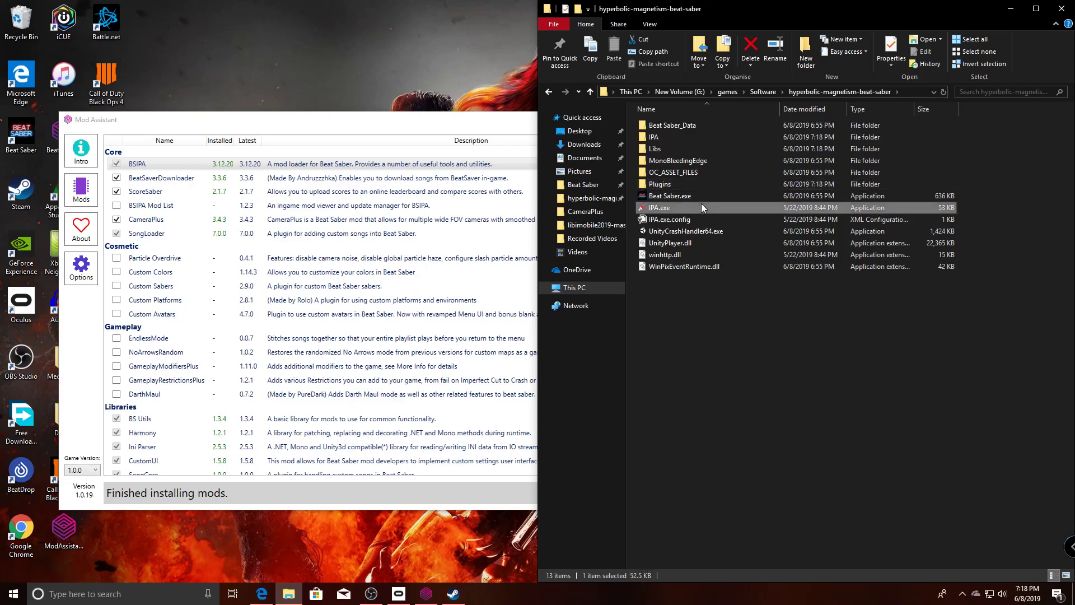
{"action": "double_click", "coordinate": [701, 205]}
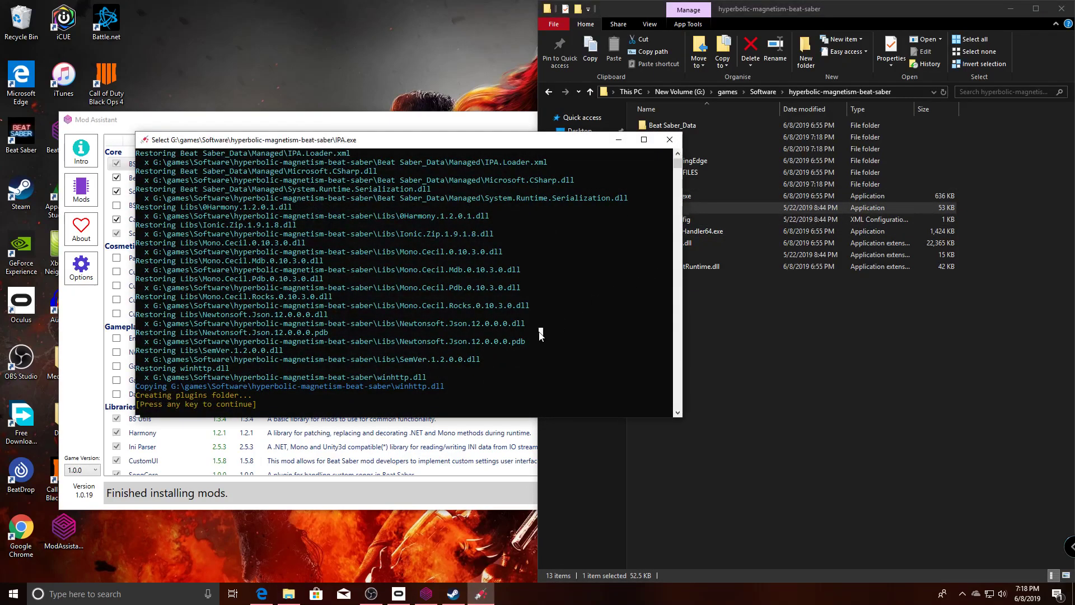
{"action": "key", "text": "Return"}
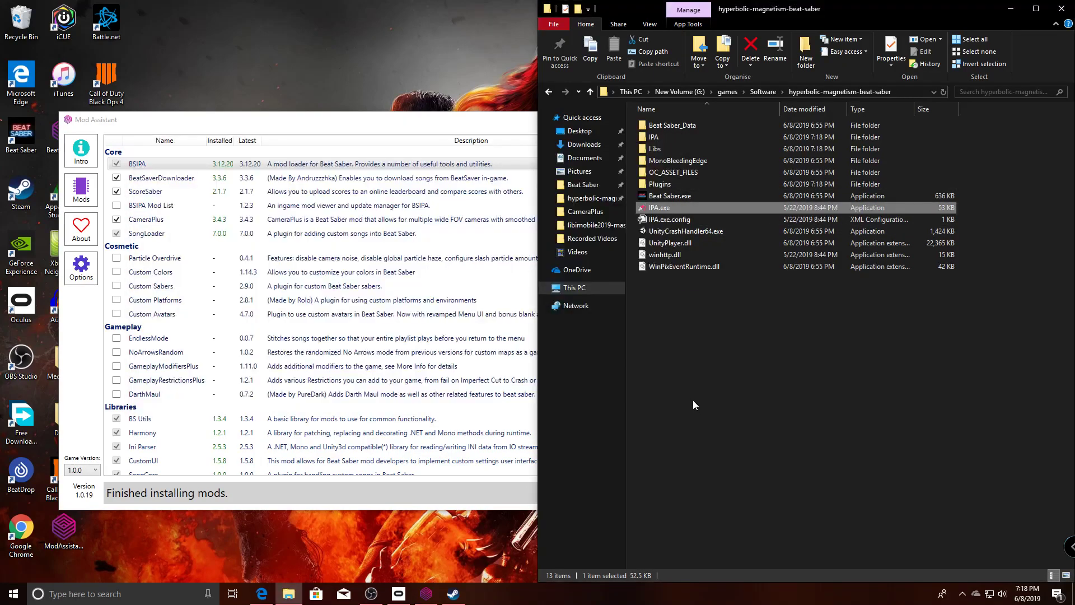
Recheck the contents of the Plugins folder after running IPA.exe and leave that folder open
{"action": "double_click", "coordinate": [677, 184]}
{"action": "key", "text": "alt+Left"}
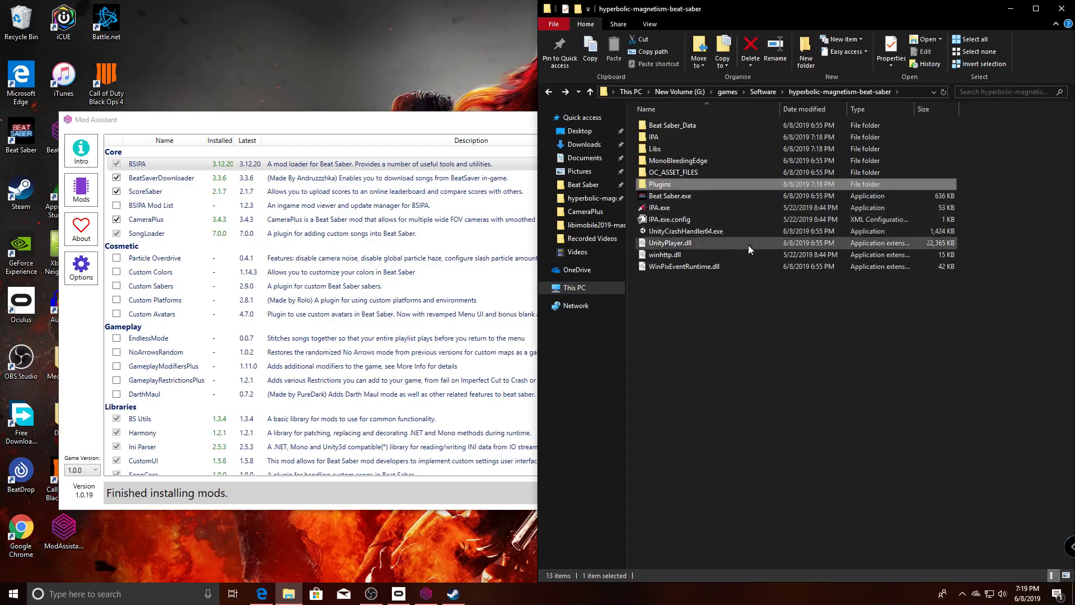
{"action": "left_click", "coordinate": [733, 351]}
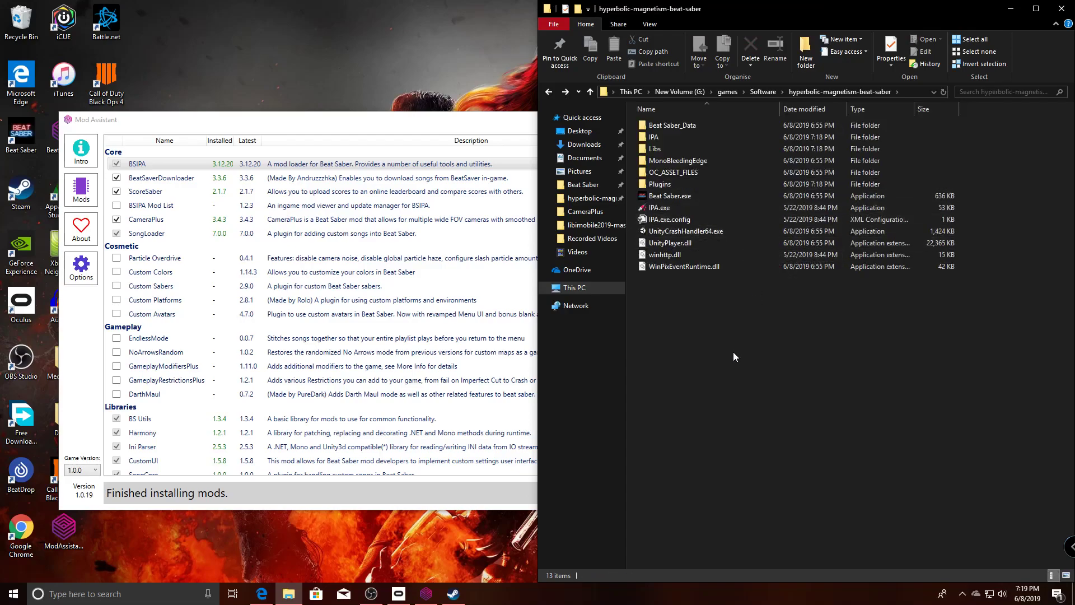
{"action": "double_click", "coordinate": [677, 183]}
{"action": "key", "text": "alt+Left"}
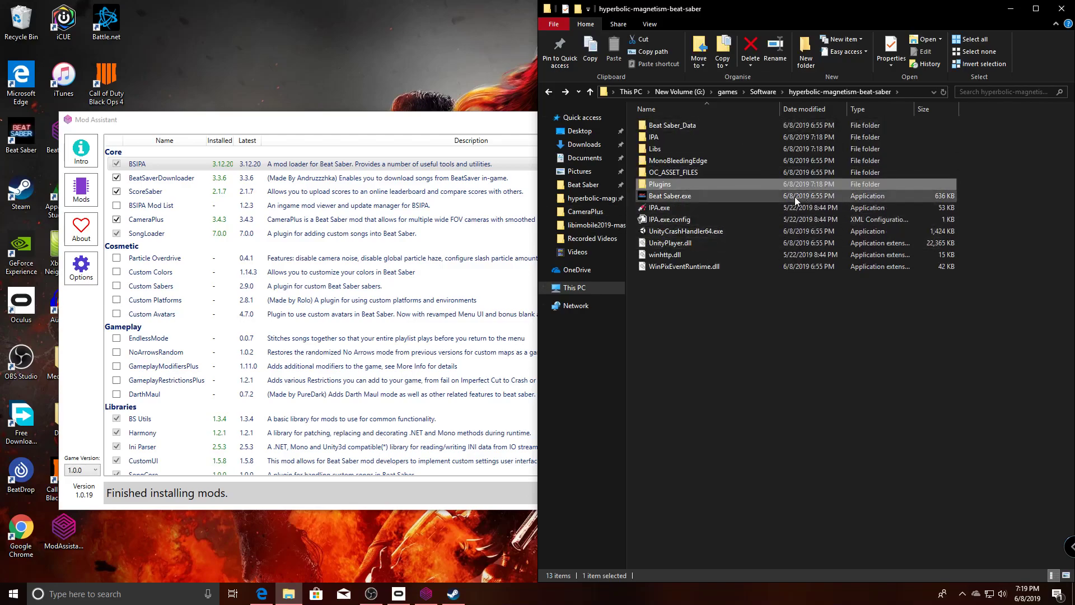
{"action": "double_click", "coordinate": [683, 184]}
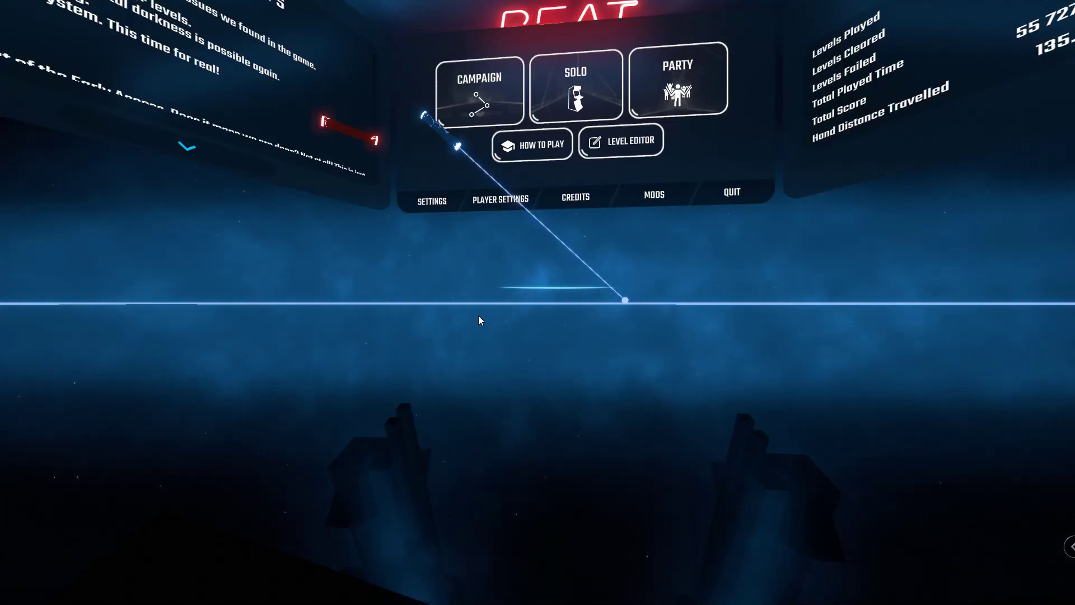
In Beat Saber, toggle the CameraPlus view between first person and third person, ending in third person
{"action": "key", "text": "F1"}
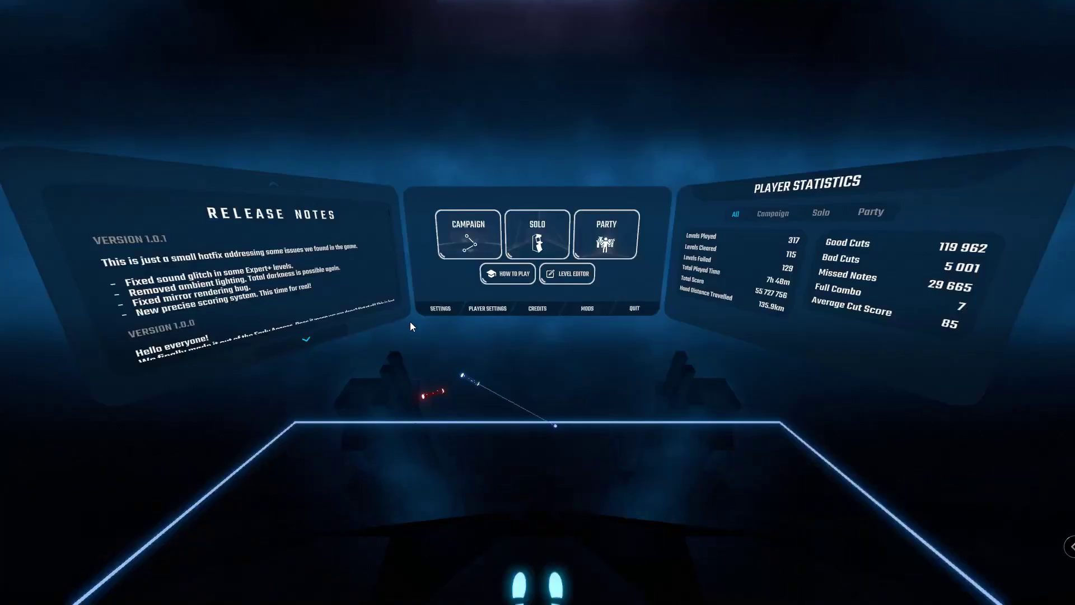
{"action": "key", "text": "F1"}
{"action": "key", "text": "F1"}
{"action": "key", "text": "F1"}
{"action": "key", "text": "F1"}
{"action": "key", "text": "F1"}
{"action": "key", "text": "F1"}
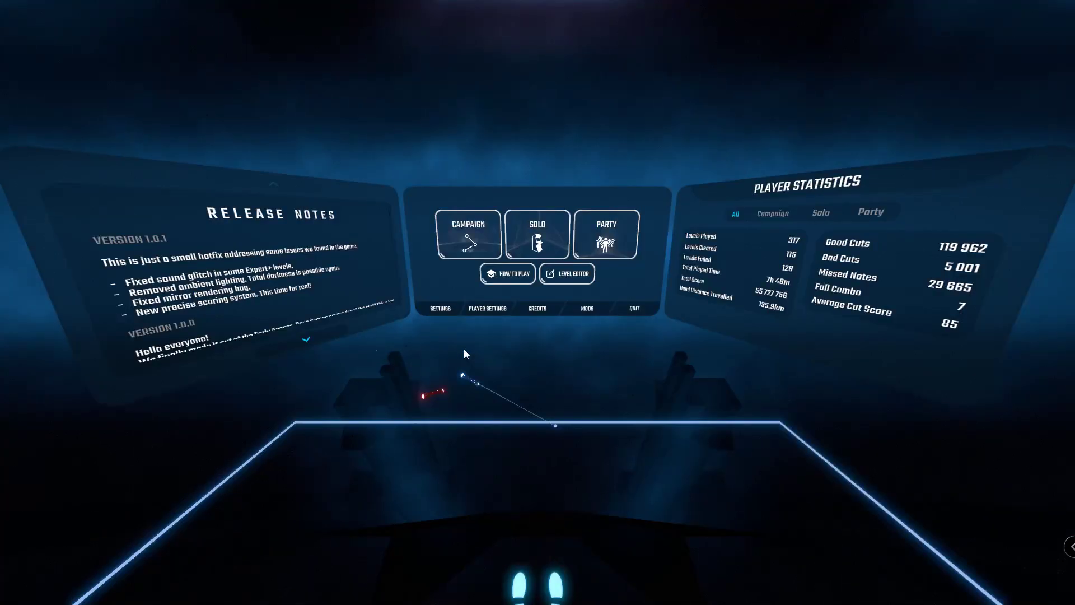
Close the running Beat Saber game and return to the desktop
{"action": "key", "text": "super"}
{"action": "right_click", "coordinate": [480, 592]}
{"action": "left_click", "coordinate": [476, 569]}
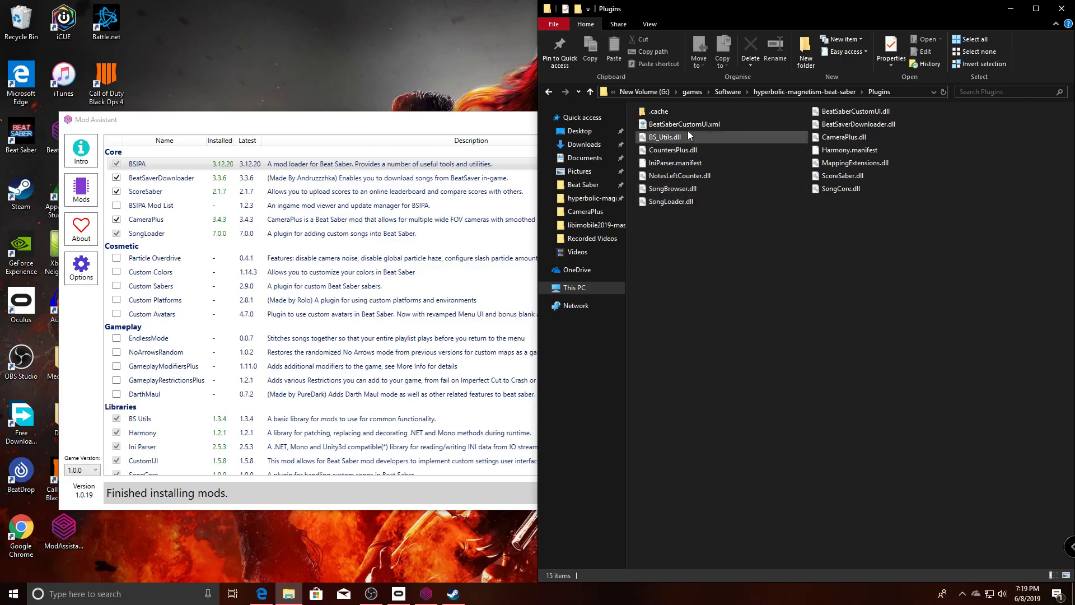
View the game's main folder, go up to the Software folder, and open the Steam copy's Beat Saber folder
{"action": "left_click_drag", "start_coordinate": [707, 269], "coordinate": [885, 291]}
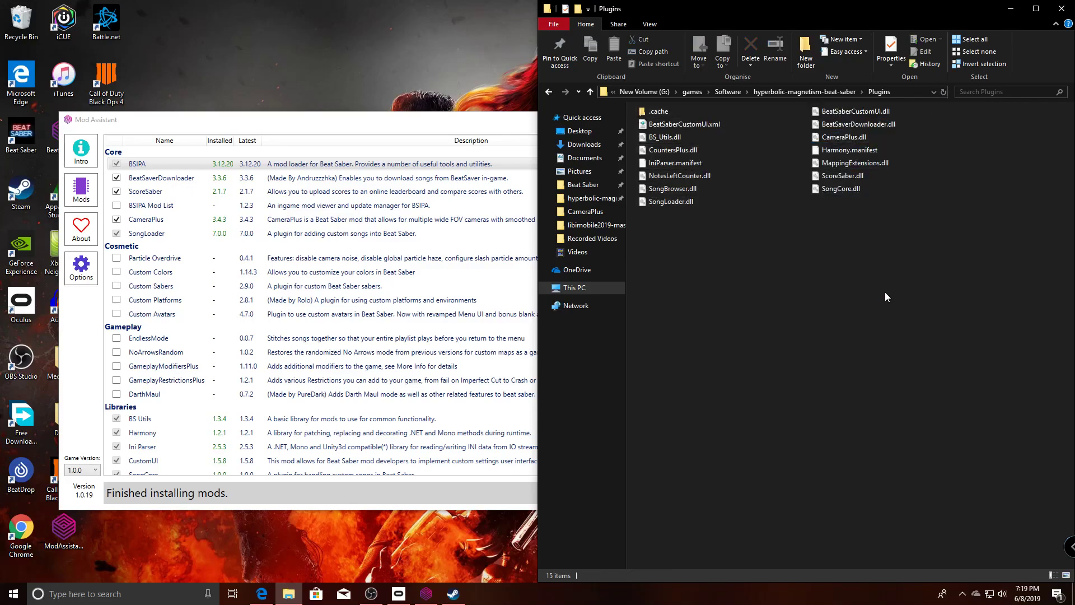
{"action": "left_click", "coordinate": [809, 93]}
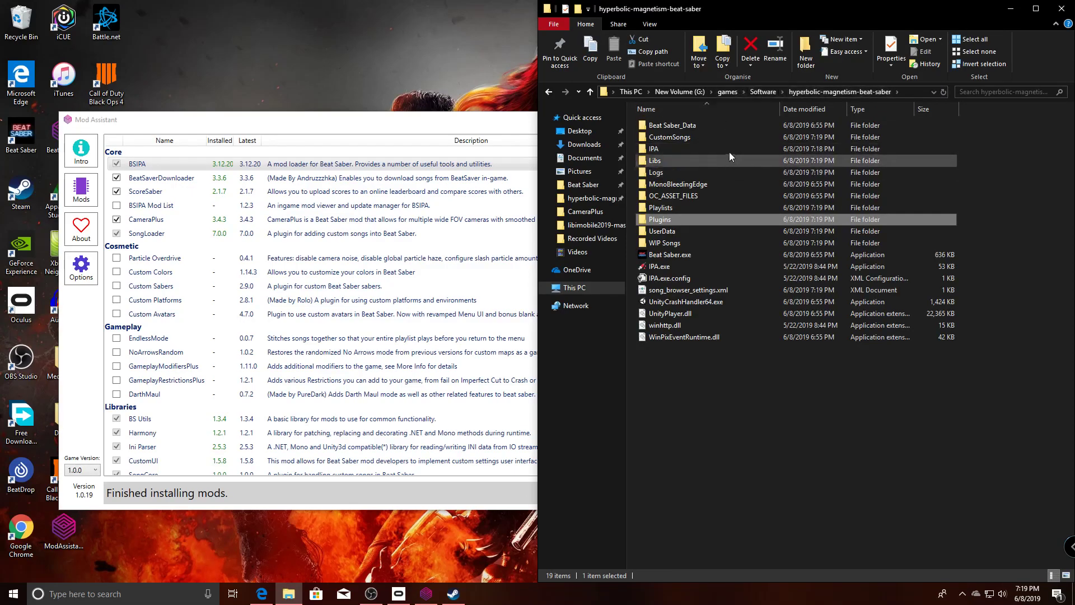
{"action": "left_click", "coordinate": [764, 92]}
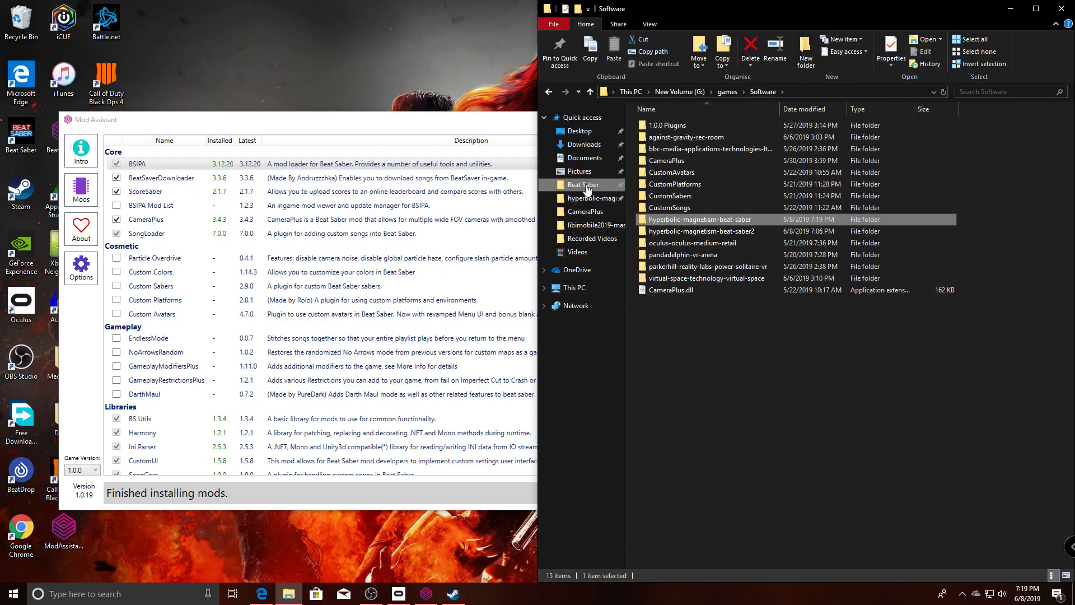
{"action": "left_click", "coordinate": [582, 184]}
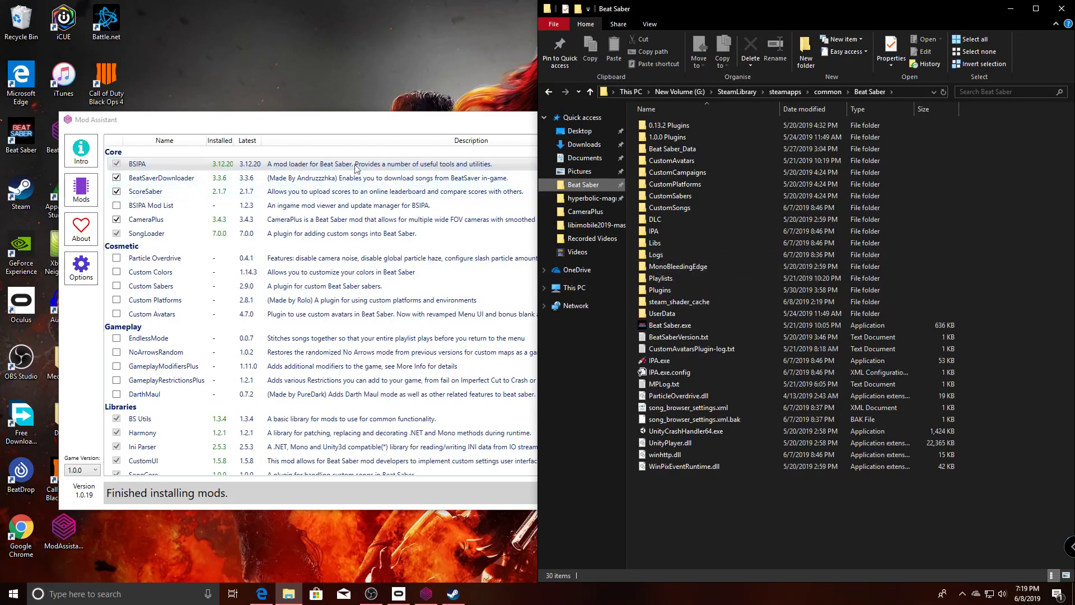
Go up to the common folder, look inside the "Beat Saber newest pre release" folder, and delete that folder
{"action": "left_click", "coordinate": [396, 121]}
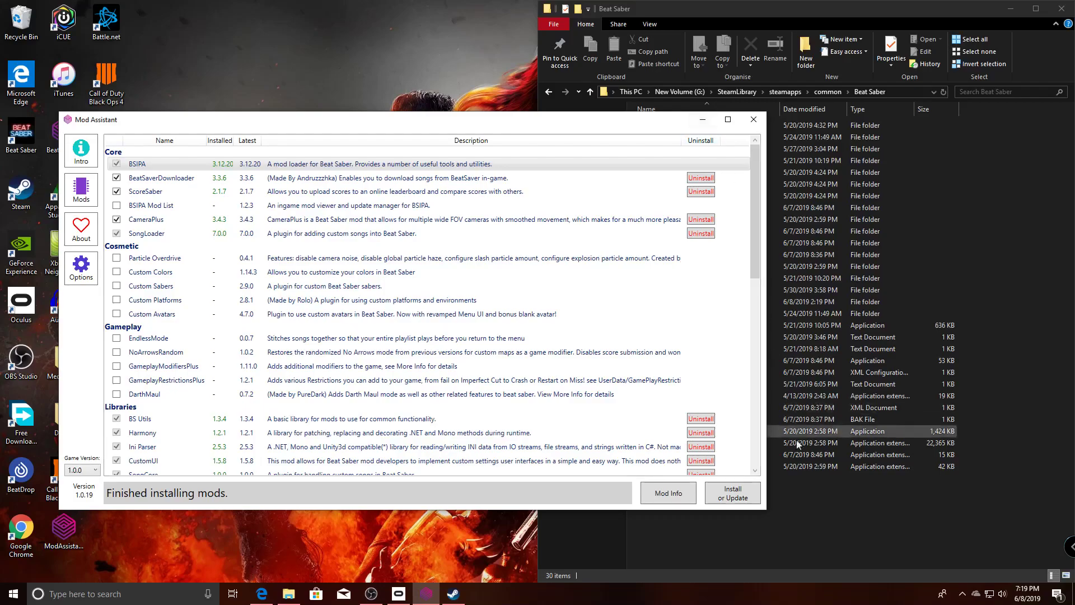
{"action": "left_click", "coordinate": [863, 307]}
{"action": "left_click", "coordinate": [829, 91]}
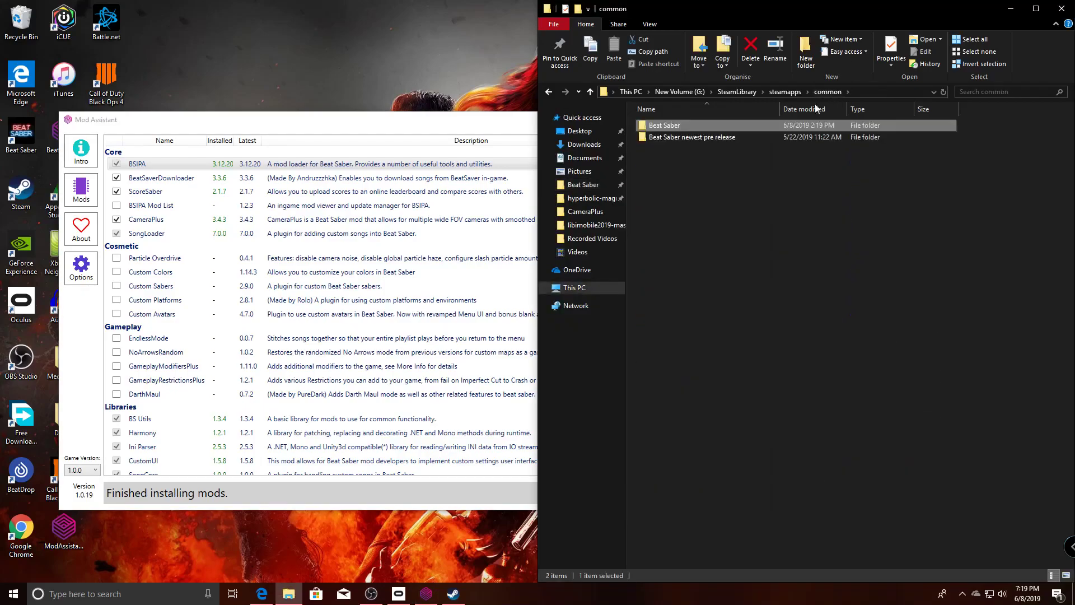
{"action": "left_click", "coordinate": [723, 138]}
{"action": "double_click", "coordinate": [723, 139]}
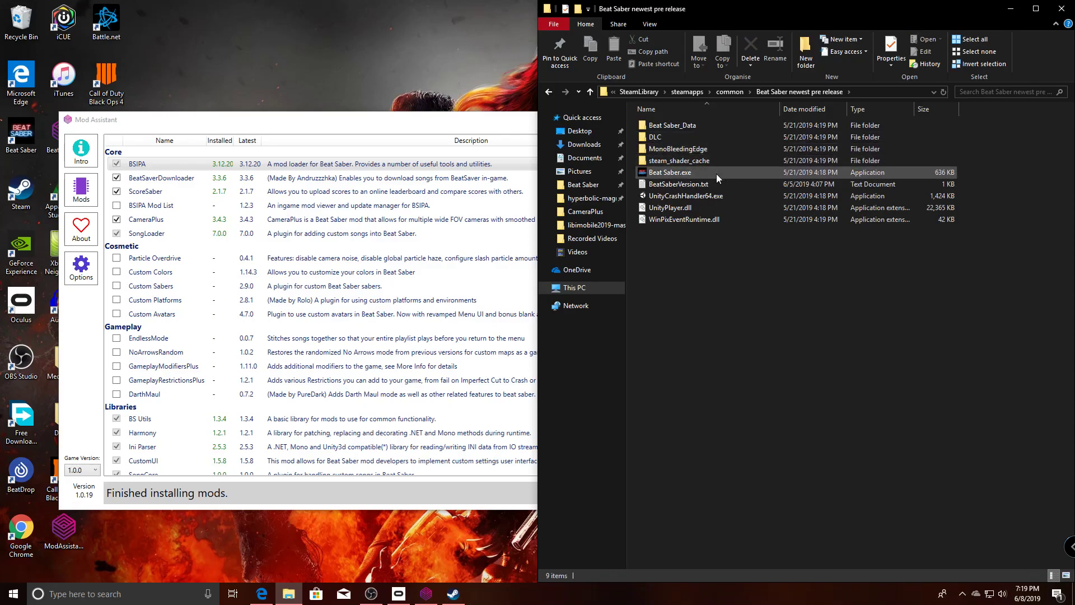
{"action": "key", "text": "alt+Left"}
{"action": "key", "text": "Delete"}
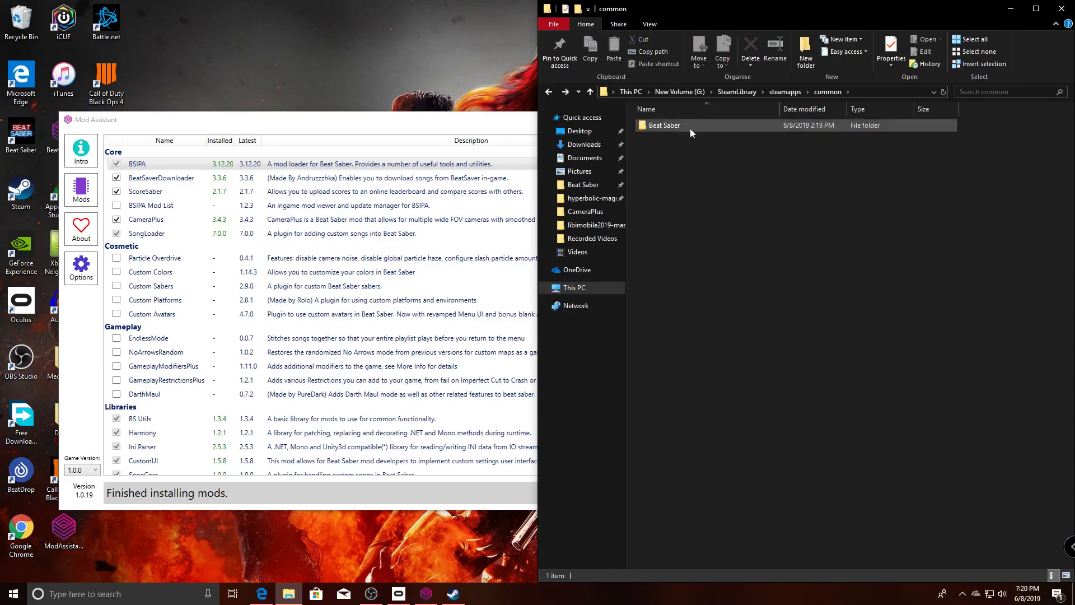
Rename the remaining Beat Saber folder in common to Beat Saber1
{"action": "left_click", "coordinate": [681, 127]}
{"action": "type", "text": "1"}
{"action": "left_click", "coordinate": [663, 173]}
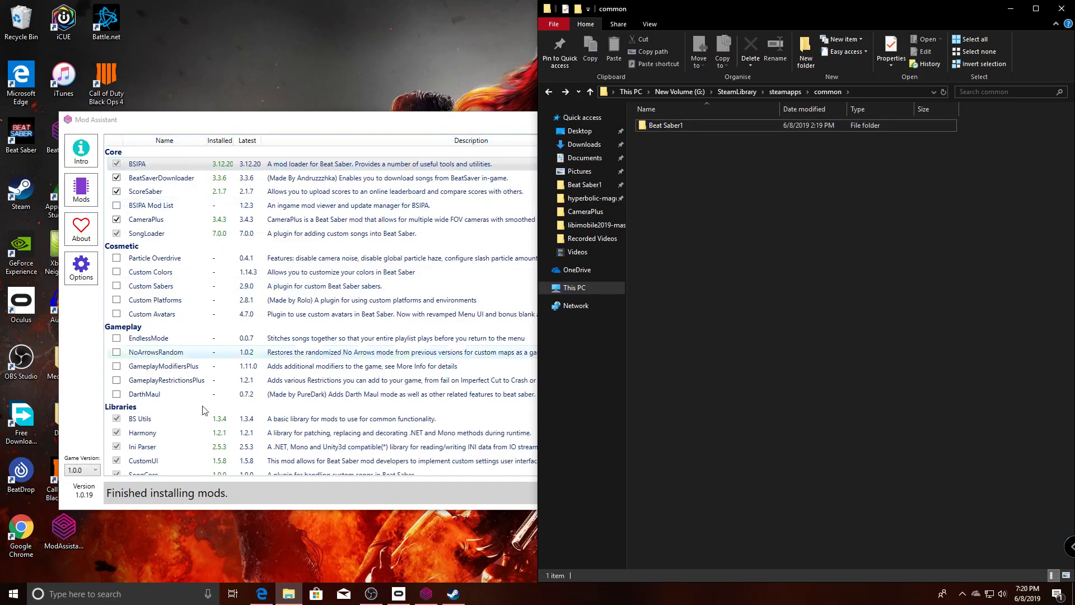
Switch to Steam, start Beat Saber so a fresh copy downloads, and show the download progress
{"action": "left_click", "coordinate": [453, 594]}
{"action": "left_click", "coordinate": [542, 338]}
{"action": "left_click", "coordinate": [177, 117]}
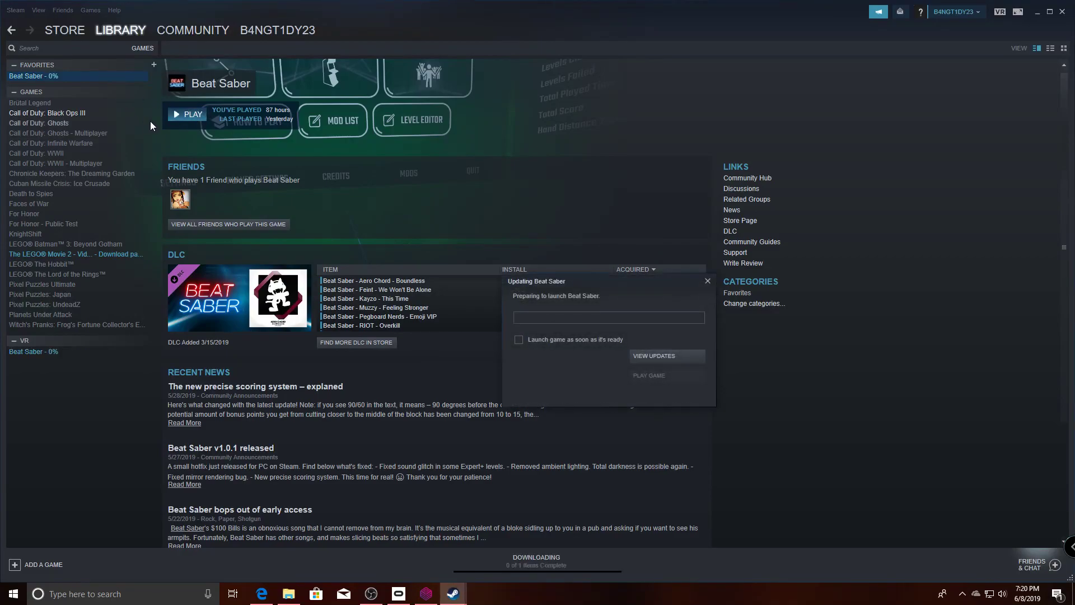
{"action": "left_click", "coordinate": [527, 563]}
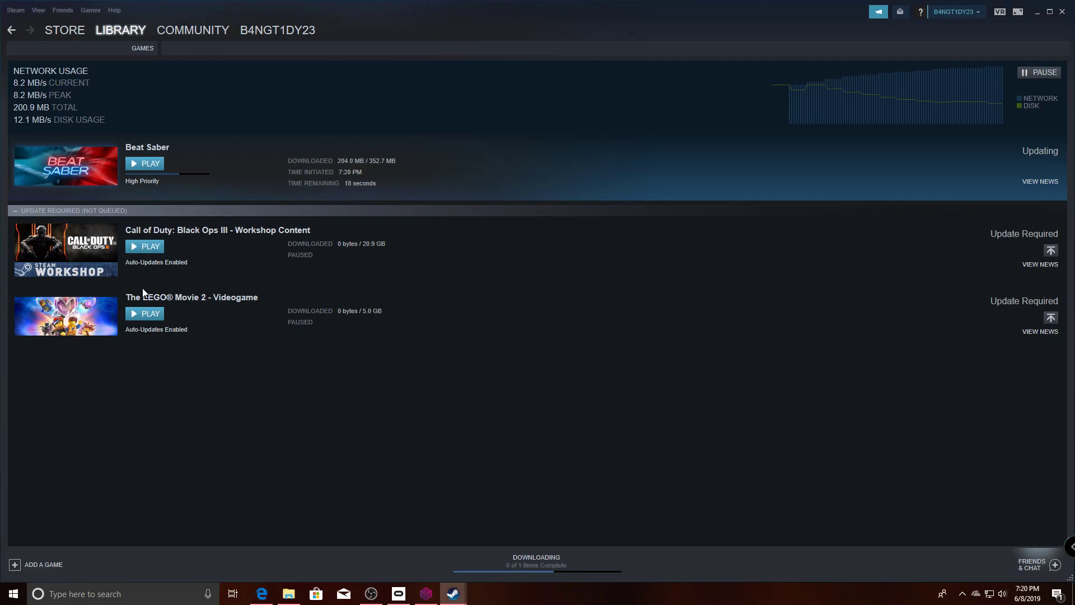
{"action": "left_click", "coordinate": [371, 594]}
{"action": "left_click_drag", "start_coordinate": [283, 105], "coordinate": [0, 62]}
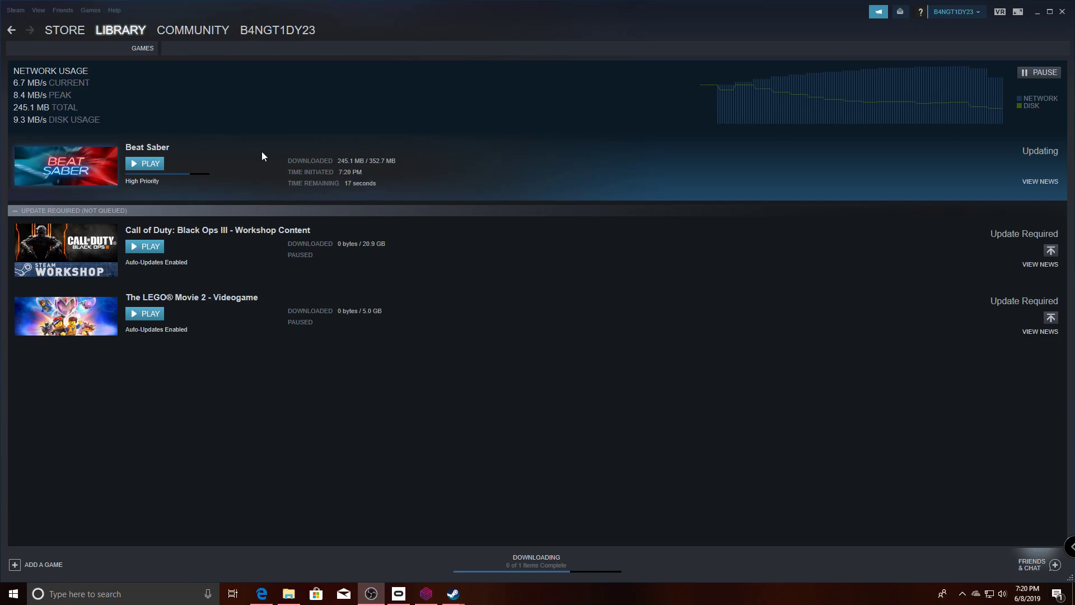
{"action": "left_click", "coordinate": [145, 182]}
{"action": "left_click", "coordinate": [418, 141]}
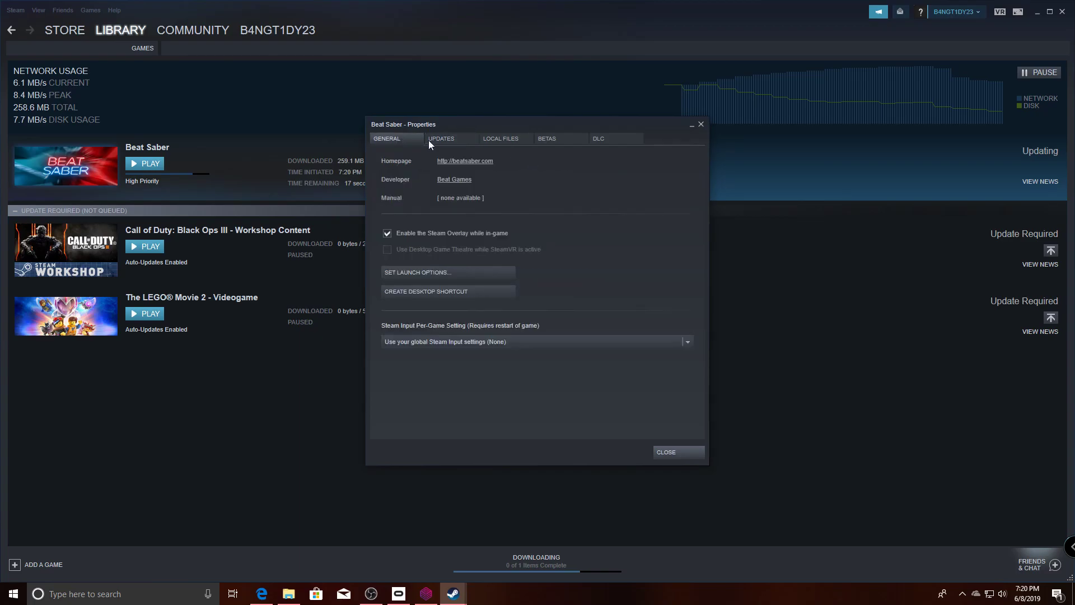
{"action": "left_click", "coordinate": [700, 126]}
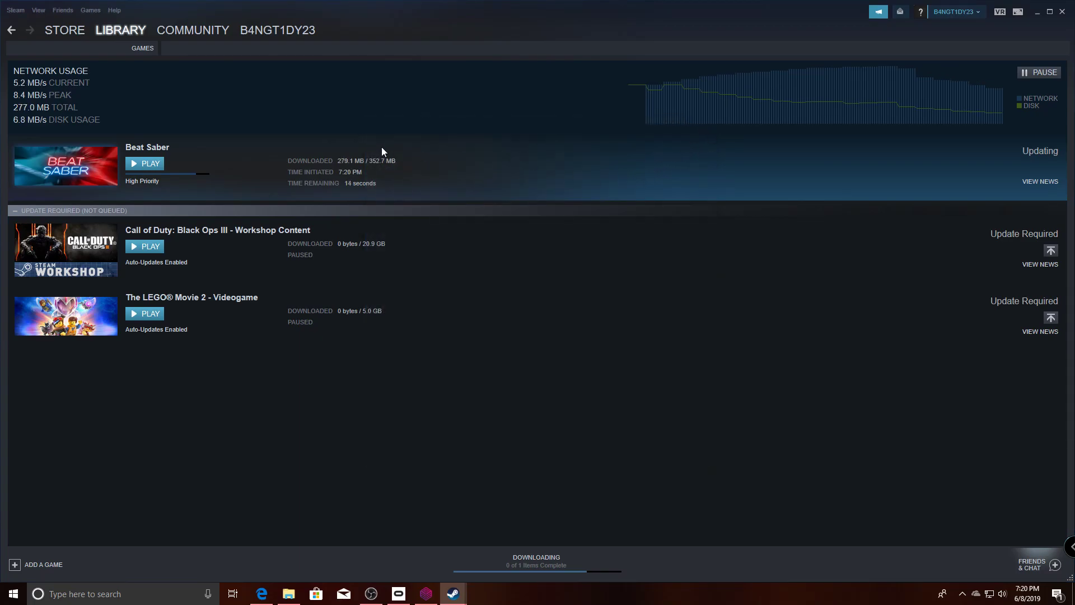
Return to the Steam game library, move its window aside, and open the newly downloaded Beat Saber folder in common
{"action": "left_click", "coordinate": [119, 31]}
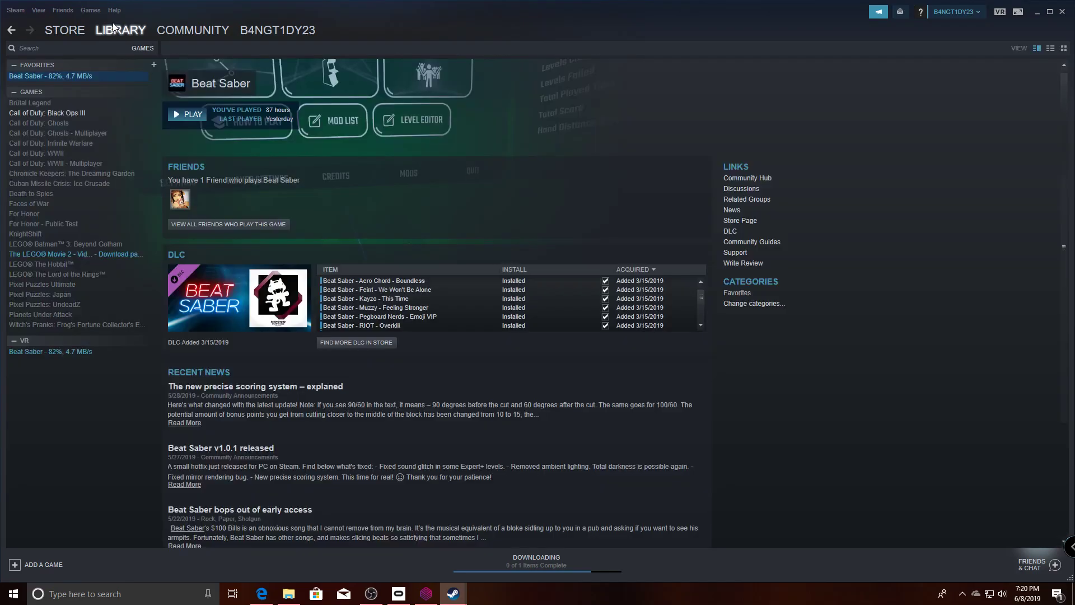
{"action": "left_click_drag", "start_coordinate": [377, 2], "coordinate": [402, 248]}
{"action": "left_click", "coordinate": [661, 206]}
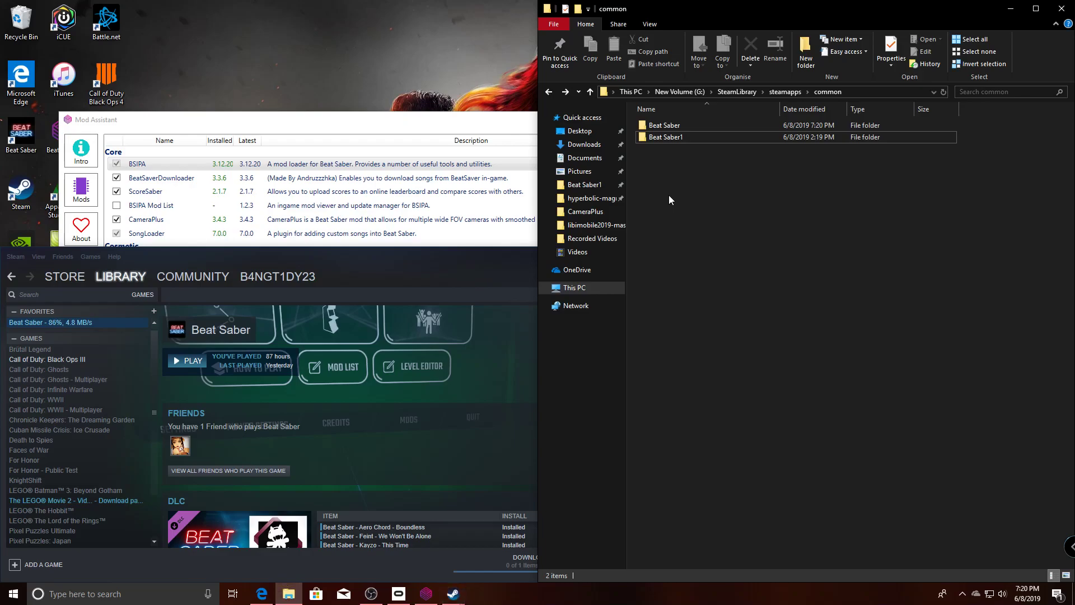
{"action": "double_click", "coordinate": [861, 125]}
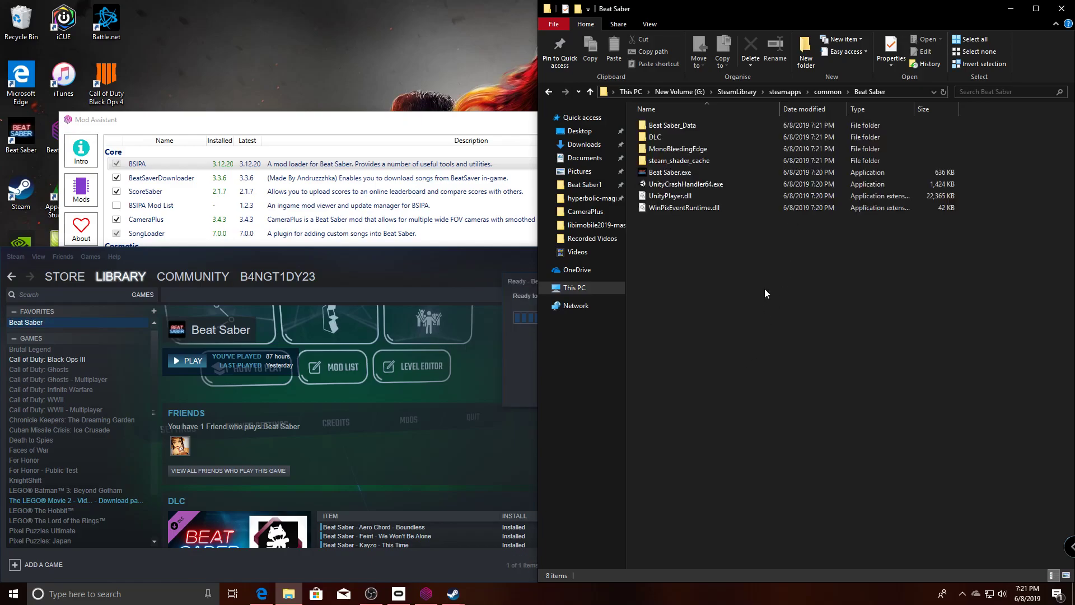
Run Beat Saber.exe from the fresh Steam copy, minimize the Steam window, and dismiss the Ready - Beat Saber dialog
{"action": "double_click", "coordinate": [699, 171]}
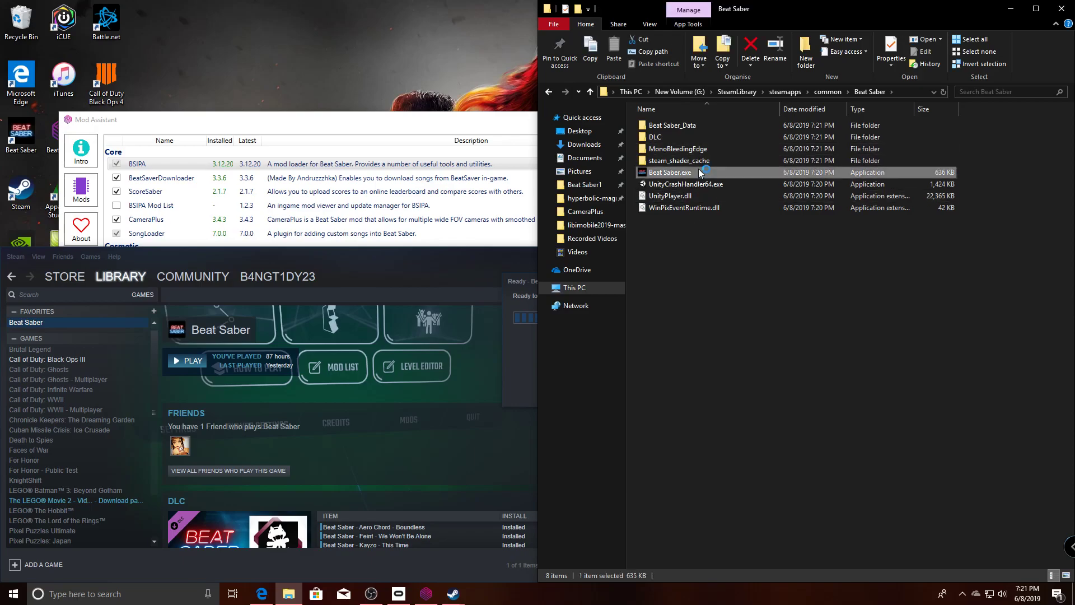
{"action": "left_click", "coordinate": [375, 265]}
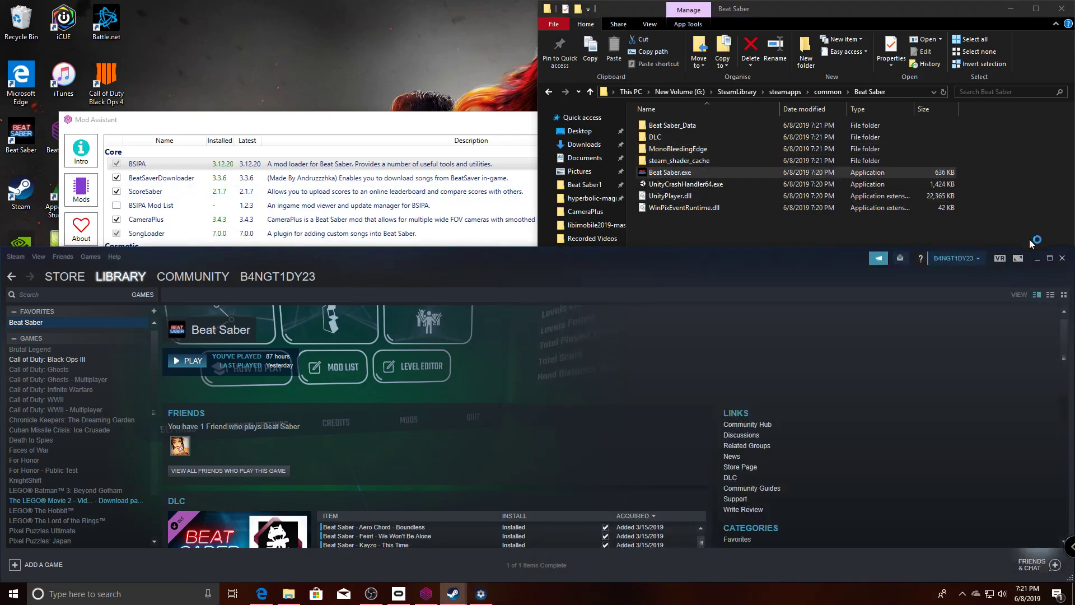
{"action": "left_click", "coordinate": [1037, 261]}
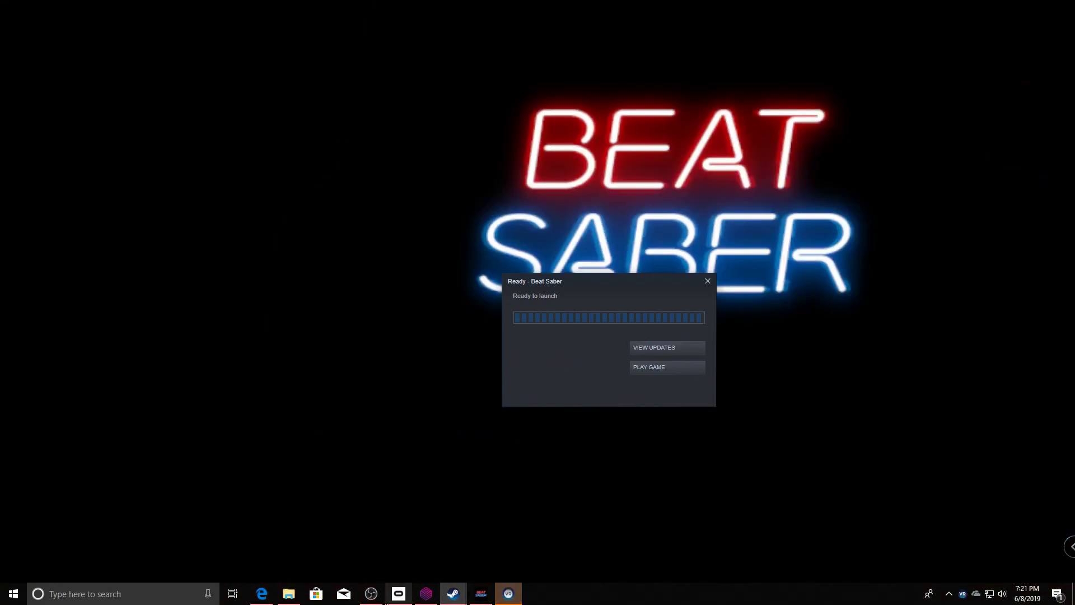
{"action": "mouse_move", "coordinate": [397, 600]}
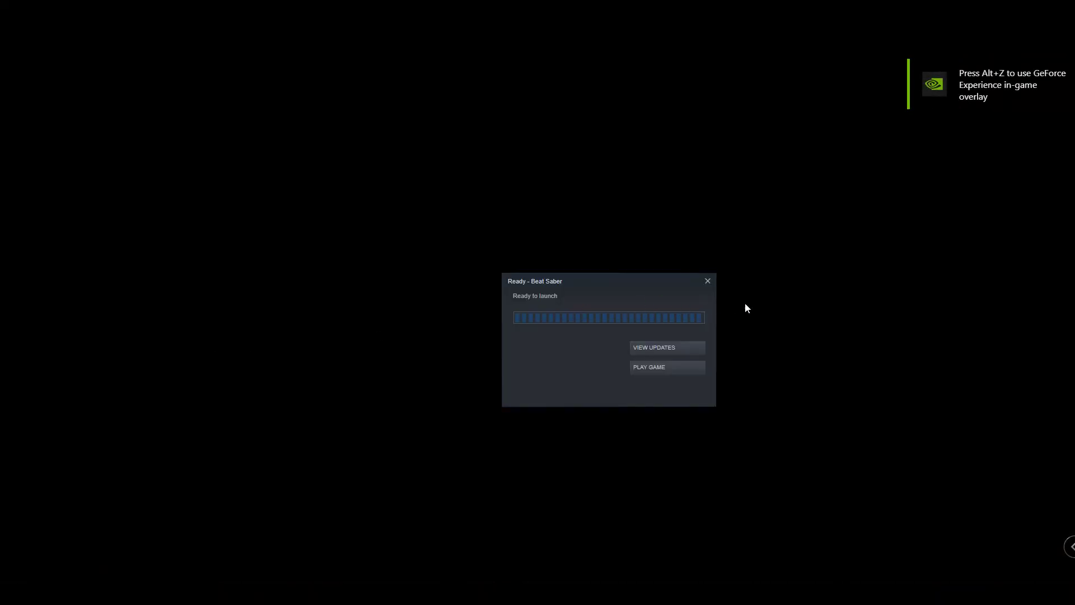
{"action": "left_click", "coordinate": [708, 280]}
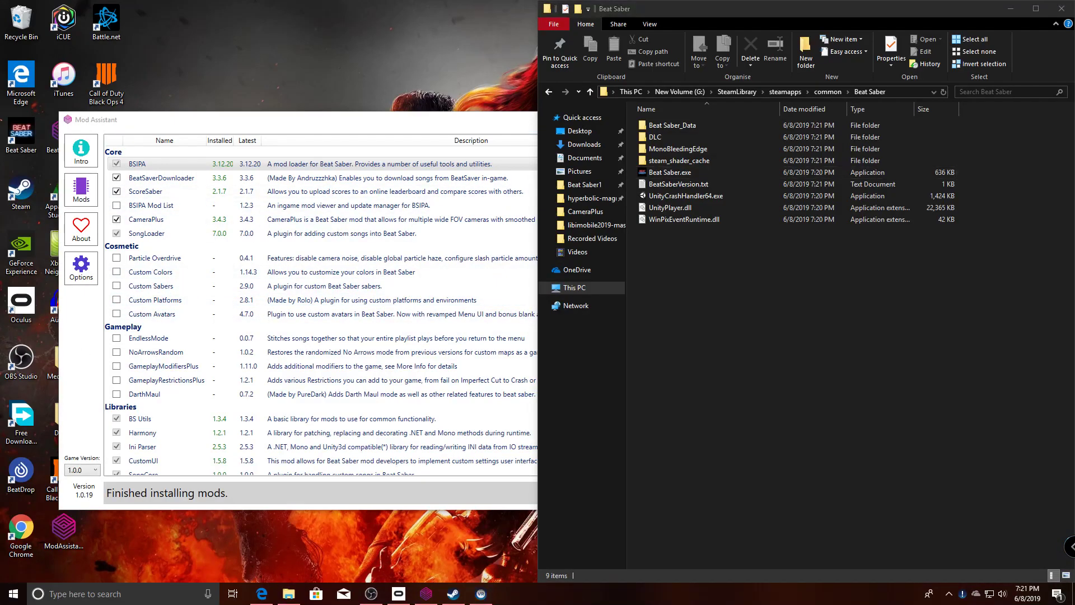
Exit Steam and bring Mod Assistant back to the front
{"action": "right_click", "coordinate": [454, 594]}
{"action": "left_click", "coordinate": [487, 571]}
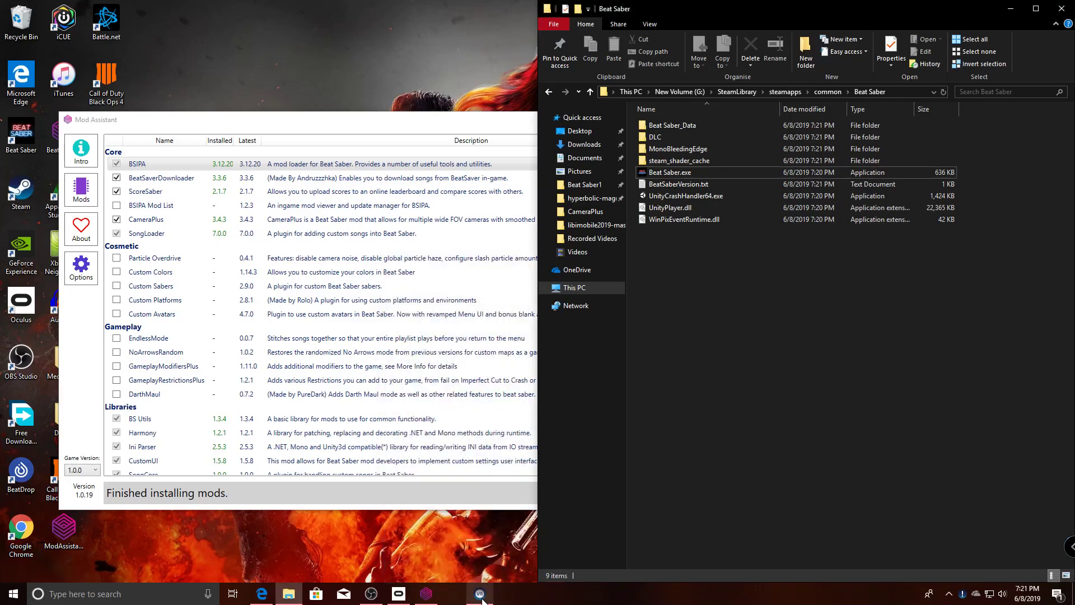
{"action": "left_click", "coordinate": [253, 132]}
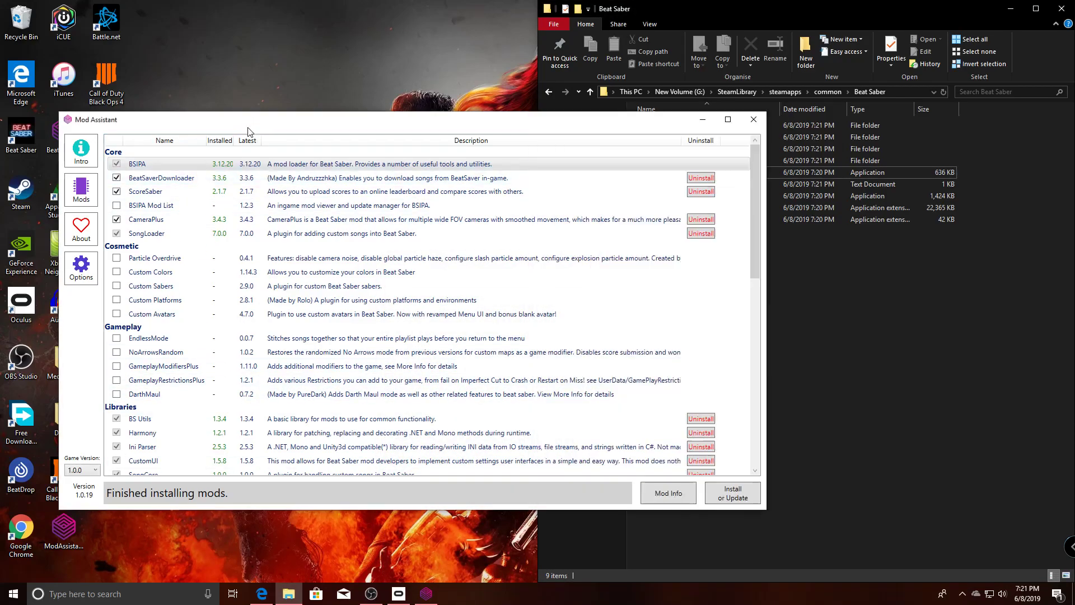
{"action": "left_click", "coordinate": [829, 277]}
{"action": "left_click_drag", "start_coordinate": [708, 295], "coordinate": [710, 125]}
{"action": "left_click", "coordinate": [716, 431]}
{"action": "left_click", "coordinate": [355, 122]}
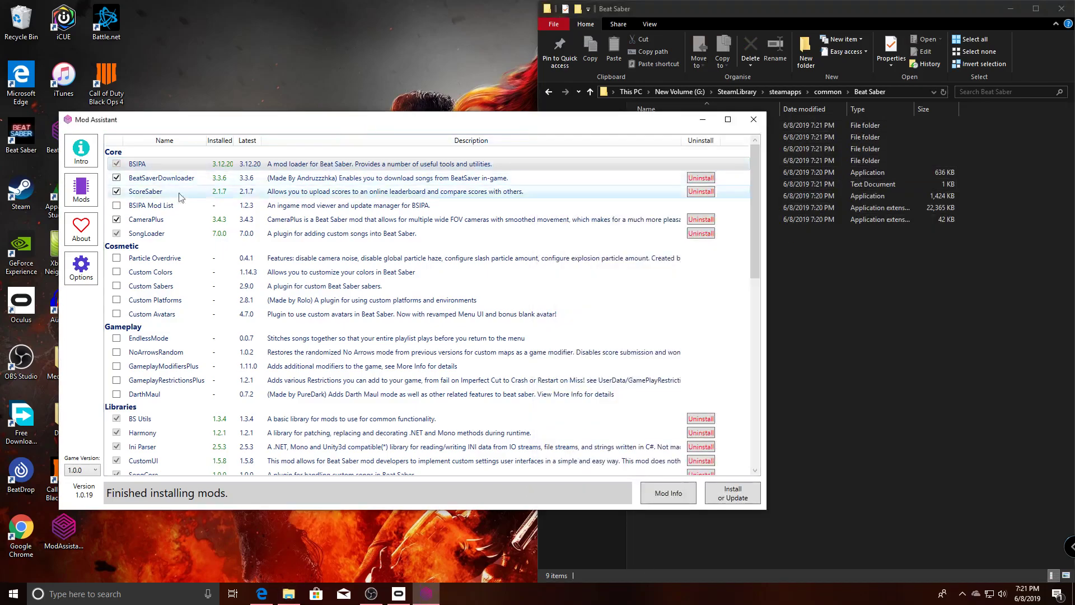
Set Mod Assistant's install folder to G:\SteamLibrary\steamapps\common\Beat Saber
{"action": "left_click", "coordinate": [79, 271]}
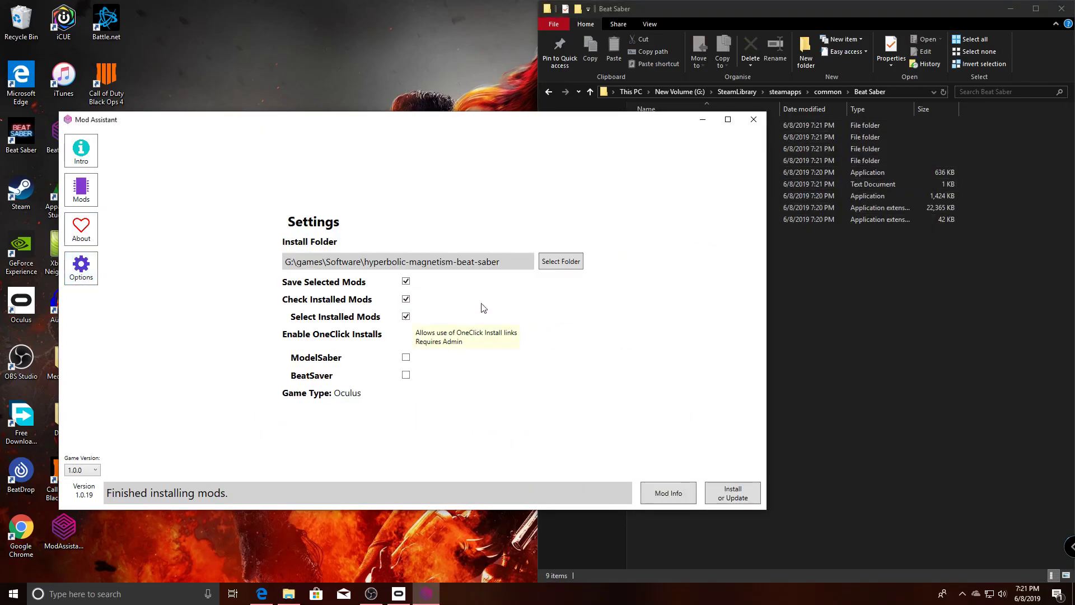
{"action": "left_click", "coordinate": [549, 263]}
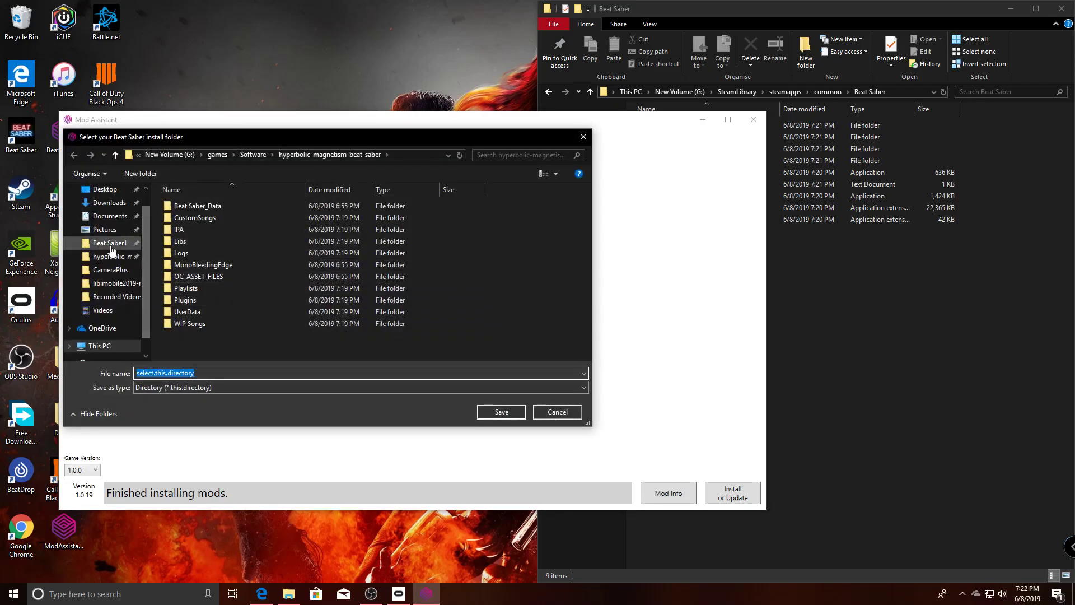
{"action": "left_click", "coordinate": [111, 243]}
{"action": "left_click", "coordinate": [317, 155]}
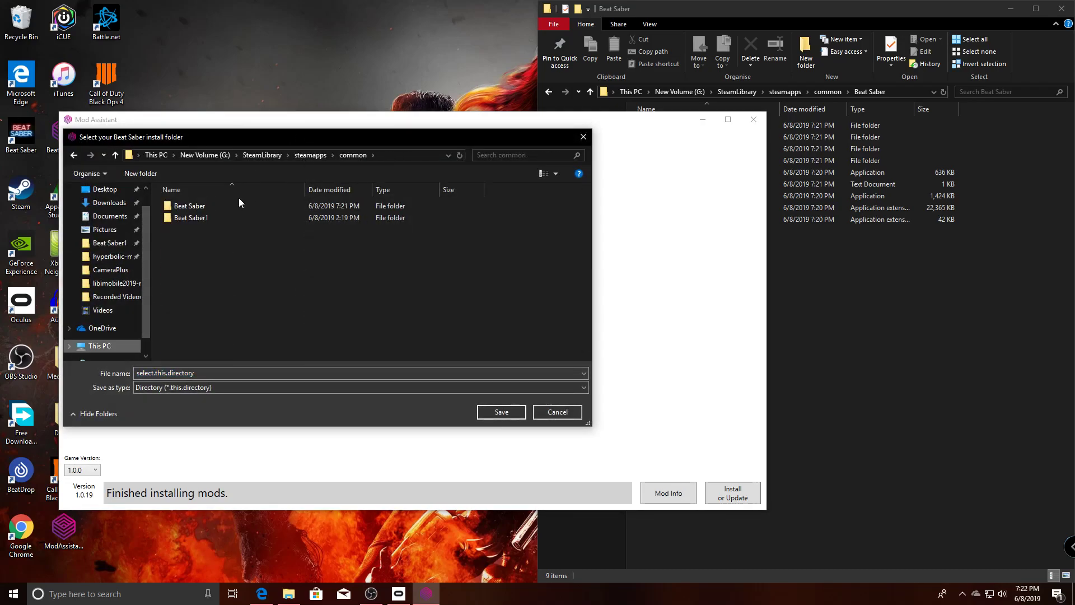
{"action": "double_click", "coordinate": [235, 203]}
{"action": "left_click", "coordinate": [498, 412]}
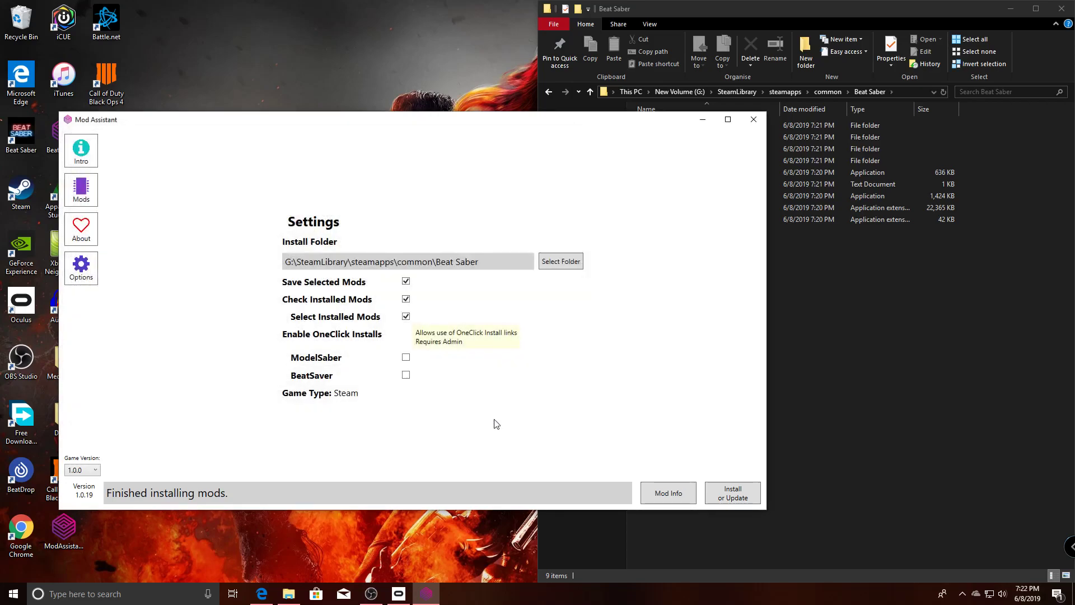
Review the selected mods in the mod list and install them into the Steam copy
{"action": "left_click", "coordinate": [95, 188]}
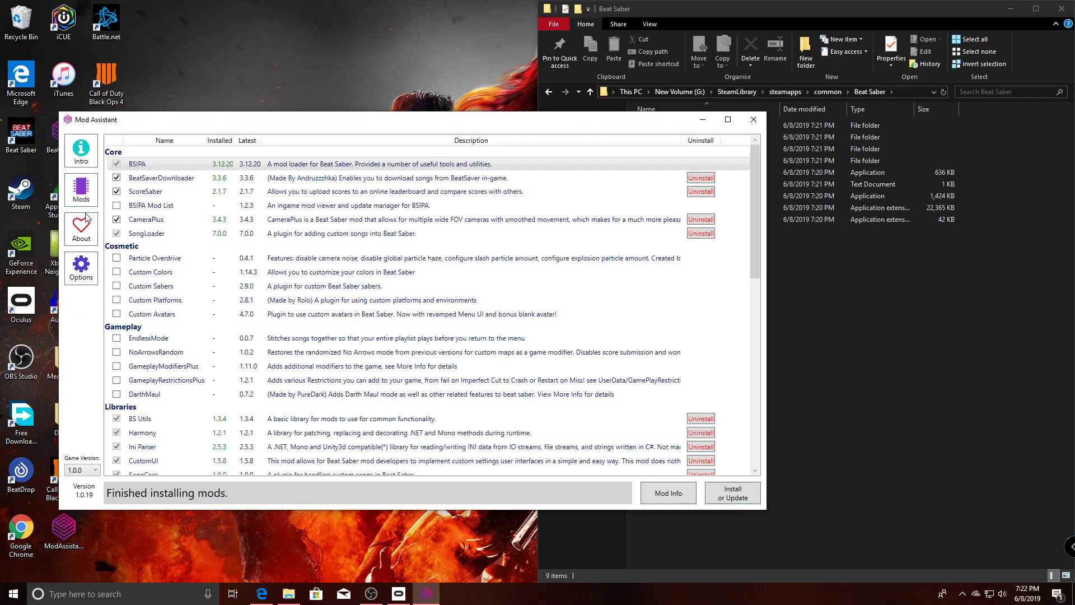
{"action": "scroll", "coordinate": [209, 408], "scroll_direction": "down", "scroll_amount": 5}
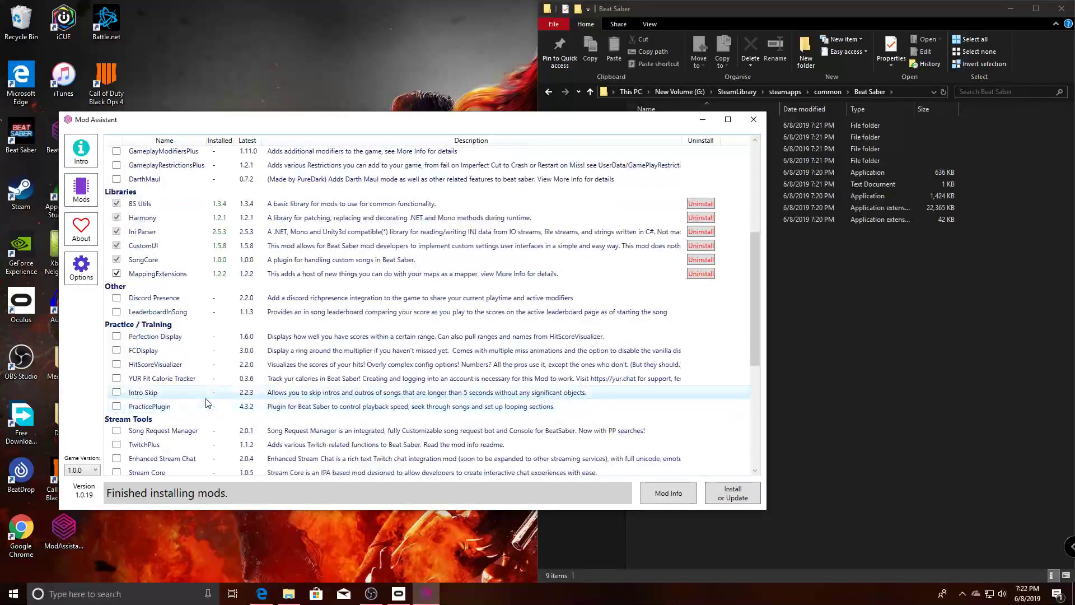
{"action": "scroll", "coordinate": [213, 392], "scroll_direction": "up", "scroll_amount": 5}
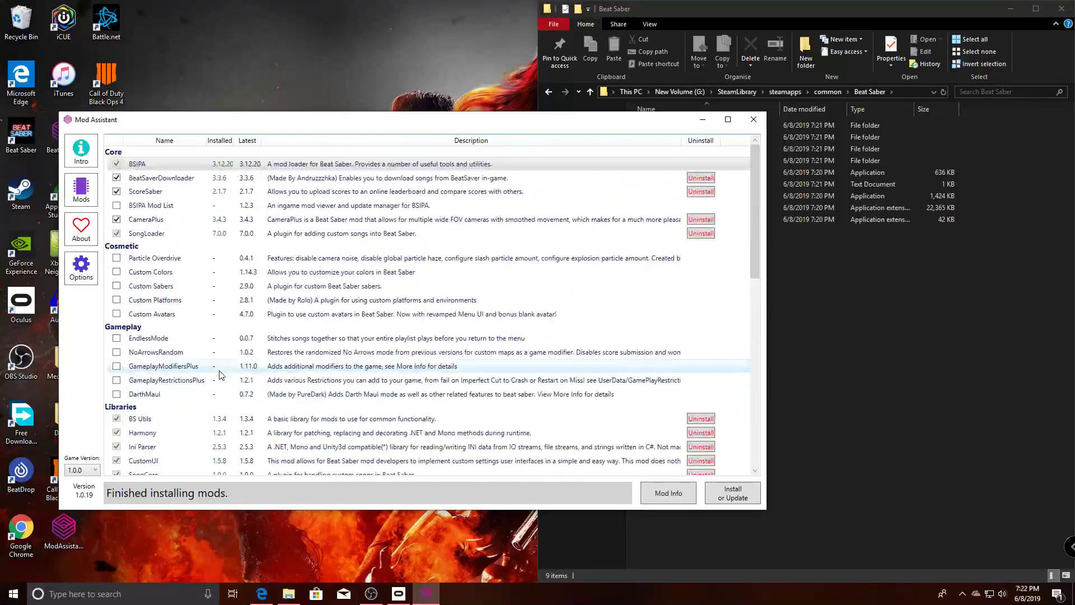
{"action": "left_click", "coordinate": [732, 500]}
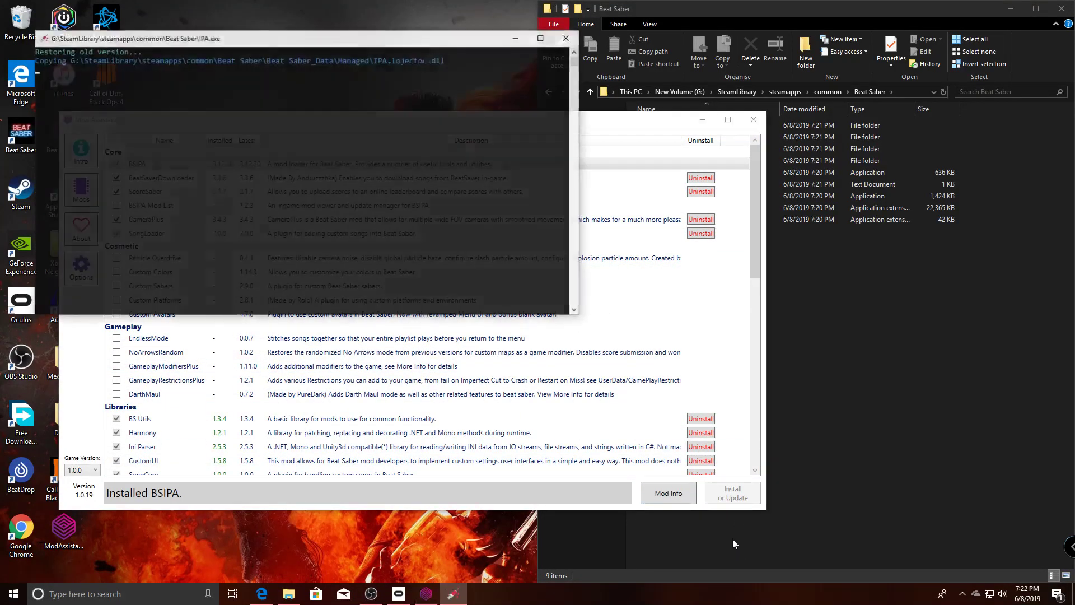
Check the contents of the Plugins folder in the Steam copy and return to the Beat Saber folder
{"action": "left_click", "coordinate": [751, 526]}
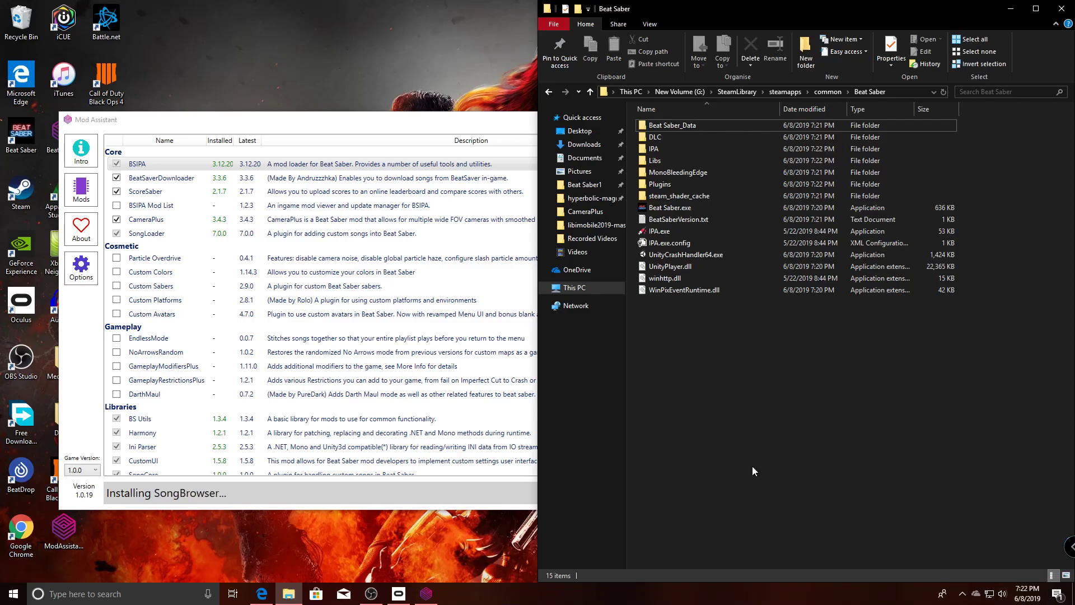
{"action": "double_click", "coordinate": [687, 185]}
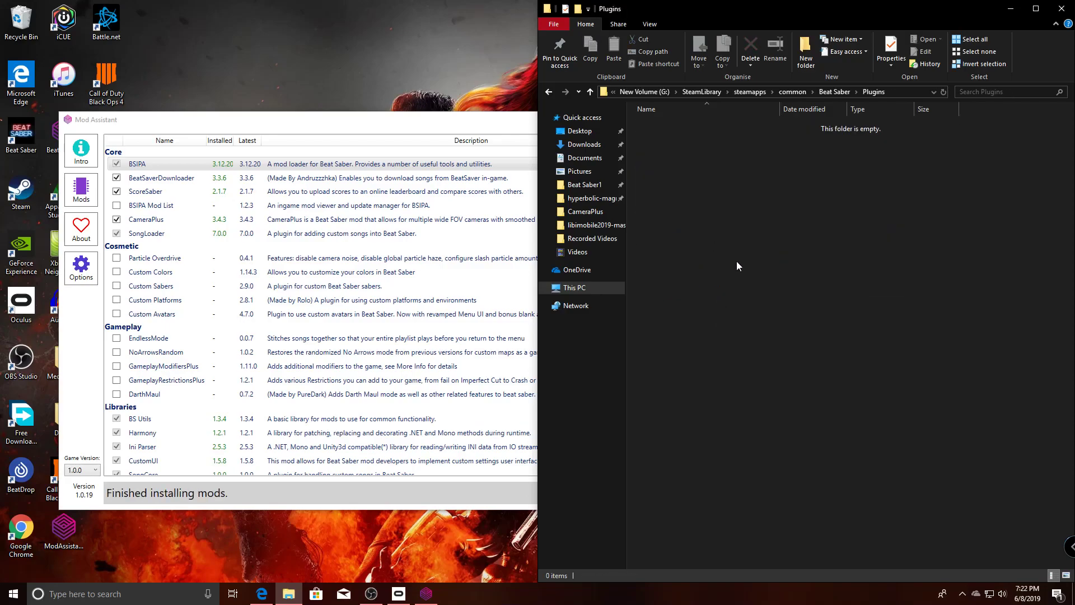
{"action": "key", "text": "alt+Left"}
Run IPA.exe from the Steam copy's Beat Saber folder and let its console finish and close
{"action": "double_click", "coordinate": [673, 232]}
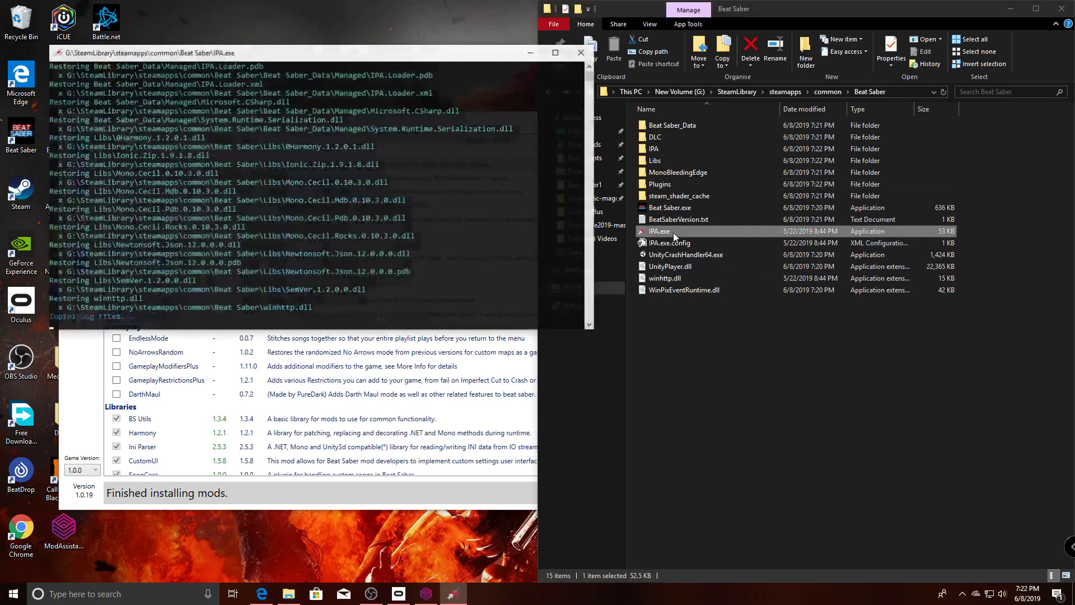
{"action": "left_click", "coordinate": [418, 228]}
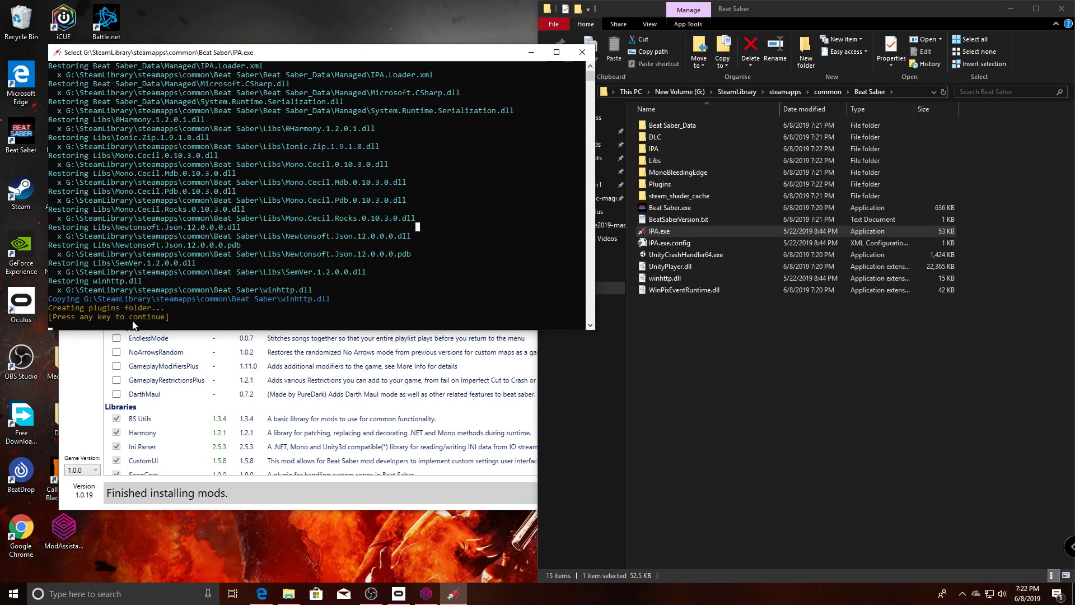
{"action": "key", "text": "Return"}
{"action": "key", "text": "Return"}
Recheck the Plugins folder of the Steam copy after running IPA.exe and leave it open
{"action": "left_click", "coordinate": [664, 186]}
{"action": "double_click", "coordinate": [664, 186]}
{"action": "key", "text": "alt+Left"}
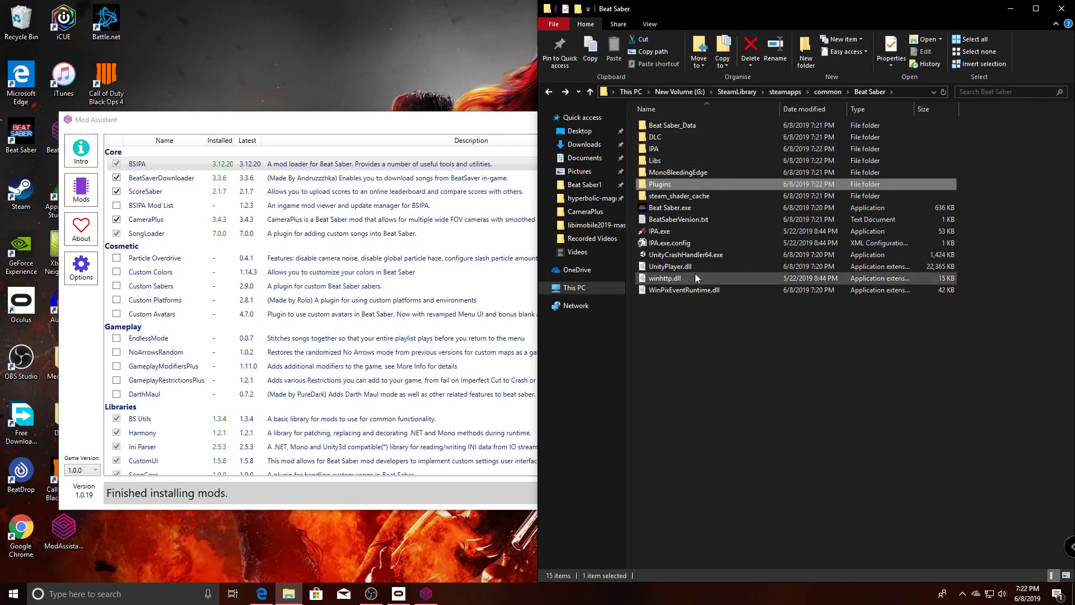
{"action": "double_click", "coordinate": [680, 184]}
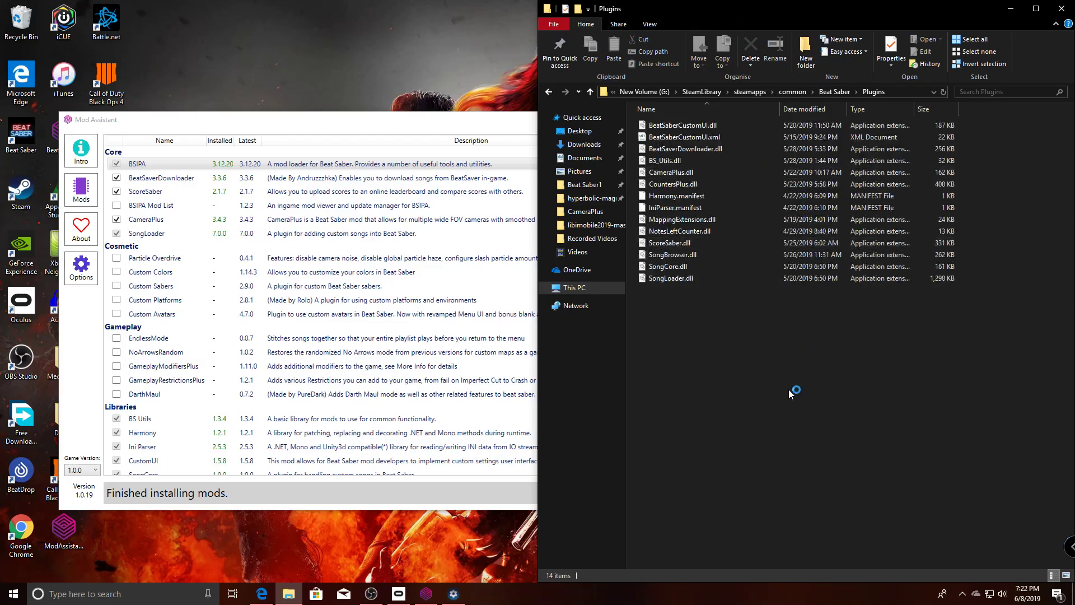
Return to the Steam copy's Beat Saber folder and switch to the running Beat Saber game
{"action": "left_click", "coordinate": [835, 92]}
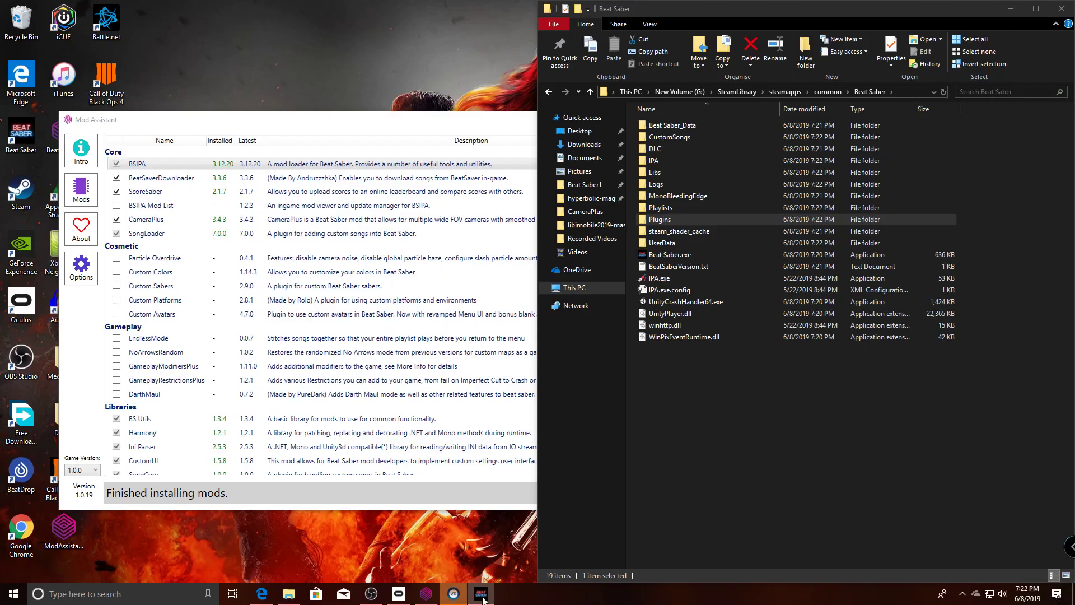
{"action": "left_click", "coordinate": [480, 593]}
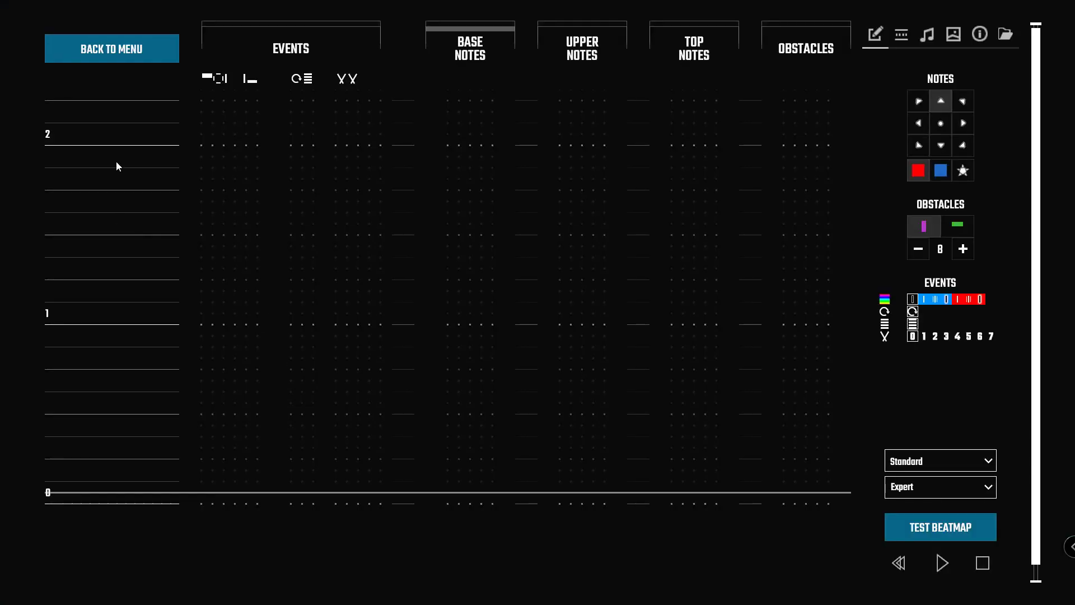
Leave the level editor for the game's main menu and quit Beat Saber
{"action": "left_click", "coordinate": [119, 56]}
{"action": "left_click", "coordinate": [597, 369]}
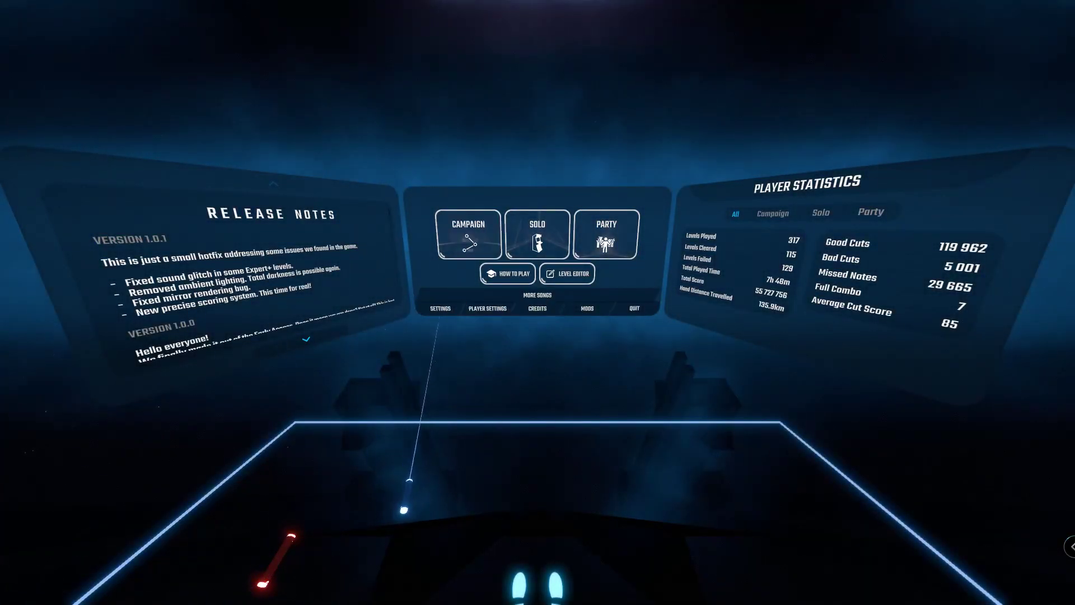
{"action": "left_click", "coordinate": [440, 308]}
{"action": "left_click", "coordinate": [499, 306]}
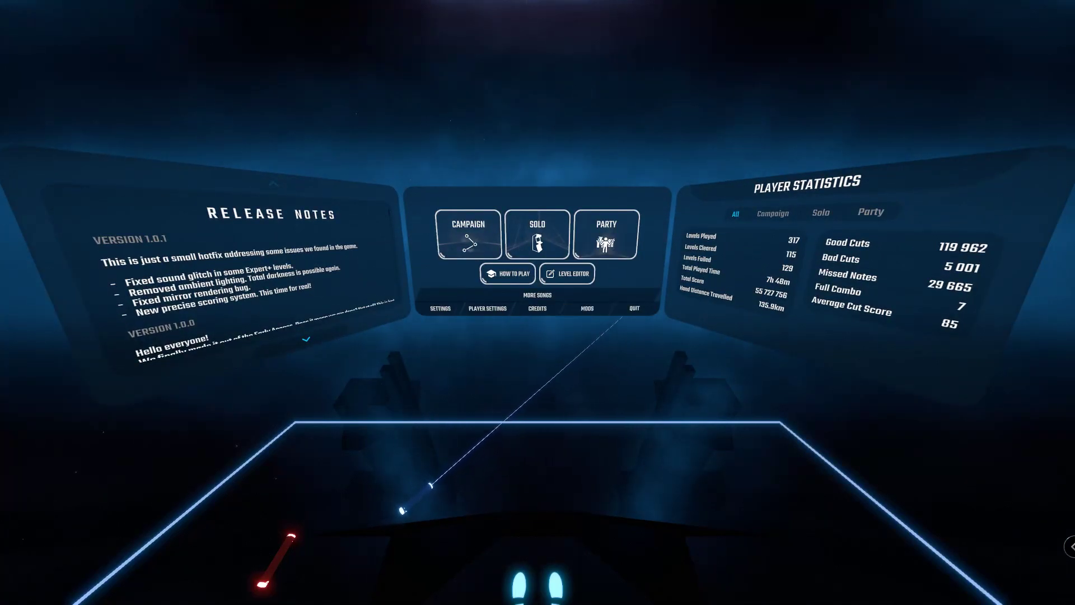
{"action": "left_click", "coordinate": [635, 308]}
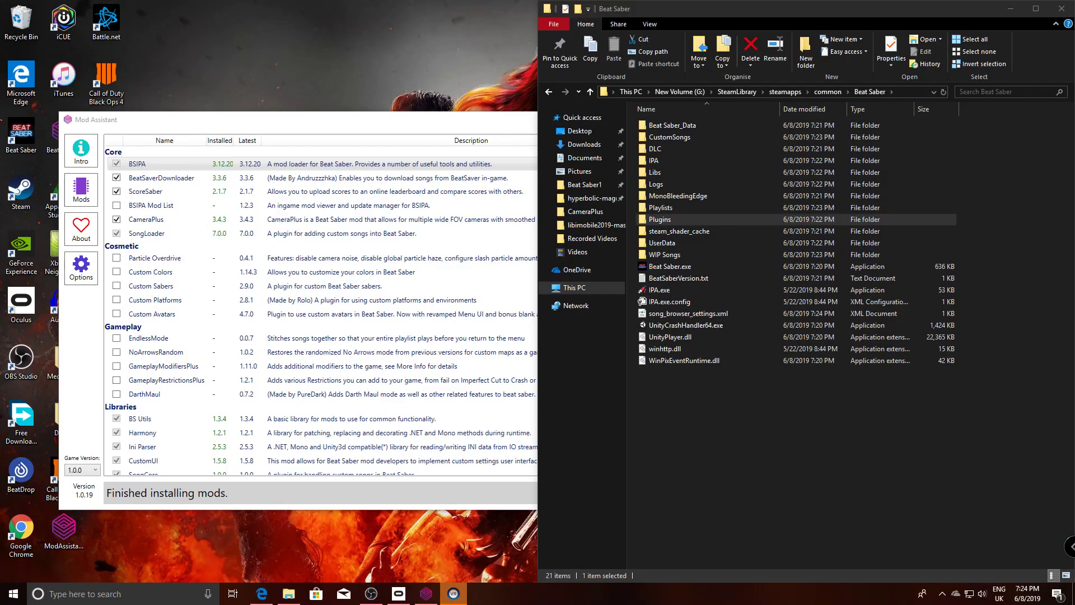
Check the contents of the CustomSongs folder in the Steam copy and return to the Beat Saber folder
{"action": "left_click", "coordinate": [741, 464]}
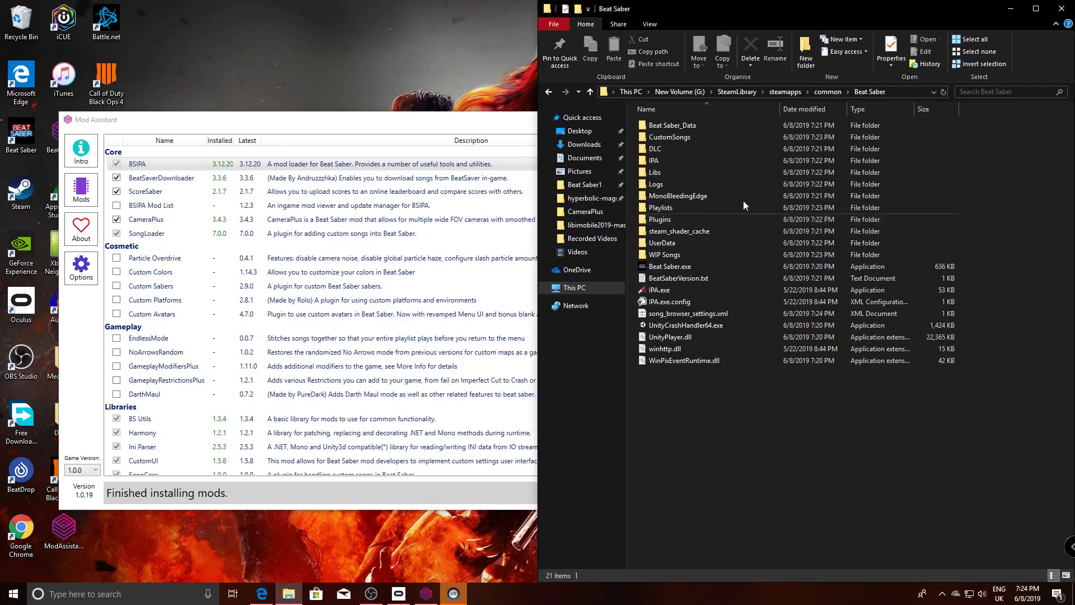
{"action": "double_click", "coordinate": [703, 134]}
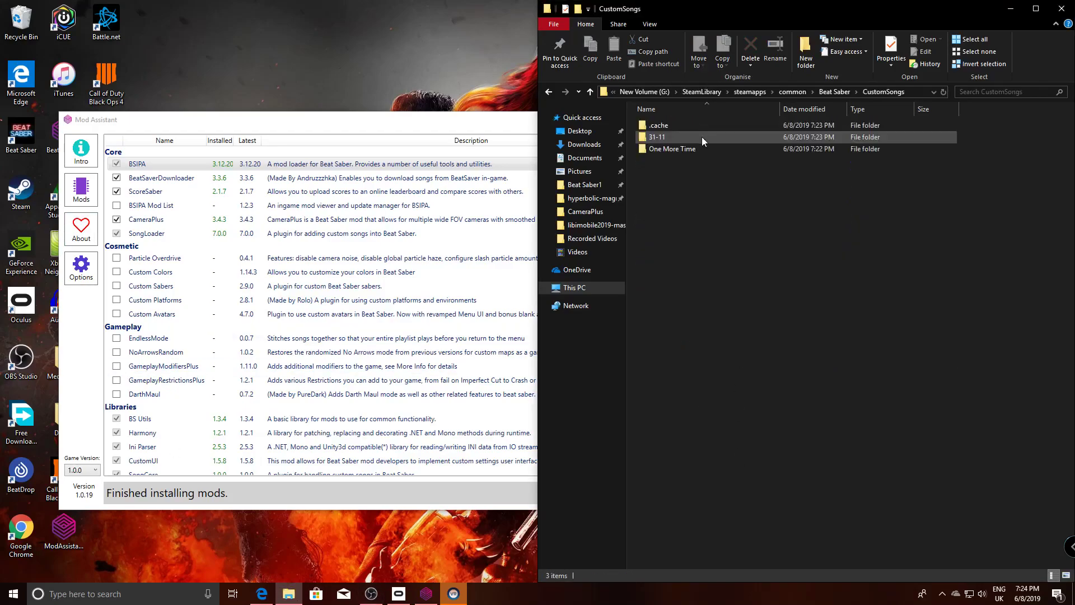
{"action": "key", "text": "alt+Left"}
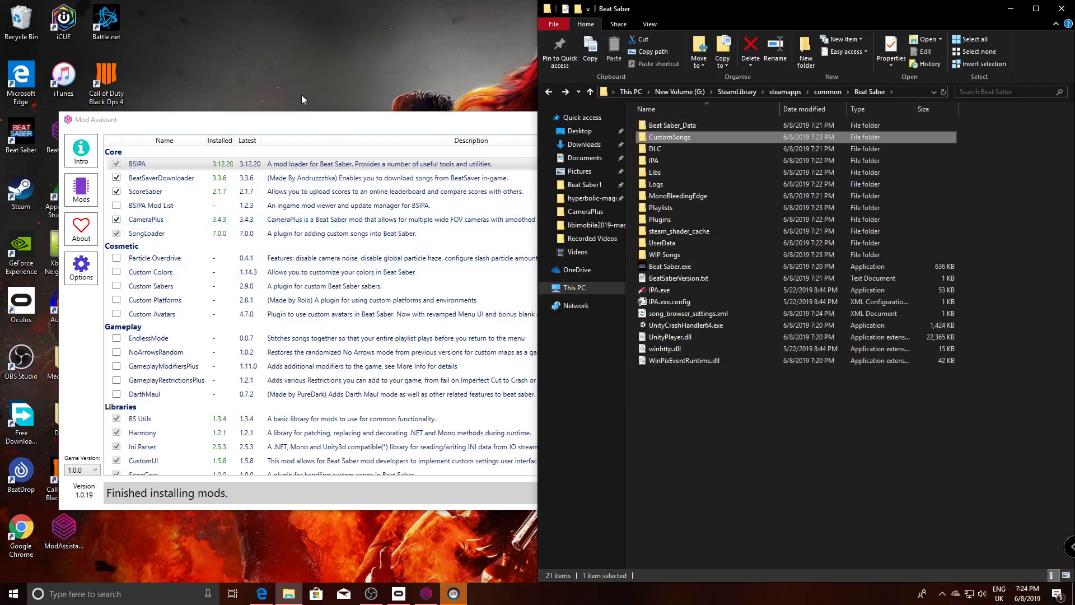
{"action": "left_click", "coordinate": [338, 56]}
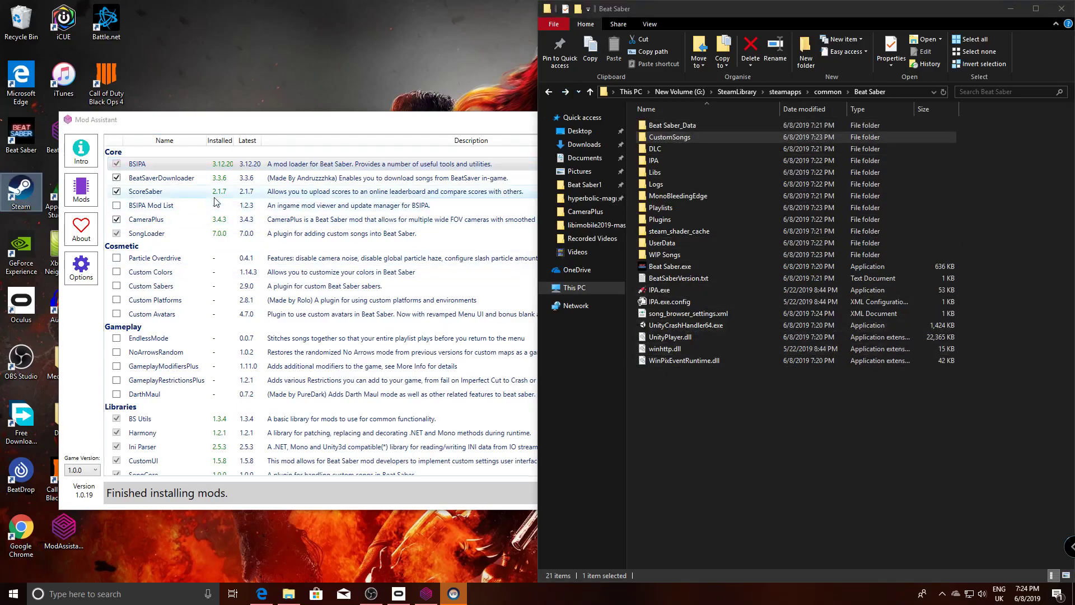
Select Particle Overdrive, Custom Colors, Custom Sabers, Custom Platforms and Custom Avatars in Mod Assistant and install them
{"action": "left_click", "coordinate": [212, 131]}
{"action": "scroll", "coordinate": [146, 201], "scroll_direction": "down", "scroll_amount": 4}
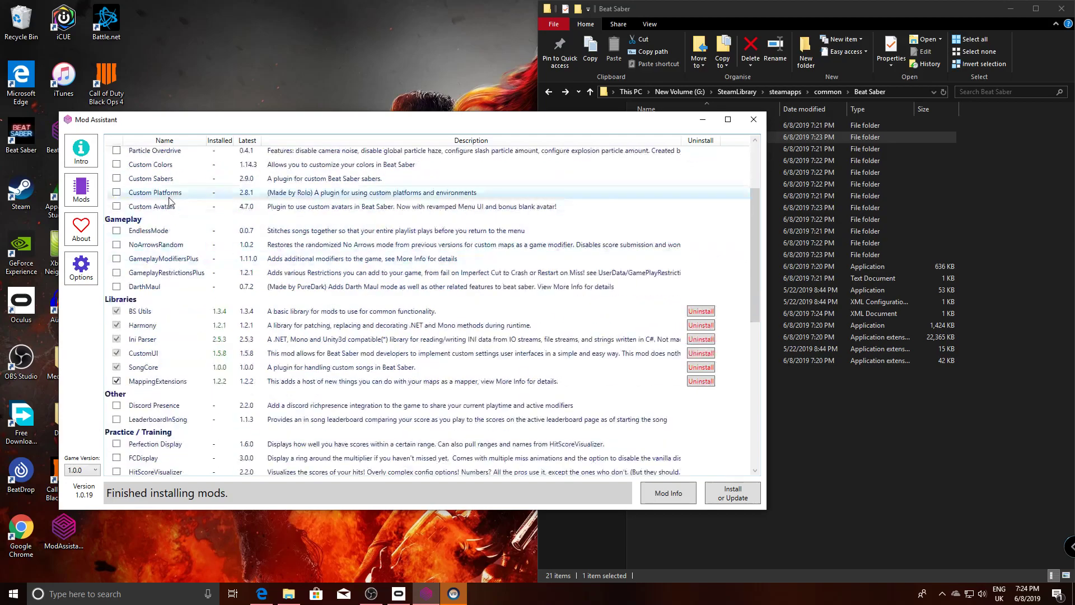
{"action": "scroll", "coordinate": [142, 195], "scroll_direction": "up", "scroll_amount": 1}
{"action": "left_click", "coordinate": [117, 177]}
{"action": "left_click", "coordinate": [116, 191]}
{"action": "left_click", "coordinate": [116, 205]}
{"action": "left_click", "coordinate": [117, 219]}
{"action": "left_click", "coordinate": [116, 233]}
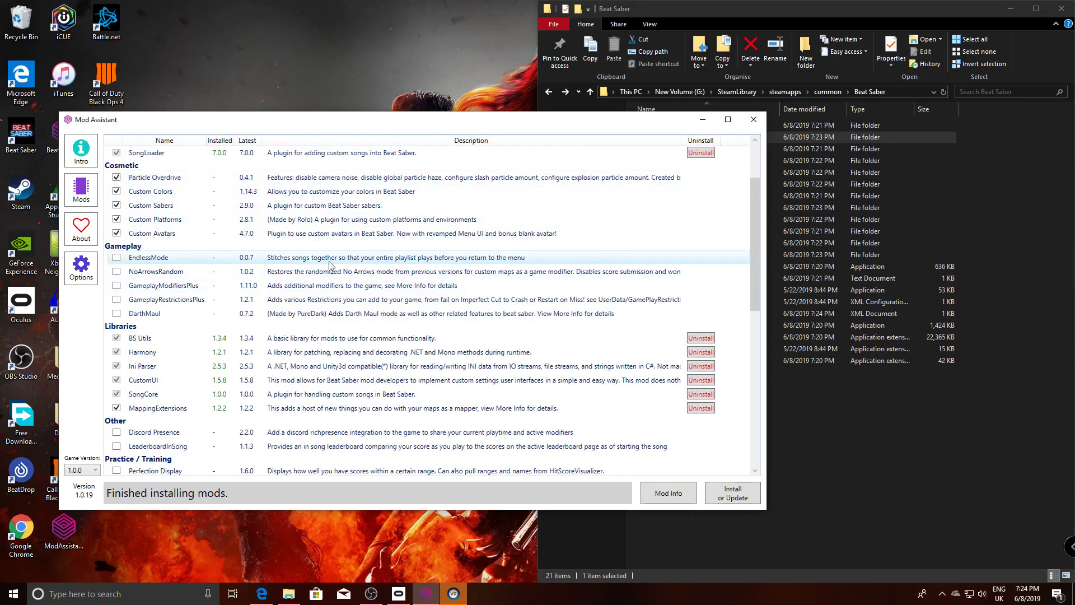
{"action": "left_click", "coordinate": [733, 494]}
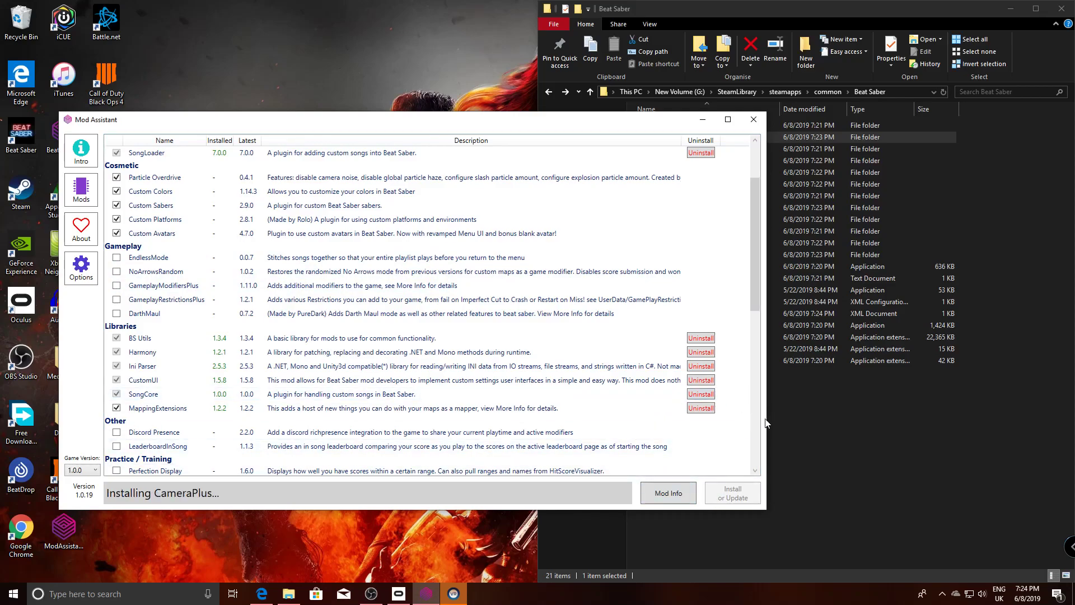
Launch Beat Saber.exe from the Steam copy's folder and move the folder window out of the way
{"action": "left_click", "coordinate": [854, 447]}
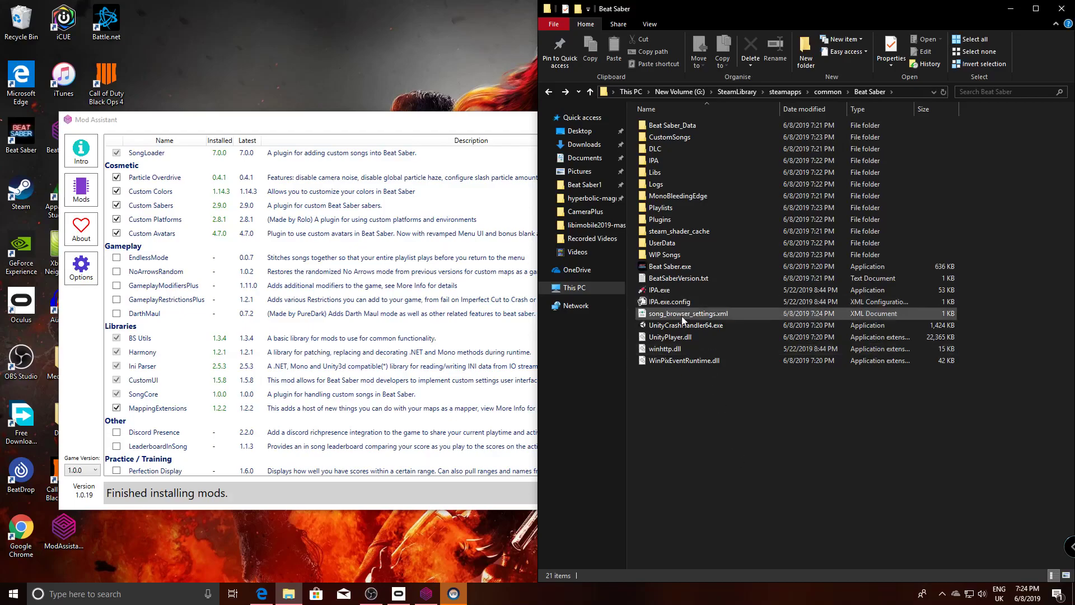
{"action": "left_click", "coordinate": [689, 289]}
{"action": "double_click", "coordinate": [683, 268]}
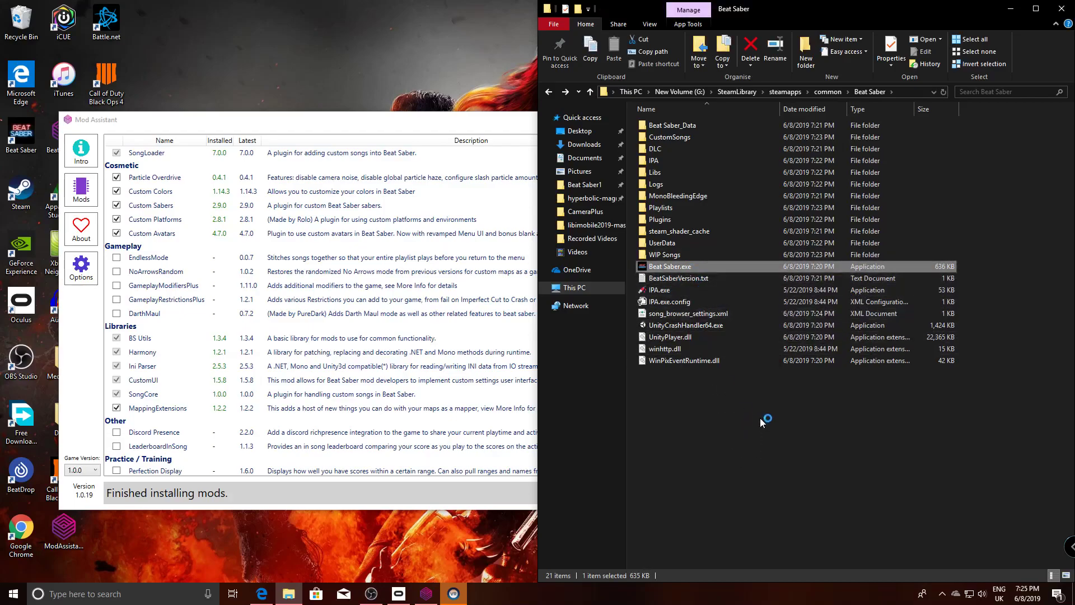
{"action": "left_click_drag", "start_coordinate": [761, 17], "coordinate": [646, 79]}
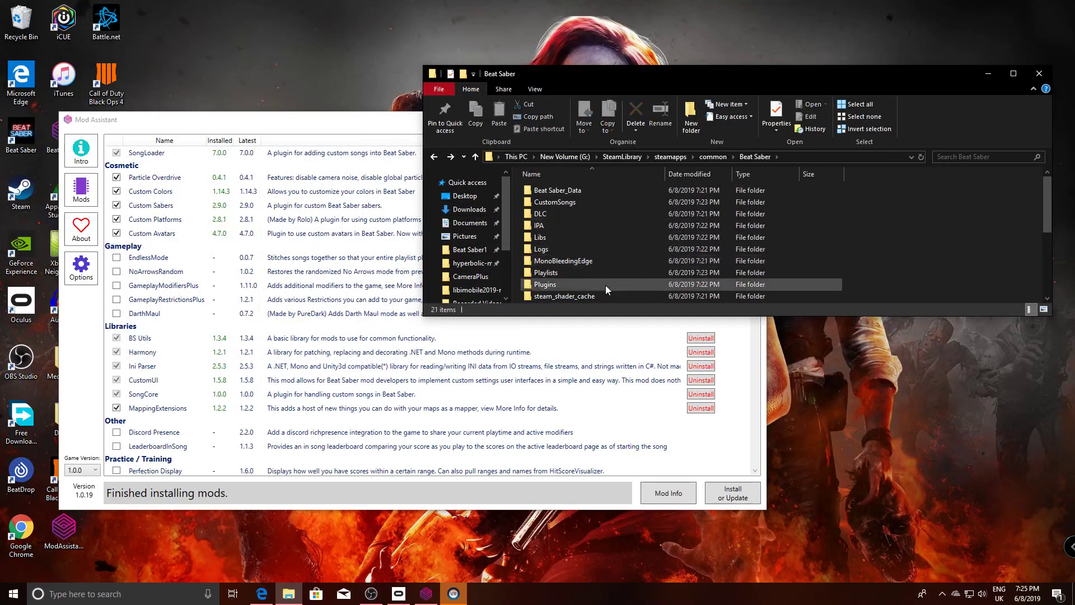
{"action": "left_click_drag", "start_coordinate": [625, 86], "coordinate": [0, 162]}
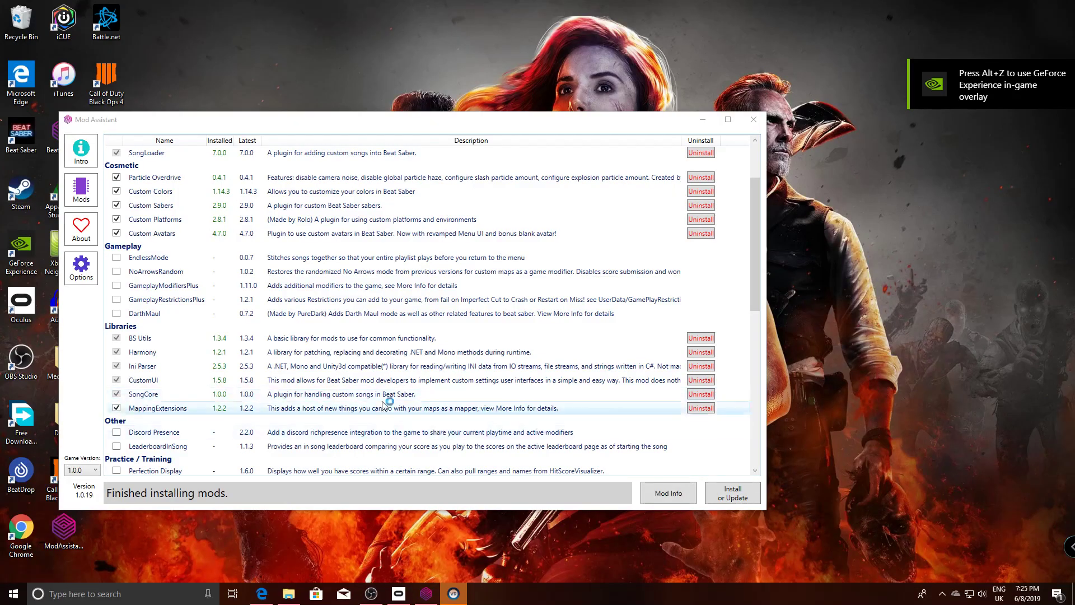
{"action": "left_click_drag", "start_coordinate": [0, 112], "coordinate": [0, 78]}
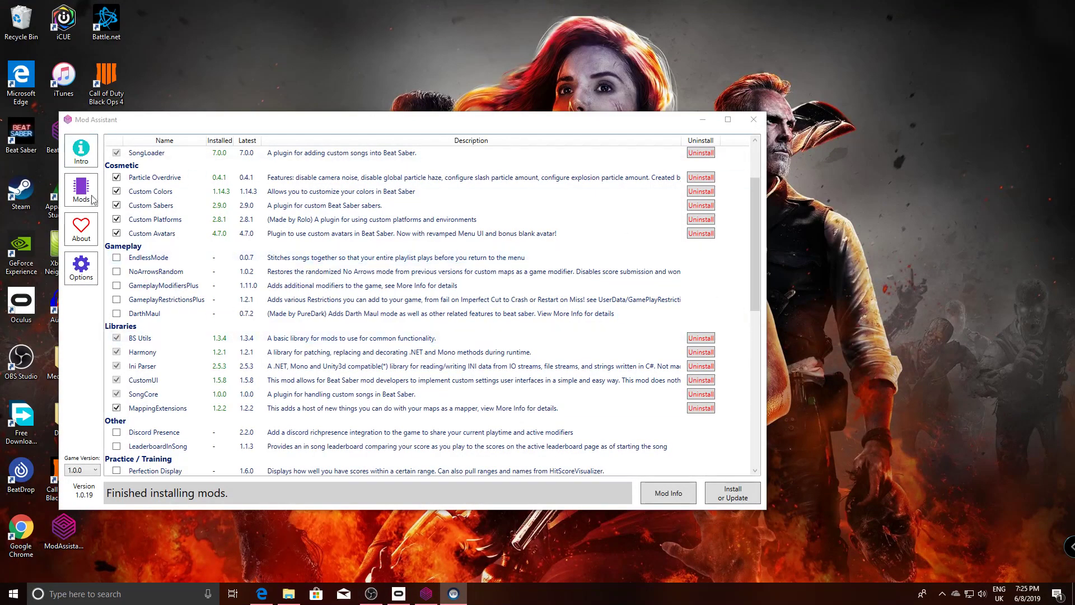
Close Mod Assistant and open BeatDrop's mod list alongside the Steam copy's Beat Saber folder
{"action": "left_click", "coordinate": [753, 119]}
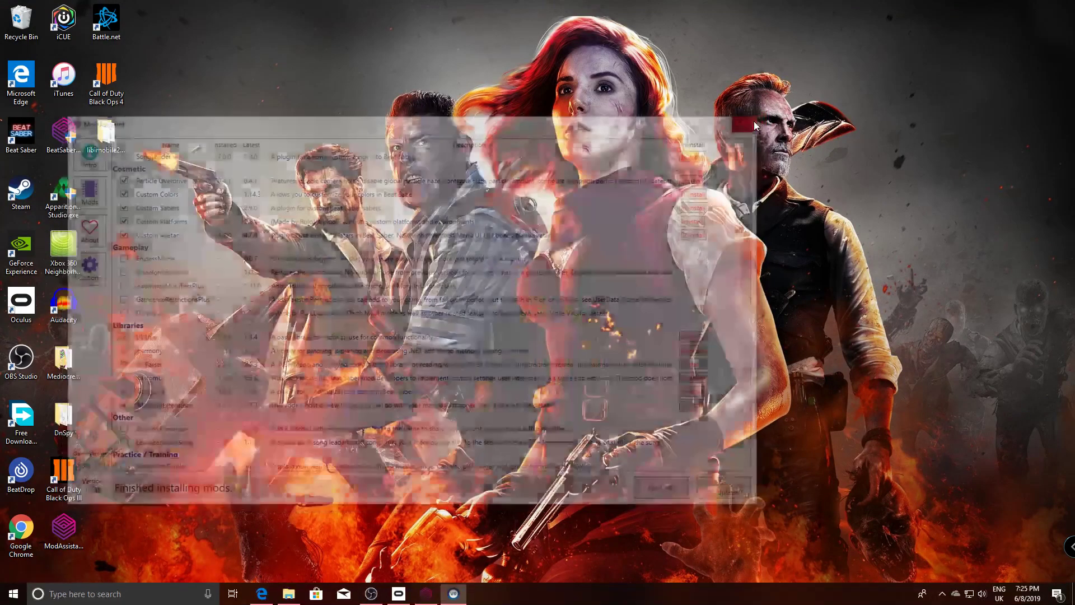
{"action": "left_click", "coordinate": [216, 530]}
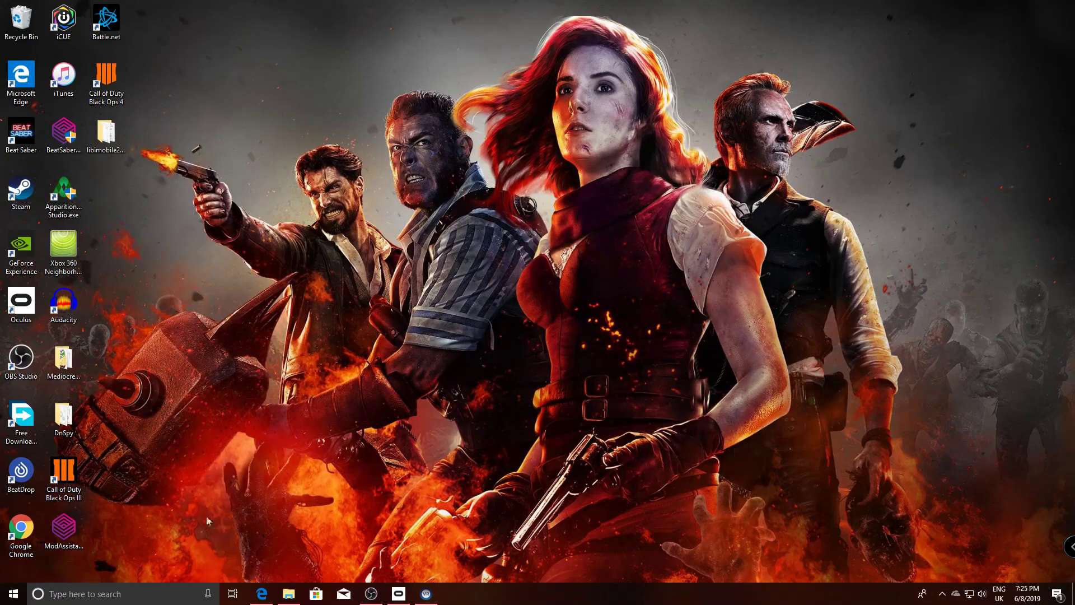
{"action": "double_click", "coordinate": [21, 473]}
{"action": "left_click", "coordinate": [288, 593]}
{"action": "left_click_drag", "start_coordinate": [738, 167], "coordinate": [1074, 110]}
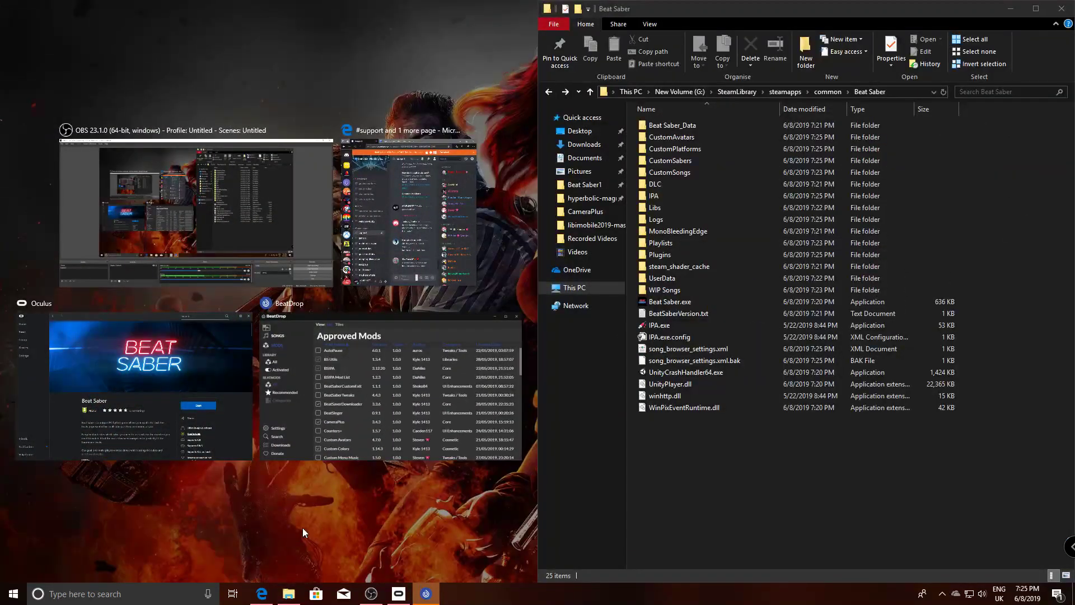
{"action": "left_click", "coordinate": [346, 422]}
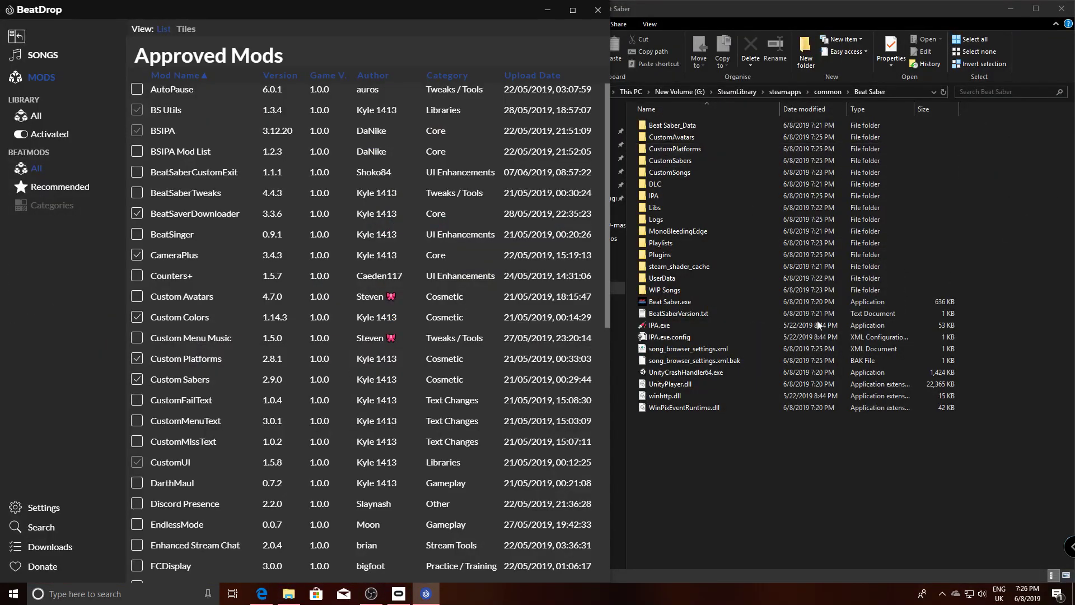
Delete the Beat Saber folder from Steam's common folder, keeping Beat Saber1
{"action": "left_click", "coordinate": [744, 458]}
{"action": "left_click", "coordinate": [818, 90]}
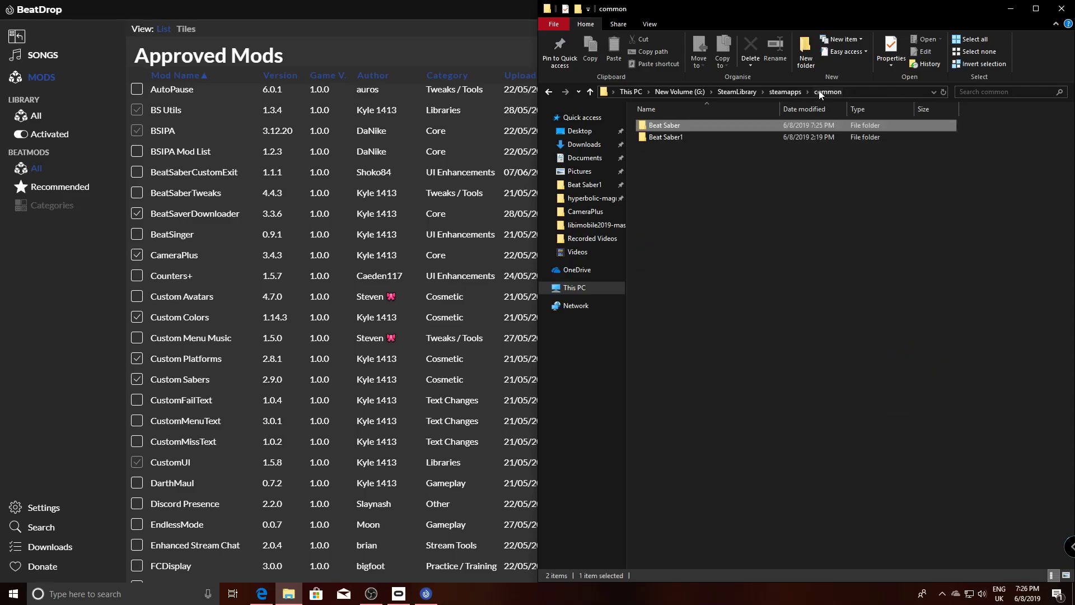
{"action": "double_click", "coordinate": [719, 125]}
{"action": "left_click", "coordinate": [737, 125]}
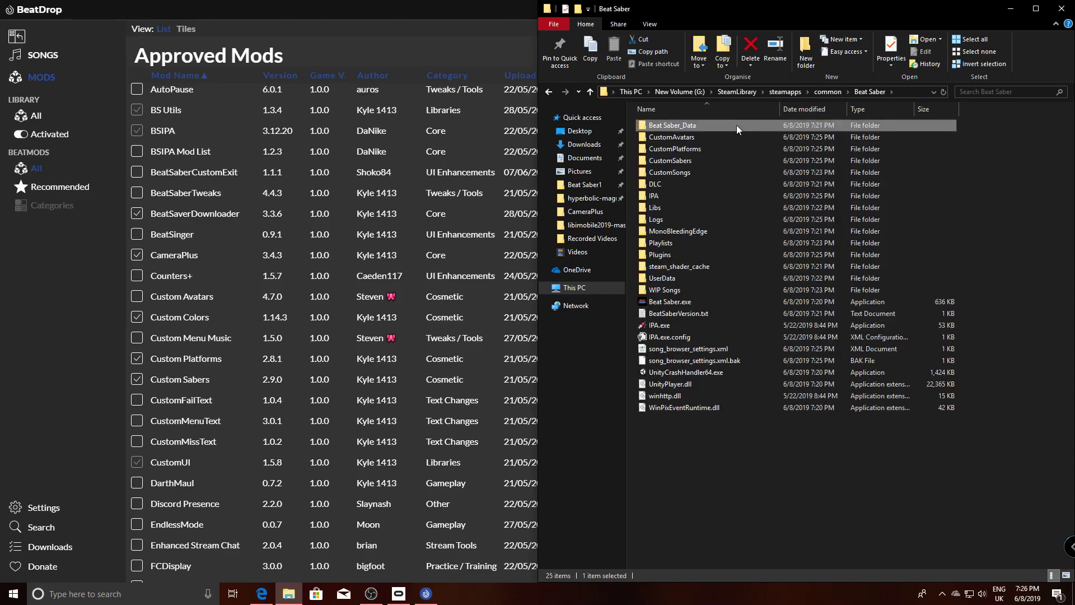
{"action": "key", "text": "alt+Left"}
{"action": "key", "text": "Delete"}
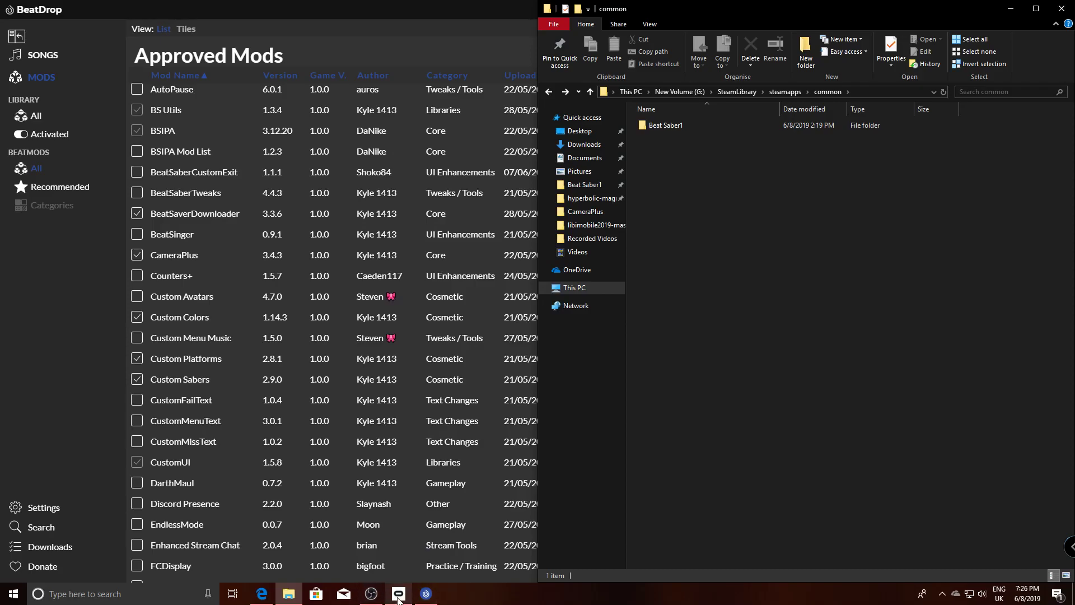
Clear the open windows away, start a fresh Beat Saber download from the Steam library, and minimize Steam
{"action": "left_click", "coordinate": [295, 598]}
{"action": "left_click", "coordinate": [427, 594]}
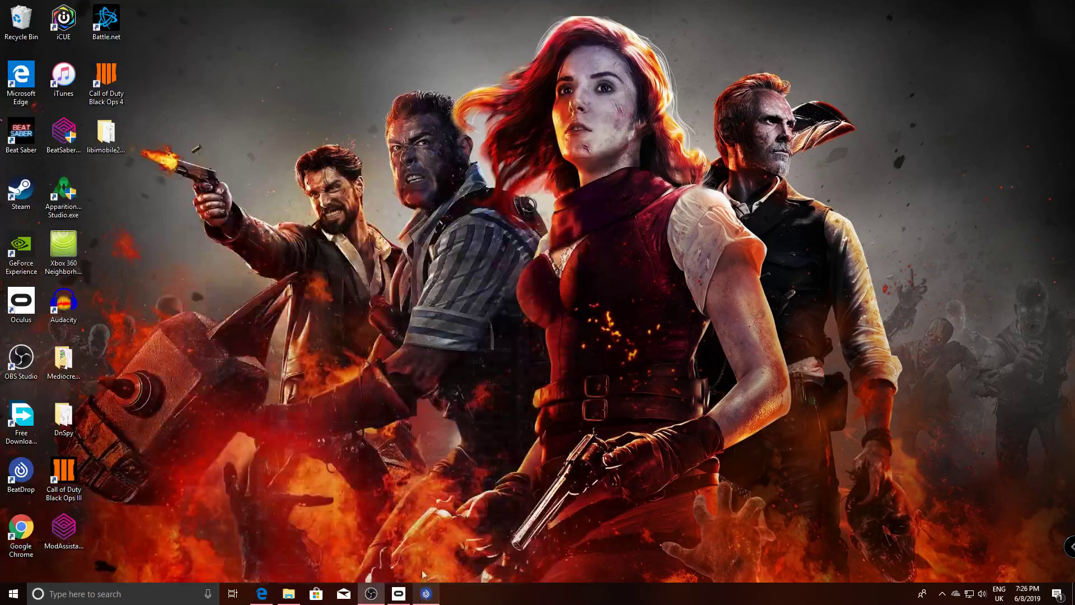
{"action": "double_click", "coordinate": [22, 193]}
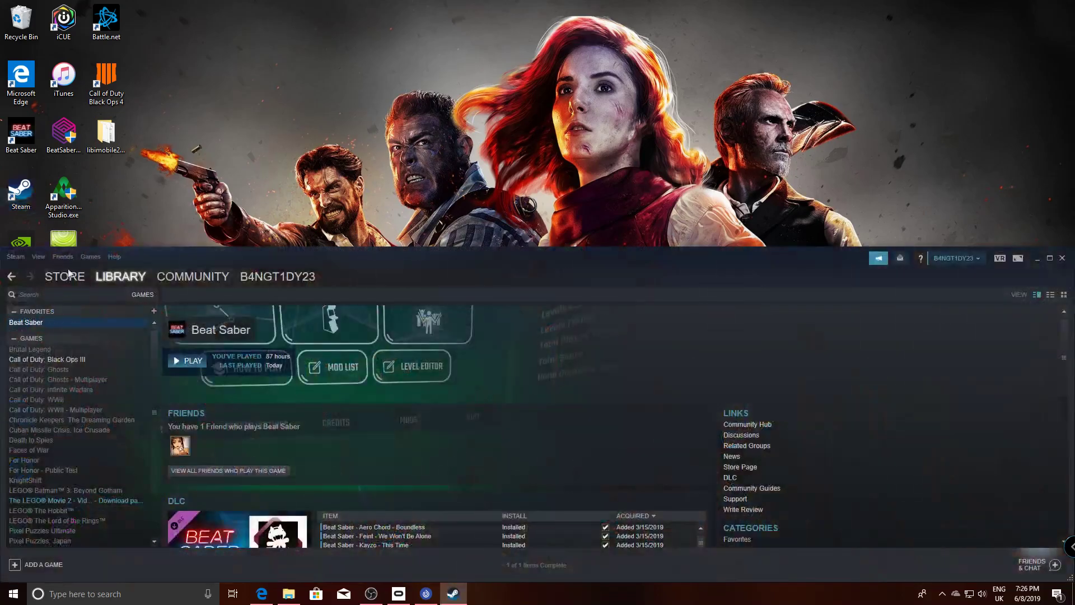
{"action": "double_click", "coordinate": [86, 321]}
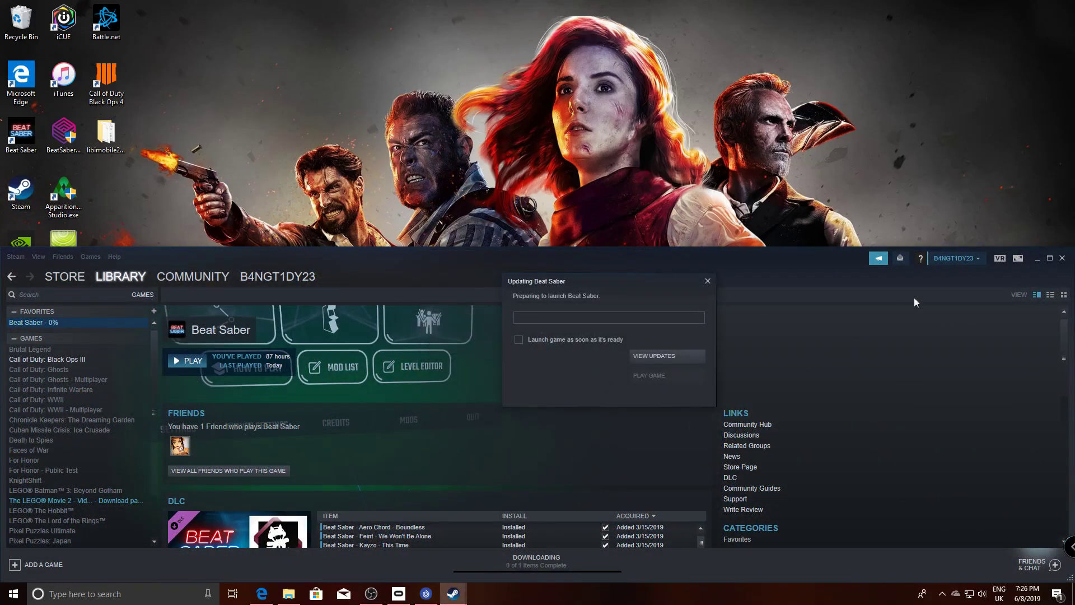
{"action": "left_click", "coordinate": [1037, 258]}
Delete the hyperbolic-magnetism-beat-saber folder from the Oculus games' Software folder, keeping hyperbolic-magnetism-beat-saber2
{"action": "left_click", "coordinate": [398, 593]}
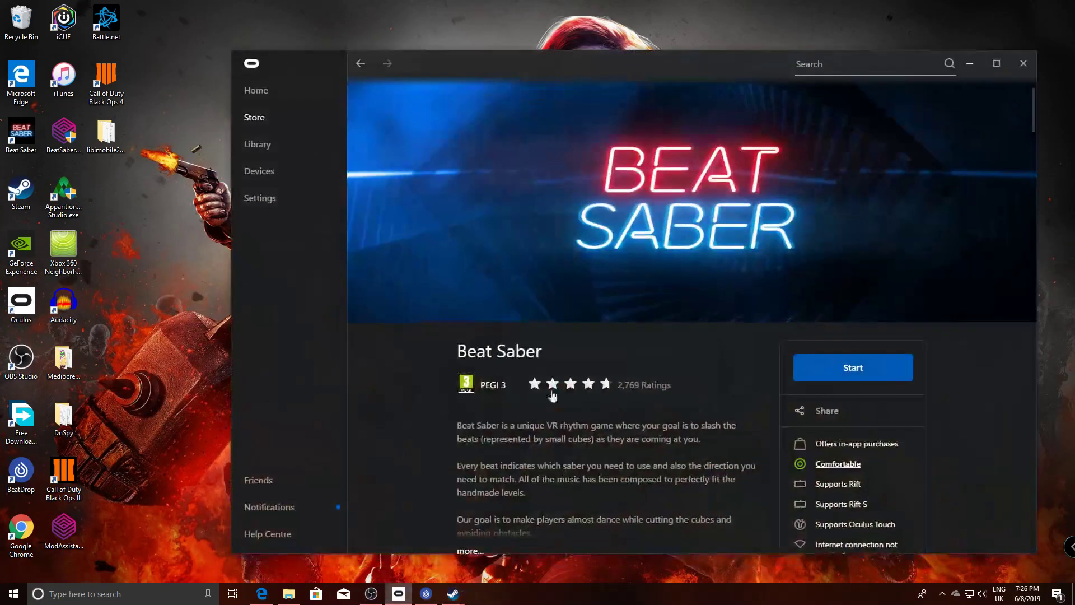
{"action": "left_click", "coordinate": [288, 593]}
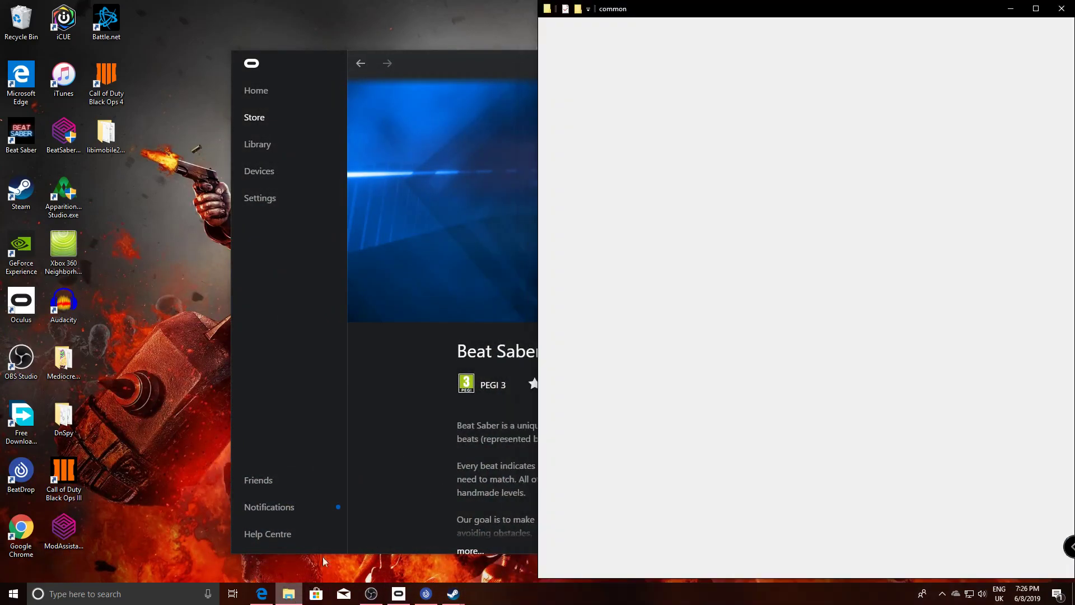
{"action": "left_click", "coordinate": [593, 198]}
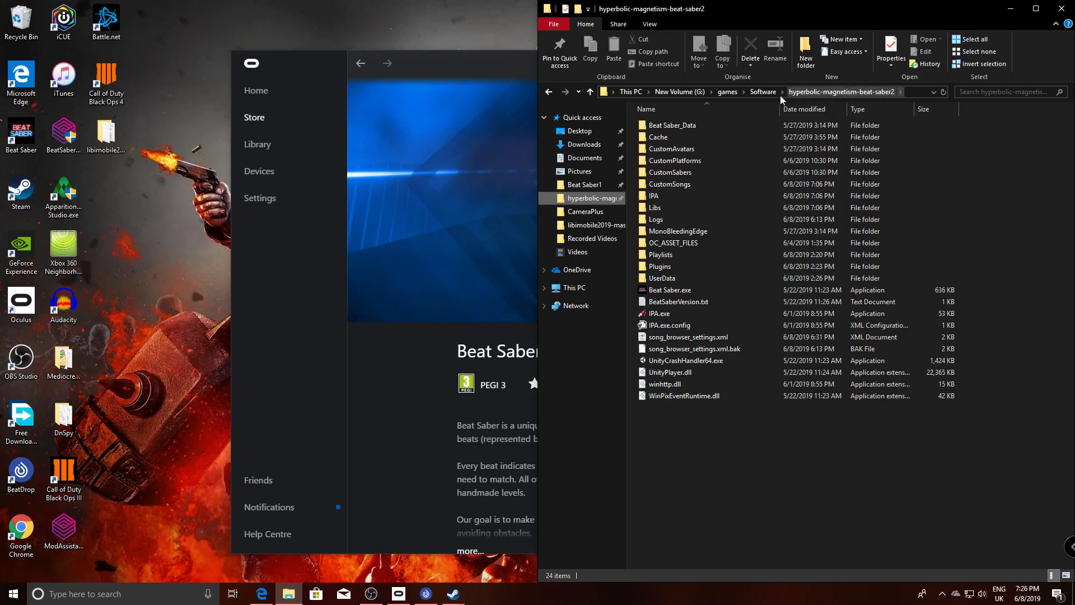
{"action": "left_click", "coordinate": [762, 93]}
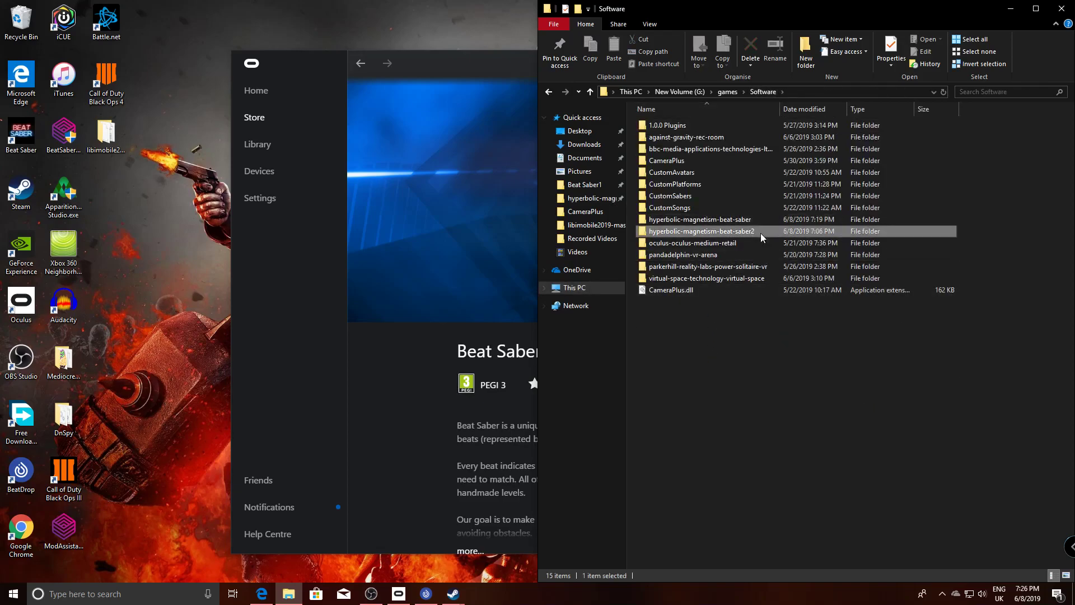
{"action": "left_click", "coordinate": [760, 232]}
{"action": "left_click", "coordinate": [754, 220]}
{"action": "key", "text": "Delete"}
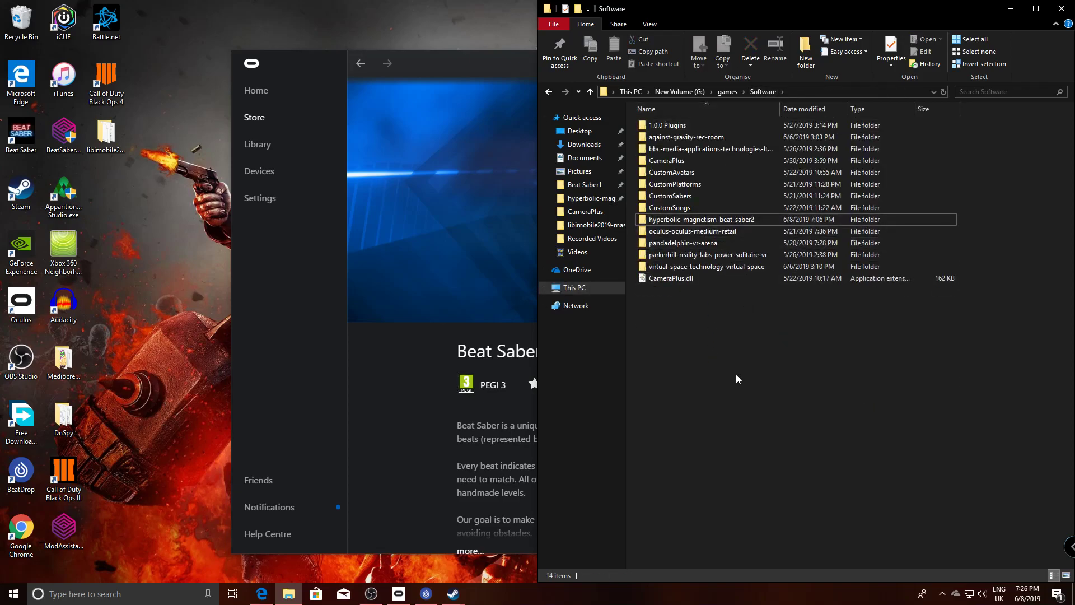
Try repeatedly to start Beat Saber from its Oculus store page, dismissing each error dialog
{"action": "left_click", "coordinate": [471, 410]}
{"action": "left_click", "coordinate": [840, 370]}
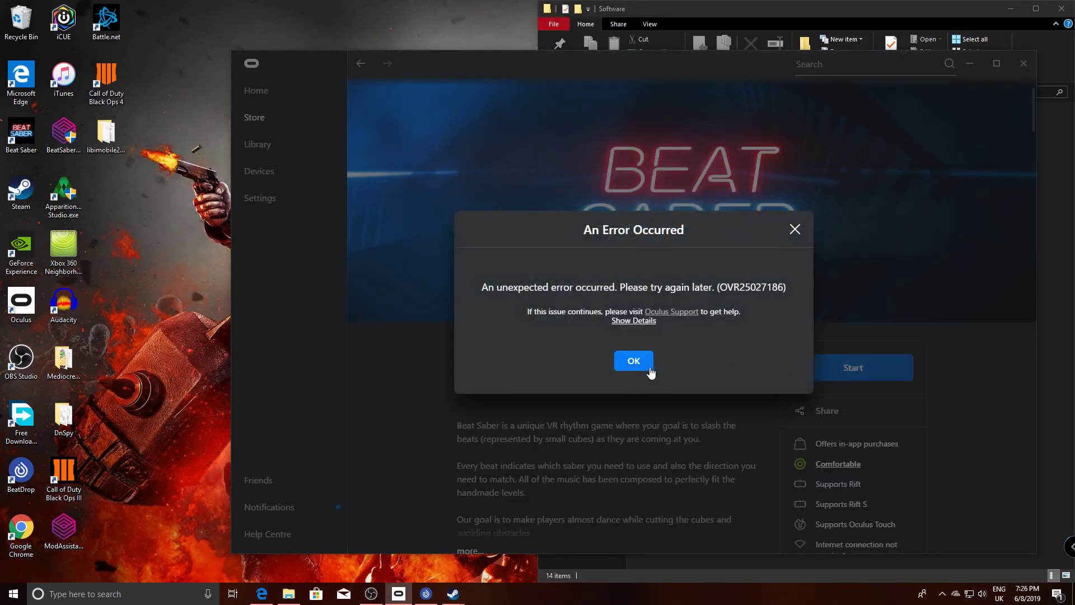
{"action": "left_click", "coordinate": [650, 367]}
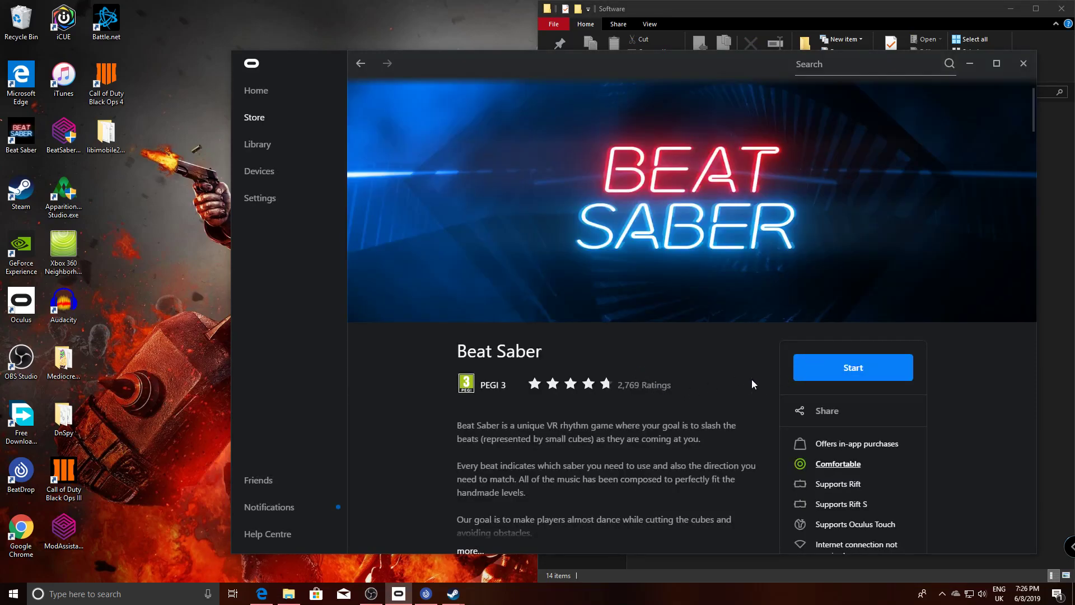
{"action": "left_click", "coordinate": [822, 374]}
{"action": "left_click", "coordinate": [632, 364]}
{"action": "left_click", "coordinate": [851, 374]}
{"action": "left_click", "coordinate": [633, 363]}
Try to start Beat Saber from the Oculus library, dismiss the error, and uninstall the game for a fresh download
{"action": "left_click", "coordinate": [274, 151]}
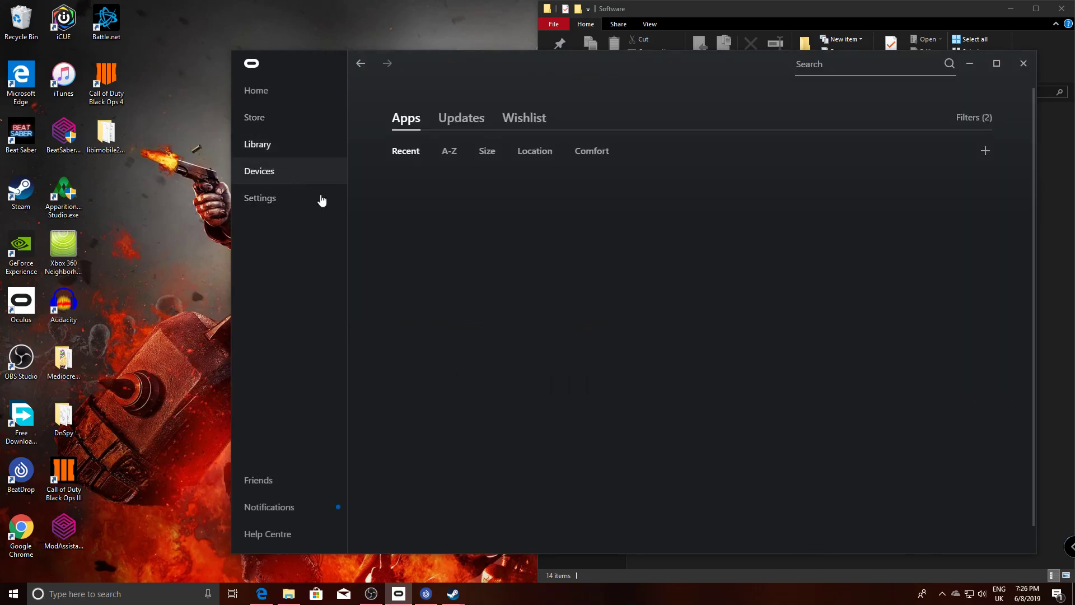
{"action": "left_click", "coordinate": [615, 204]}
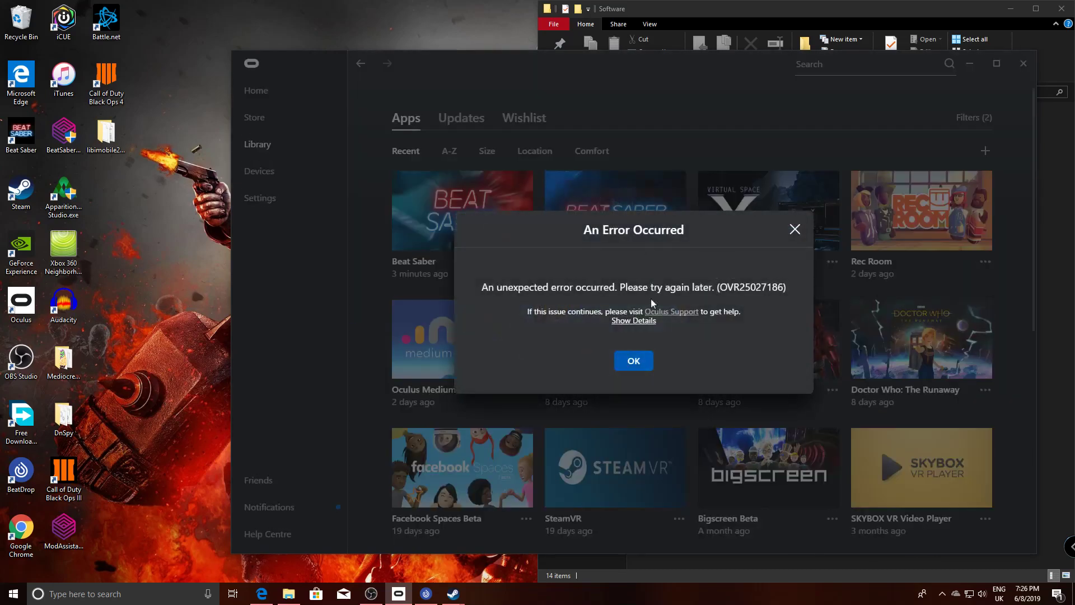
{"action": "left_click", "coordinate": [633, 360]}
{"action": "left_click", "coordinate": [679, 261]}
{"action": "left_click", "coordinate": [667, 385]}
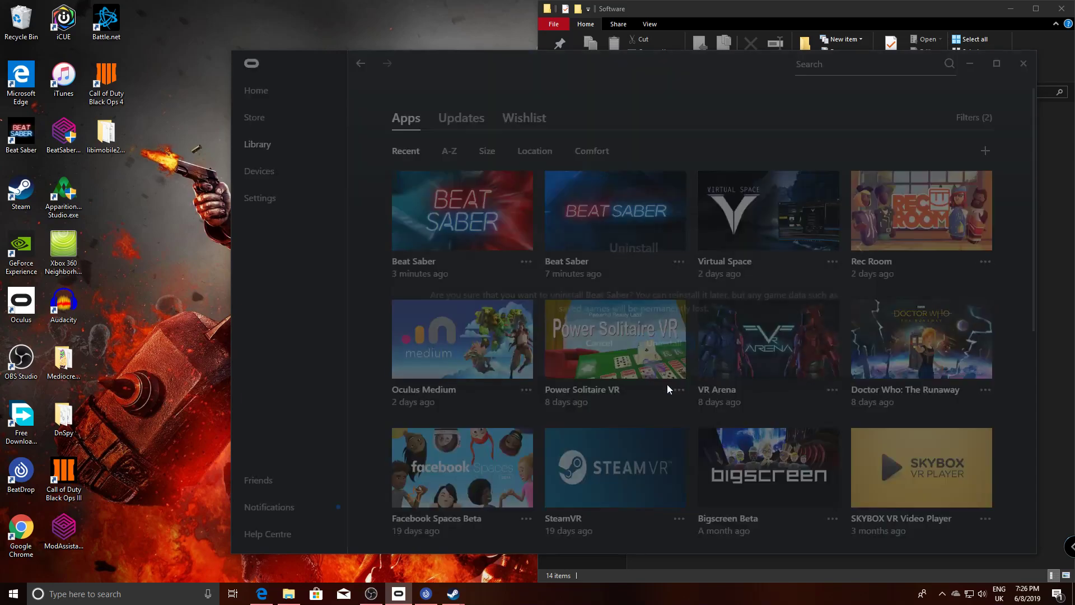
{"action": "left_click", "coordinate": [664, 345]}
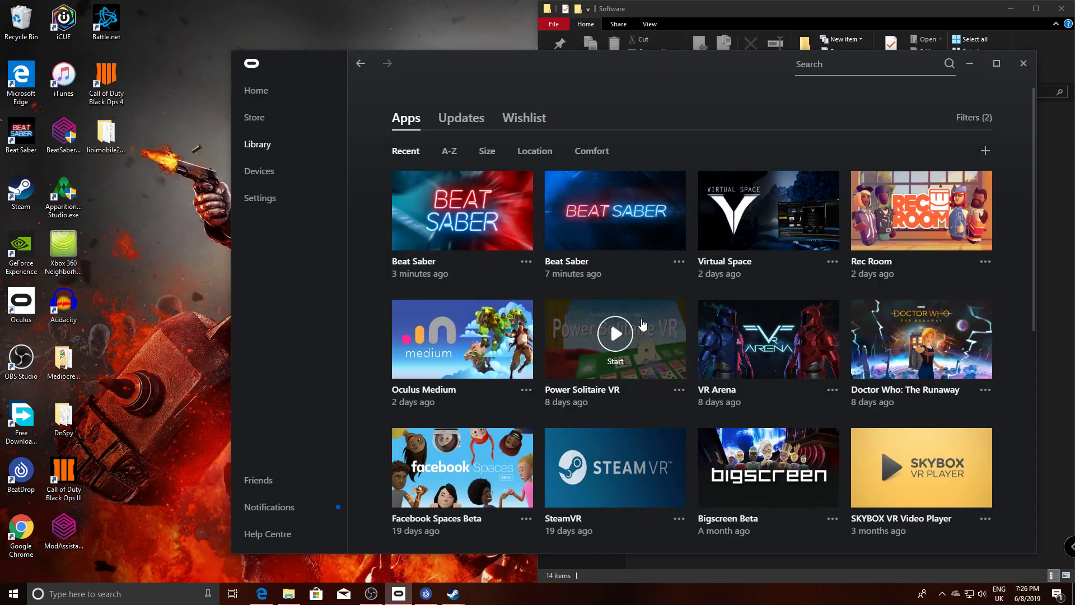
{"action": "left_click", "coordinate": [459, 123]}
{"action": "left_click", "coordinate": [406, 123]}
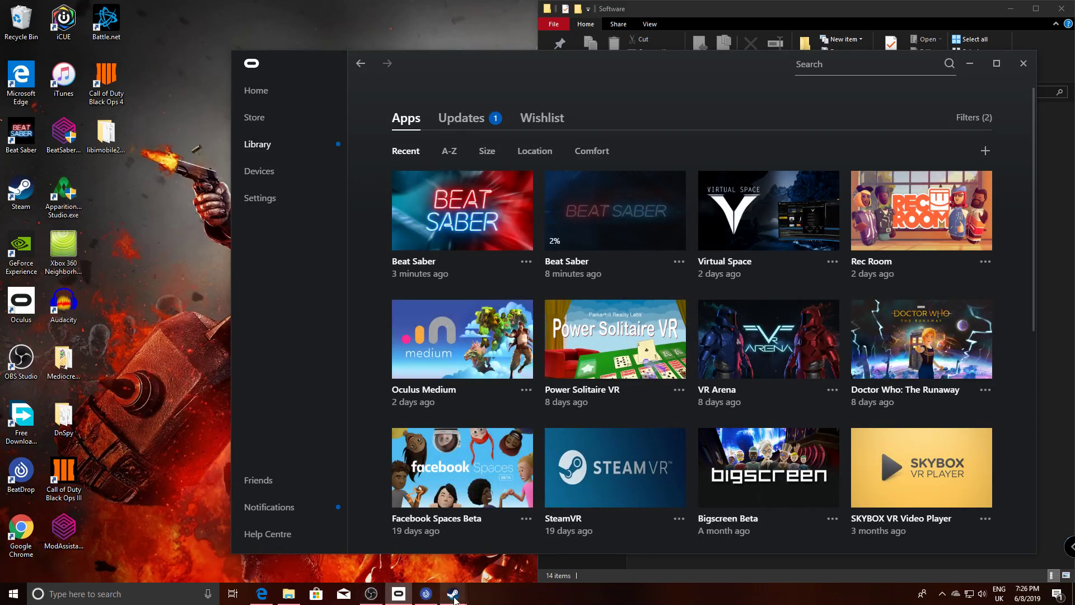
Check the Beat Saber downloads in Steam and Oculus, close Steam's update window, and minimize Oculus
{"action": "mouse_move", "coordinate": [453, 594]}
{"action": "left_click", "coordinate": [506, 541]}
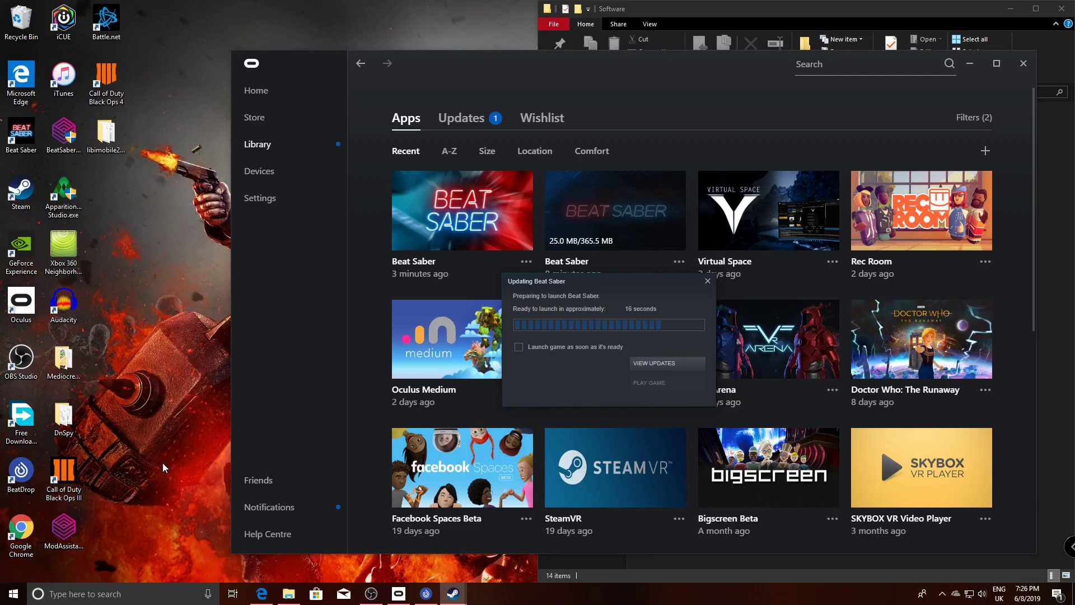
{"action": "left_click", "coordinate": [64, 138]}
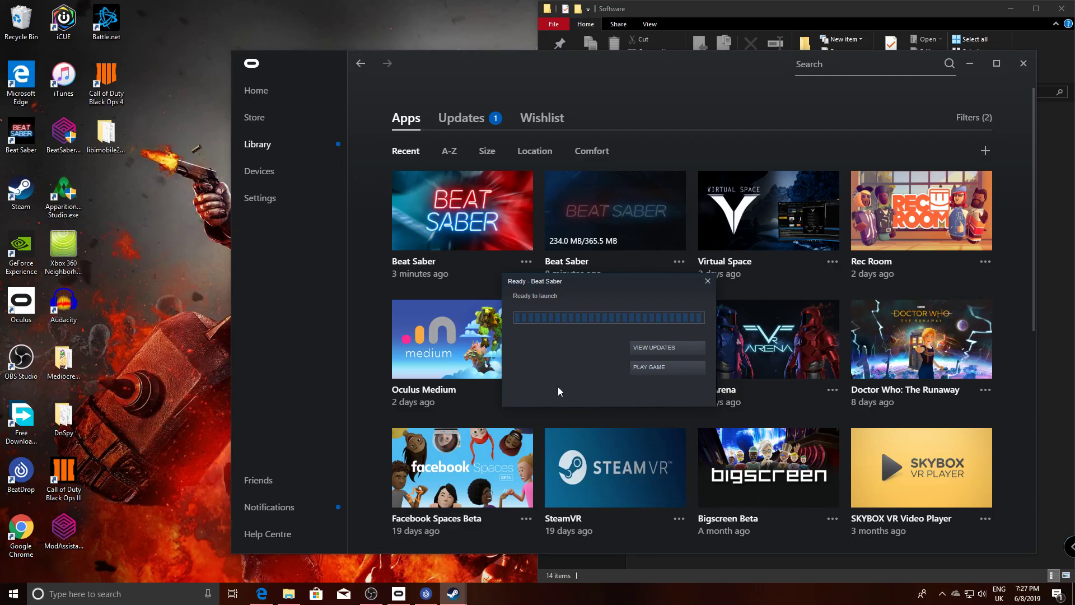
{"action": "left_click", "coordinate": [707, 283]}
{"action": "left_click", "coordinate": [469, 119]}
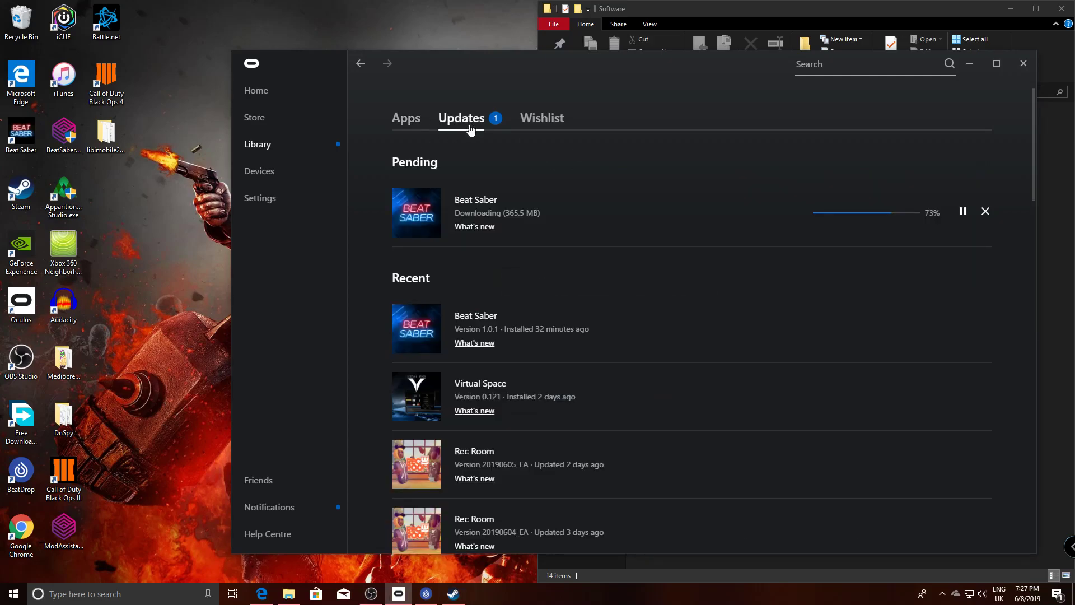
{"action": "left_click", "coordinate": [972, 64]}
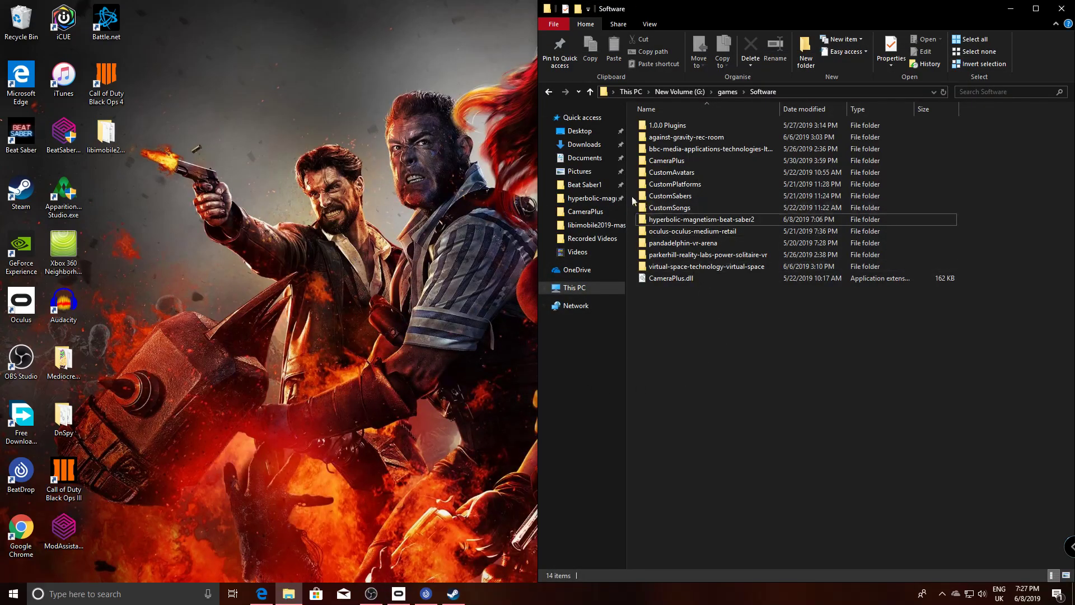
Open the fresh Beat Saber folder in Steam's common folder and run Beat Saber.exe once
{"action": "left_click", "coordinate": [593, 186]}
{"action": "left_click", "coordinate": [828, 91]}
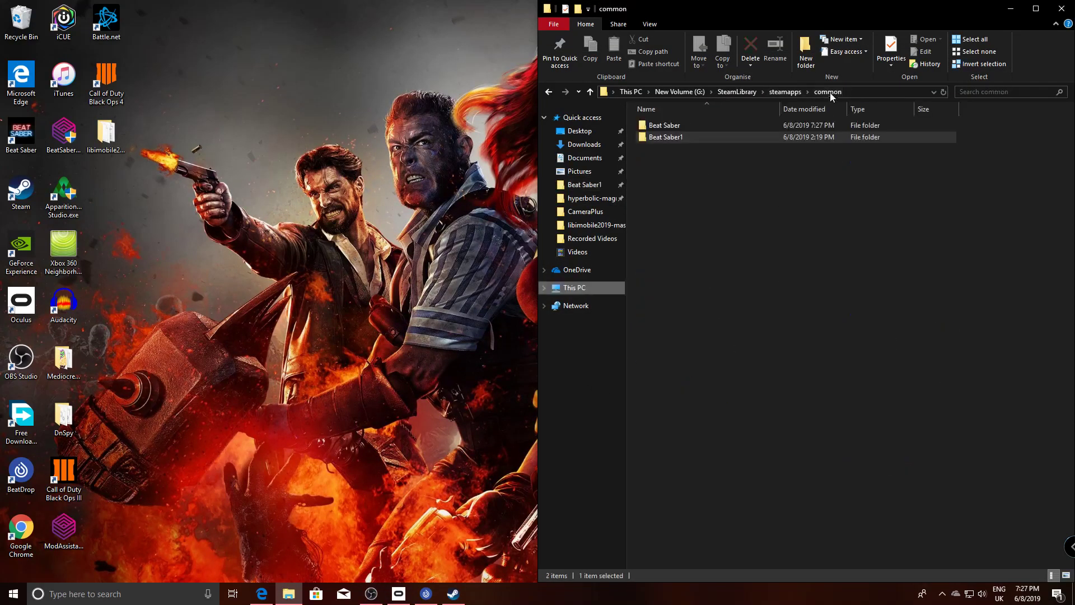
{"action": "double_click", "coordinate": [768, 126]}
{"action": "left_click_drag", "start_coordinate": [673, 369], "coordinate": [715, 110]}
{"action": "left_click", "coordinate": [696, 251]}
{"action": "double_click", "coordinate": [688, 172]}
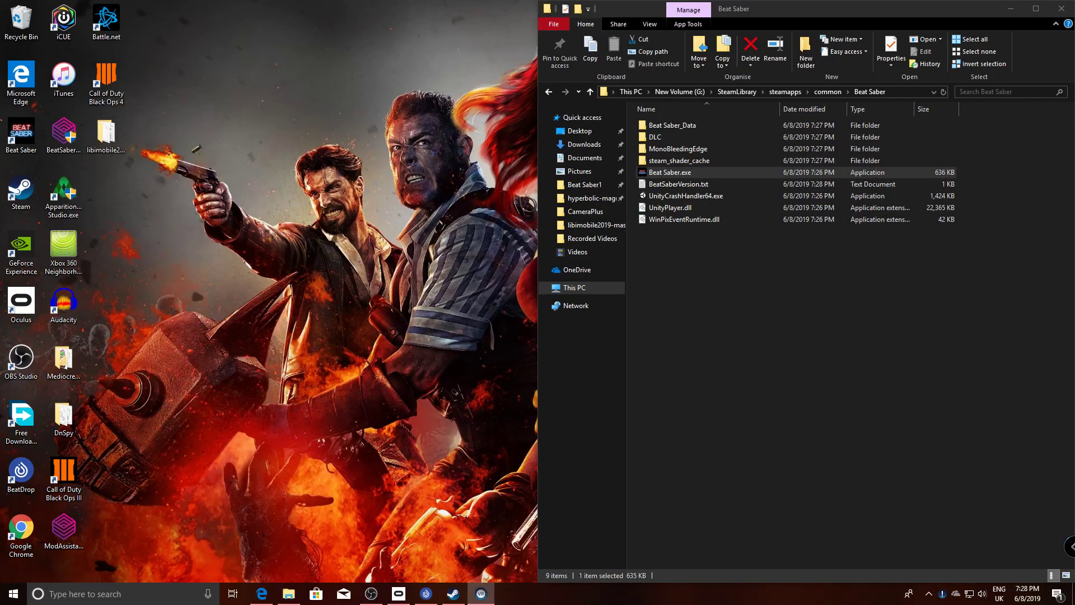
{"action": "left_click", "coordinate": [884, 367]}
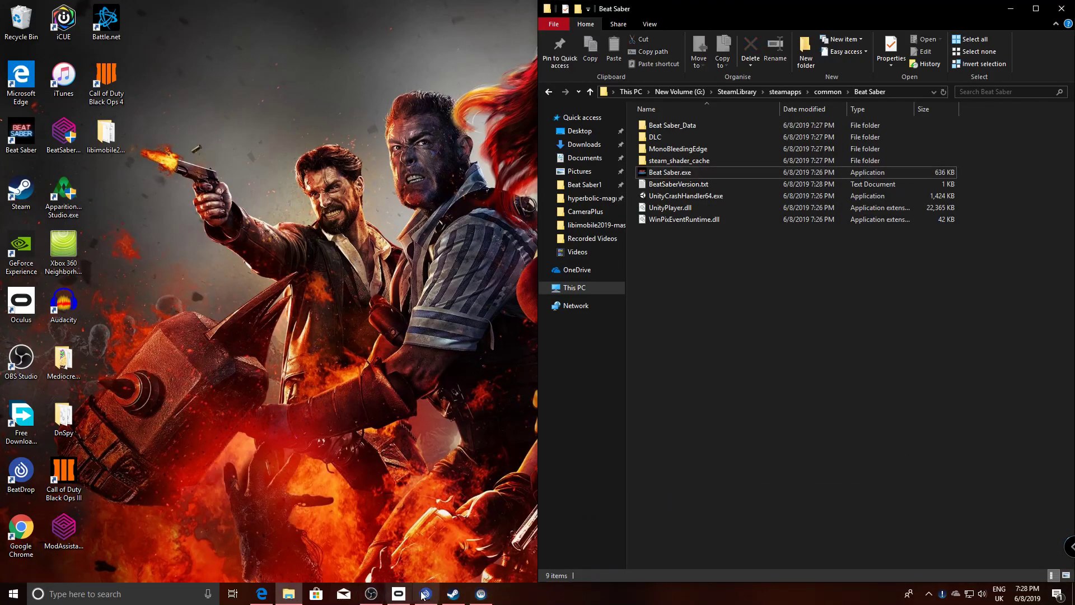
Switch to BeatDrop, open its settings, and look through the available options
{"action": "left_click", "coordinate": [428, 593]}
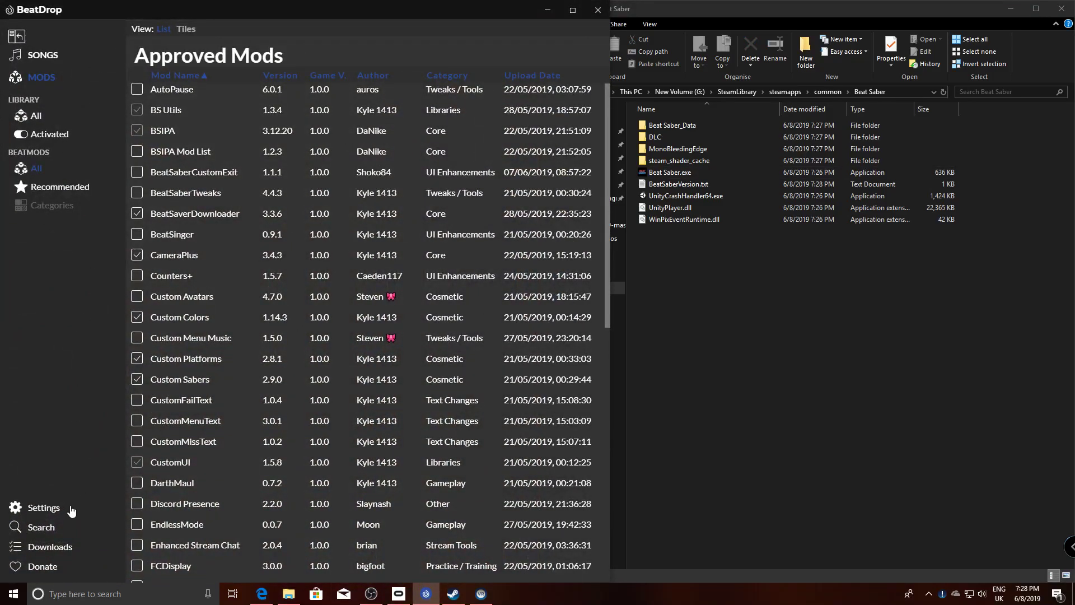
{"action": "left_click", "coordinate": [72, 509]}
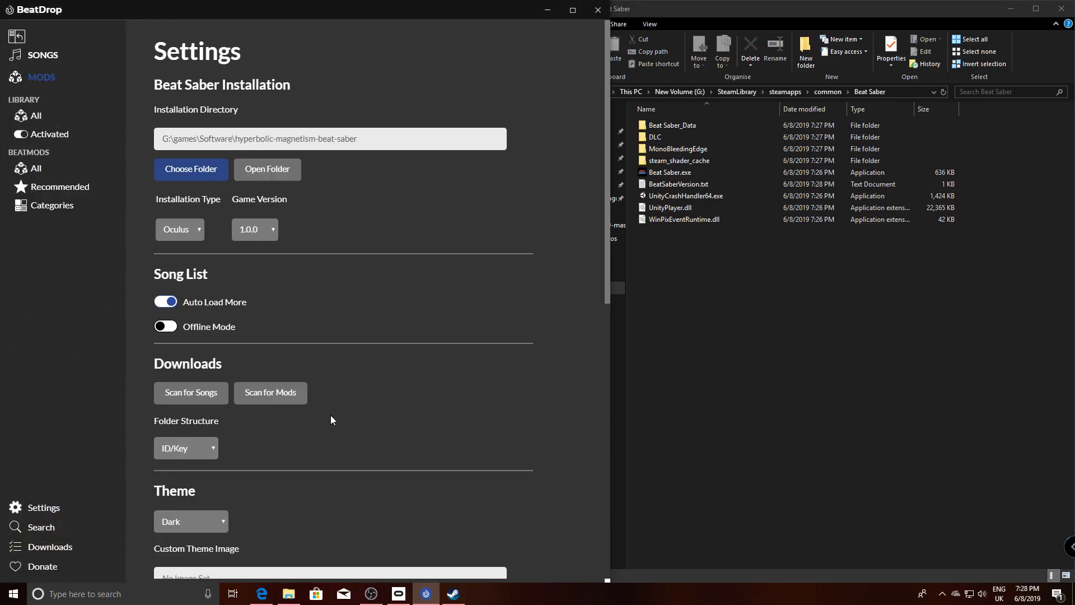
{"action": "scroll", "coordinate": [327, 421], "scroll_direction": "down", "scroll_amount": 10}
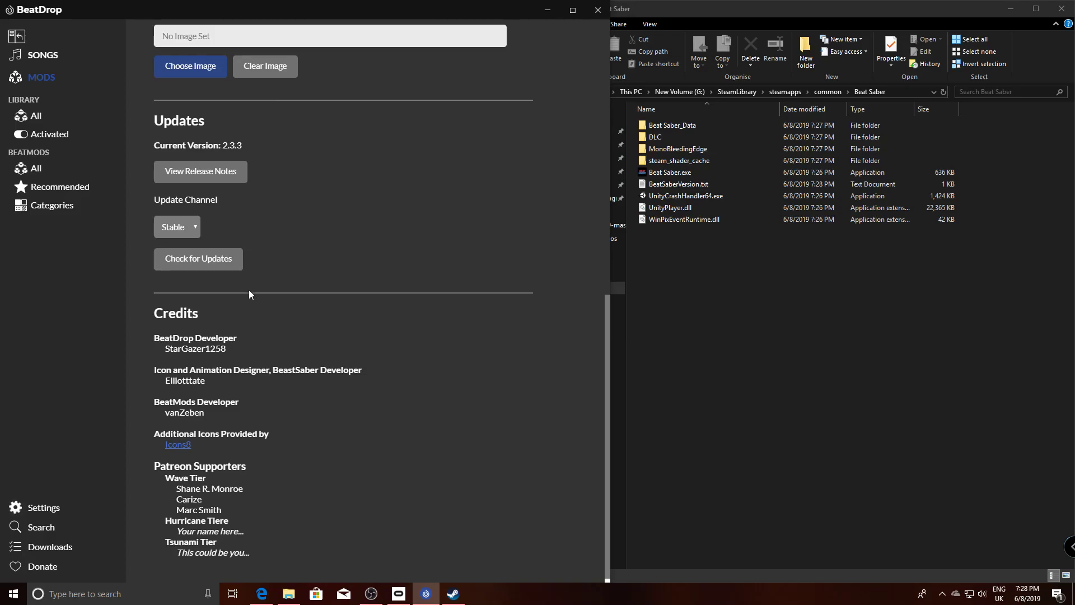
{"action": "scroll", "coordinate": [249, 296], "scroll_direction": "up", "scroll_amount": 5}
{"action": "scroll", "coordinate": [230, 227], "scroll_direction": "up", "scroll_amount": 3}
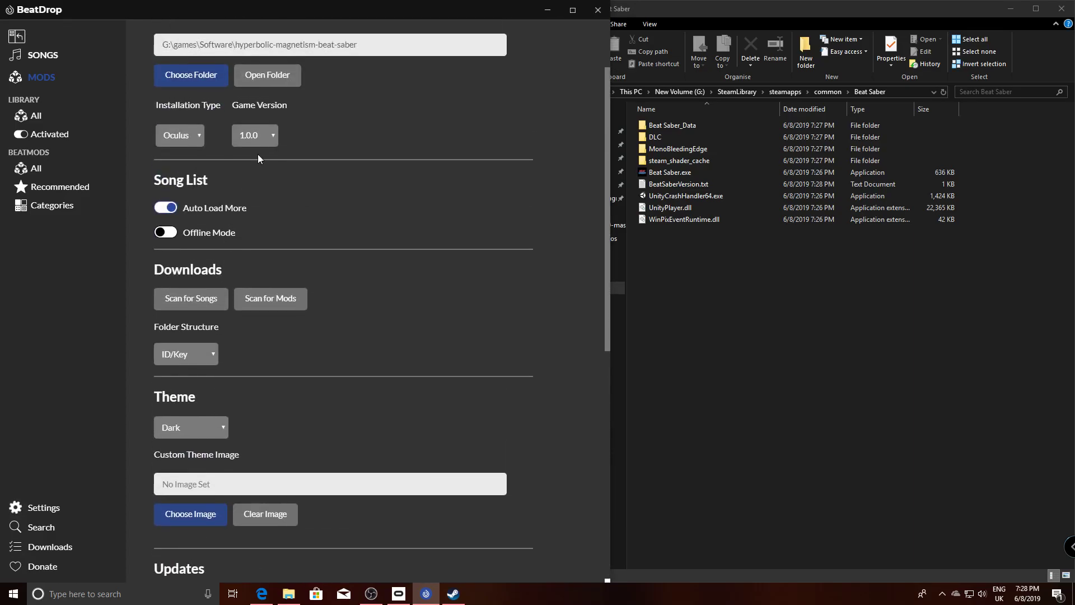
{"action": "scroll", "coordinate": [281, 305], "scroll_direction": "down", "scroll_amount": 6}
{"action": "scroll", "coordinate": [277, 268], "scroll_direction": "up", "scroll_amount": 7}
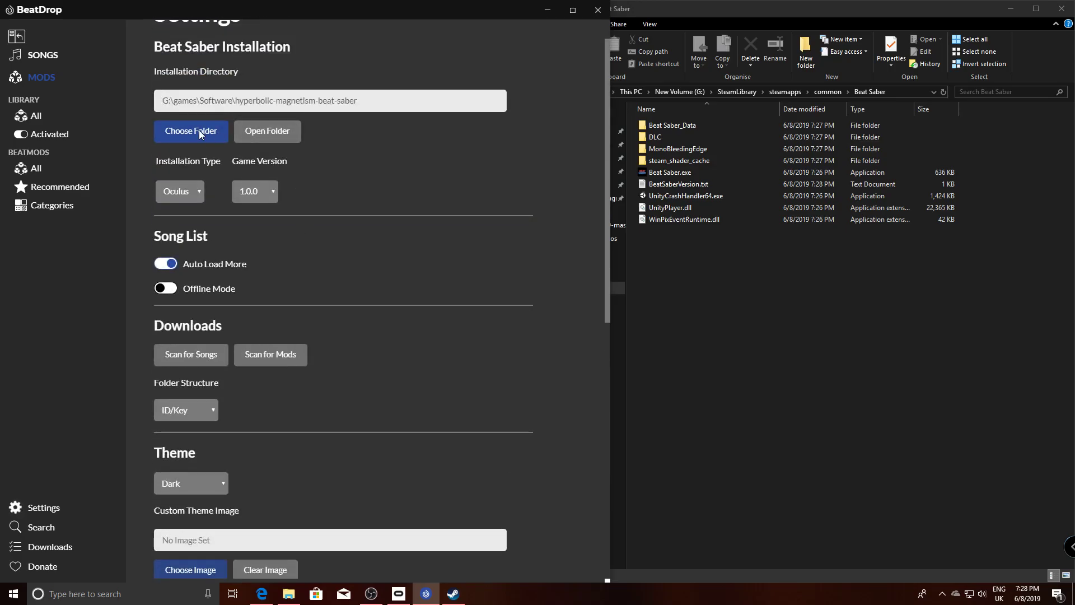
Choose G:\SteamLibrary\steamapps\common\Beat Saber as BeatDrop's installation directory
{"action": "left_click", "coordinate": [191, 131]}
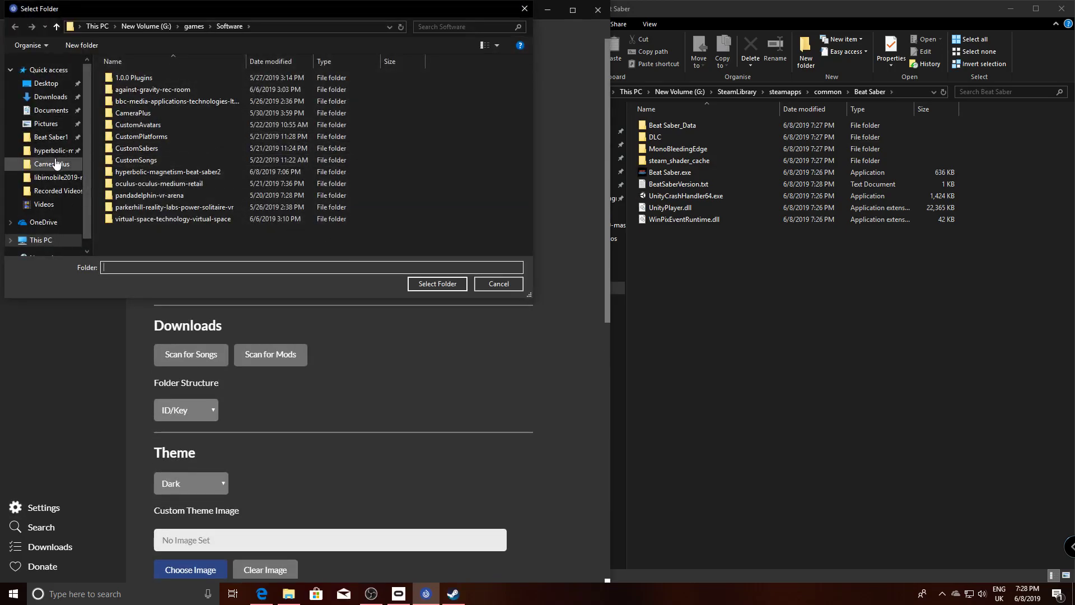
{"action": "left_click", "coordinate": [52, 139]}
{"action": "left_click", "coordinate": [290, 27]}
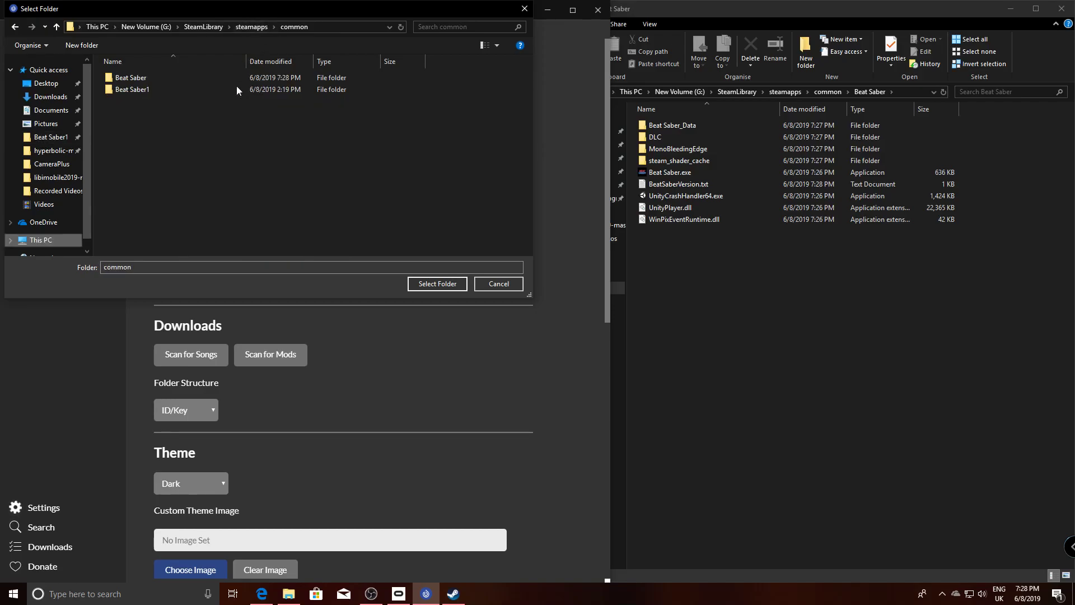
{"action": "double_click", "coordinate": [187, 82]}
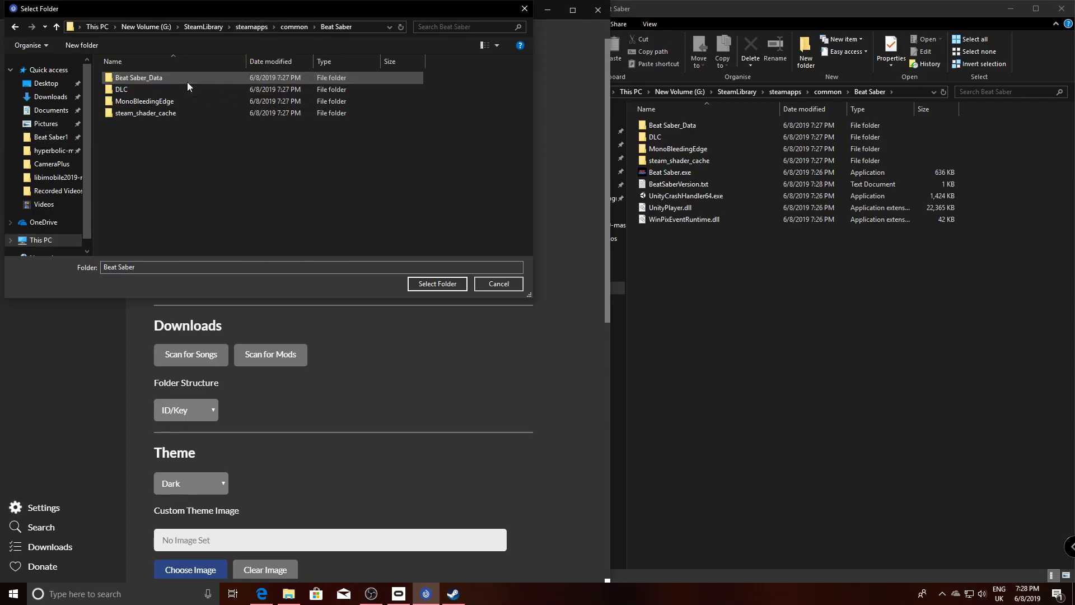
{"action": "left_click", "coordinate": [35, 241]}
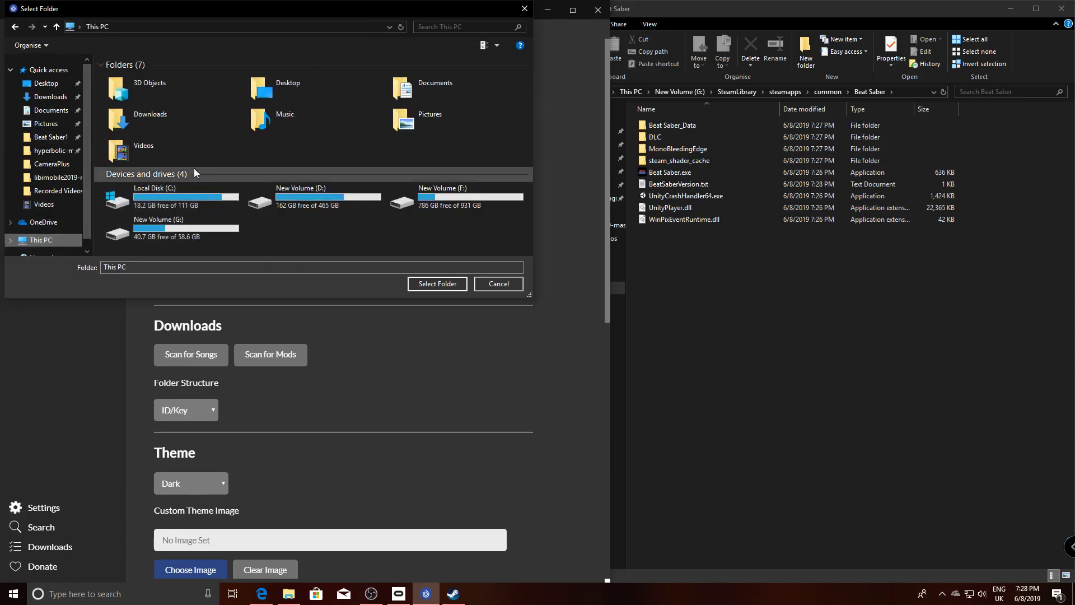
{"action": "double_click", "coordinate": [173, 223]}
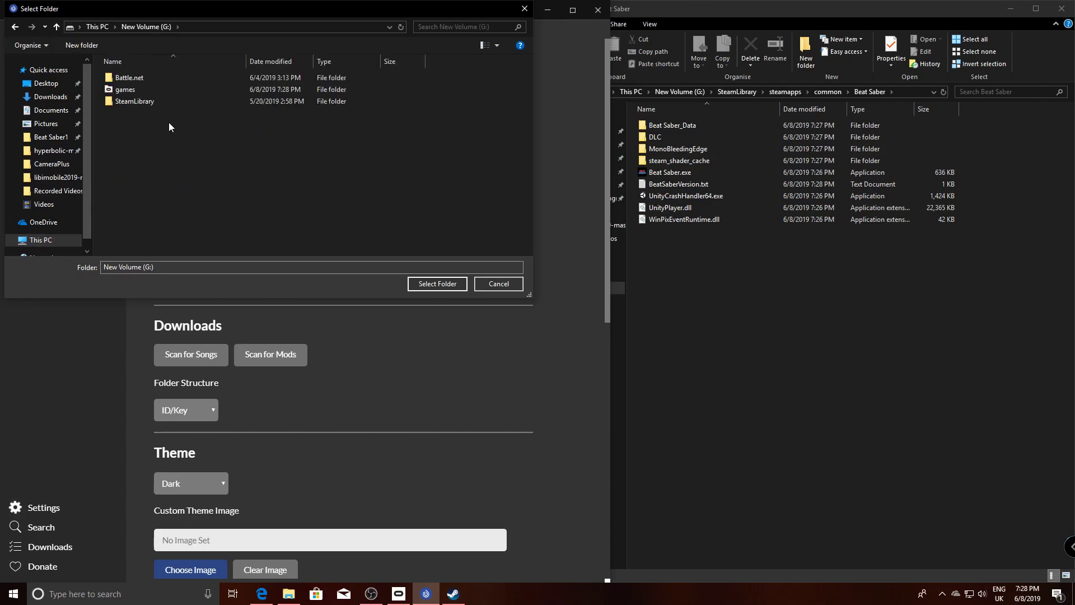
{"action": "double_click", "coordinate": [176, 104]}
{"action": "double_click", "coordinate": [166, 77]}
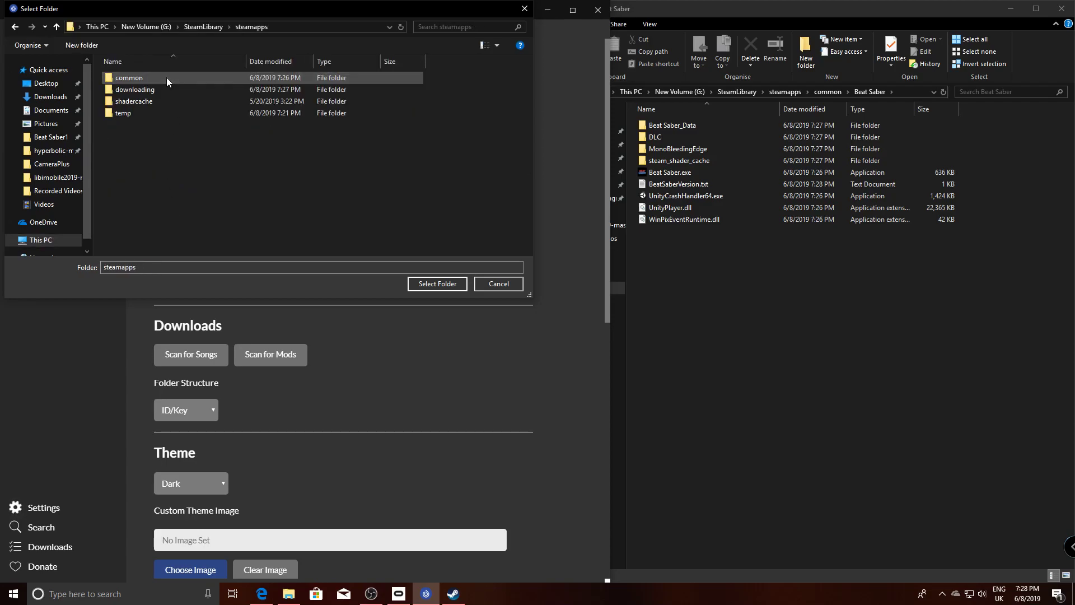
{"action": "double_click", "coordinate": [163, 80]}
{"action": "double_click", "coordinate": [173, 78]}
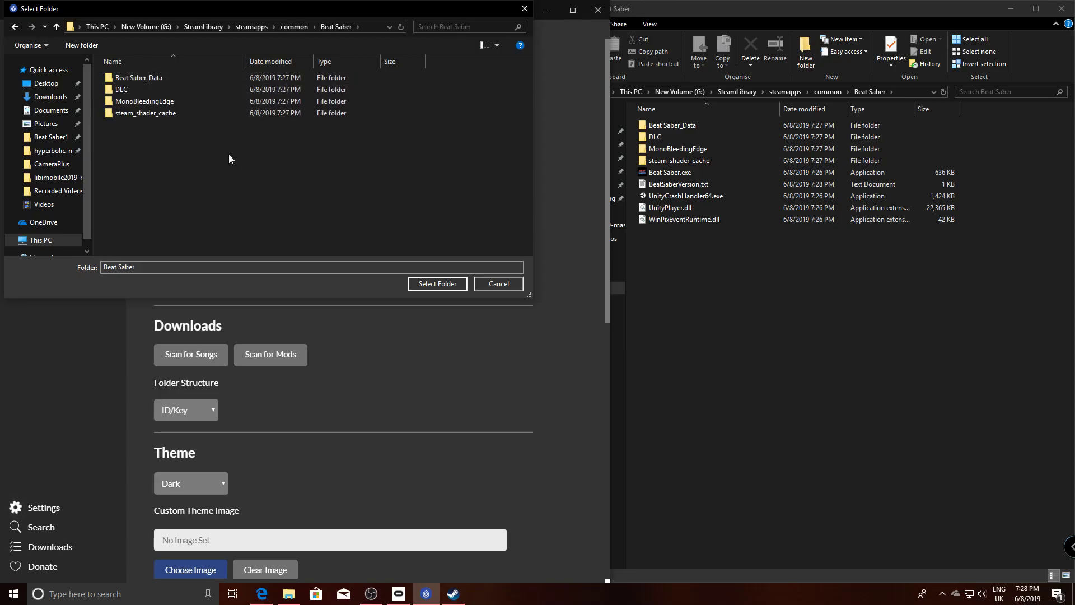
{"action": "left_click", "coordinate": [448, 284]}
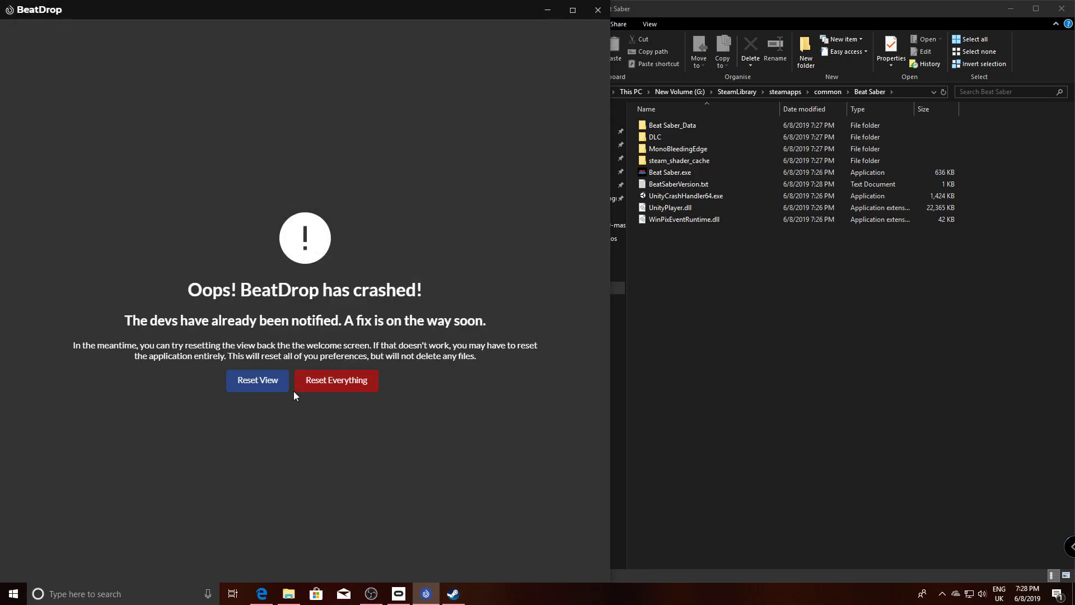
Reset BeatDrop's view after the crash, reopen its settings, and choose Steam as installation type and 1.0.0 as game version
{"action": "left_click", "coordinate": [258, 384]}
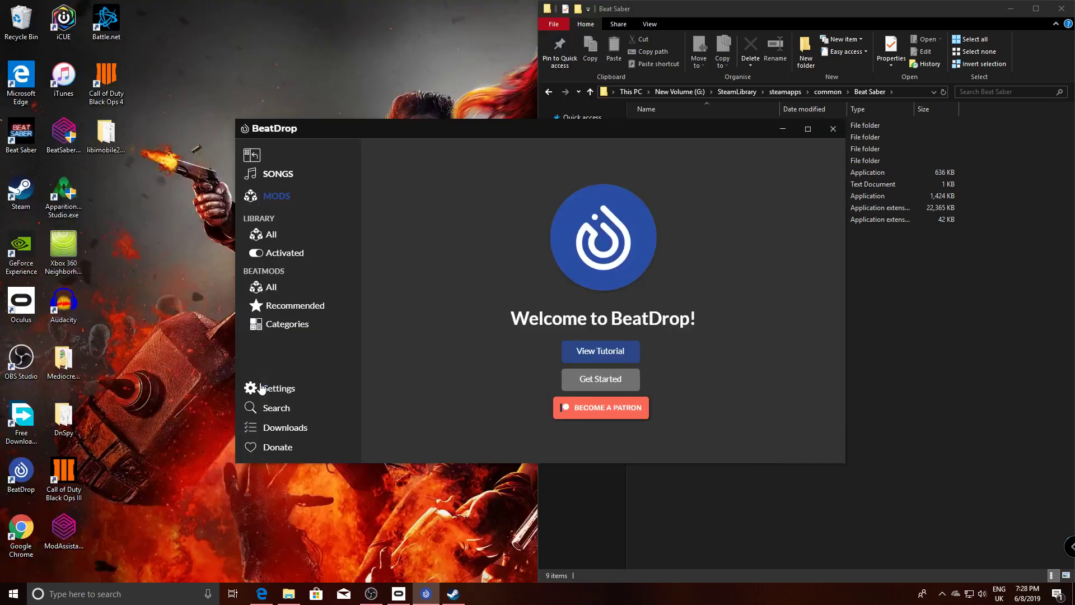
{"action": "left_click", "coordinate": [287, 390]}
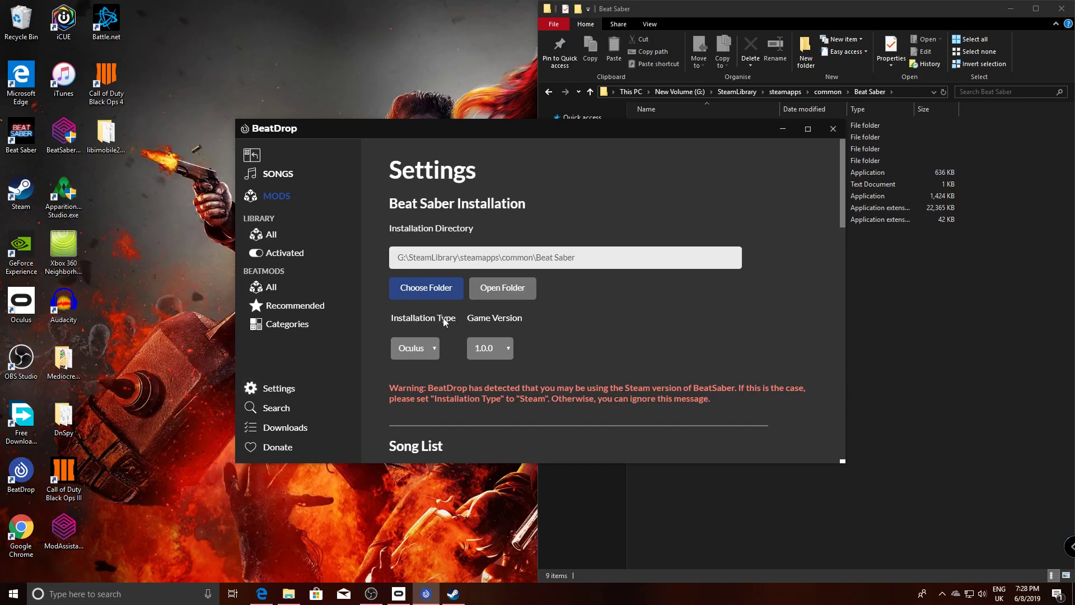
{"action": "left_click", "coordinate": [417, 349]}
{"action": "left_click", "coordinate": [421, 372]}
{"action": "left_click", "coordinate": [414, 349]}
{"action": "left_click", "coordinate": [417, 381]}
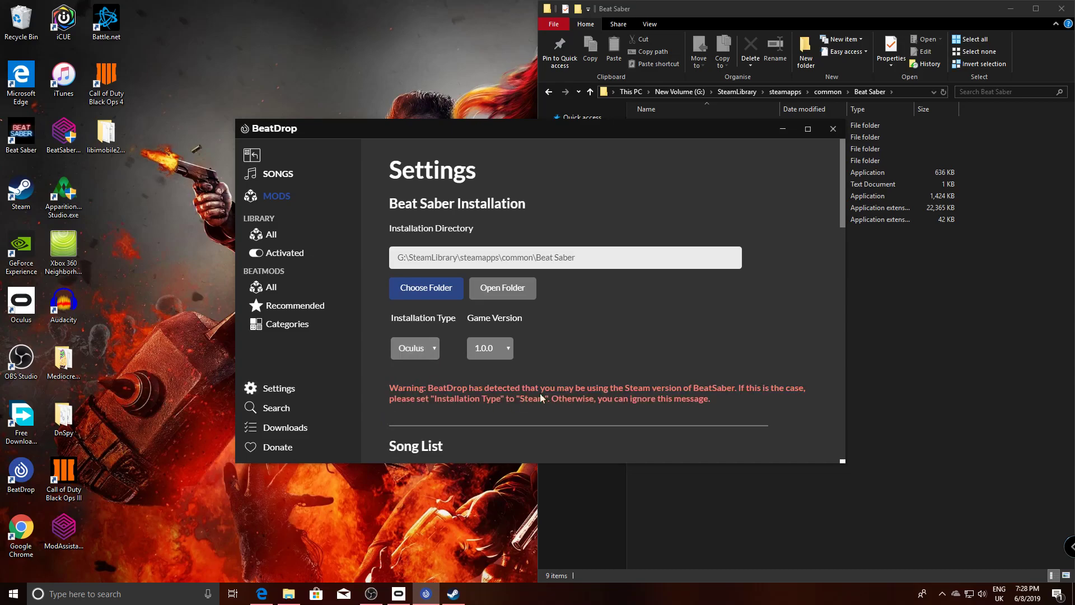
{"action": "left_click", "coordinate": [413, 347]}
{"action": "left_click", "coordinate": [412, 365]}
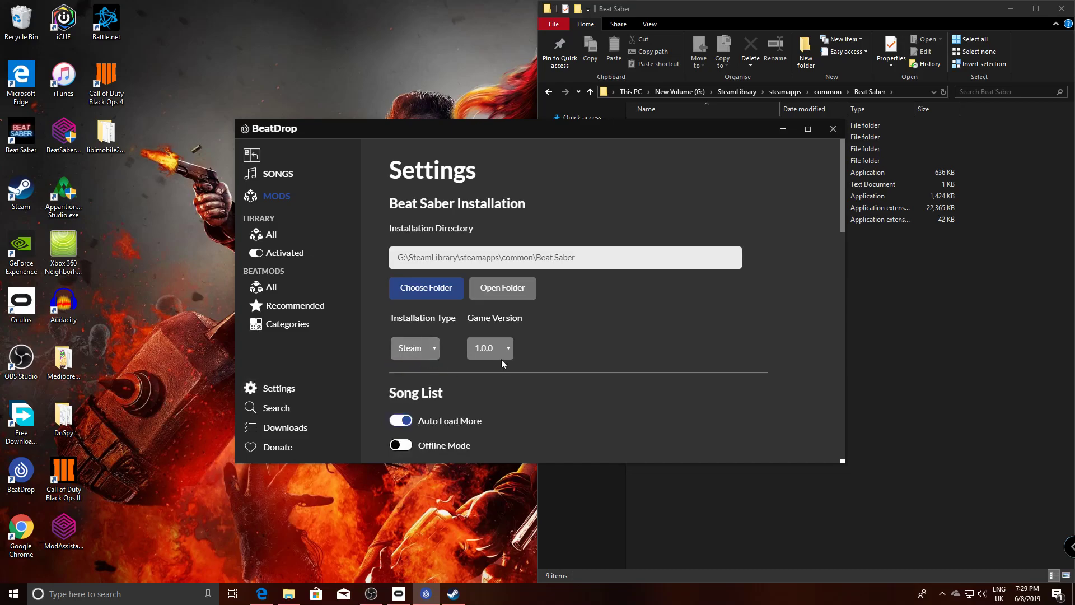
{"action": "left_click", "coordinate": [488, 348]}
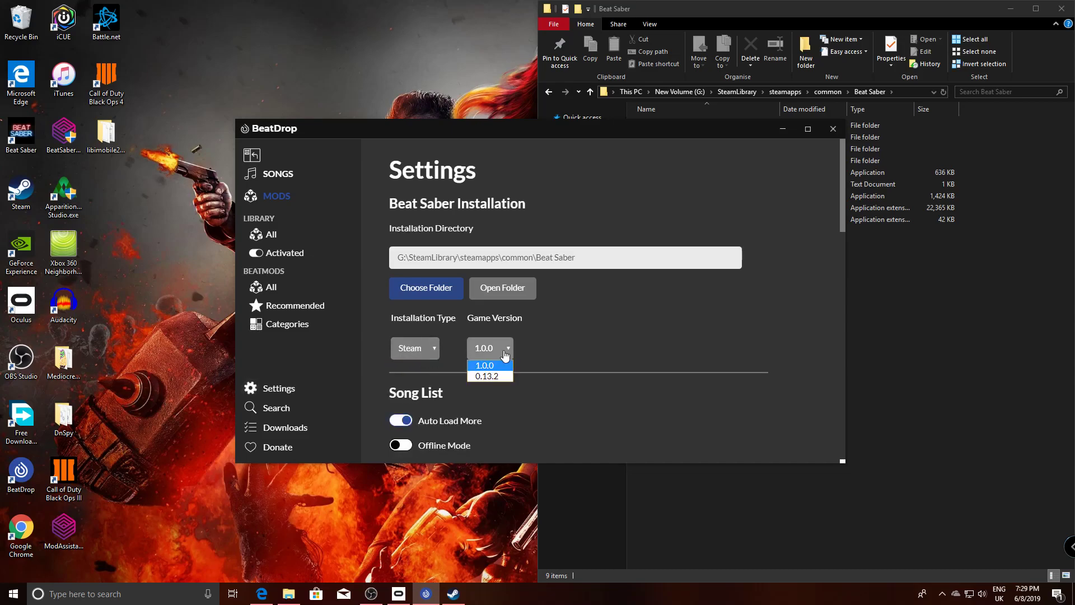
{"action": "left_click", "coordinate": [485, 365]}
Maximize the BeatDrop window, review the remaining settings, and open the full list of approved BeatMods mods
{"action": "left_click_drag", "start_coordinate": [564, 136], "coordinate": [1, 163]}
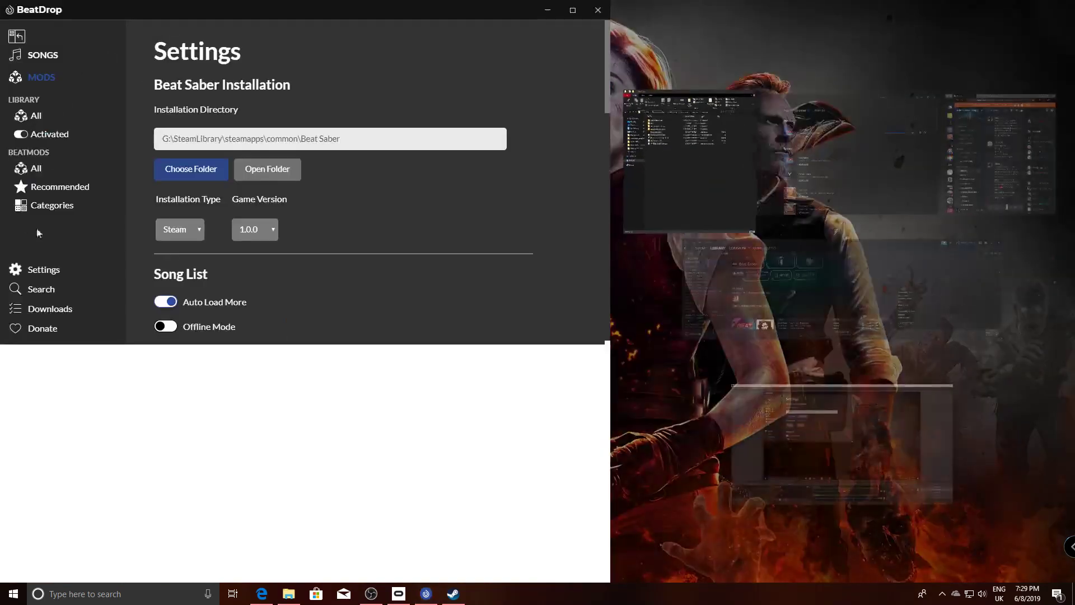
{"action": "left_click", "coordinate": [587, 111]}
{"action": "left_click", "coordinate": [570, 17]}
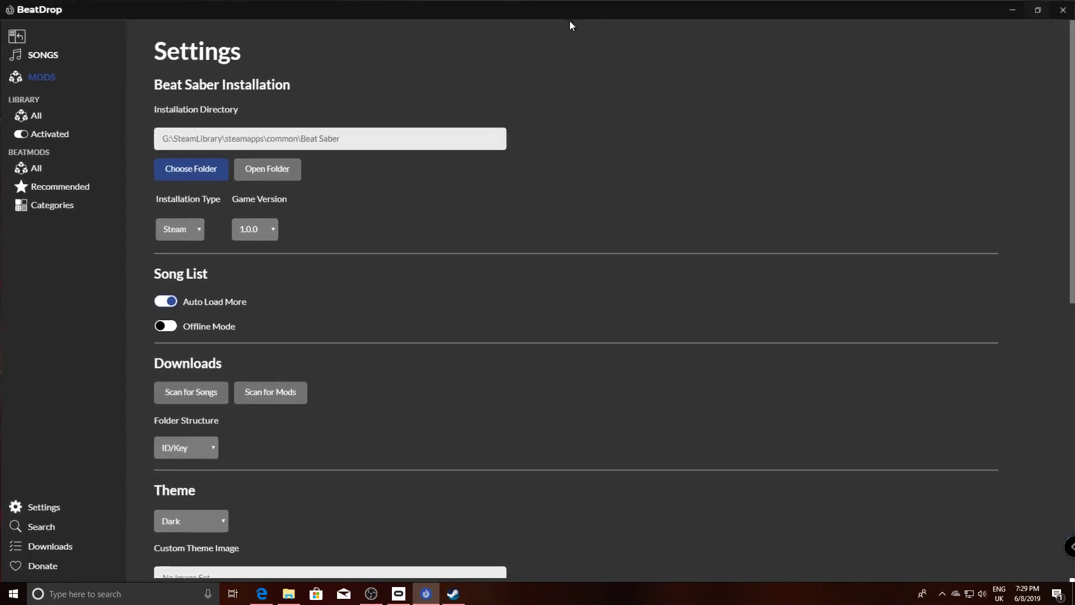
{"action": "scroll", "coordinate": [359, 374], "scroll_direction": "down", "scroll_amount": 4}
{"action": "scroll", "coordinate": [254, 255], "scroll_direction": "up", "scroll_amount": 3}
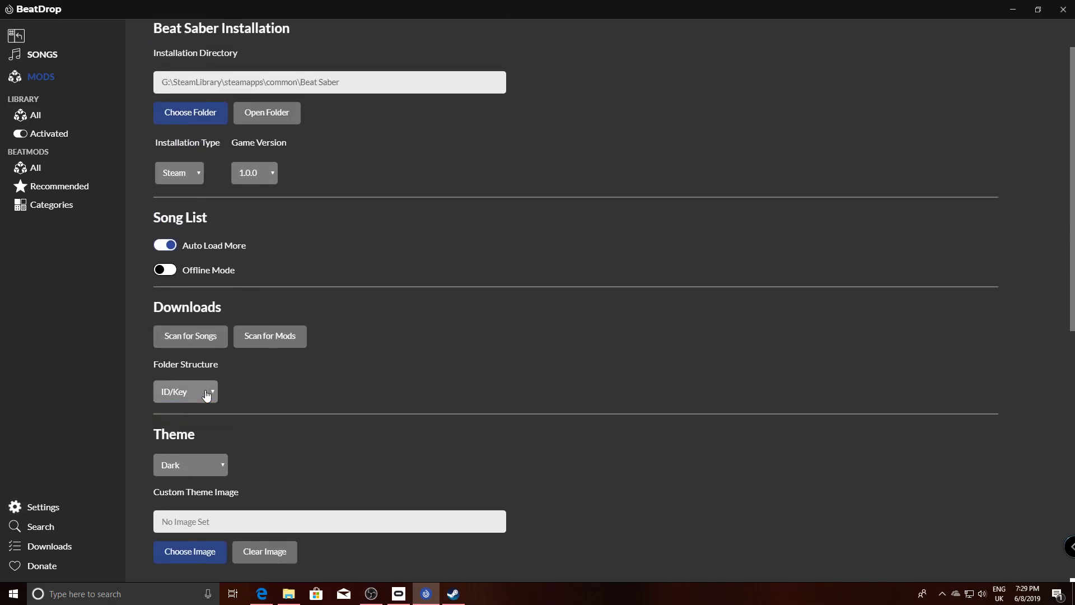
{"action": "scroll", "coordinate": [170, 446], "scroll_direction": "up", "scroll_amount": 1}
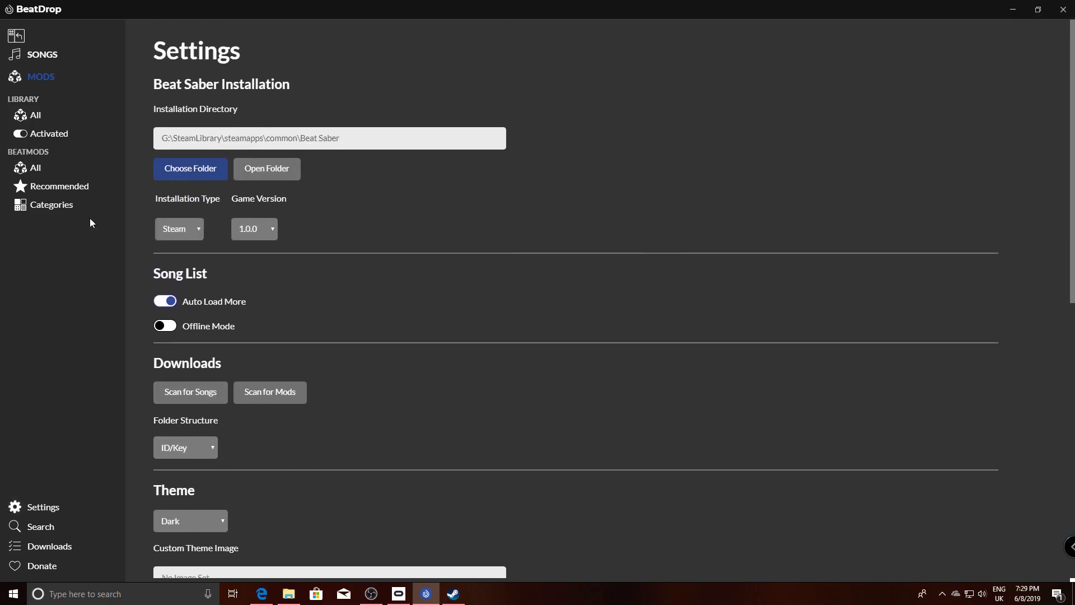
{"action": "left_click", "coordinate": [37, 170]}
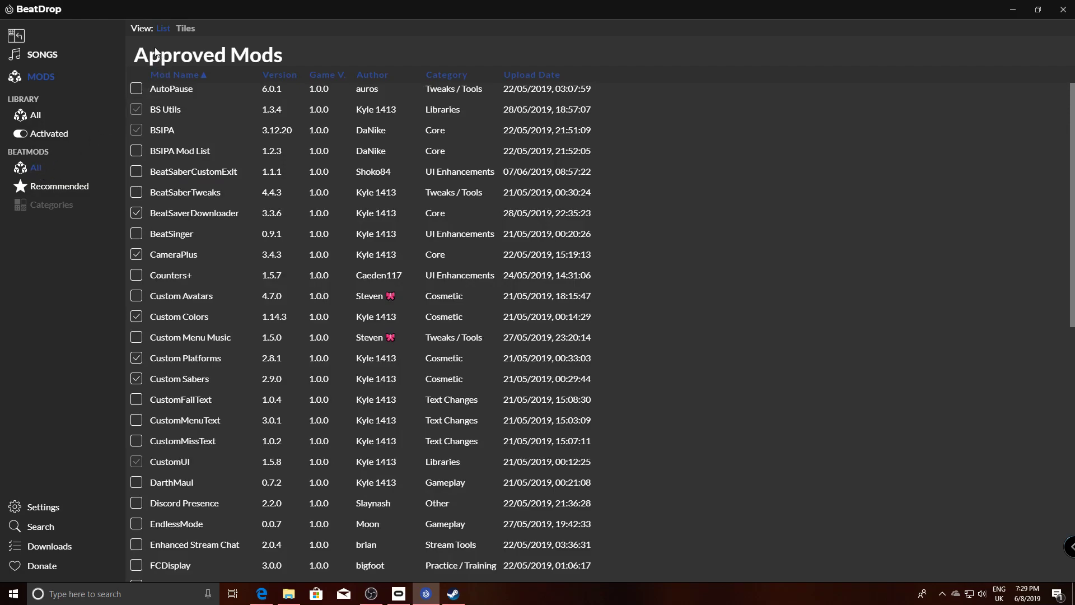
Scan for installed mods from BeatDrop's settings, check the Beat Saber Plugins folder in File Explorer, and repeat the scan
{"action": "left_click", "coordinate": [36, 508]}
{"action": "left_click", "coordinate": [262, 397]}
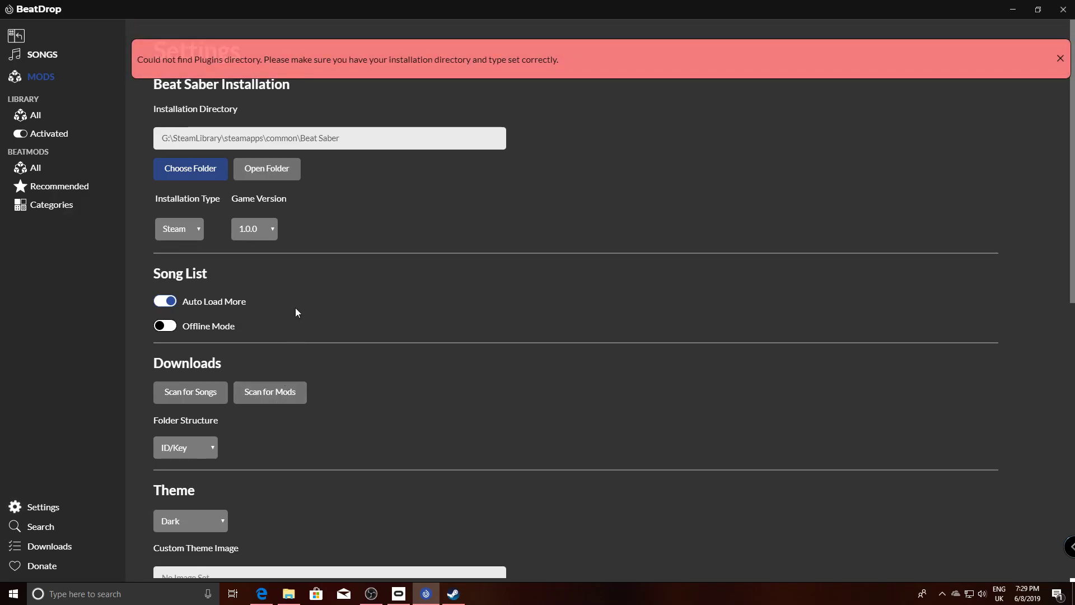
{"action": "left_click", "coordinate": [288, 594]}
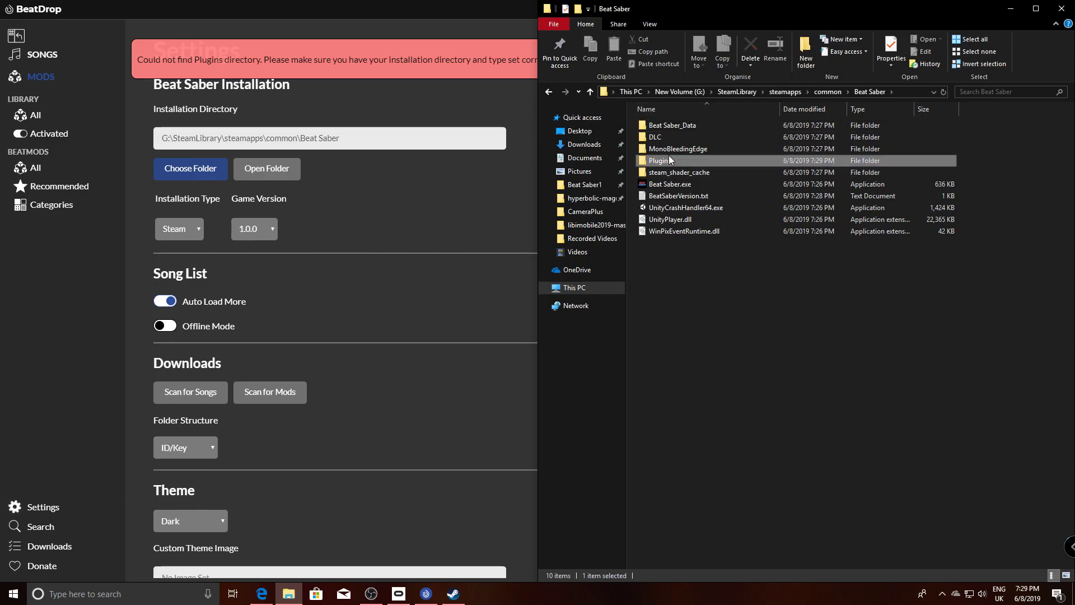
{"action": "double_click", "coordinate": [668, 162]}
{"action": "left_click", "coordinate": [270, 393]}
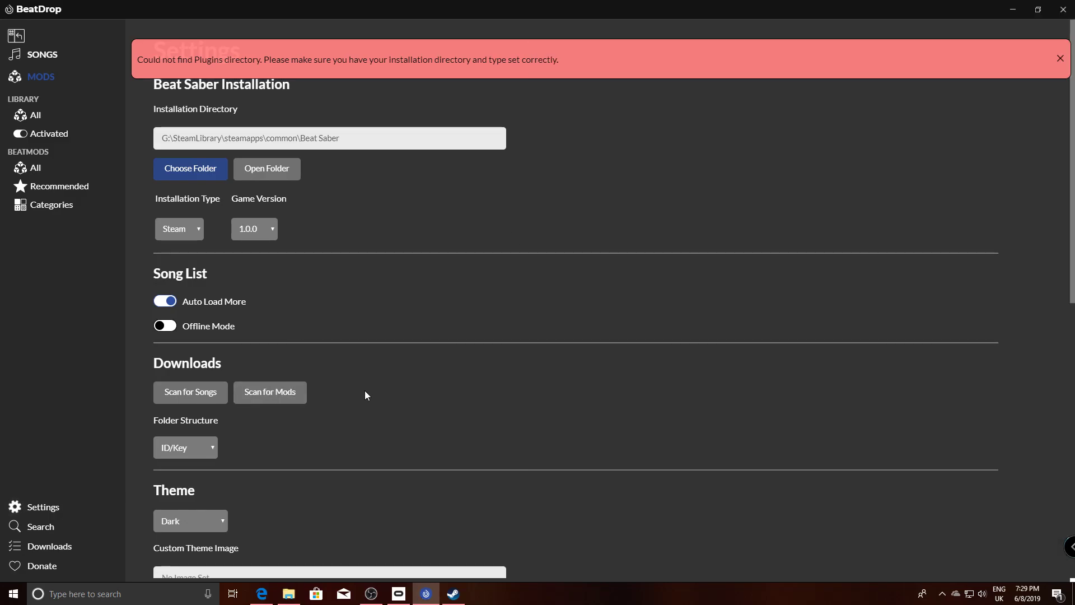
{"action": "left_click", "coordinate": [1060, 58]}
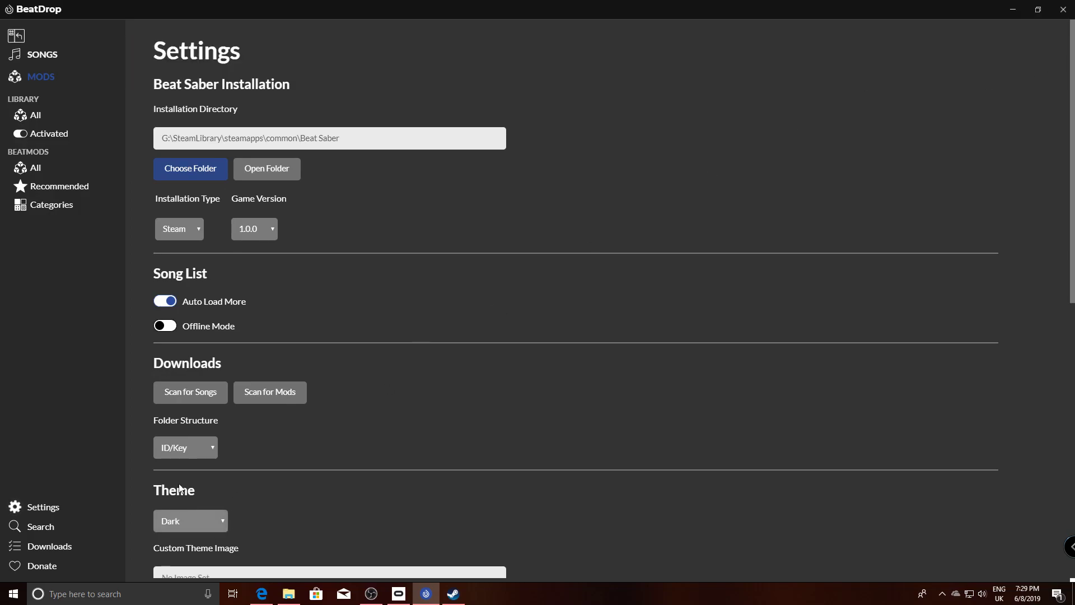
Look through the full list of approved BeatMods mods and inspect the contents of the Steam Beat Saber Plugins folder
{"action": "left_click", "coordinate": [36, 169]}
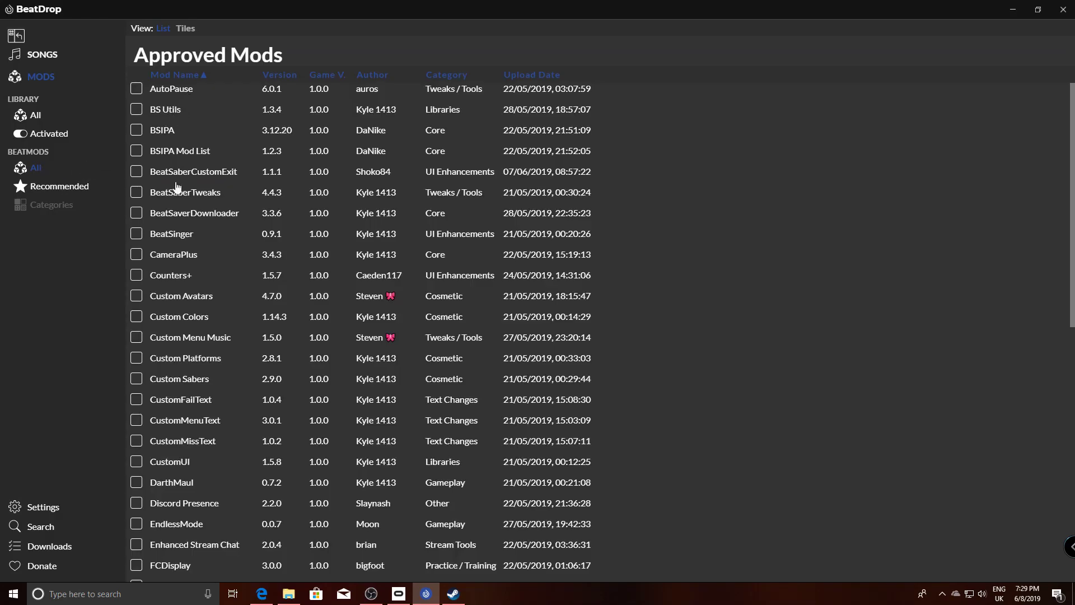
{"action": "scroll", "coordinate": [168, 392], "scroll_direction": "down", "scroll_amount": 6}
{"action": "scroll", "coordinate": [160, 340], "scroll_direction": "down", "scroll_amount": 3}
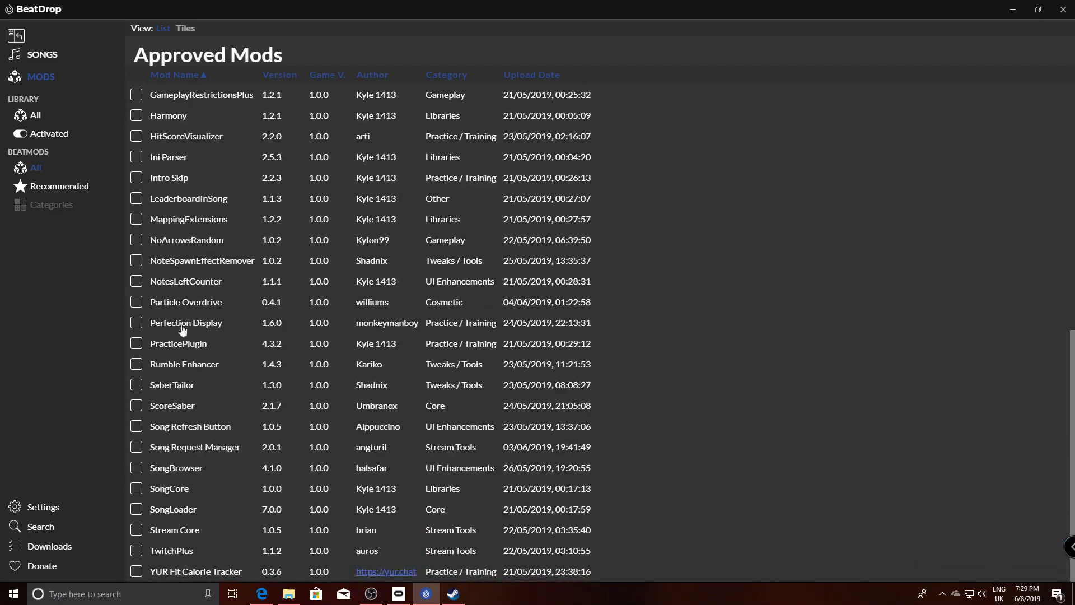
{"action": "scroll", "coordinate": [241, 214], "scroll_direction": "up", "scroll_amount": 8}
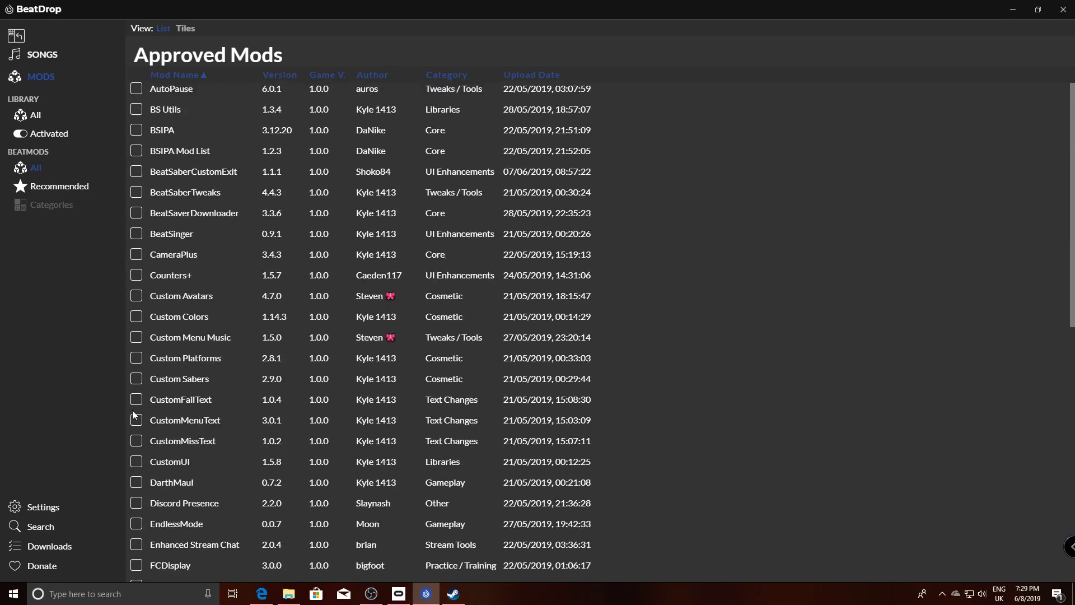
{"action": "left_click", "coordinate": [288, 594]}
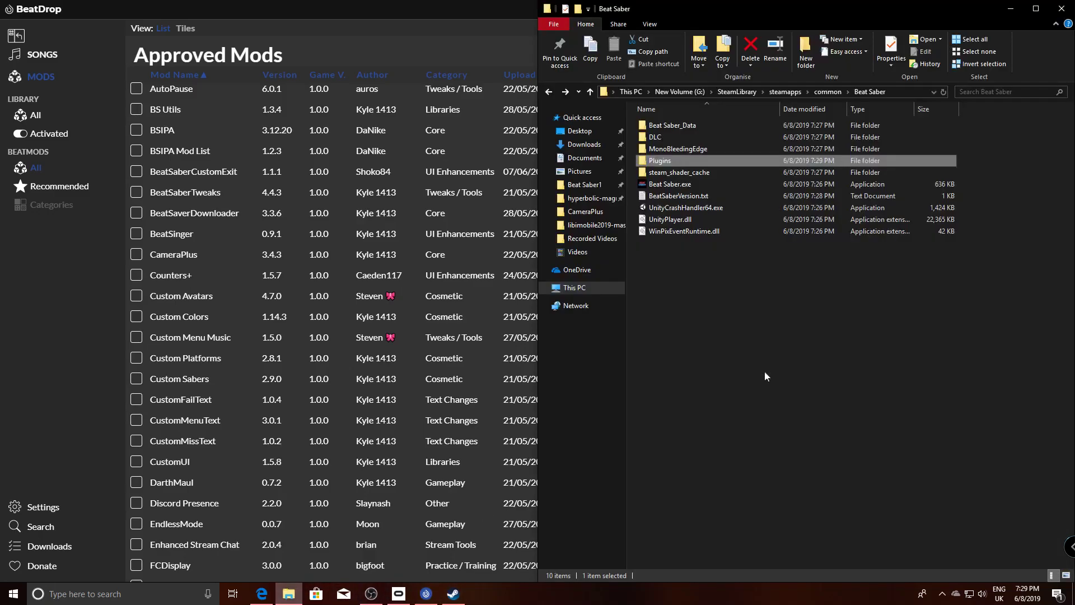
{"action": "double_click", "coordinate": [674, 161]}
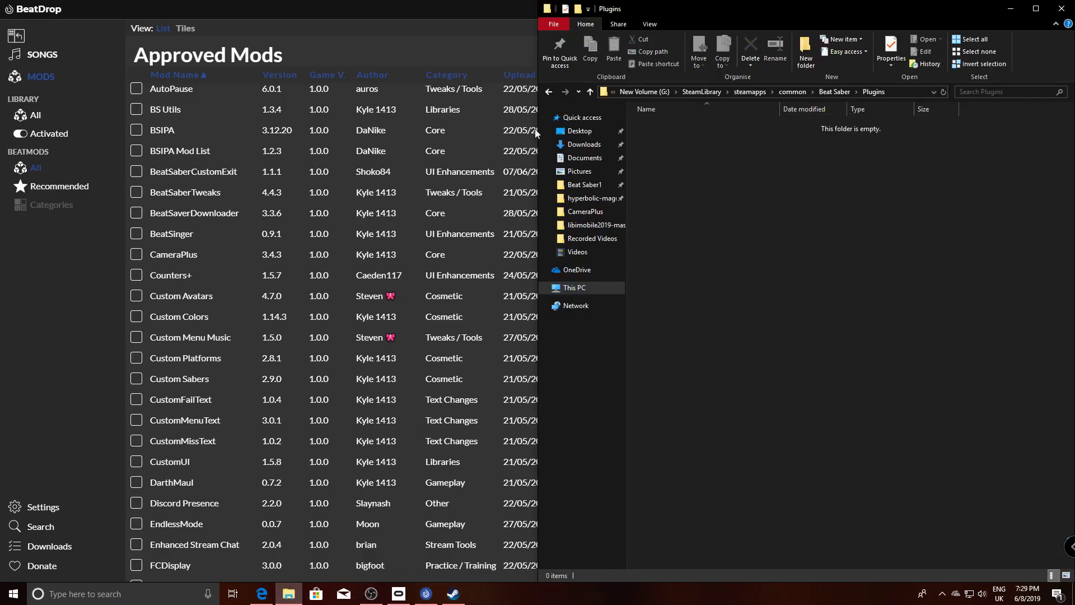
{"action": "left_click", "coordinate": [338, 6]}
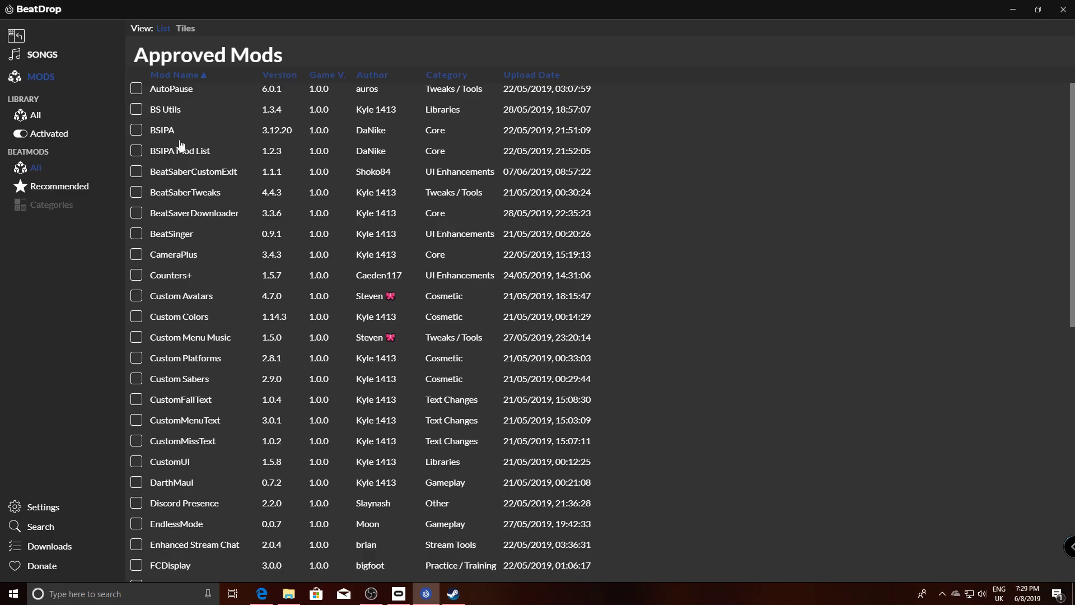
Install BSIPA and CustomUI from the approved mods list, and look at Harmony's details page
{"action": "left_click", "coordinate": [135, 136]}
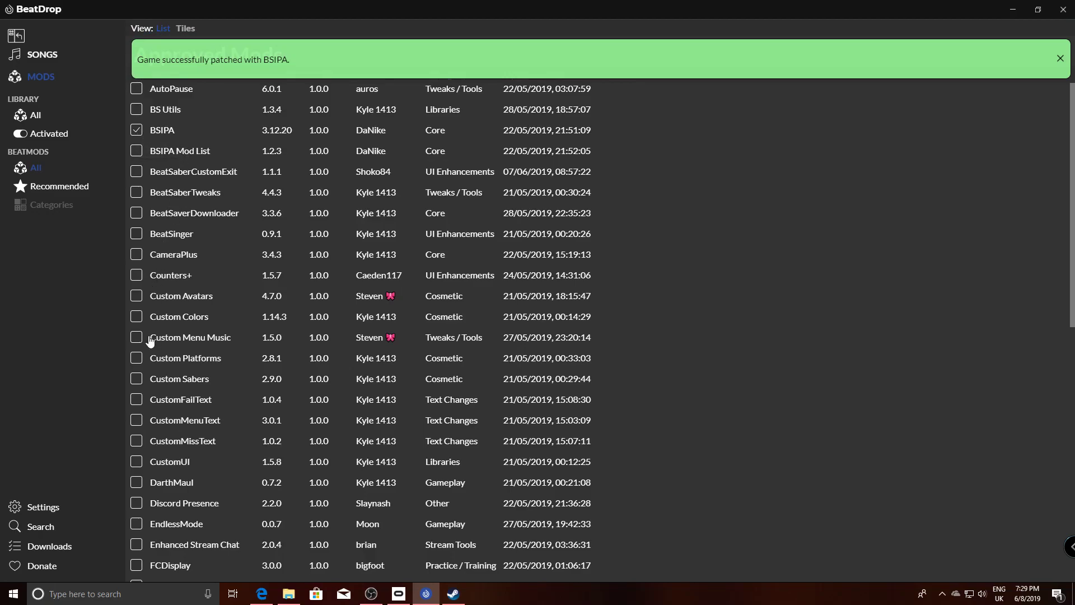
{"action": "scroll", "coordinate": [149, 387], "scroll_direction": "down", "scroll_amount": 1}
{"action": "left_click", "coordinate": [136, 410]}
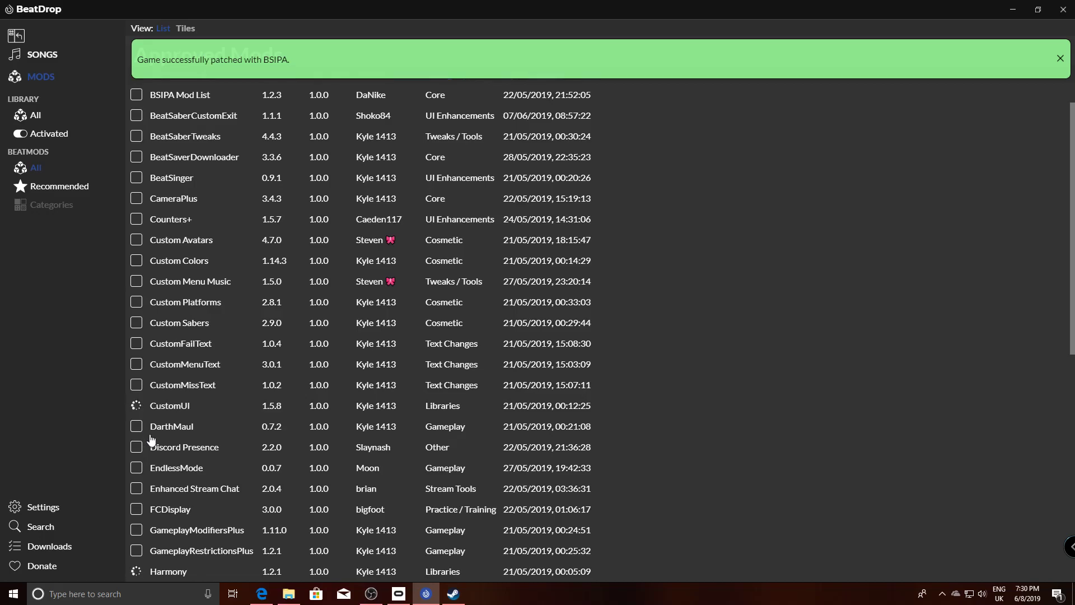
{"action": "scroll", "coordinate": [152, 521], "scroll_direction": "down", "scroll_amount": 1}
{"action": "scroll", "coordinate": [152, 519], "scroll_direction": "down", "scroll_amount": 1}
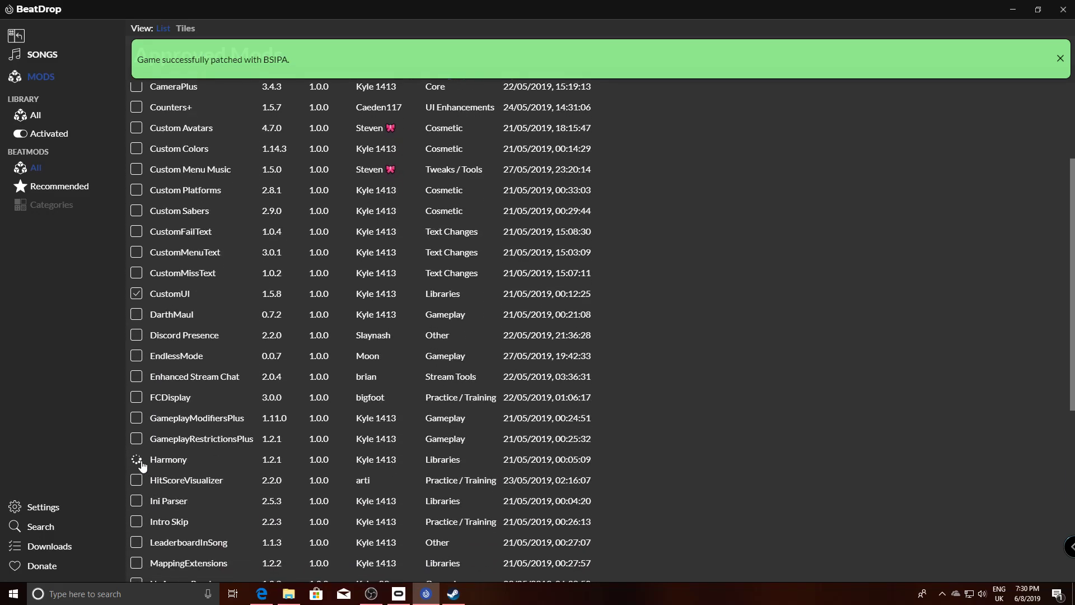
{"action": "left_click", "coordinate": [175, 464]}
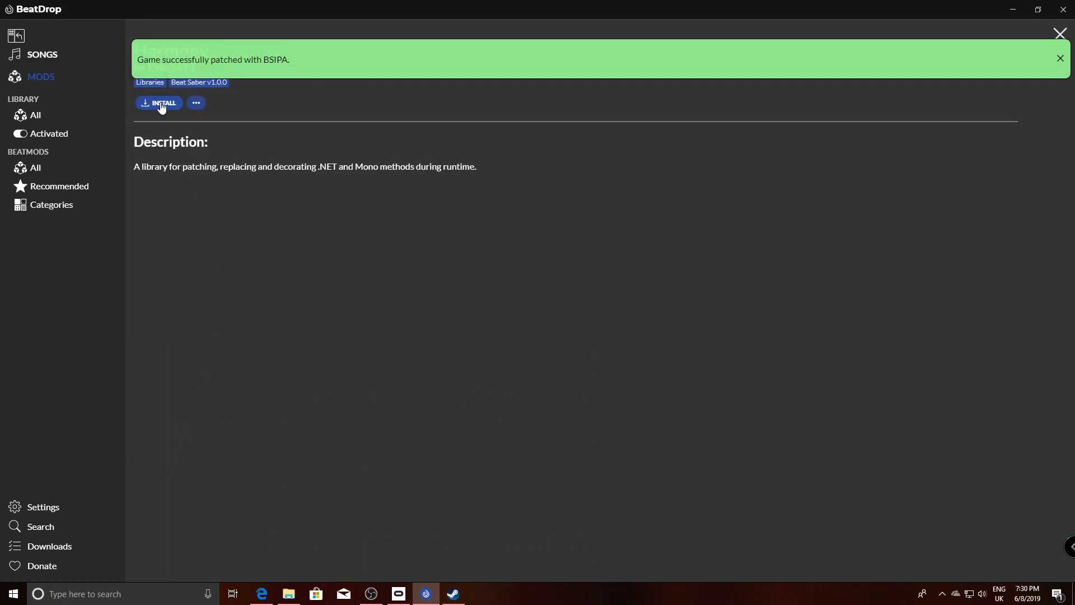
{"action": "left_click", "coordinate": [1062, 61]}
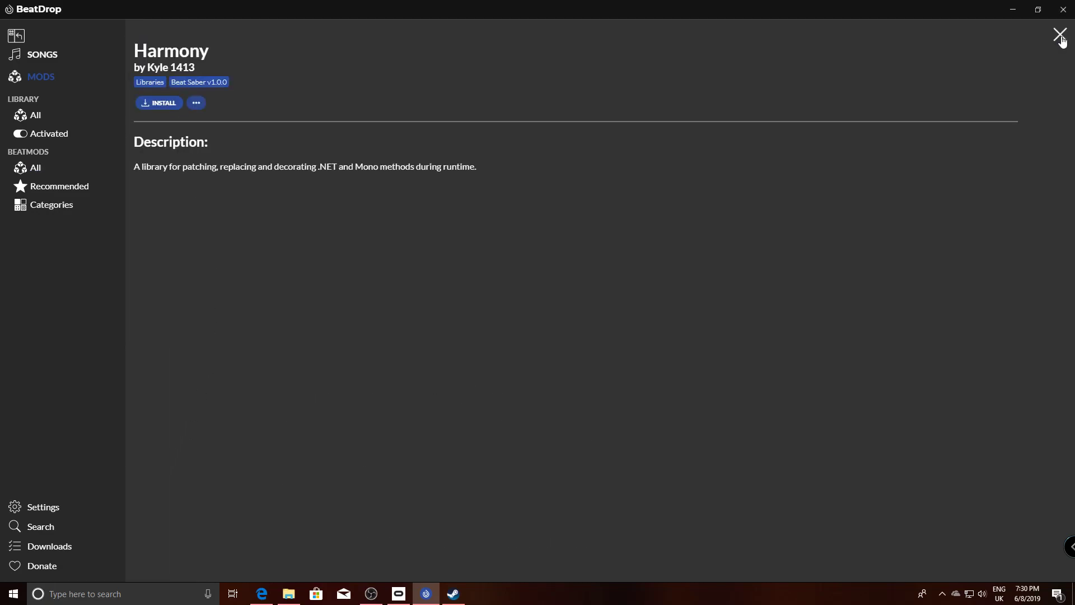
{"action": "left_click", "coordinate": [1060, 35]}
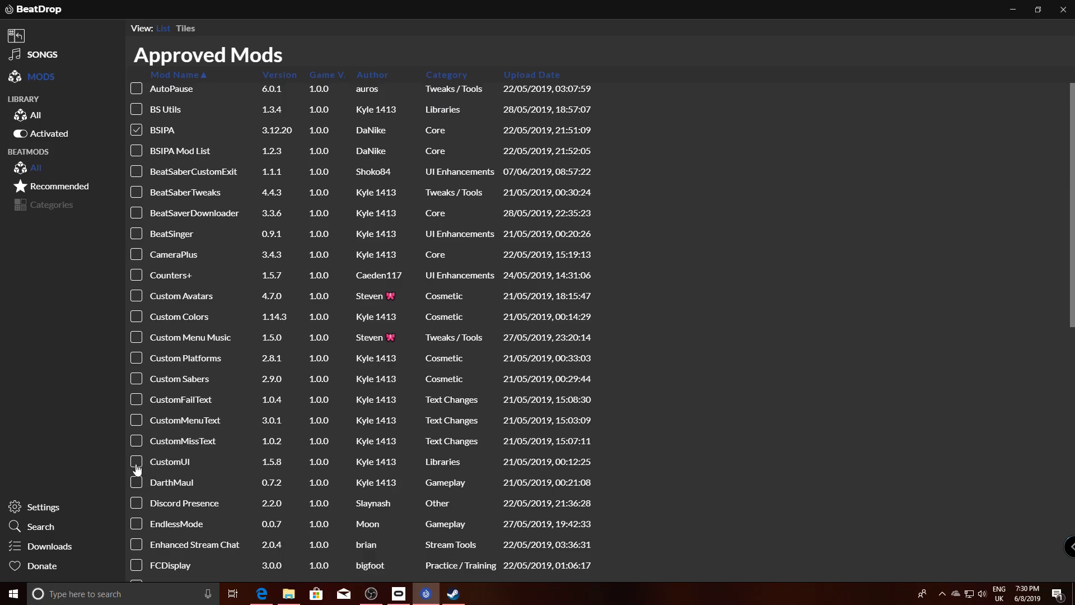
Install CustomUI again, rescan for mods from the settings, and return to the approved mods list
{"action": "left_click", "coordinate": [135, 443]}
{"action": "left_click", "coordinate": [40, 507]}
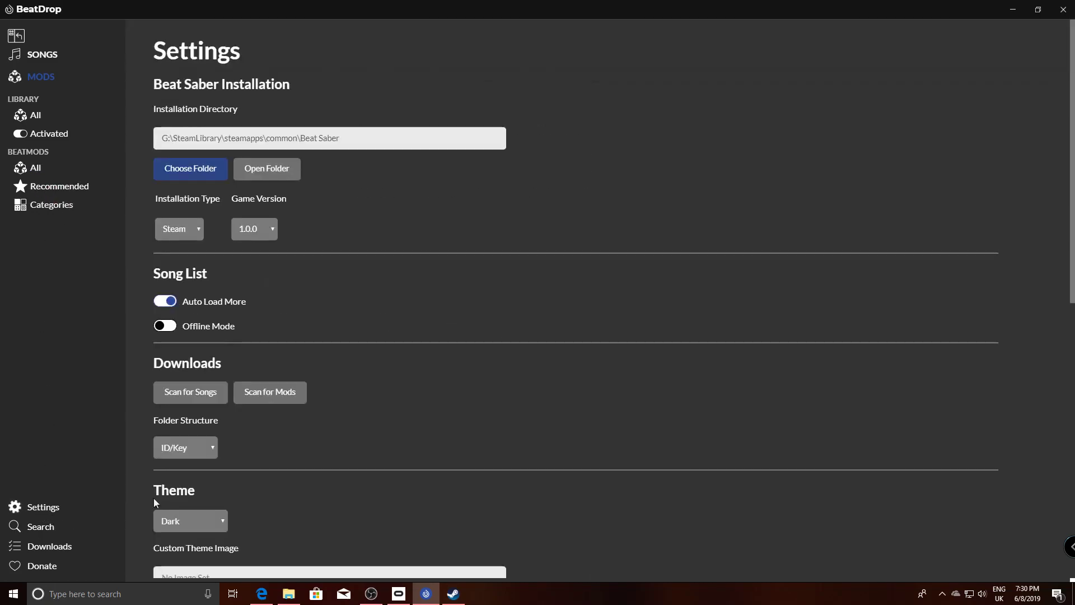
{"action": "left_click", "coordinate": [268, 399]}
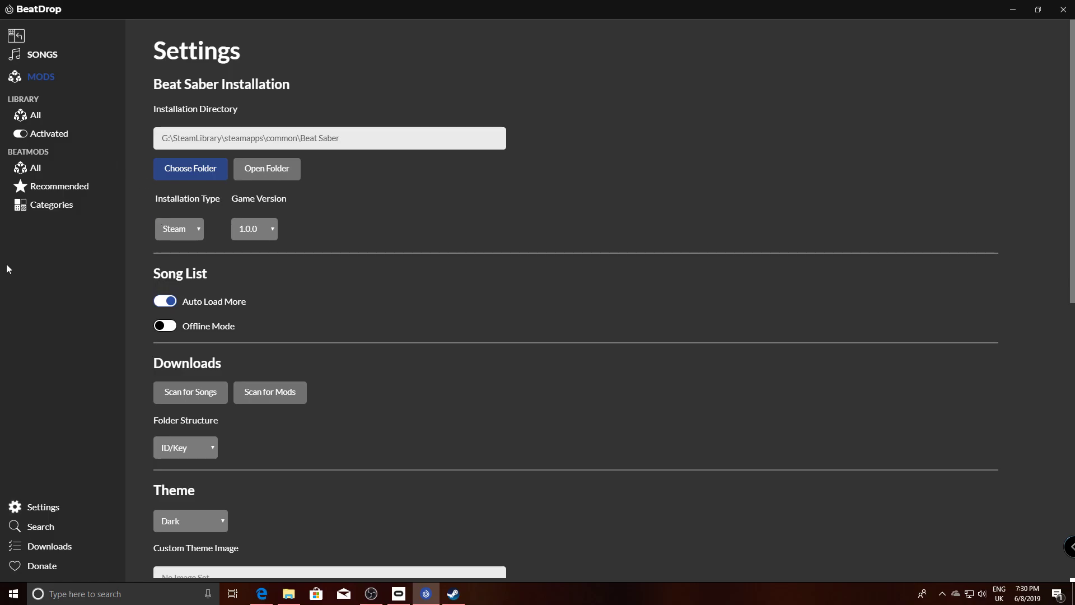
{"action": "left_click", "coordinate": [35, 169]}
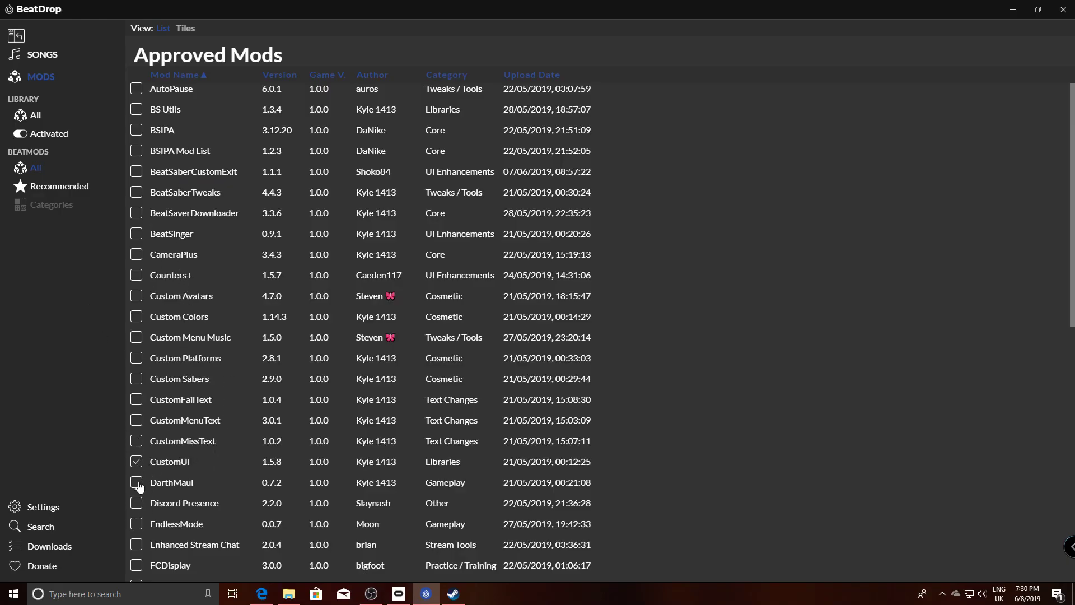
Arrange BeatDrop and the Plugins folder window side by side, and install BSIPA again from the mods list
{"action": "scroll", "coordinate": [273, 444], "scroll_direction": "down", "scroll_amount": 1}
{"action": "left_click_drag", "start_coordinate": [392, 10], "coordinate": [0, 204]}
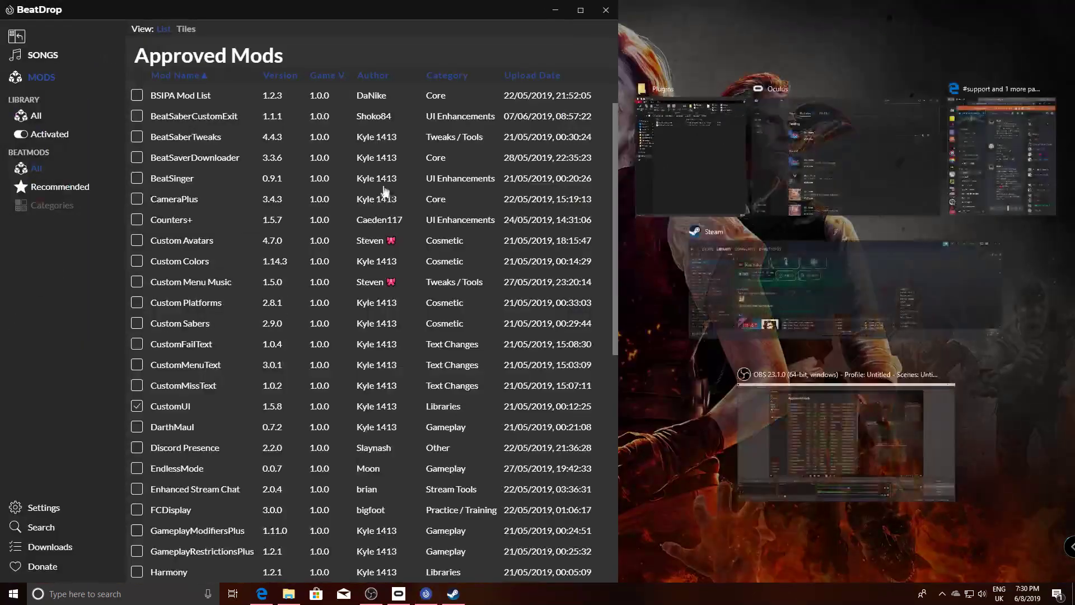
{"action": "left_click", "coordinate": [809, 156]}
{"action": "scroll", "coordinate": [174, 191], "scroll_direction": "up", "scroll_amount": 1}
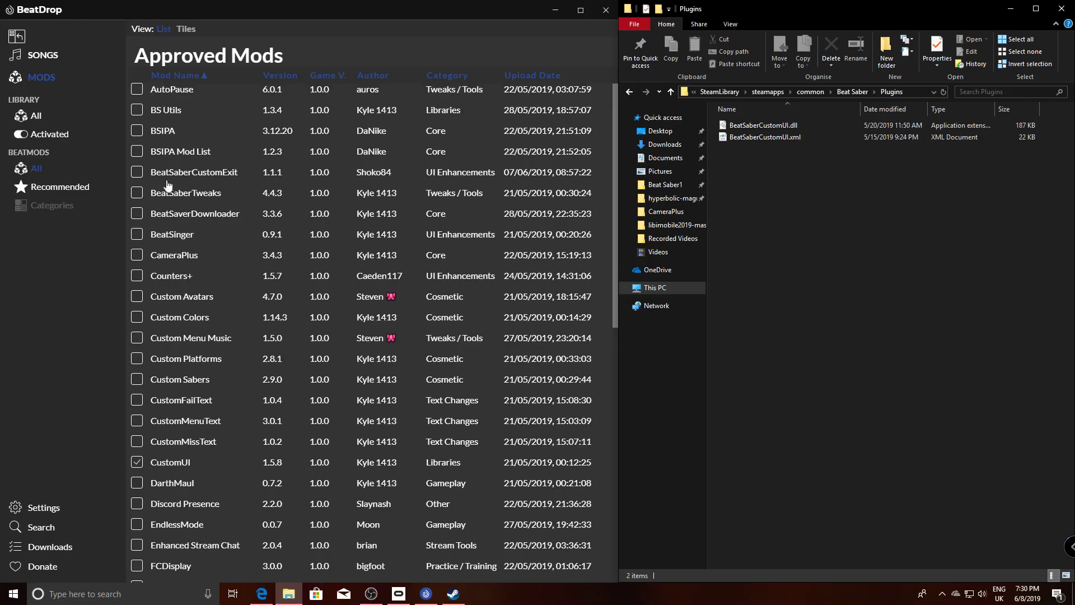
{"action": "left_click", "coordinate": [138, 132]}
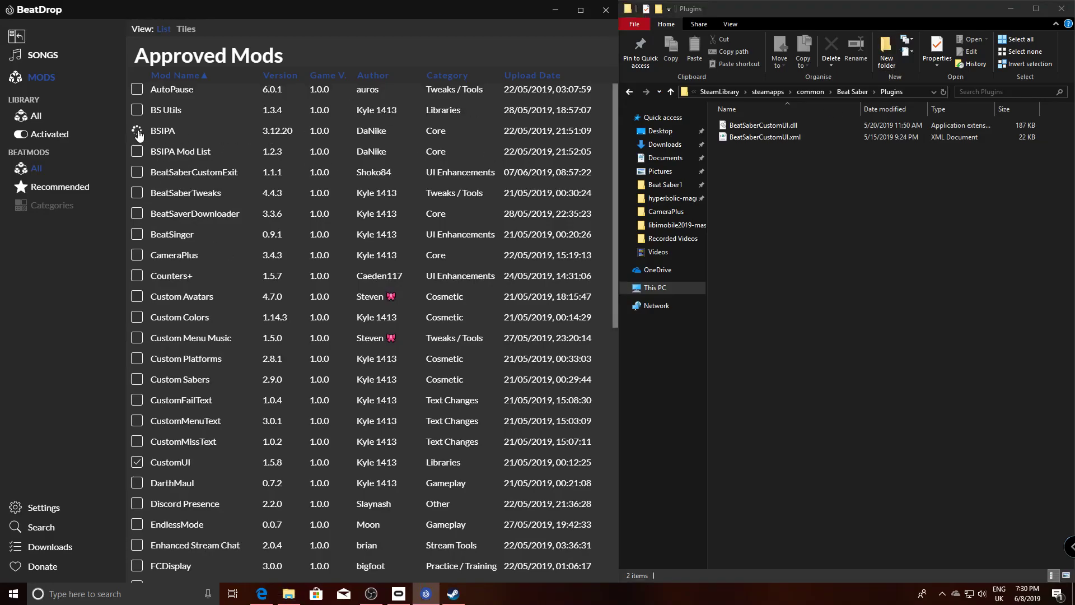
{"action": "left_click", "coordinate": [885, 215]}
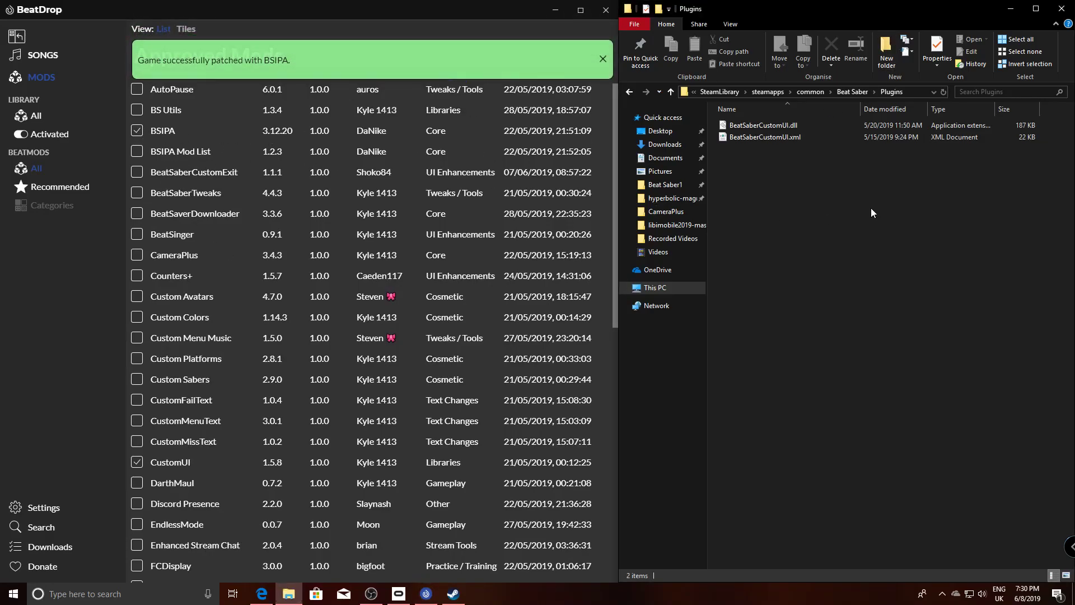
Inspect the IPA folder inside the Beat Saber directory and run IPA.exe to patch the game manually
{"action": "left_click", "coordinate": [854, 92]}
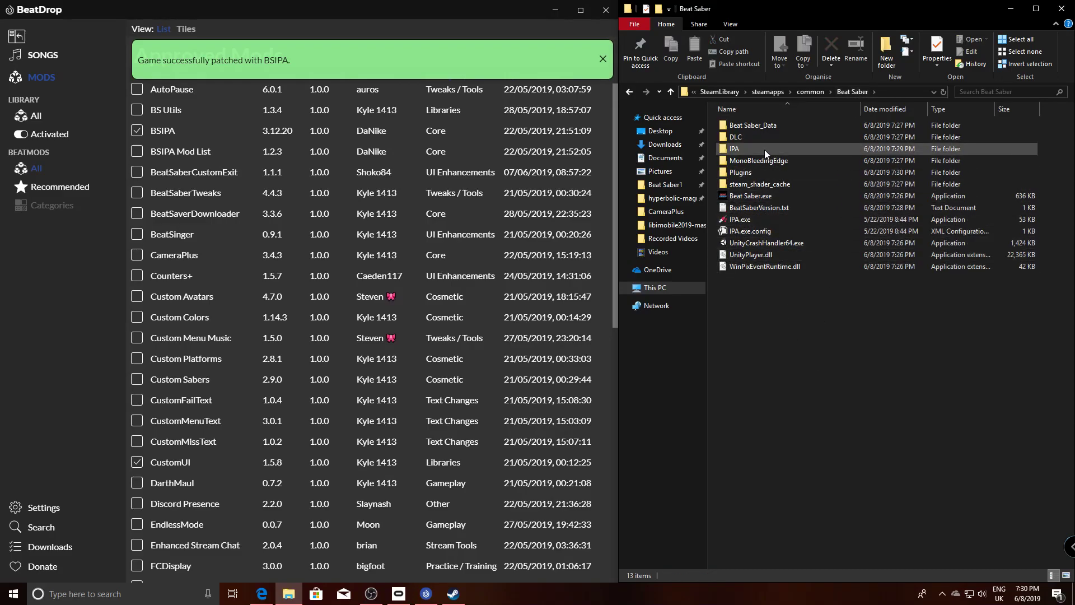
{"action": "double_click", "coordinate": [750, 149]}
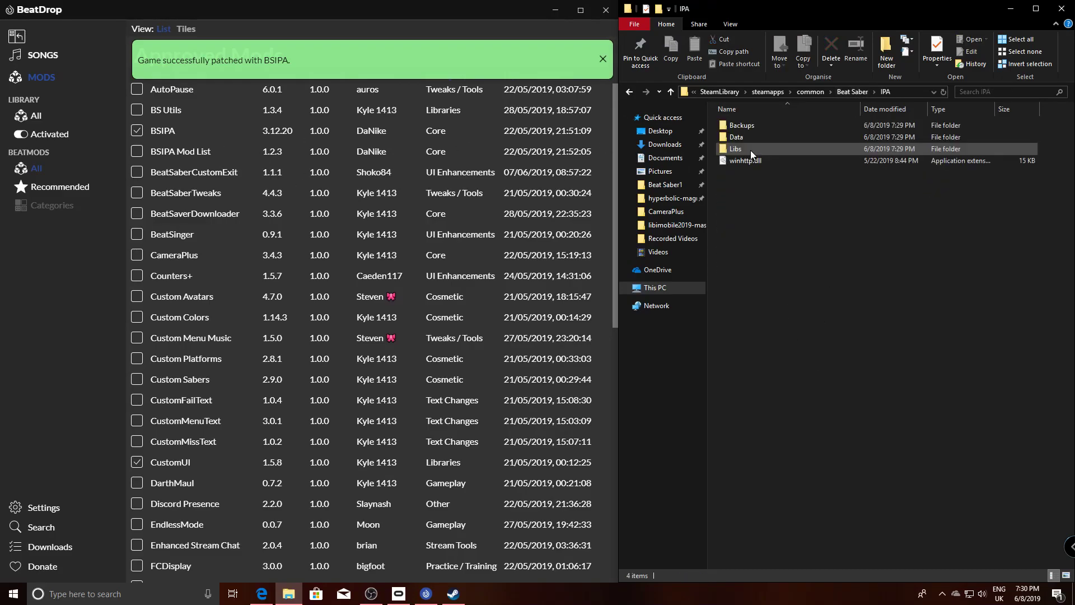
{"action": "key", "text": "BackSpace"}
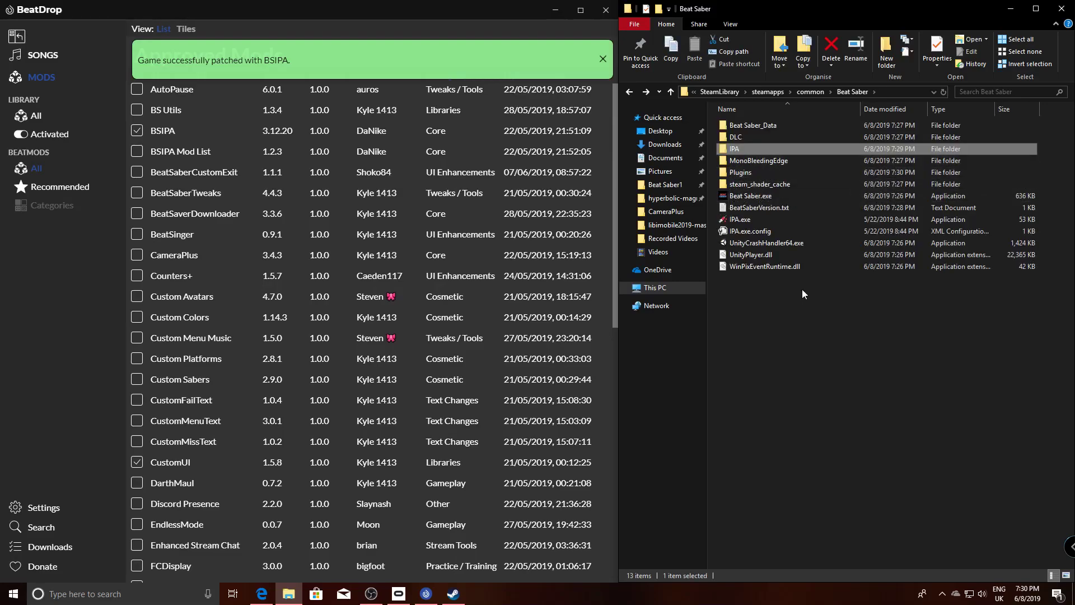
{"action": "double_click", "coordinate": [750, 218]}
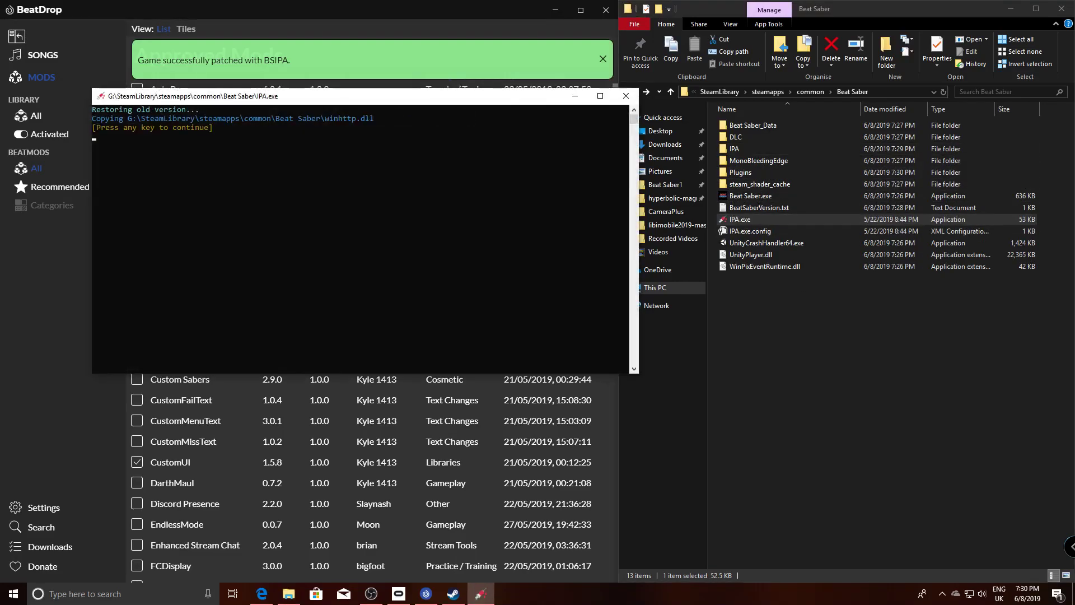
{"action": "key", "text": "Return"}
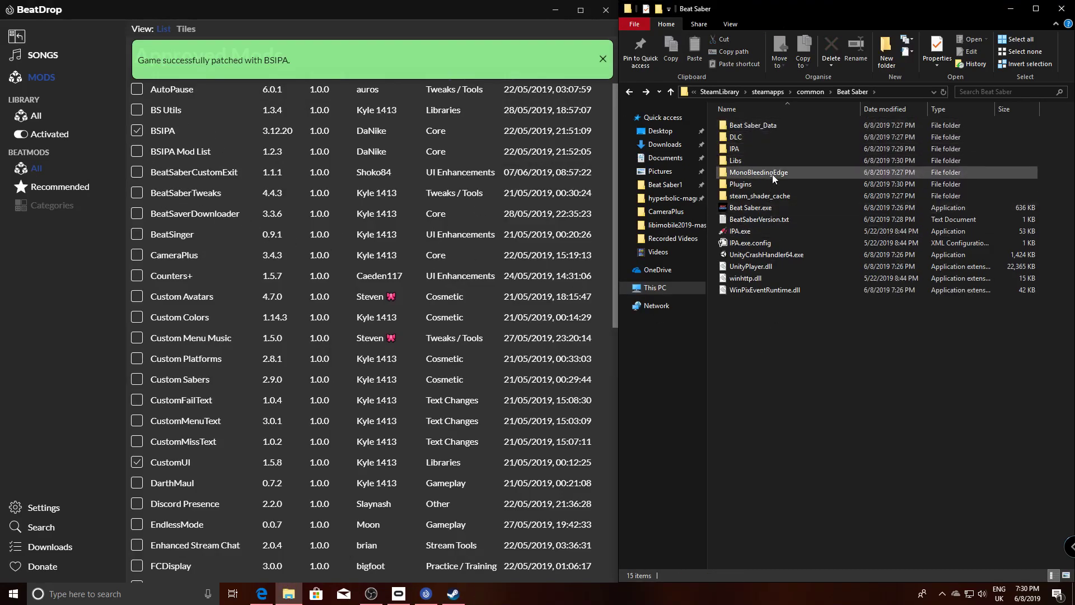
Check the Plugins folder's contents against BeatDrop's mods list, and examine the details pages of CustomUI and Harmony
{"action": "left_click", "coordinate": [775, 181]}
{"action": "double_click", "coordinate": [774, 184]}
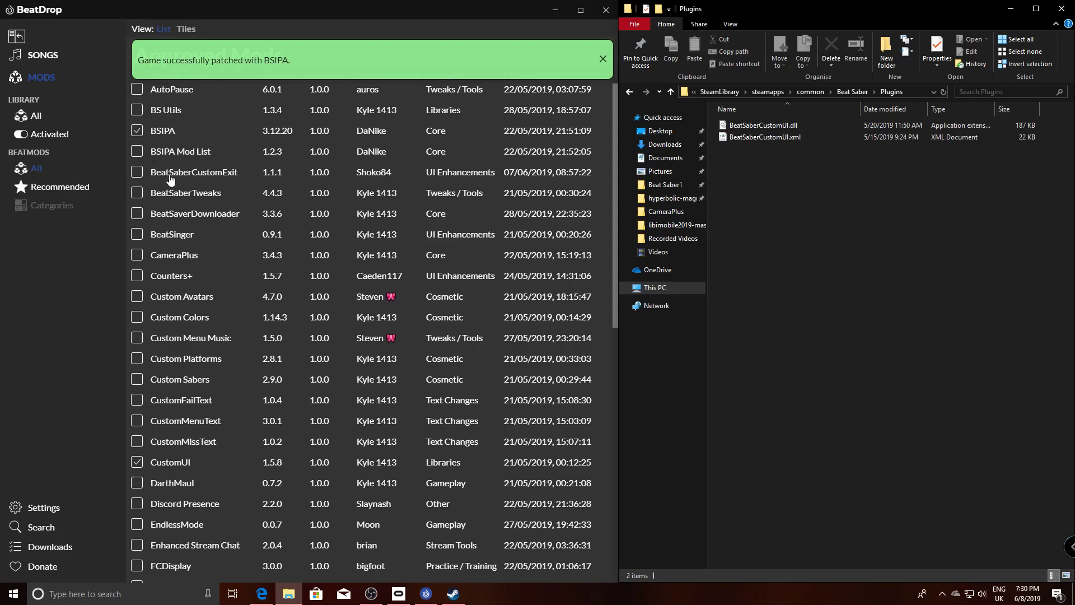
{"action": "scroll", "coordinate": [206, 405], "scroll_direction": "down", "scroll_amount": 1}
{"action": "left_click", "coordinate": [178, 401]}
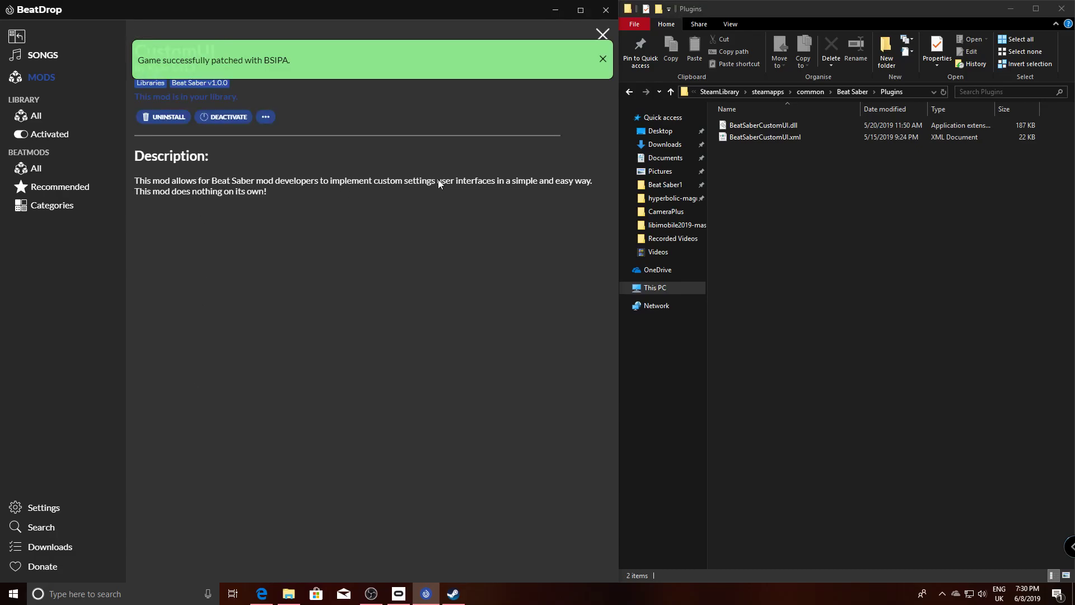
{"action": "left_click", "coordinate": [603, 60]}
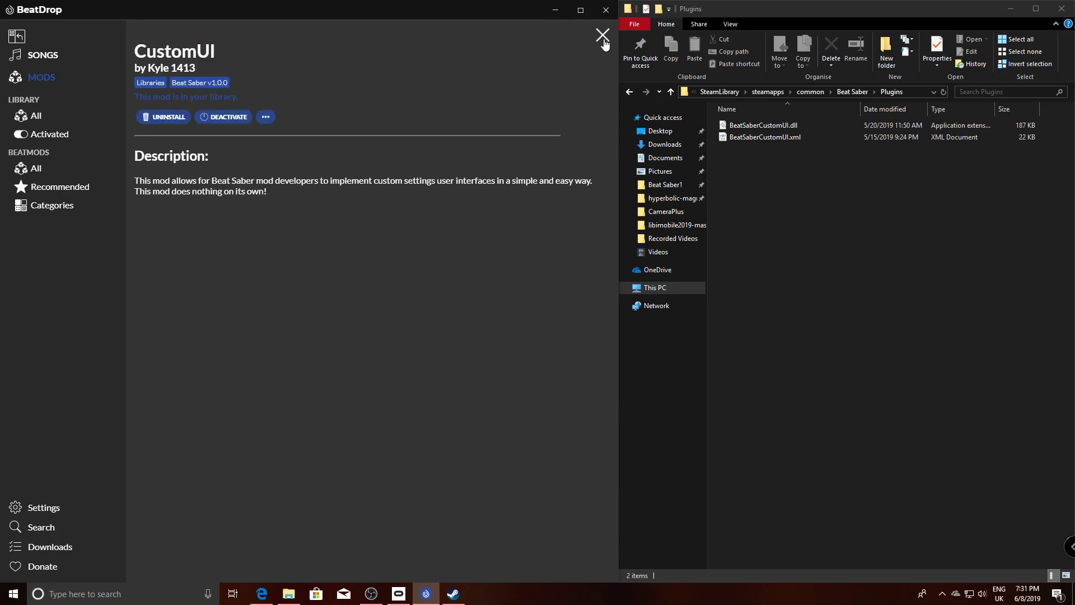
{"action": "left_click", "coordinate": [602, 35]}
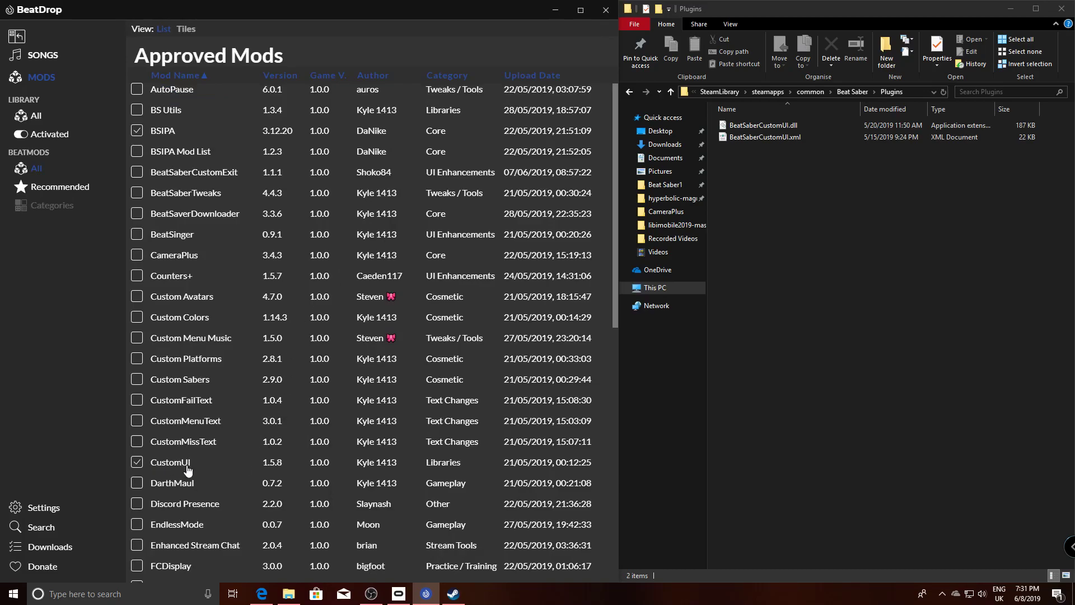
{"action": "scroll", "coordinate": [188, 470], "scroll_direction": "down", "scroll_amount": 4}
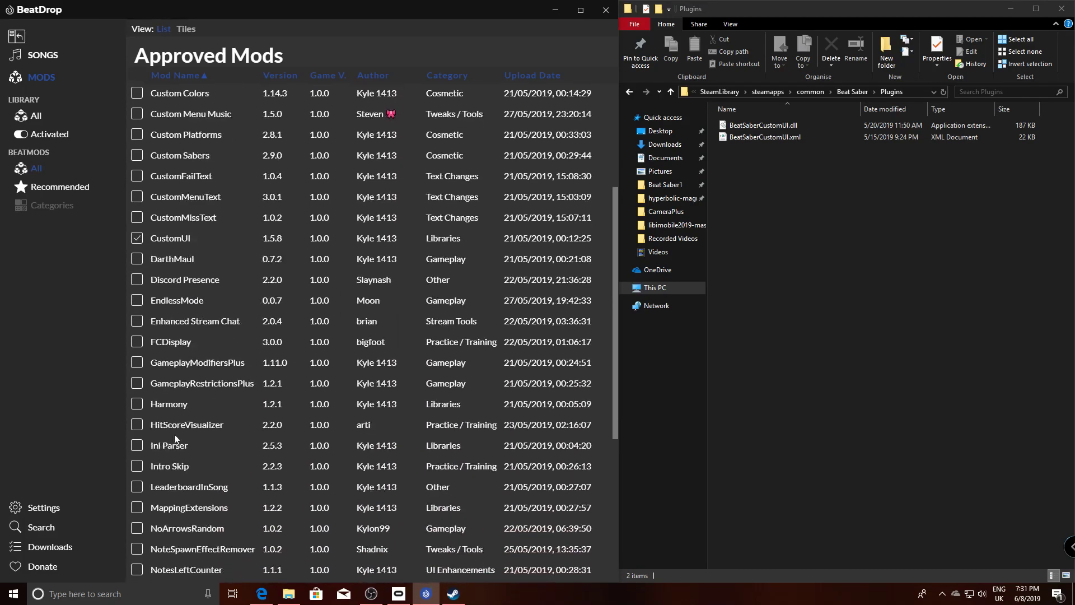
{"action": "left_click", "coordinate": [156, 405]}
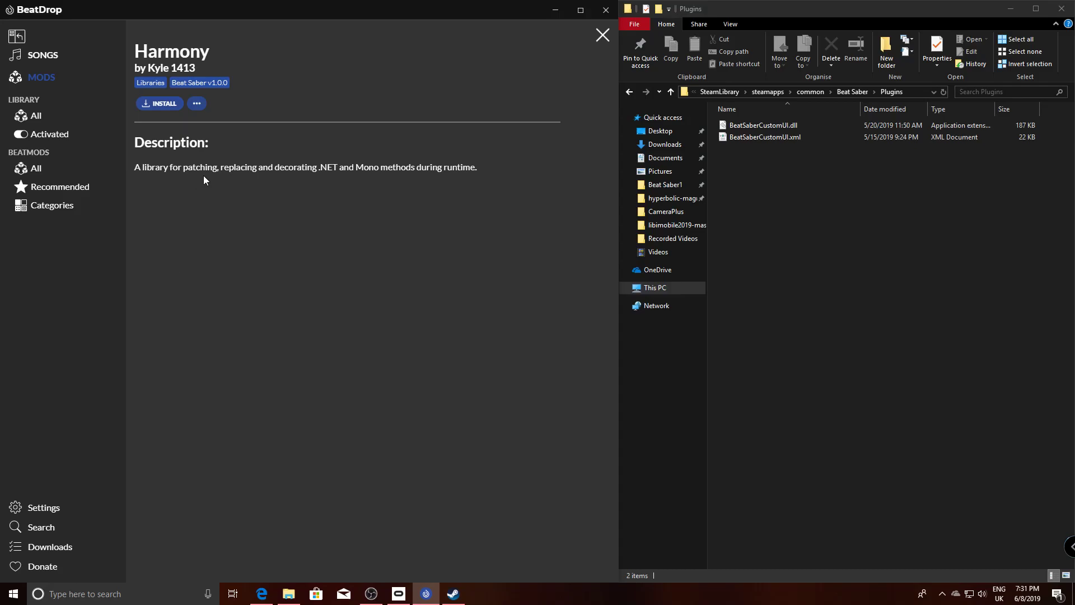
{"action": "left_click", "coordinate": [602, 36]}
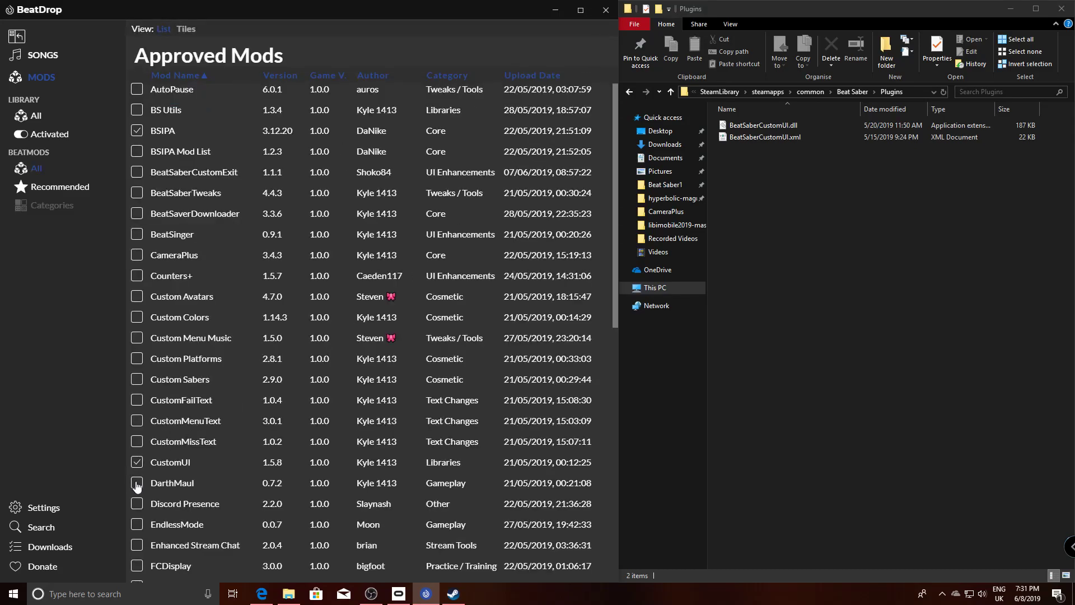
Install Harmony and Ini Parser from the approved mods list, and return to the list
{"action": "scroll", "coordinate": [151, 463], "scroll_direction": "down", "scroll_amount": 3}
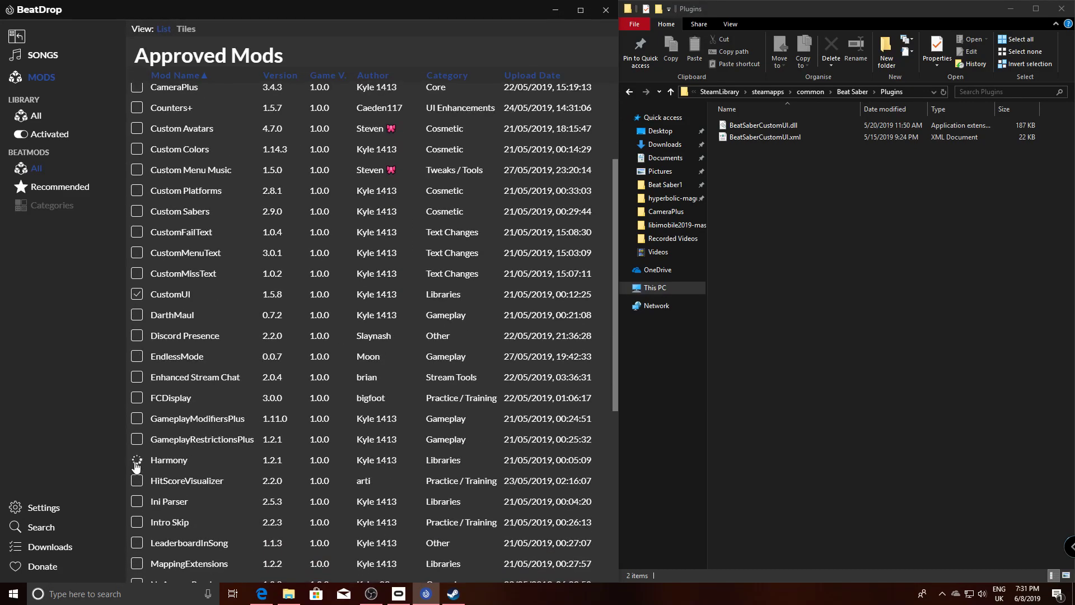
{"action": "left_click", "coordinate": [170, 504]}
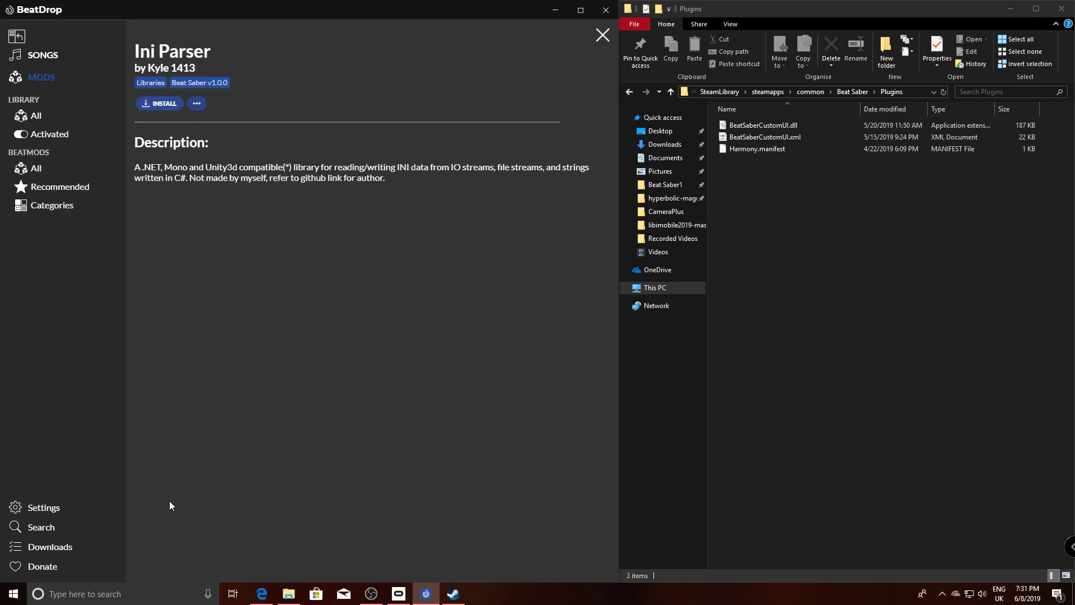
{"action": "left_click", "coordinate": [164, 103]}
{"action": "left_click", "coordinate": [602, 36]}
Install MappingExtensions, SongBrowser, Song Refresh Button and ScoreSaber from the approved mods list
{"action": "scroll", "coordinate": [224, 392], "scroll_direction": "down", "scroll_amount": 3}
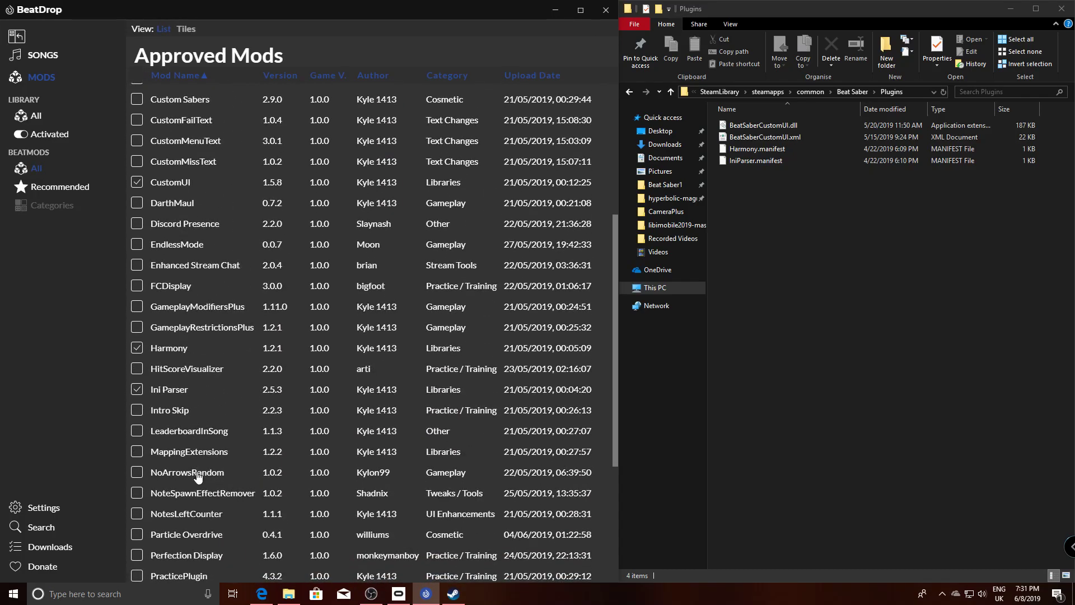
{"action": "scroll", "coordinate": [197, 476], "scroll_direction": "down", "scroll_amount": 1}
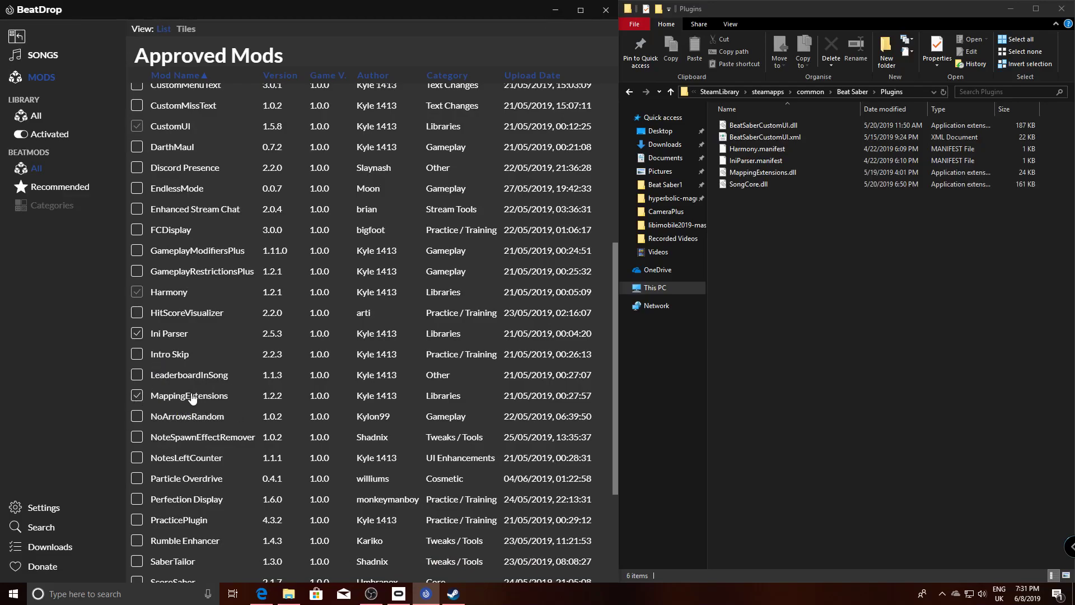
{"action": "scroll", "coordinate": [162, 500], "scroll_direction": "down", "scroll_amount": 3}
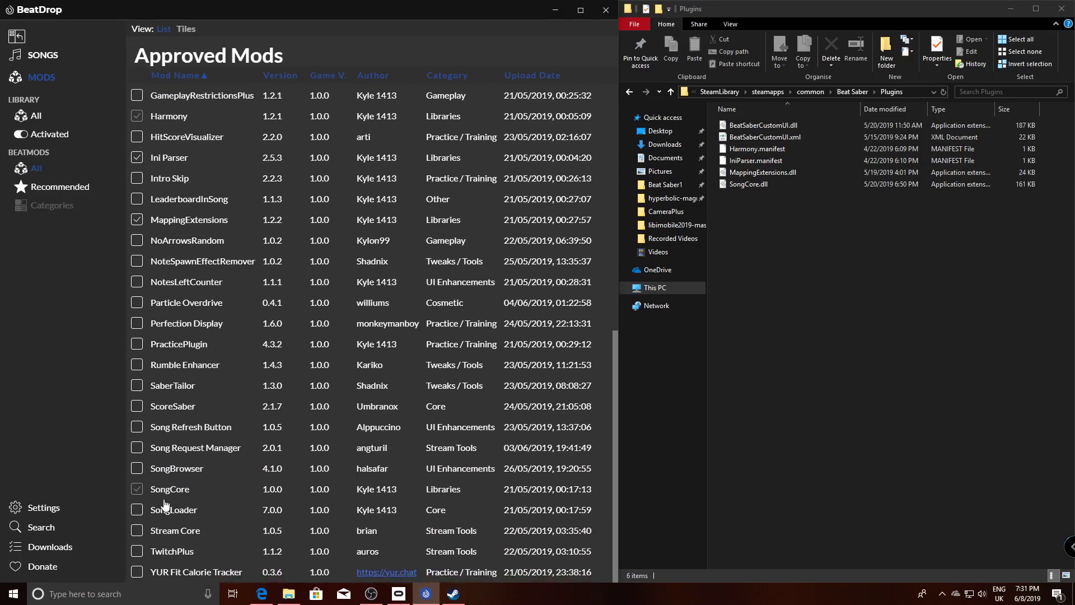
{"action": "left_click", "coordinate": [138, 472]}
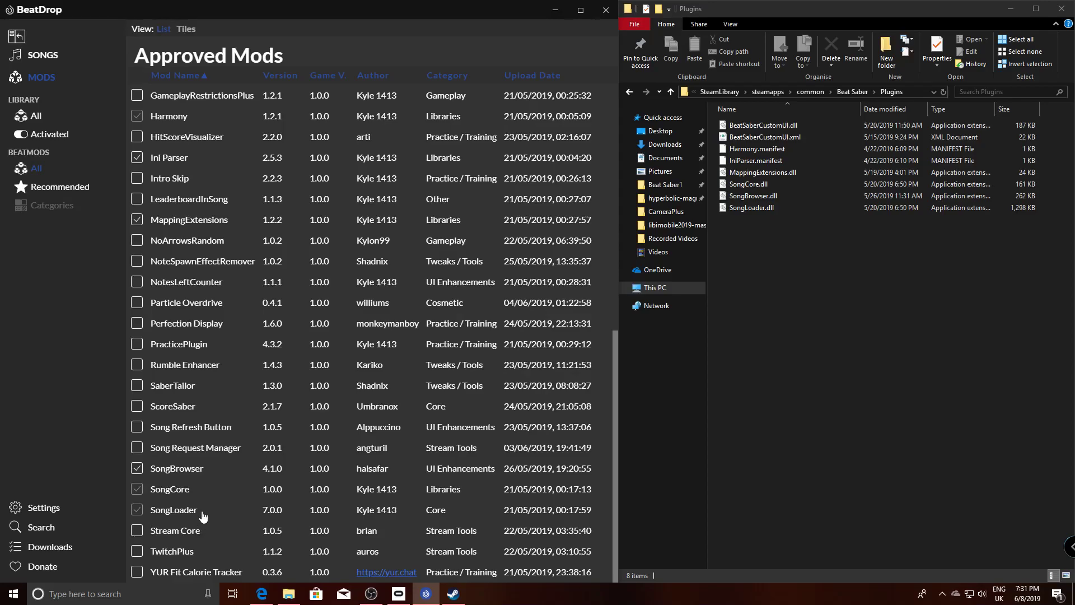
{"action": "left_click", "coordinate": [137, 429]}
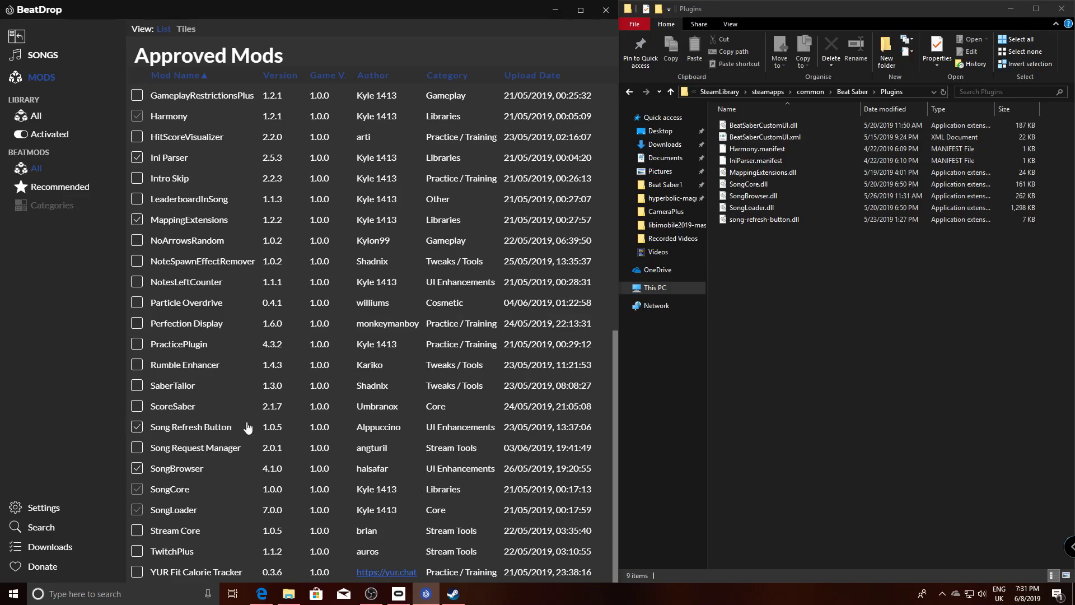
{"action": "left_click", "coordinate": [137, 407]}
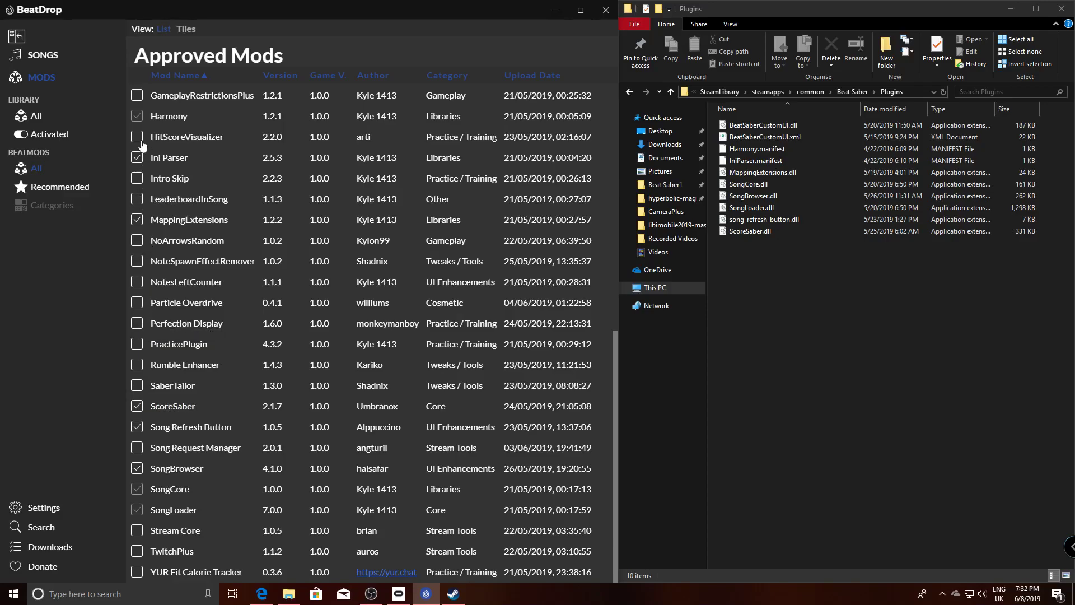
Install CameraPlus from the approved mods list and start installing BS Utils
{"action": "scroll", "coordinate": [142, 140], "scroll_direction": "up", "scroll_amount": 1}
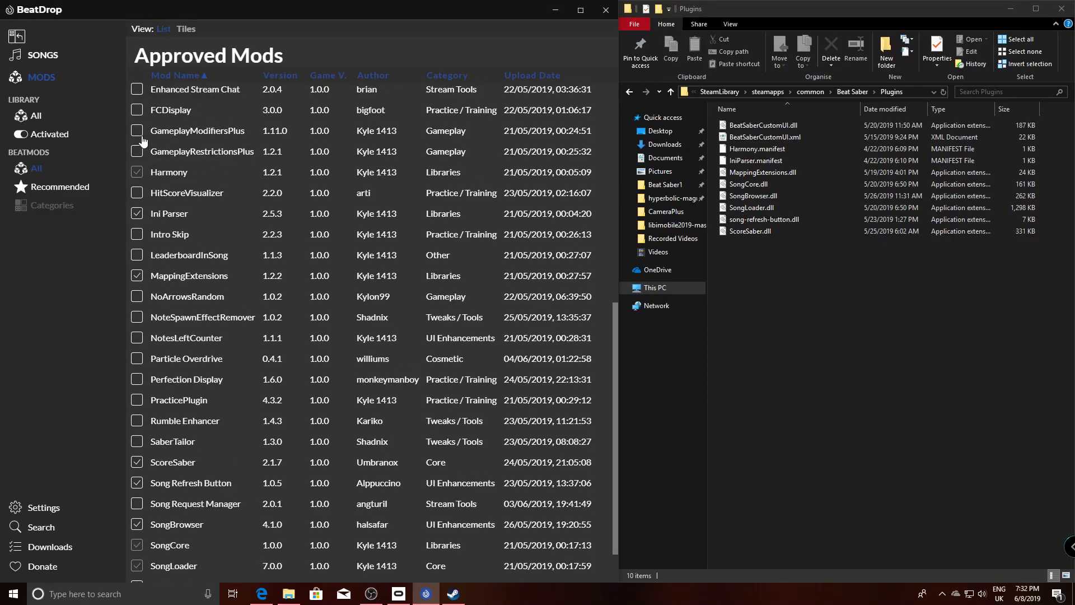
{"action": "scroll", "coordinate": [143, 140], "scroll_direction": "up", "scroll_amount": 1}
{"action": "scroll", "coordinate": [143, 141], "scroll_direction": "up", "scroll_amount": 1}
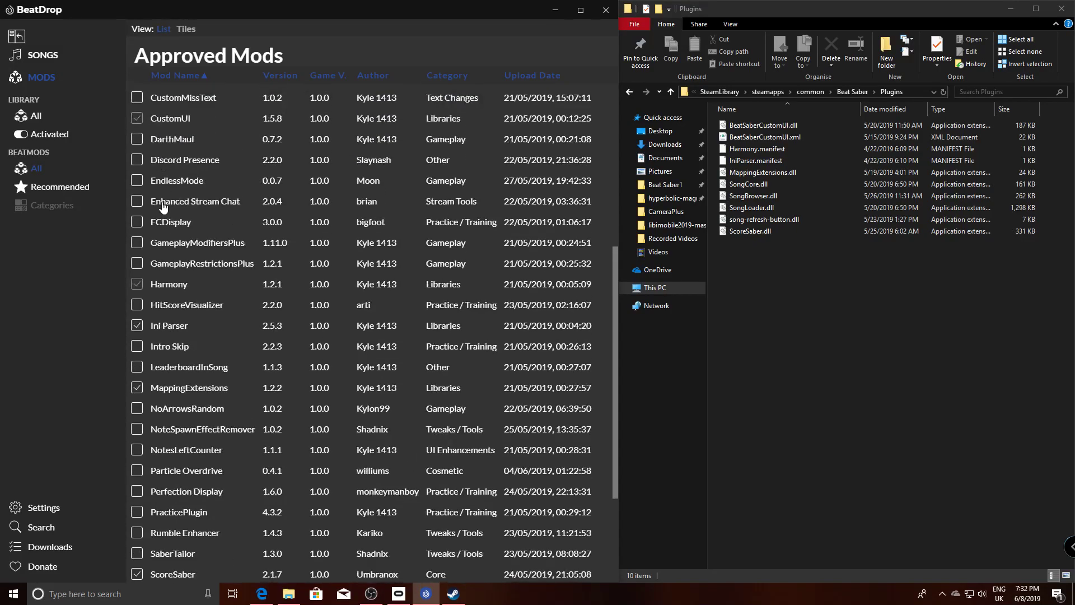
{"action": "scroll", "coordinate": [171, 168], "scroll_direction": "up", "scroll_amount": 2}
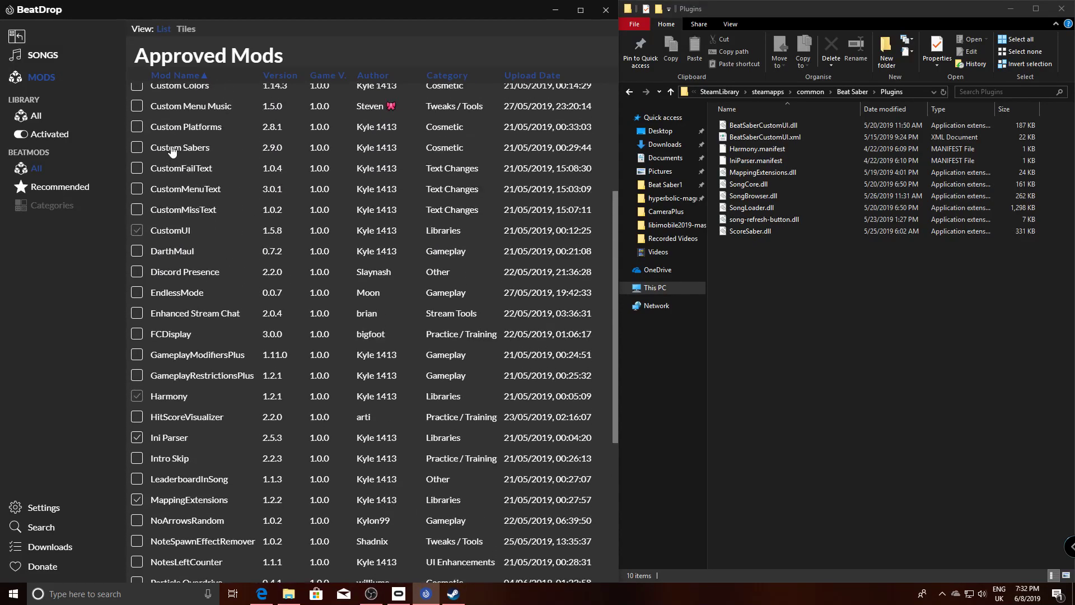
{"action": "scroll", "coordinate": [173, 152], "scroll_direction": "up", "scroll_amount": 3}
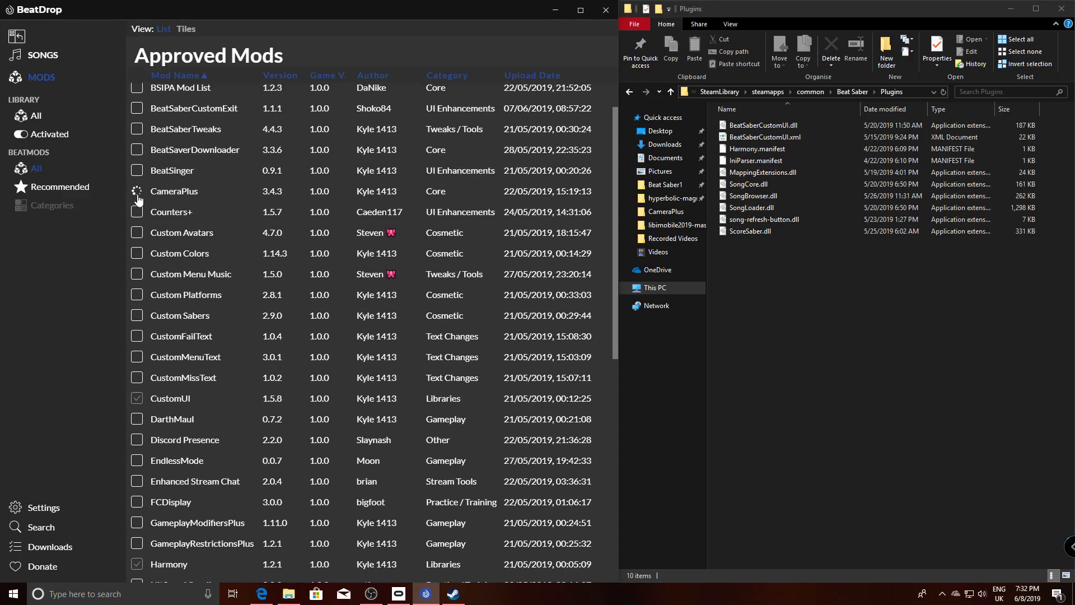
{"action": "scroll", "coordinate": [174, 210], "scroll_direction": "up", "scroll_amount": 1}
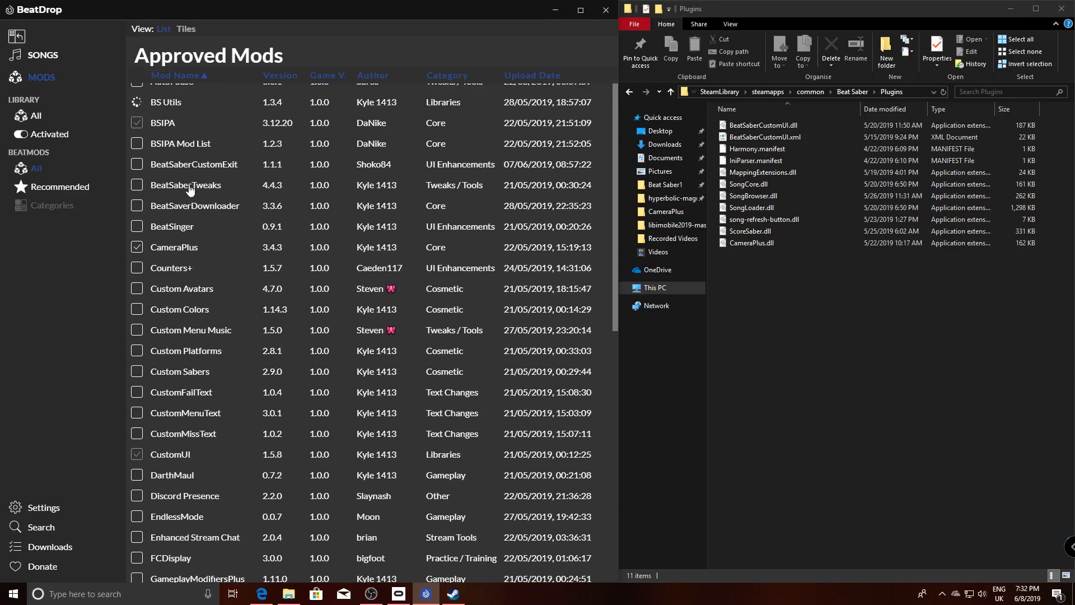
{"action": "scroll", "coordinate": [182, 179], "scroll_direction": "up", "scroll_amount": 1}
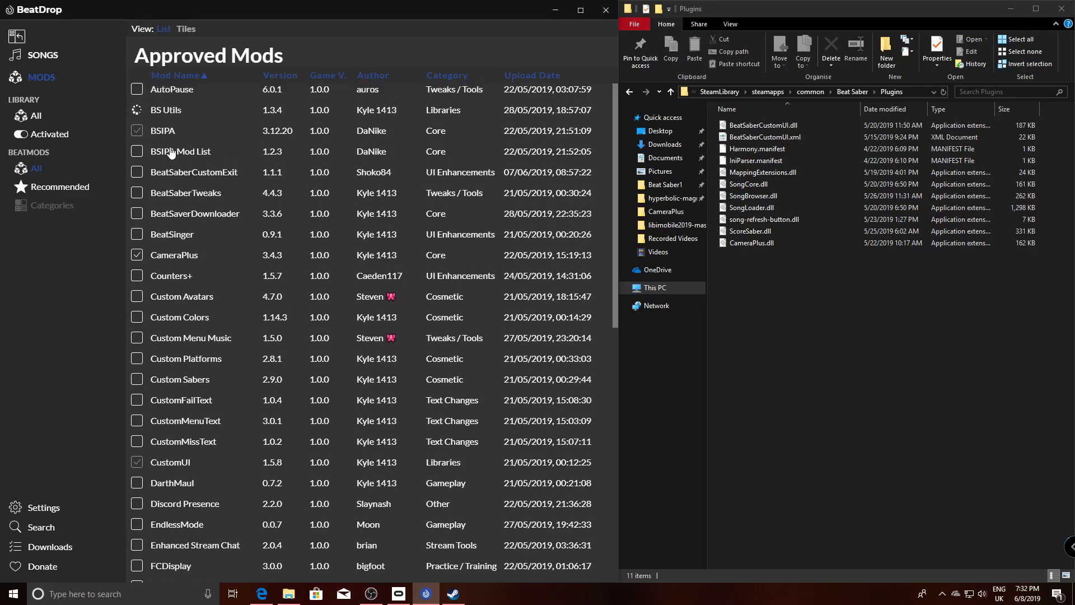
Check the BS Utils details page, rescan for mods from the settings, and install BS Utils again
{"action": "left_click", "coordinate": [139, 119]}
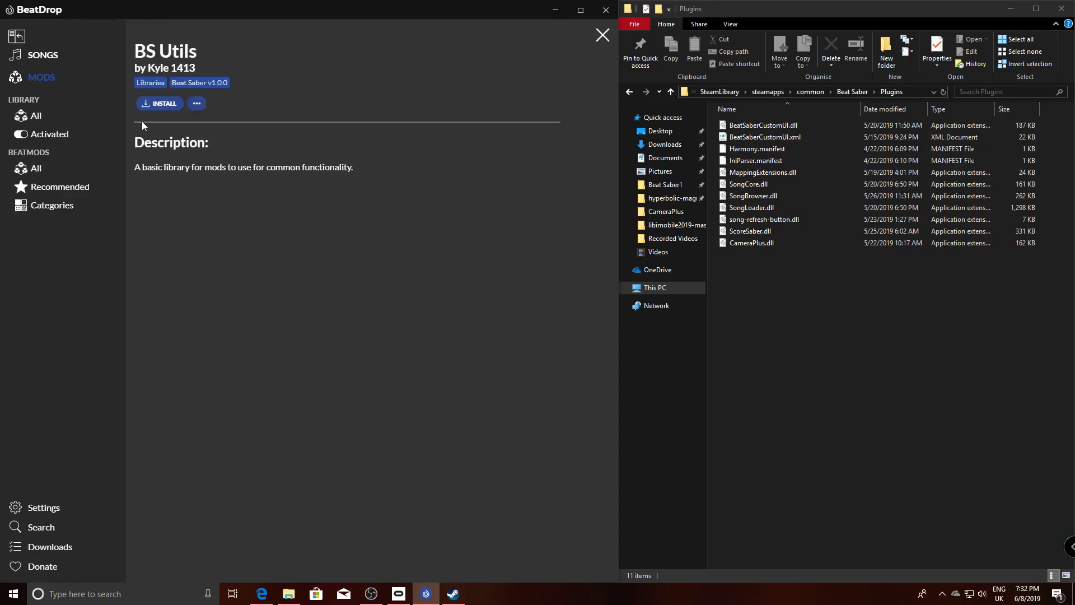
{"action": "left_click", "coordinate": [602, 35]}
{"action": "left_click", "coordinate": [183, 112]}
{"action": "left_click", "coordinate": [597, 37]}
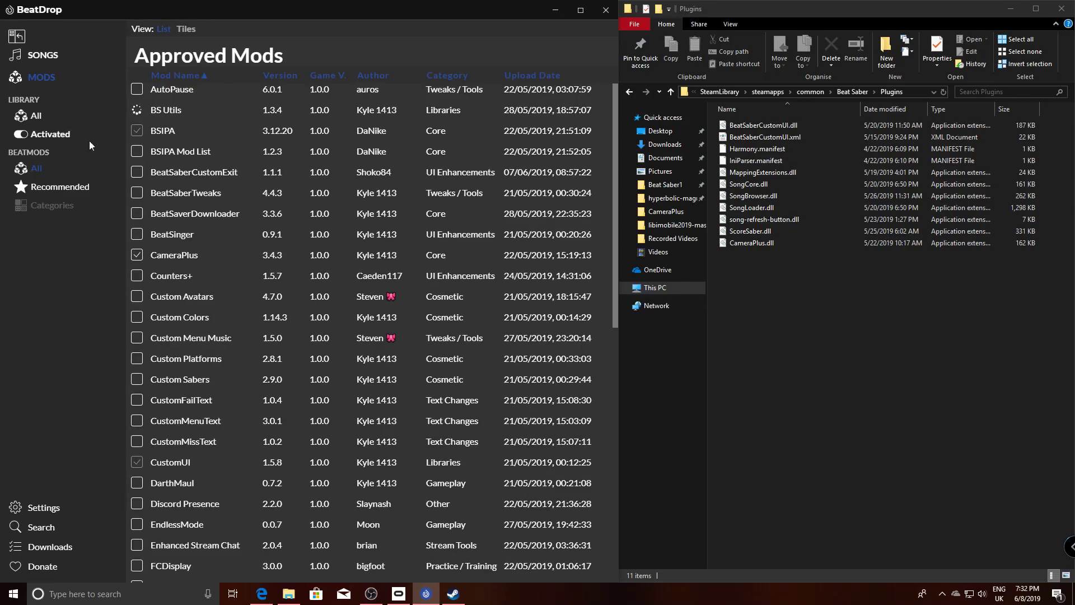
{"action": "left_click", "coordinate": [44, 507]}
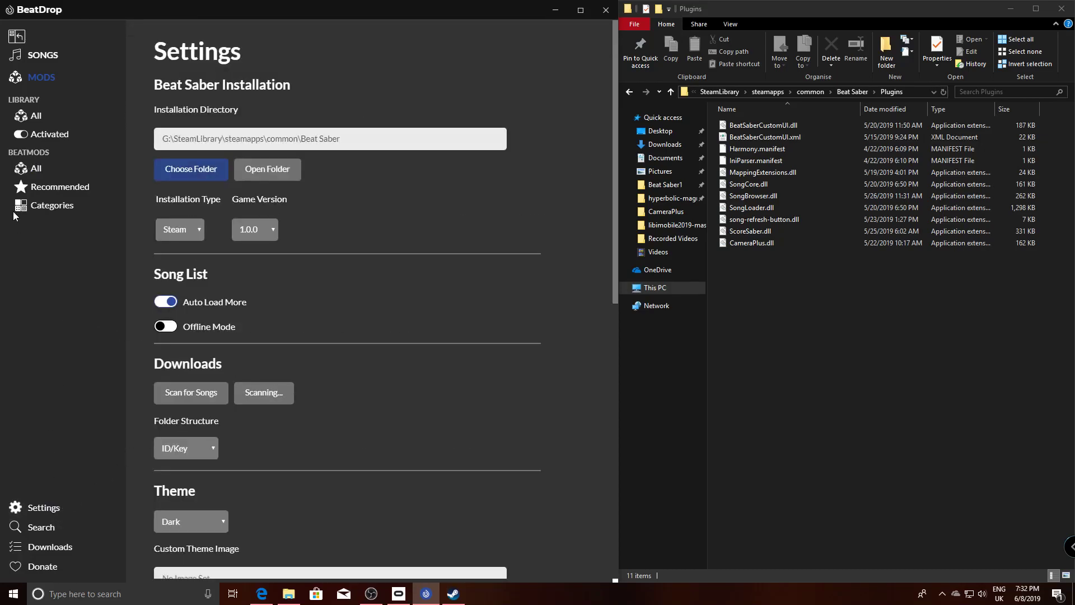
{"action": "left_click", "coordinate": [36, 169]}
{"action": "left_click", "coordinate": [137, 110]}
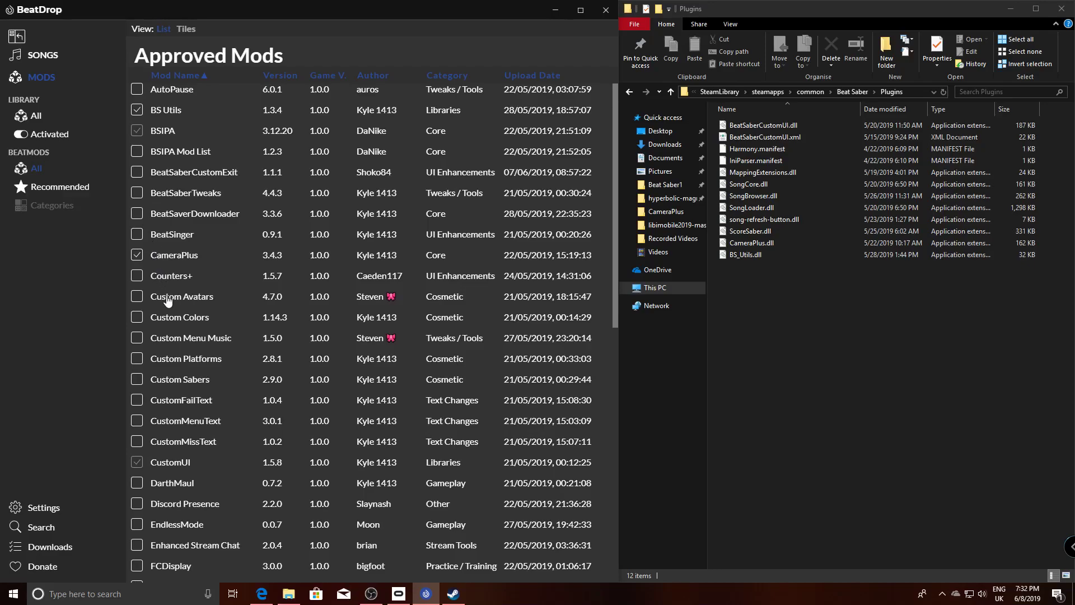
Close BeatDrop and run IPA.exe from the Steam Beat Saber folder to patch the game
{"action": "left_click", "coordinate": [862, 316]}
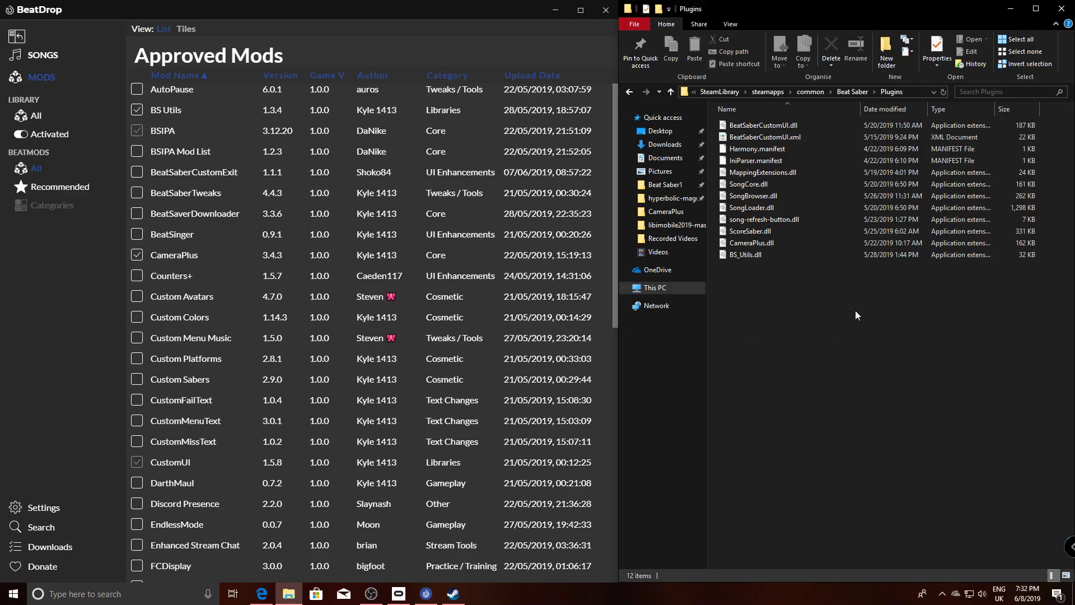
{"action": "left_click", "coordinate": [851, 91]}
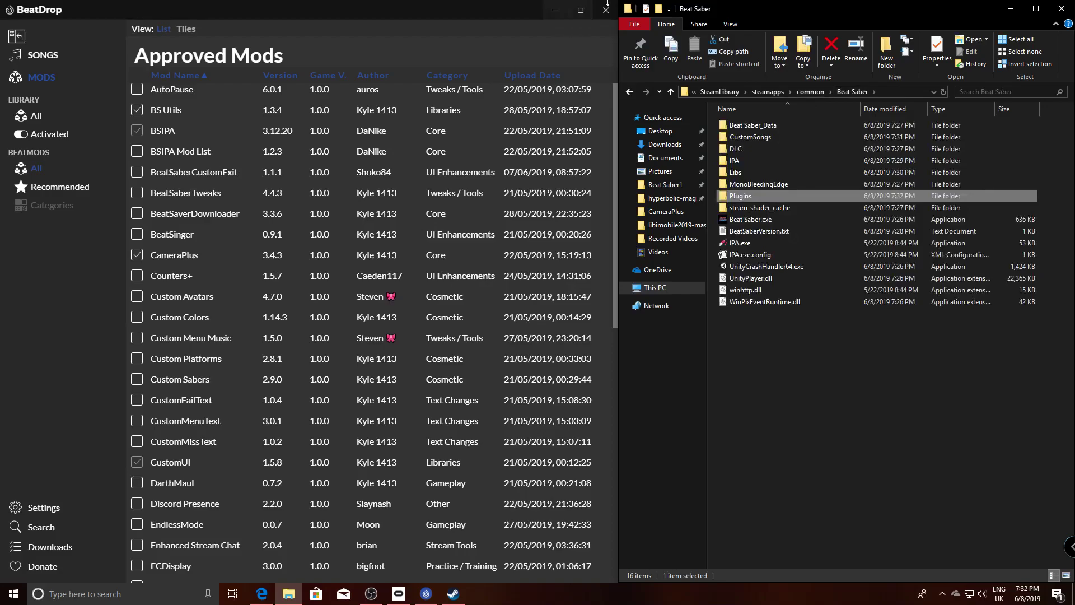
{"action": "left_click", "coordinate": [607, 10]}
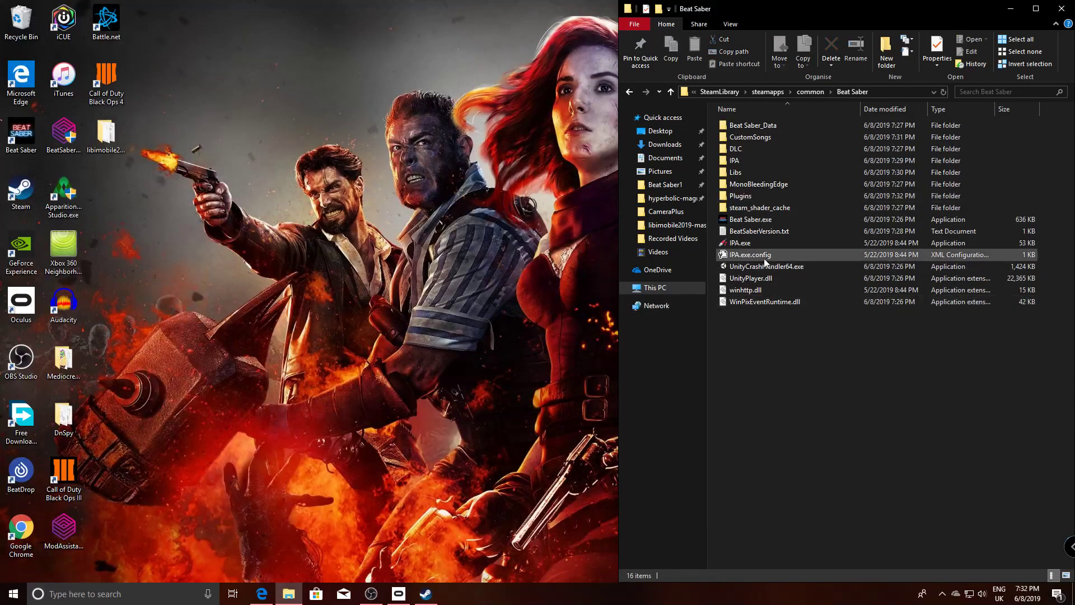
{"action": "double_click", "coordinate": [757, 245]}
{"action": "left_click", "coordinate": [430, 275]}
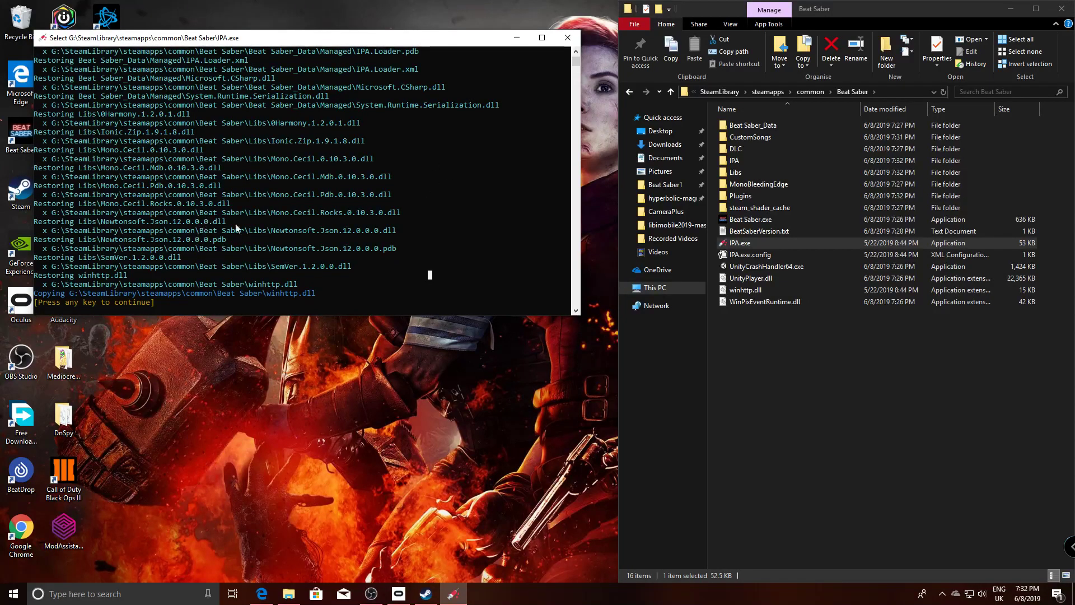
{"action": "key", "text": "Return"}
{"action": "key", "text": "Return"}
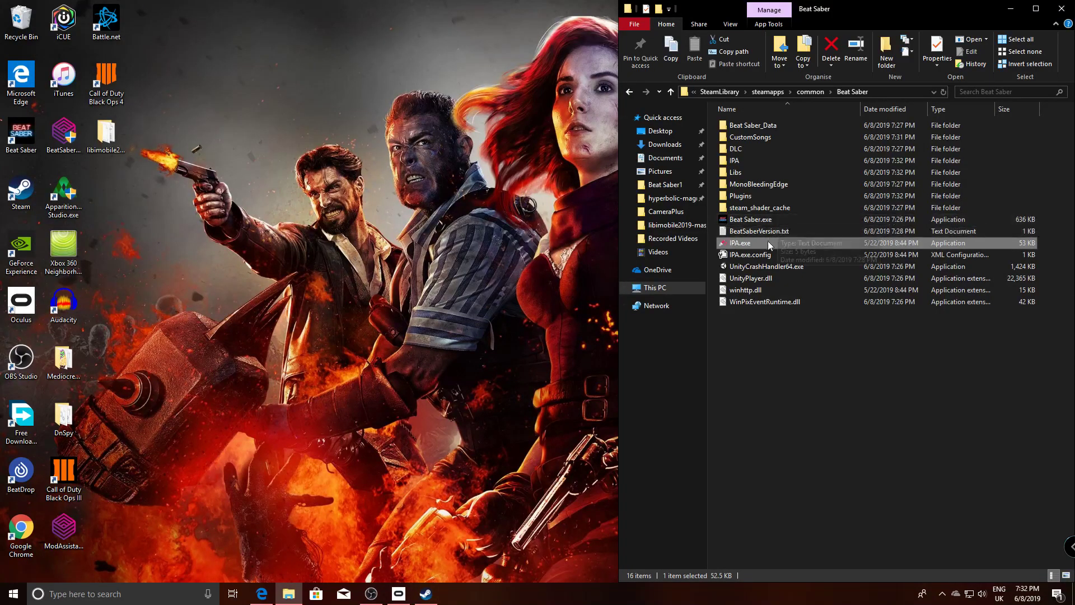
Launch the Steam game with Beat Saber.exe, and look through its Plugins folder while it loads
{"action": "double_click", "coordinate": [763, 221]}
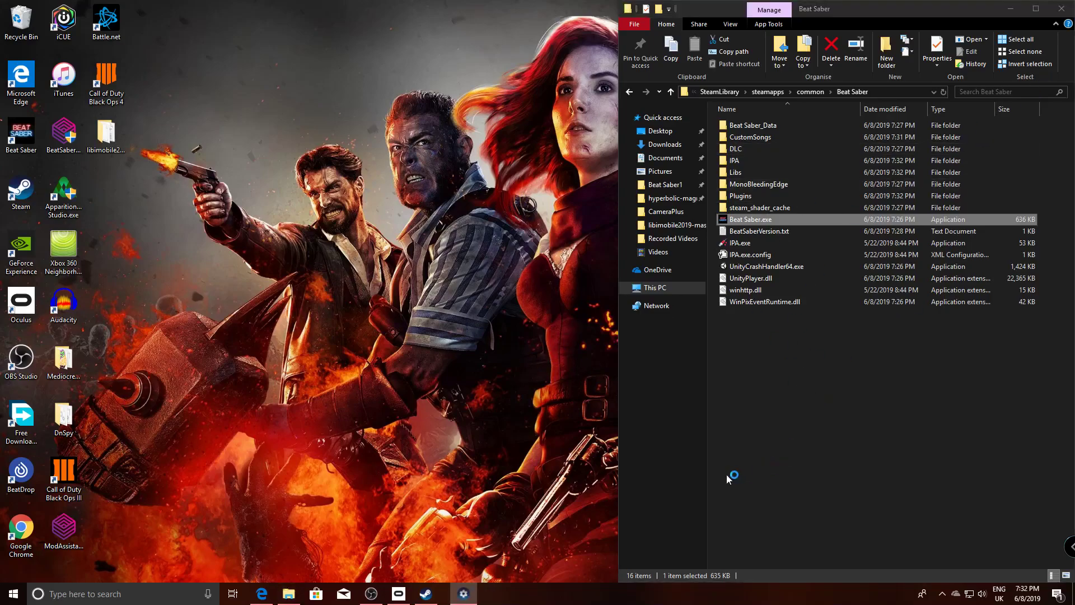
{"action": "double_click", "coordinate": [795, 208]}
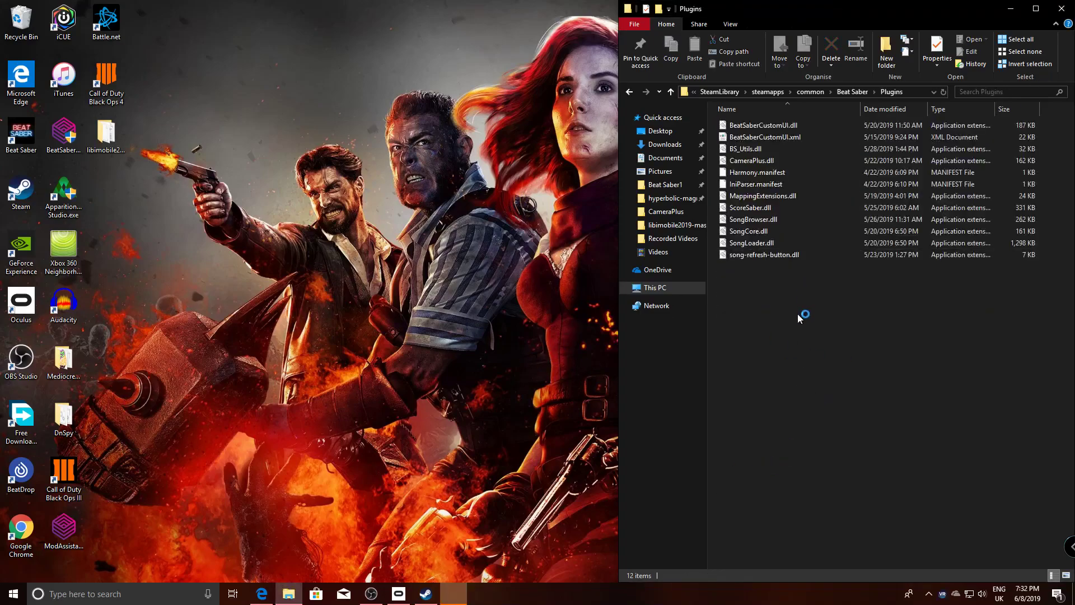
{"action": "left_click", "coordinate": [844, 92]}
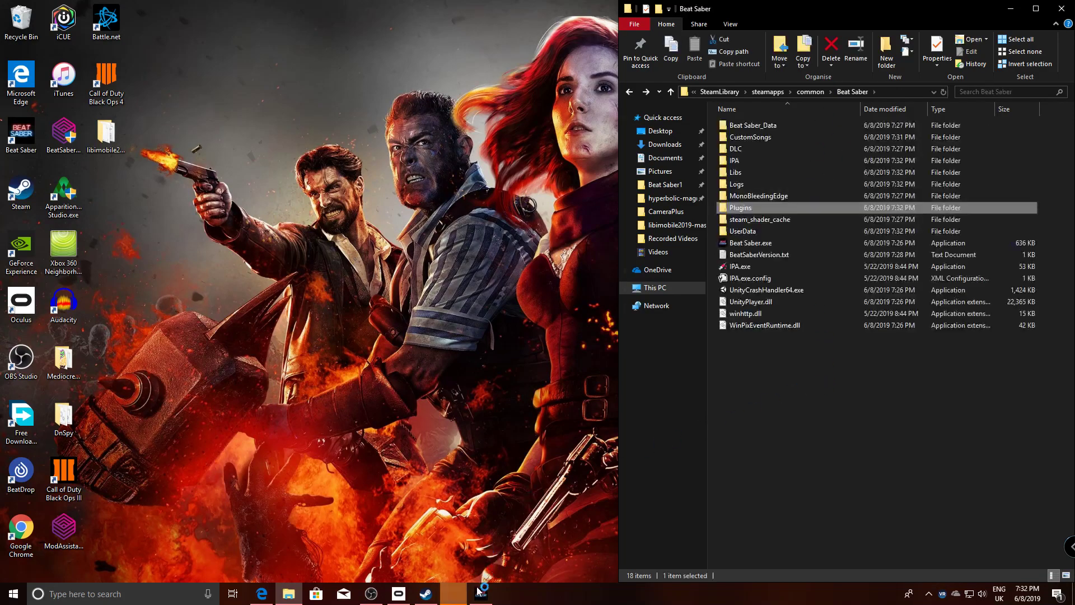
{"action": "left_click_drag", "start_coordinate": [846, 14], "coordinate": [0, 178]}
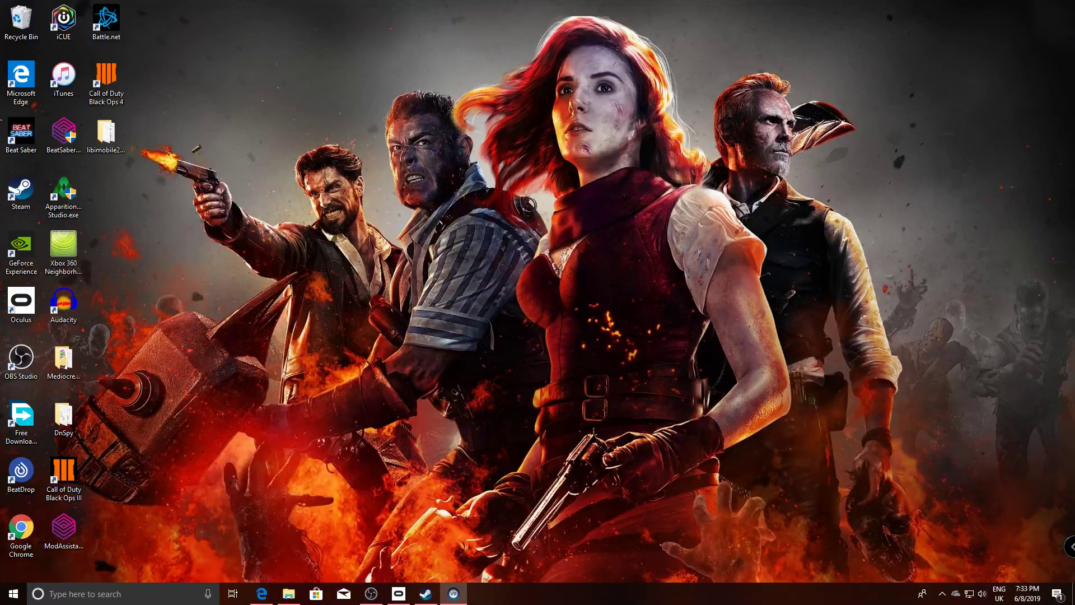
Bring back the Beat Saber folder window and inspect the Plugins folder in a maximized window
{"action": "left_click", "coordinate": [289, 594]}
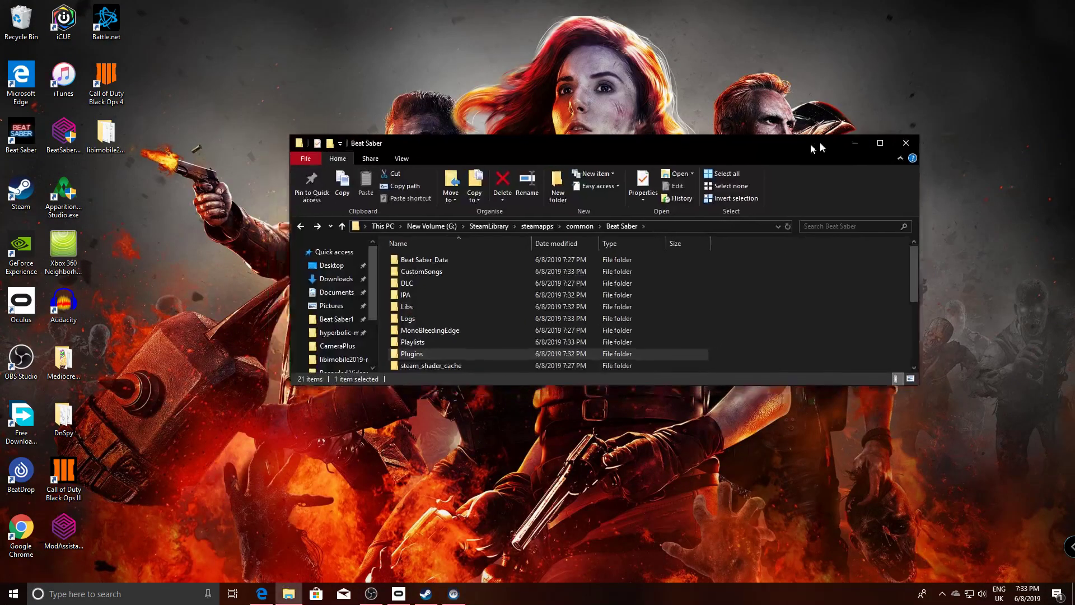
{"action": "double_click", "coordinate": [491, 347]}
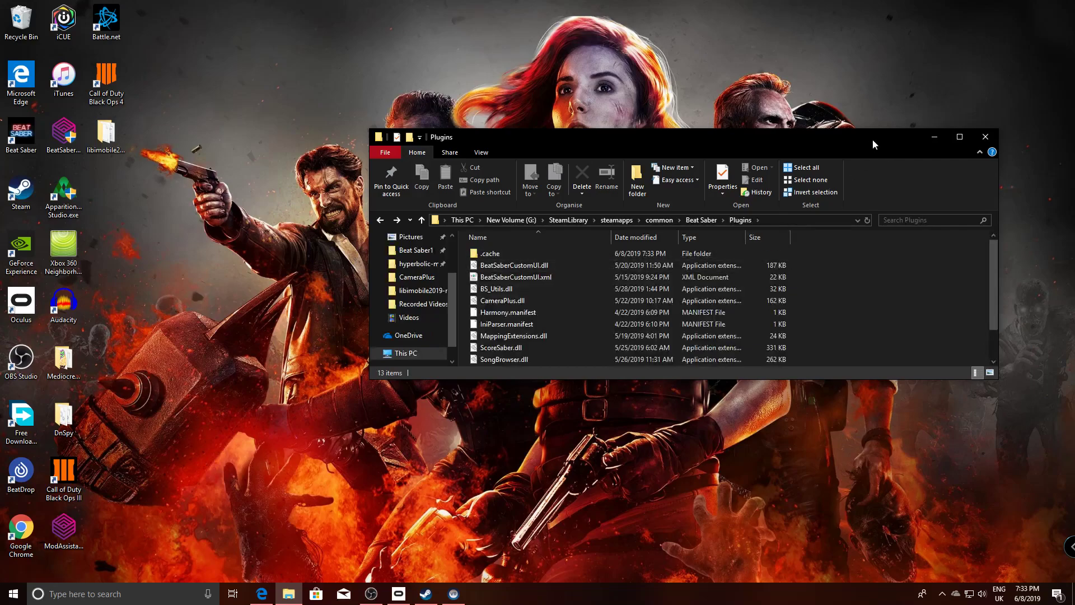
{"action": "left_click", "coordinate": [960, 136]}
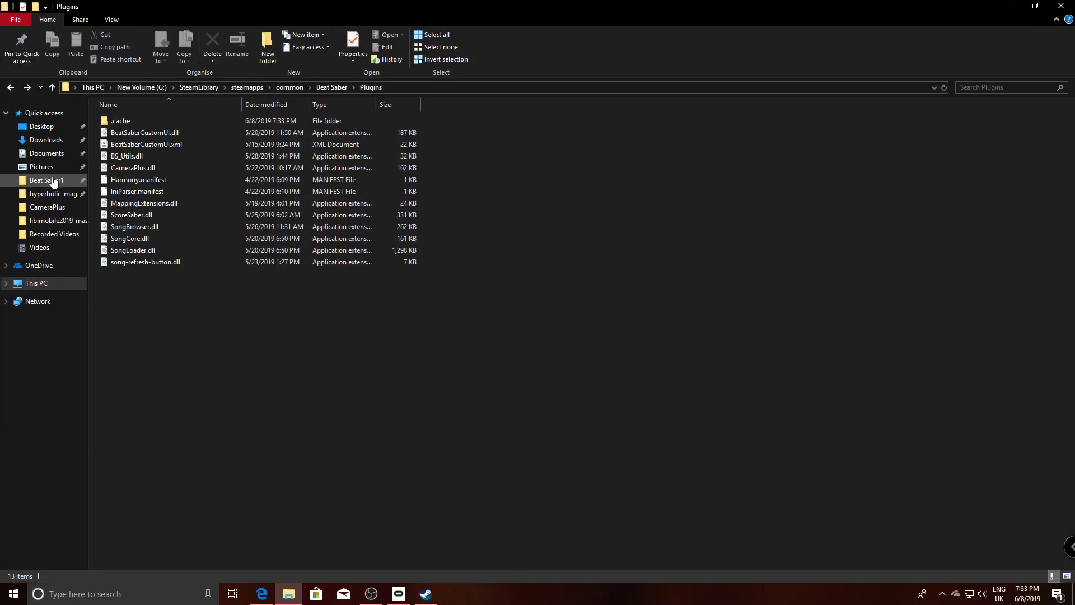
In the steamapps common folder, delete the modded Beat Saber folder and rename Beat Saber1 to Beat Saber
{"action": "left_click", "coordinate": [47, 179]}
{"action": "left_click", "coordinate": [292, 88]}
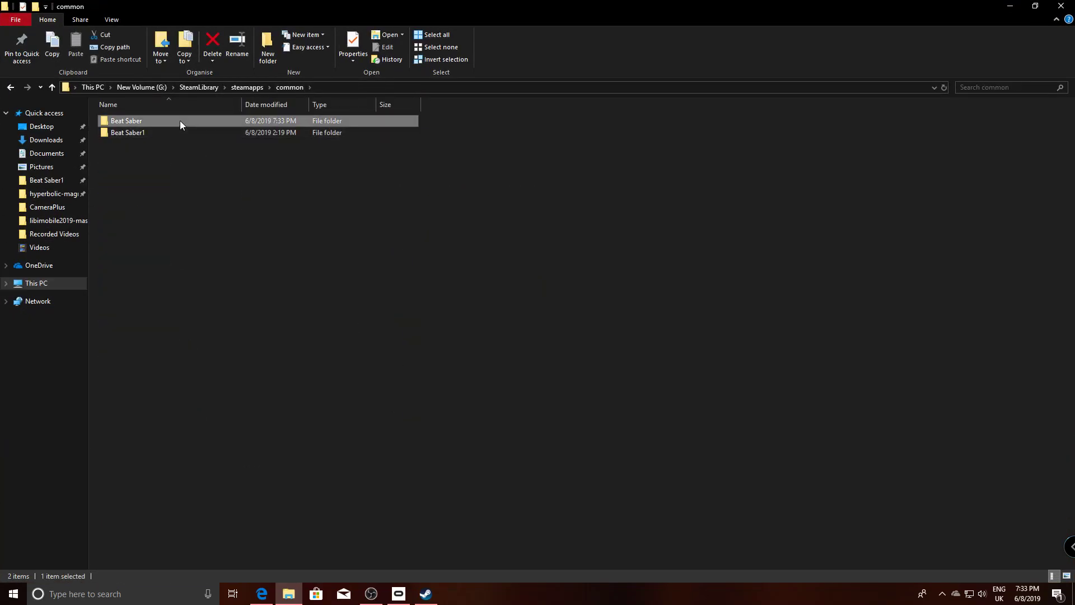
{"action": "left_click", "coordinate": [143, 124]}
{"action": "left_click", "coordinate": [149, 121]}
{"action": "left_click", "coordinate": [149, 121]}
{"action": "key", "text": "BackSpace"}
{"action": "left_click", "coordinate": [168, 187]}
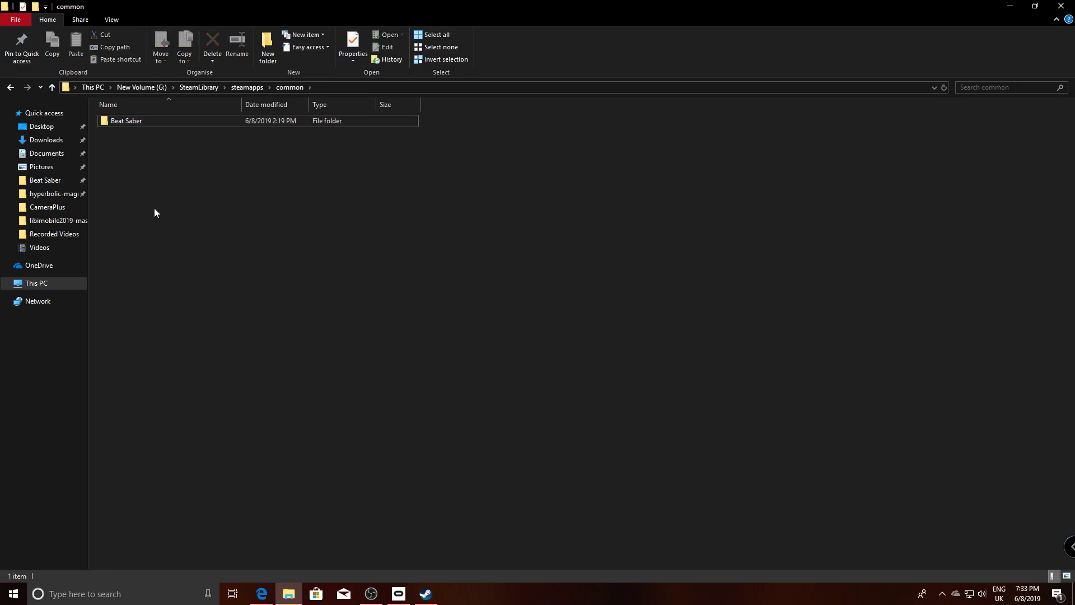
Open the hyperbolic-magnetism-beat-saber folder inside games\Software, and restore its window to a smaller size on the desktop
{"action": "left_click", "coordinate": [56, 193]}
{"action": "left_click", "coordinate": [225, 87]}
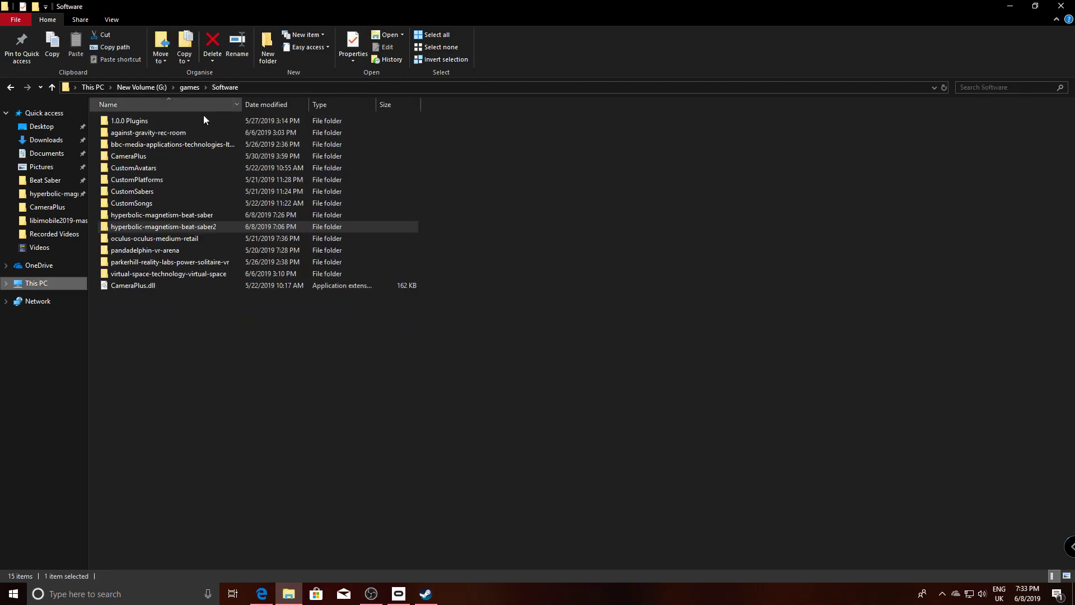
{"action": "double_click", "coordinate": [193, 216]}
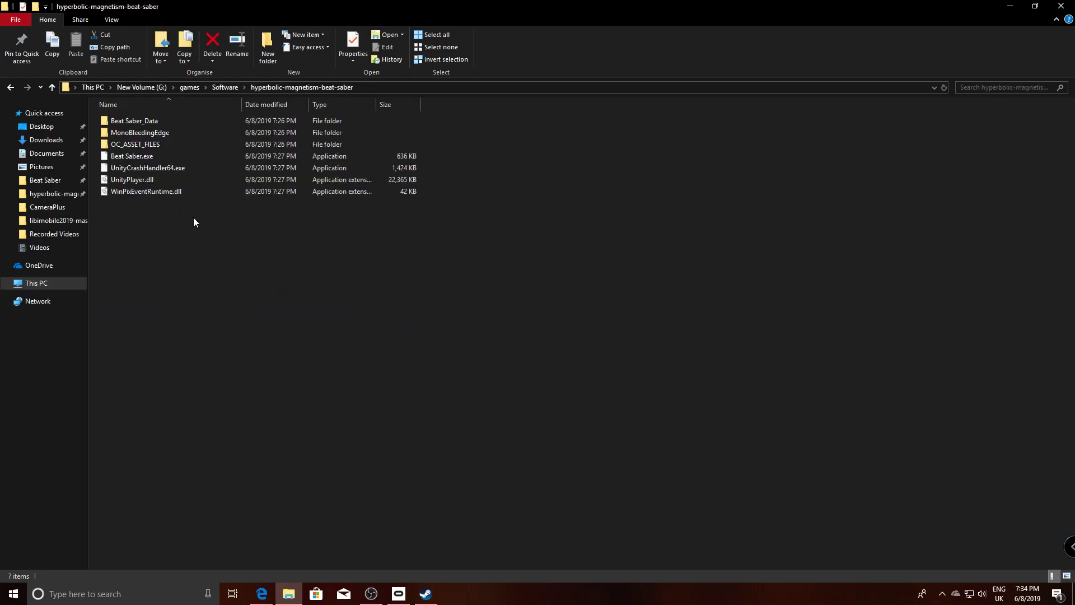
{"action": "left_click_drag", "start_coordinate": [189, 270], "coordinate": [264, 397]}
{"action": "left_click_drag", "start_coordinate": [592, 5], "coordinate": [654, 231]}
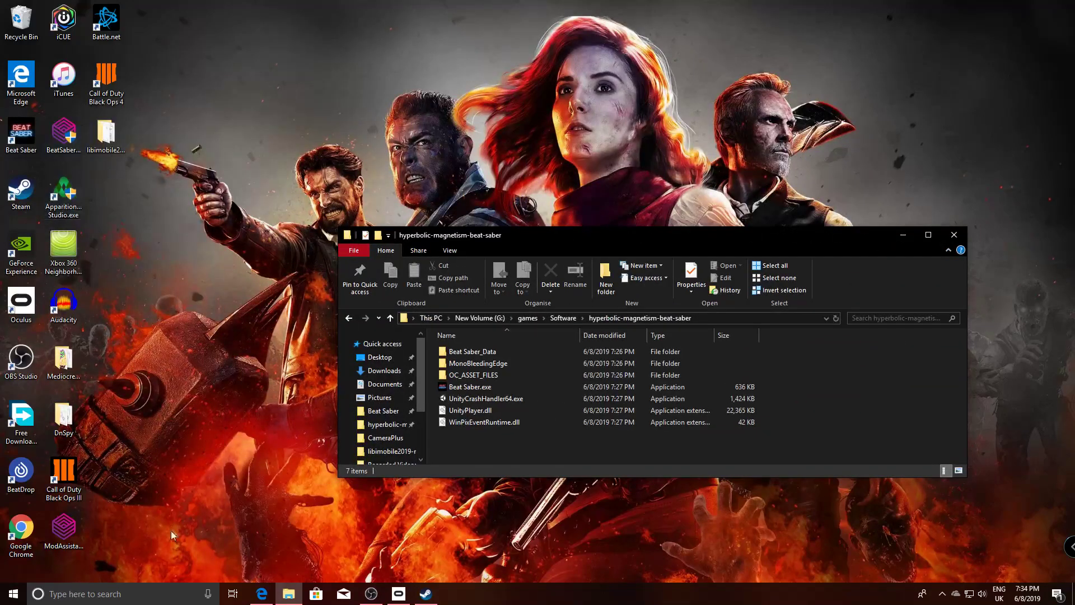
Launch BeatDrop, dock the hyperbolic-magnetism-beat-saber folder window to half the screen, and open BeatDrop's settings
{"action": "left_click", "coordinate": [21, 476]}
{"action": "left_click_drag", "start_coordinate": [557, 236], "coordinate": [1074, 367]}
{"action": "left_click", "coordinate": [434, 110]}
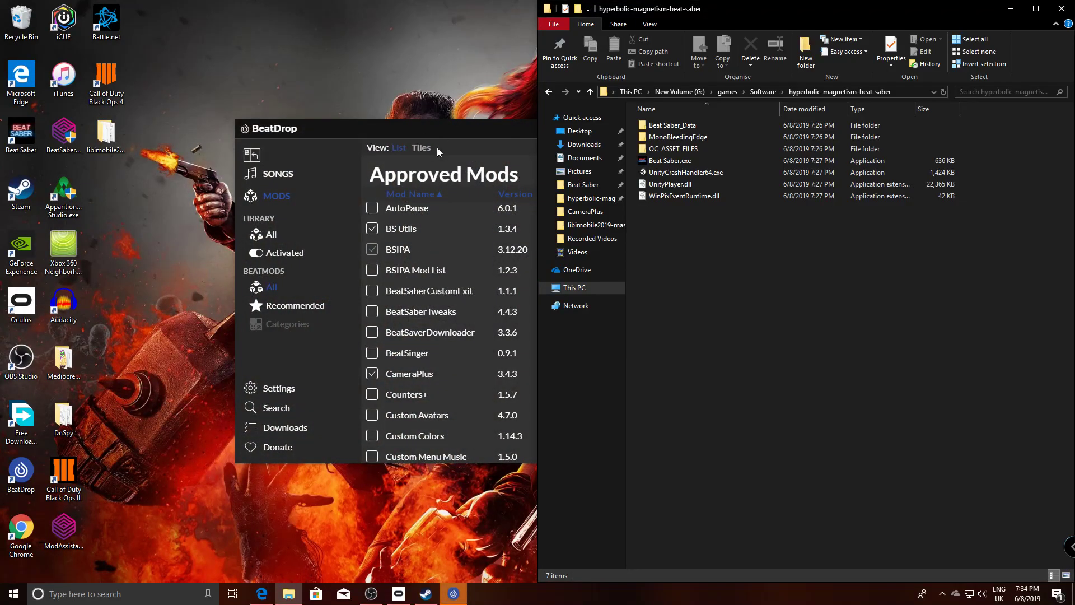
{"action": "left_click", "coordinate": [177, 376]}
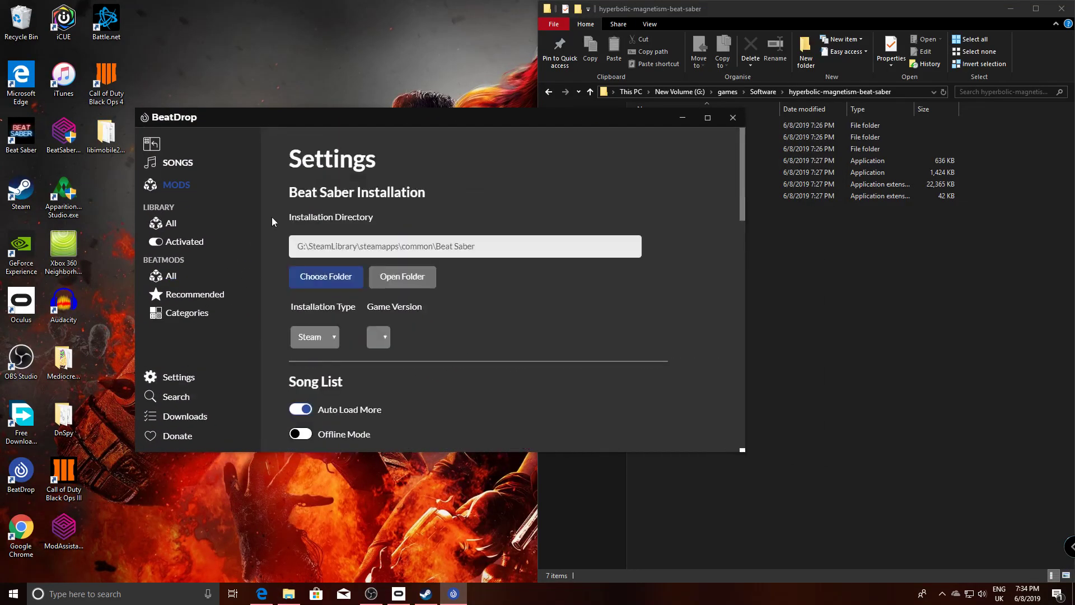
Set BeatDrop's installation directory to the hyperbolic-magnetism-beat-saber folder in games\Software, and reset the view
{"action": "left_click", "coordinate": [356, 277]}
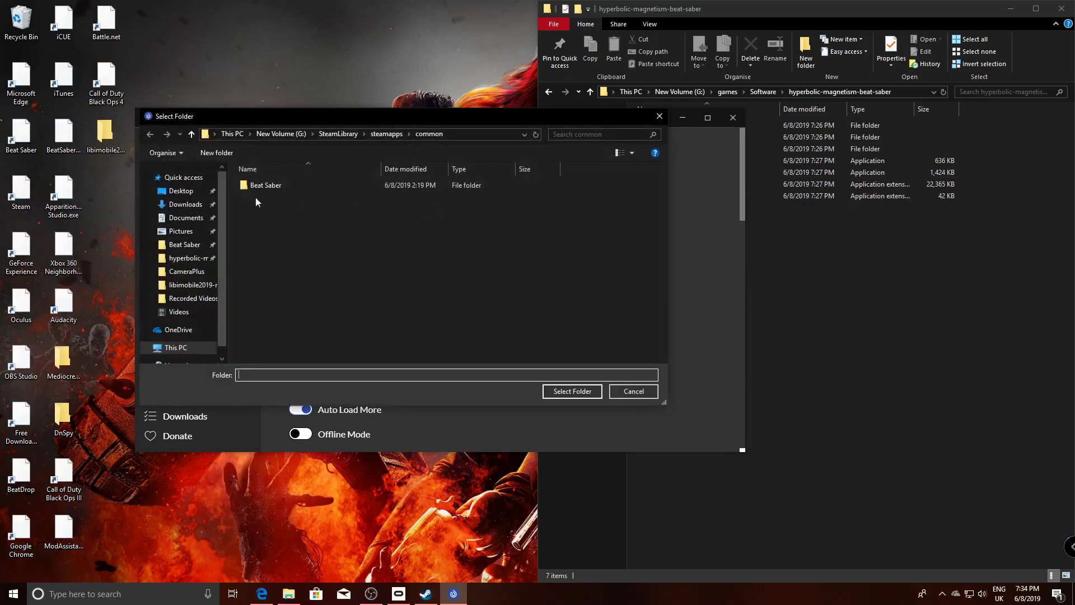
{"action": "left_click", "coordinate": [184, 263]}
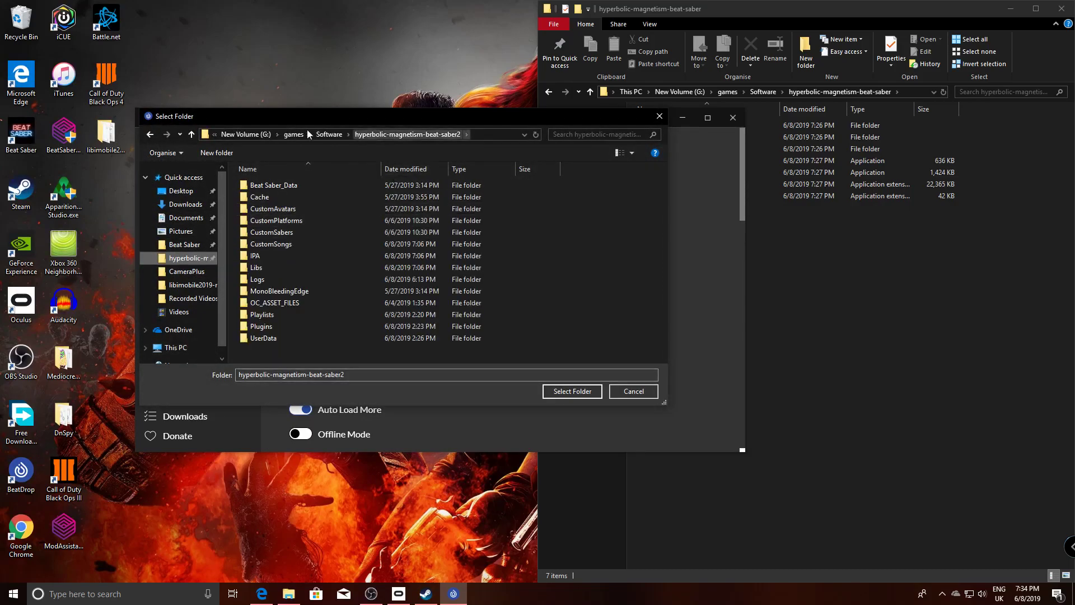
{"action": "left_click", "coordinate": [325, 137]}
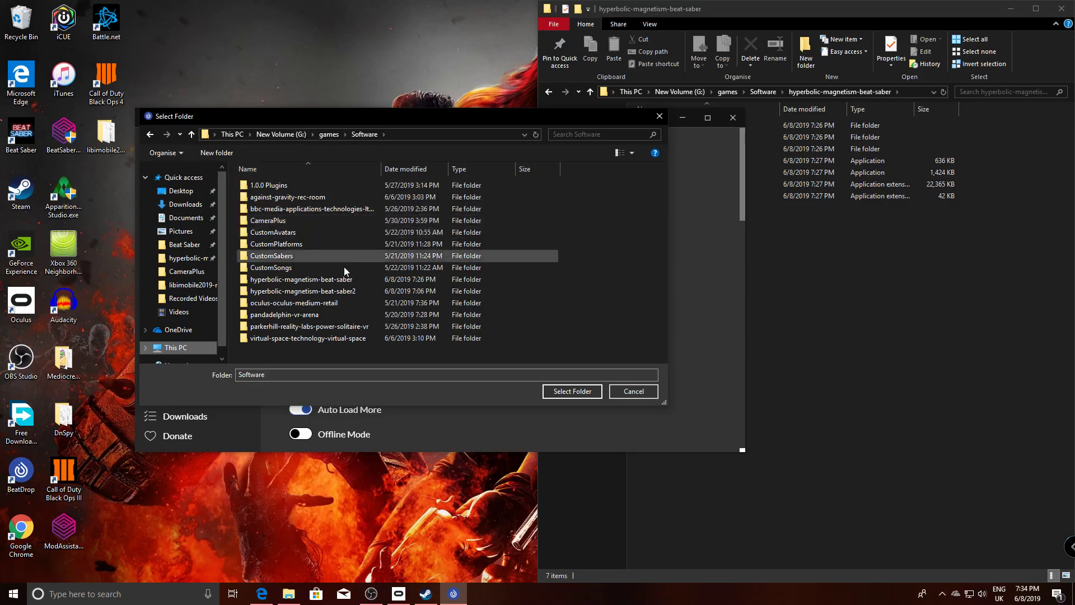
{"action": "double_click", "coordinate": [351, 279]}
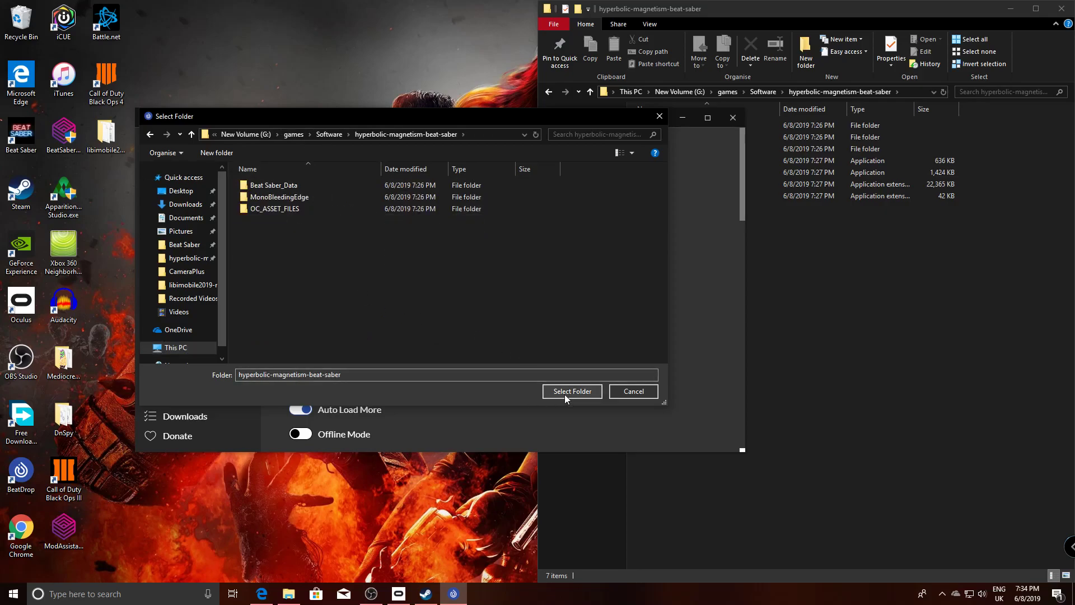
{"action": "left_click", "coordinate": [566, 391]}
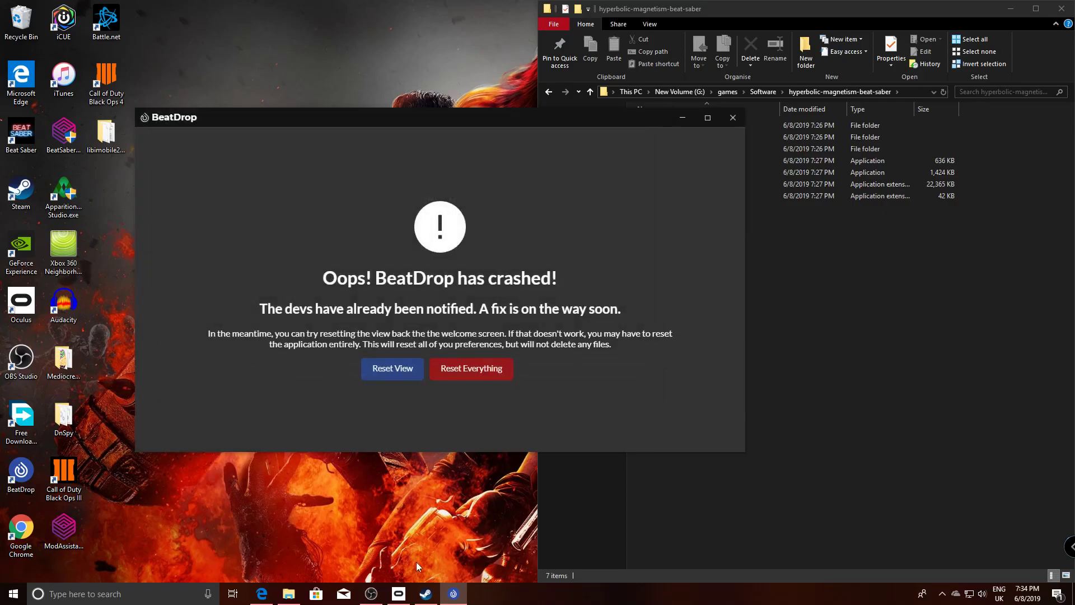
{"action": "left_click", "coordinate": [392, 374]}
Switch to the Oculus app and copy the install location from the first Beat Saber entry's details
{"action": "left_click", "coordinate": [398, 594]}
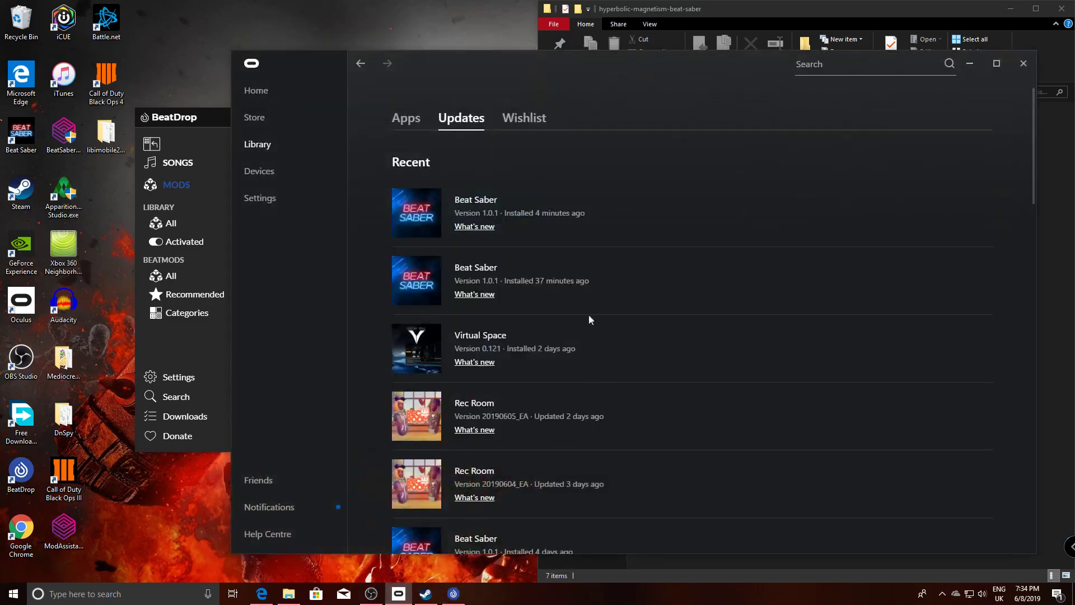
{"action": "left_click", "coordinate": [405, 117]}
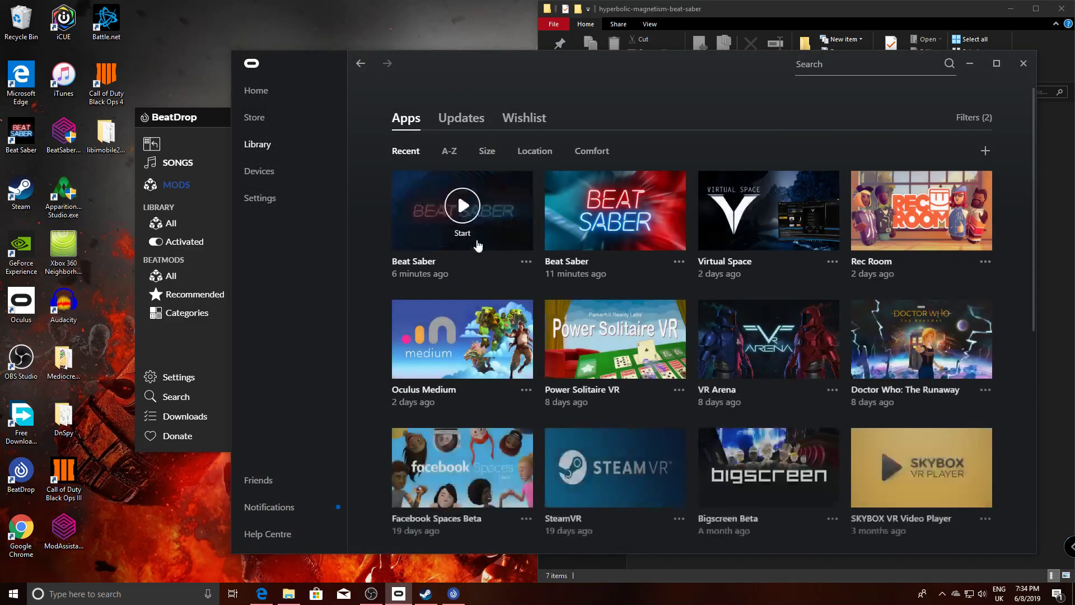
{"action": "left_click", "coordinate": [526, 261]}
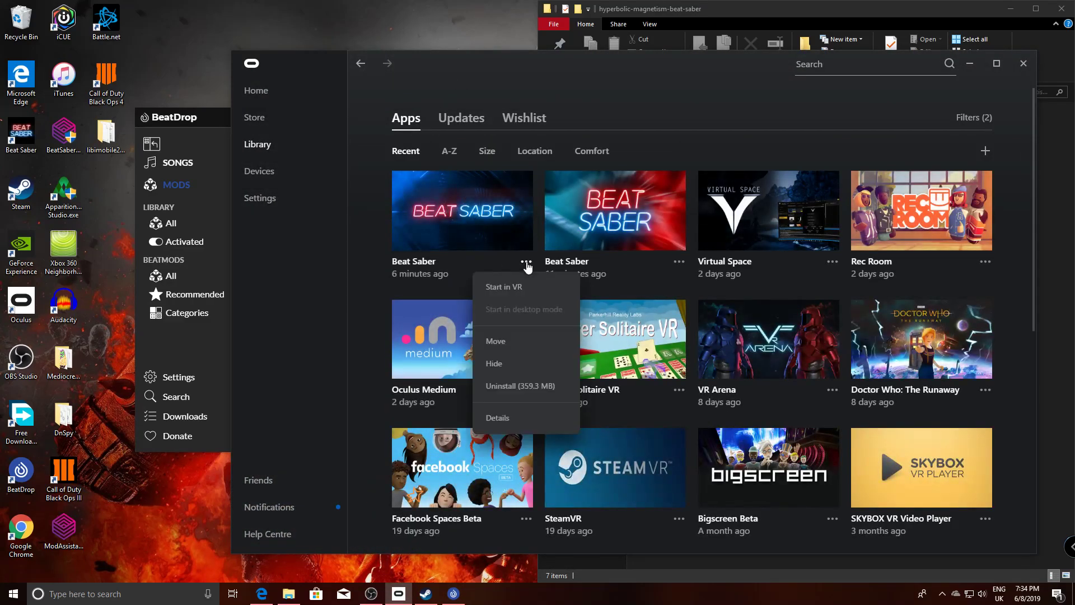
{"action": "left_click", "coordinate": [494, 419]}
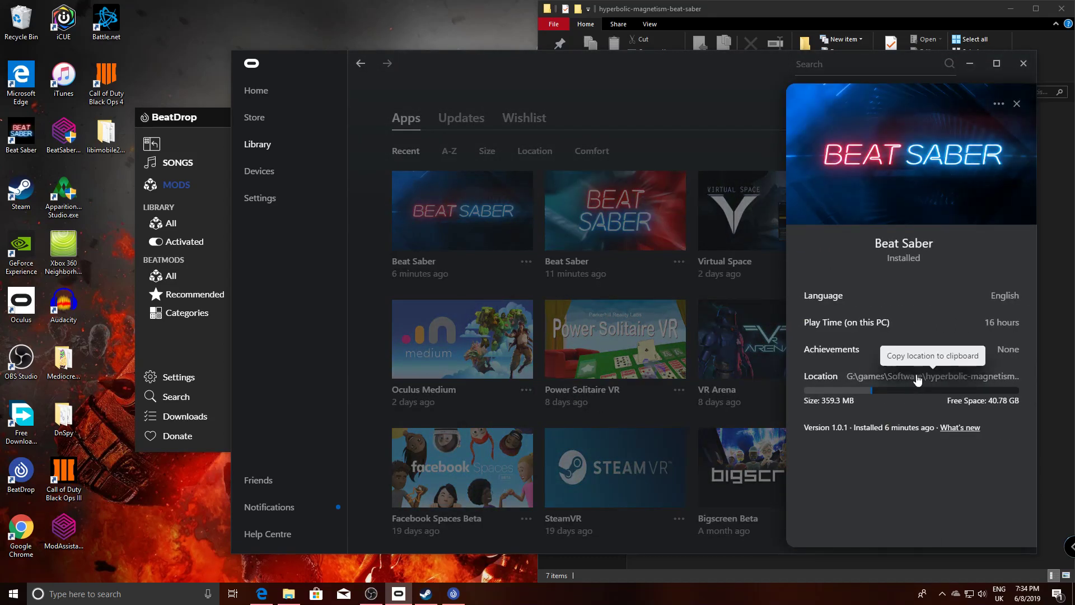
{"action": "left_click", "coordinate": [919, 379]}
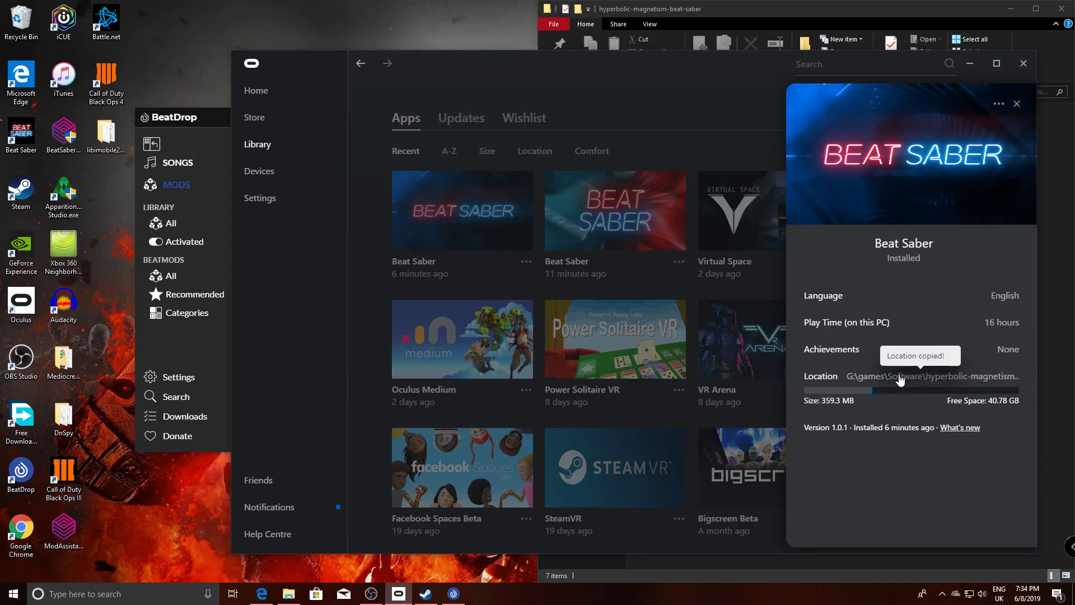
Go to the copied Beat Saber install location in the File Explorer window
{"action": "left_click", "coordinate": [707, 4]}
{"action": "left_click", "coordinate": [902, 91]}
{"action": "key", "text": "BackSpace"}
{"action": "right_click", "coordinate": [902, 91]}
{"action": "left_click", "coordinate": [946, 136]}
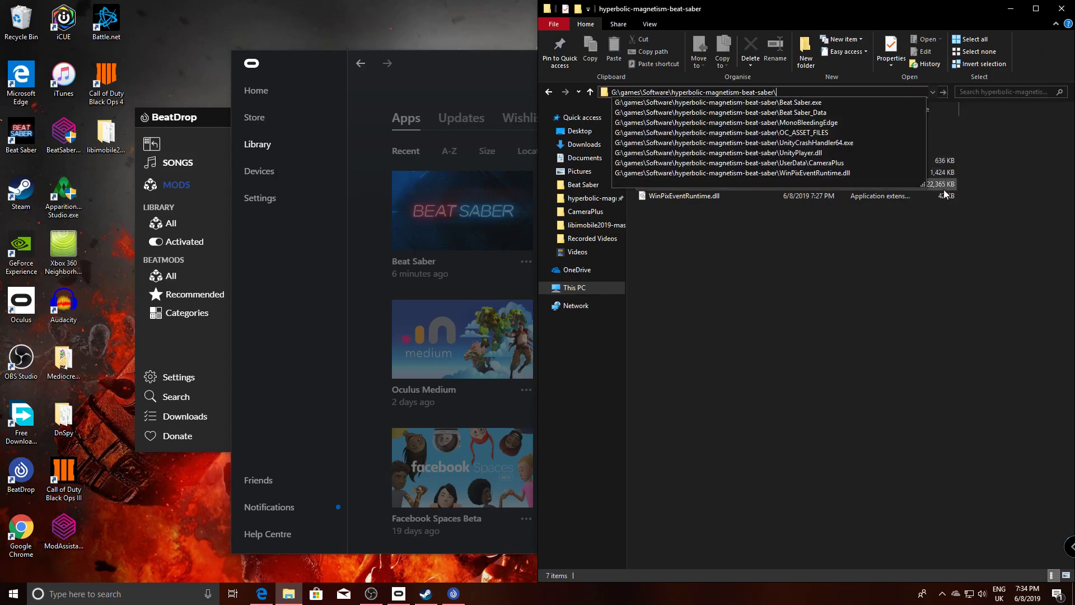
{"action": "key", "text": "Return"}
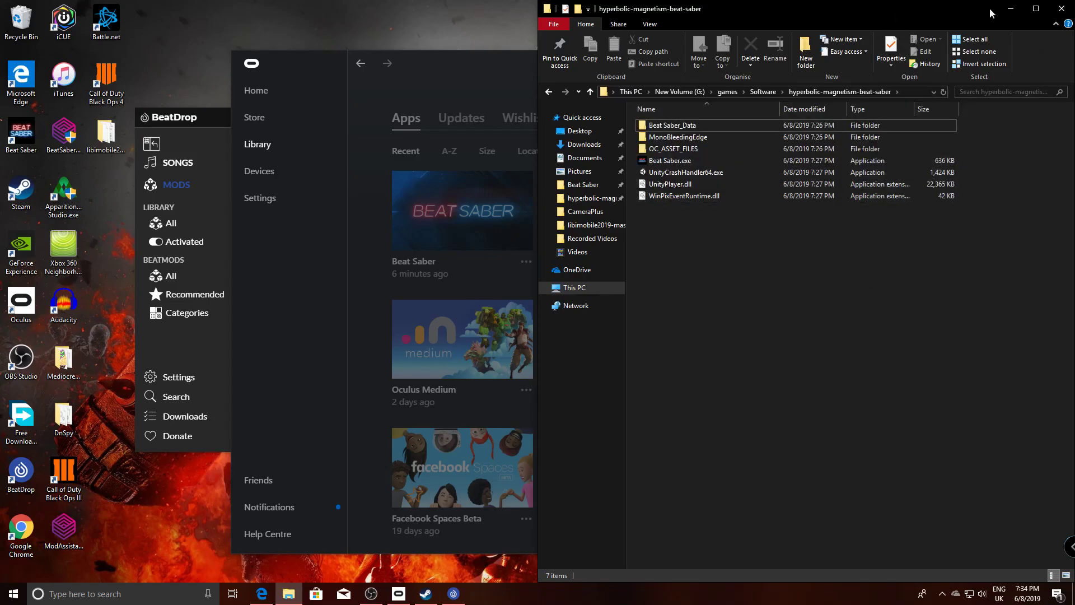
Return to the Oculus library, close the Beat Saber details, and add the detected Beat Saber app
{"action": "left_click", "coordinate": [354, 331]}
{"action": "left_click", "coordinate": [354, 335]}
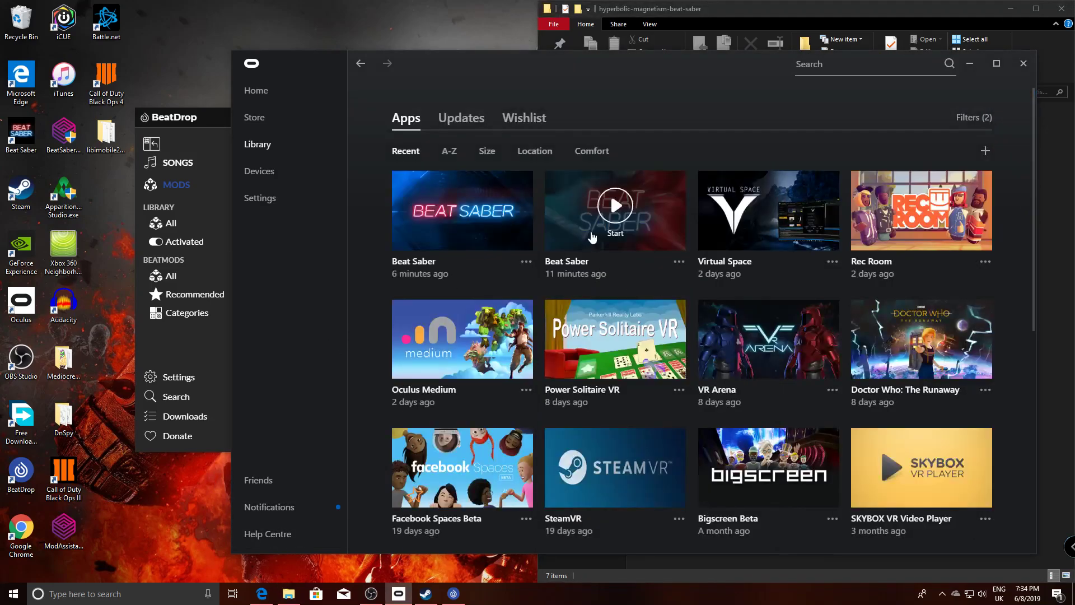
{"action": "left_click", "coordinate": [985, 150]}
{"action": "left_click", "coordinate": [536, 274]}
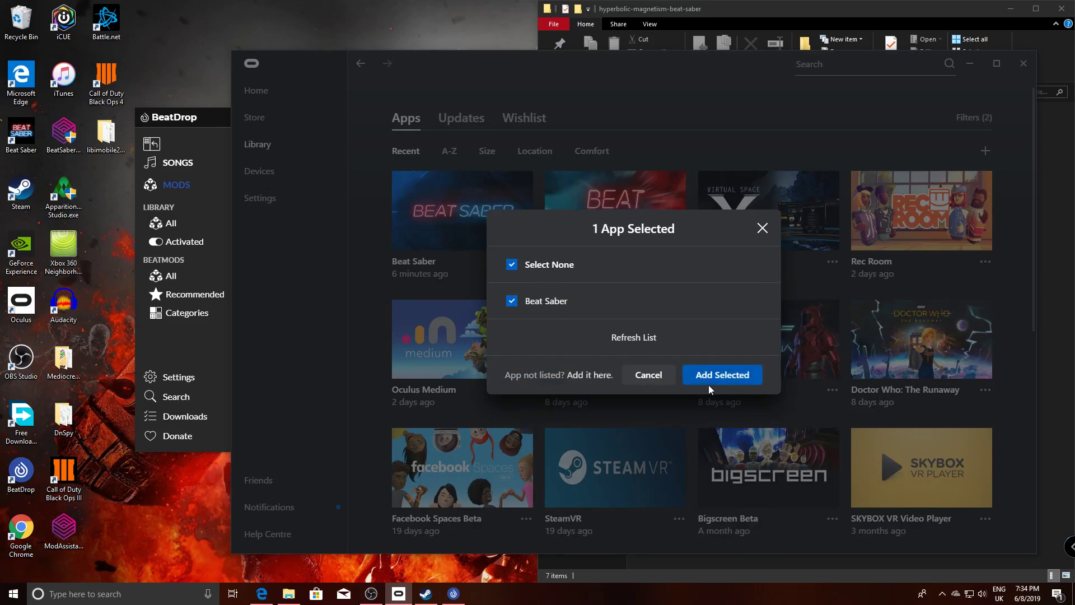
{"action": "left_click", "coordinate": [711, 379]}
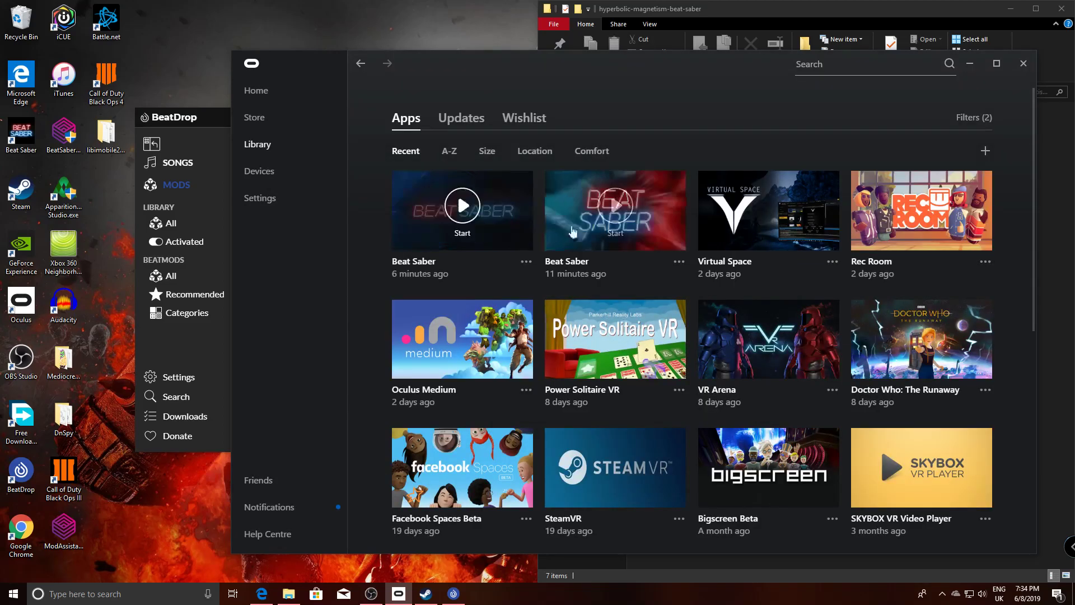
Minimize Oculus, move the BeatDrop window aside, and launch Beat Saber.exe from the hyperbolic-magnetism-beat-saber folder
{"action": "left_click", "coordinate": [969, 64]}
{"action": "left_click", "coordinate": [368, 225]}
{"action": "left_click_drag", "start_coordinate": [485, 116], "coordinate": [292, 143]}
{"action": "double_click", "coordinate": [748, 161]}
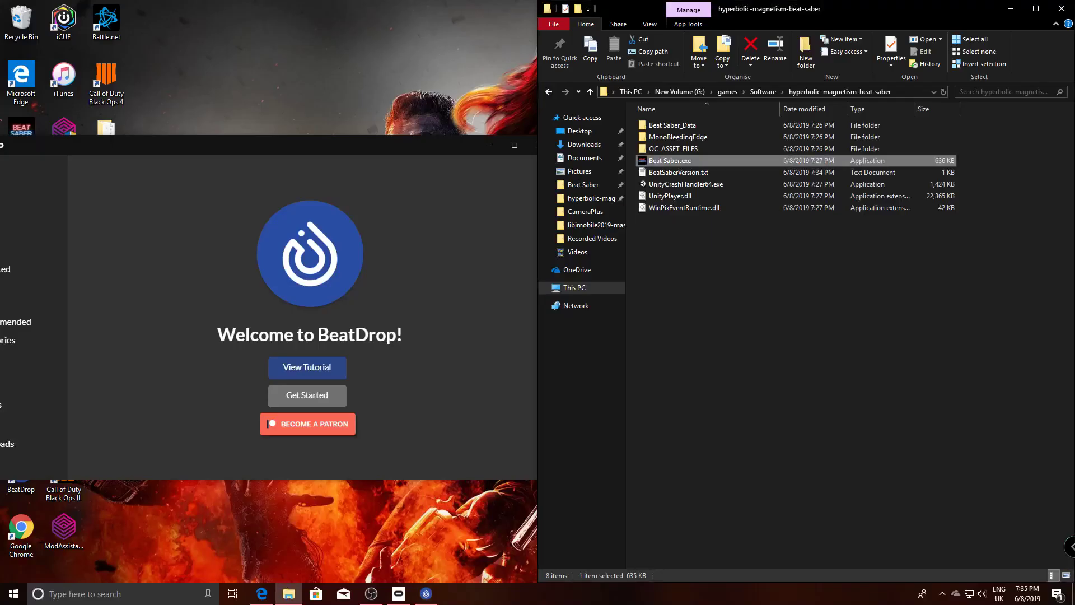
{"action": "double_click", "coordinate": [734, 160]}
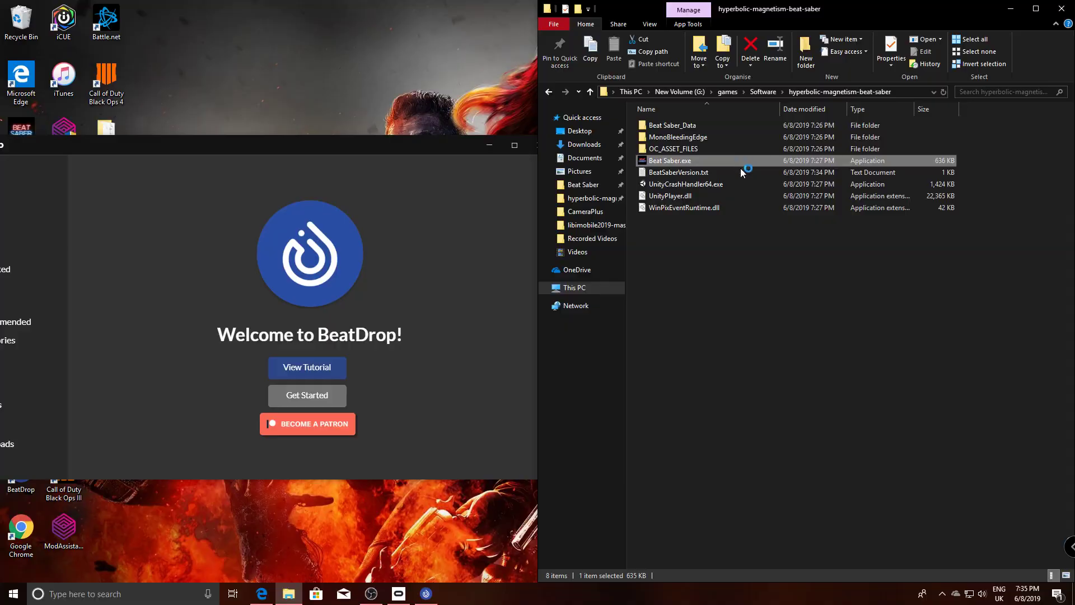
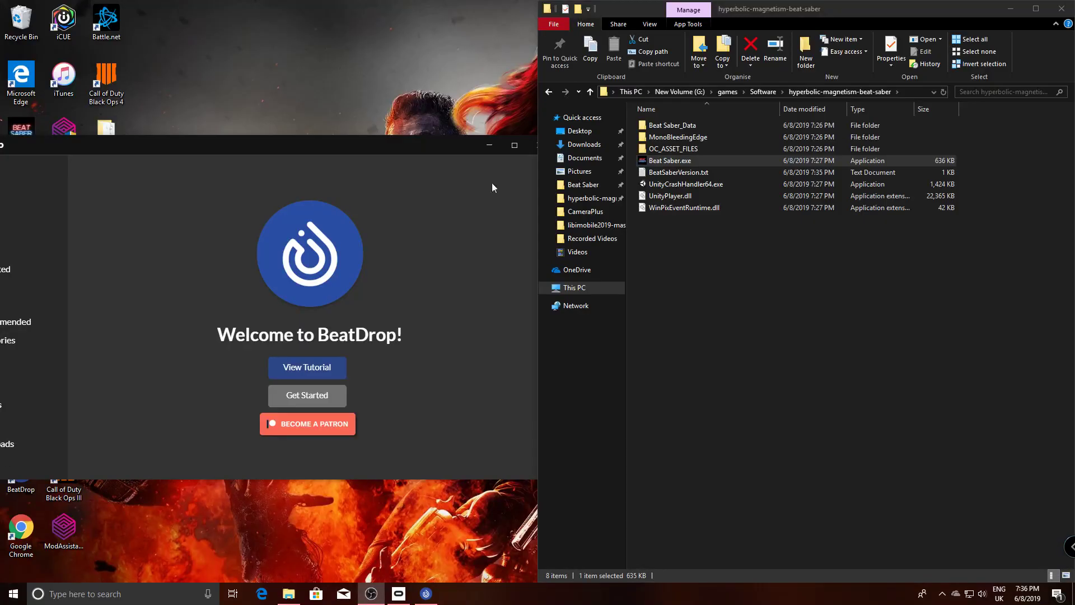
Bring BeatDrop fully into view and configure its settings for game version 1.0.0 and installation type Oculus
{"action": "left_click", "coordinate": [399, 178]}
{"action": "left_click_drag", "start_coordinate": [381, 145], "coordinate": [471, 129]}
{"action": "left_click", "coordinate": [84, 392]}
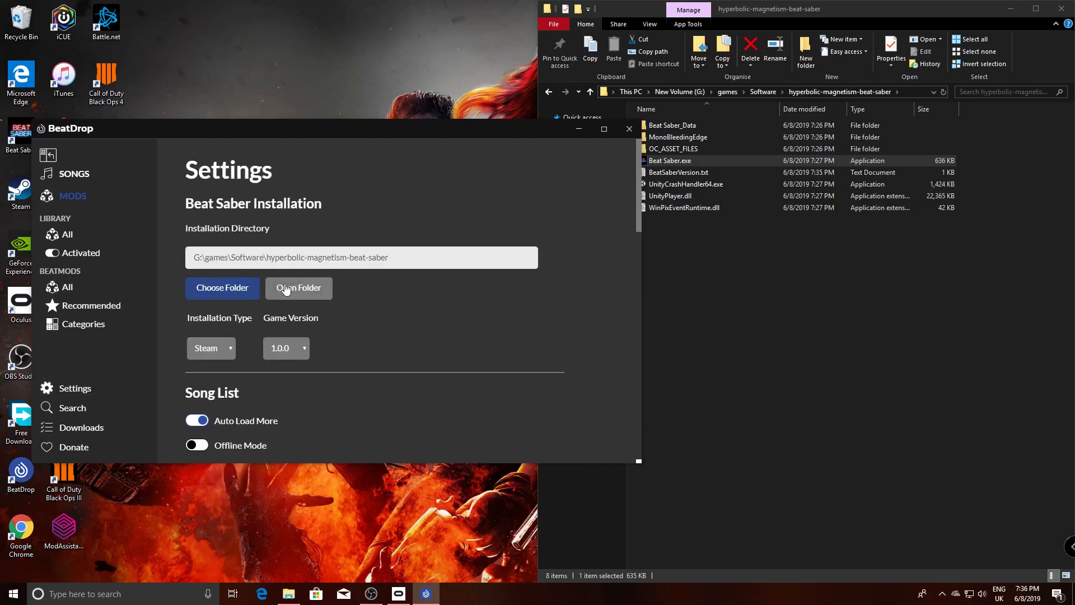
{"action": "left_click", "coordinate": [223, 350]}
{"action": "left_click", "coordinate": [225, 356]}
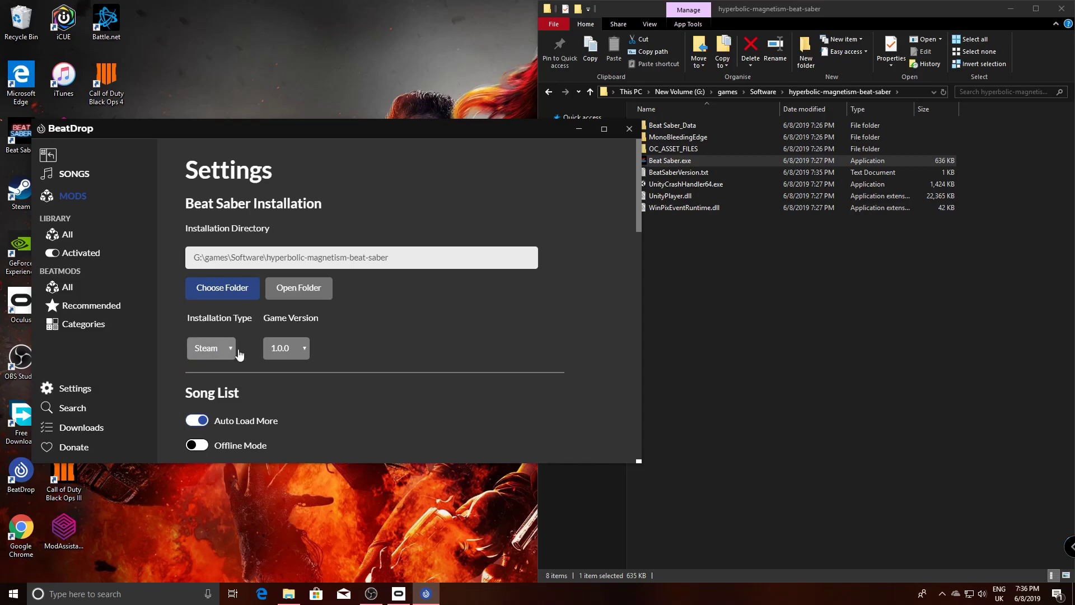
{"action": "left_click", "coordinate": [287, 356]}
{"action": "left_click", "coordinate": [290, 367]}
{"action": "left_click", "coordinate": [211, 348]}
{"action": "left_click", "coordinate": [200, 374]}
Scan the Oculus installation for mods from BeatDrop's download settings, and reopen the settings to repeat the scan
{"action": "scroll", "coordinate": [221, 379], "scroll_direction": "down", "scroll_amount": 7}
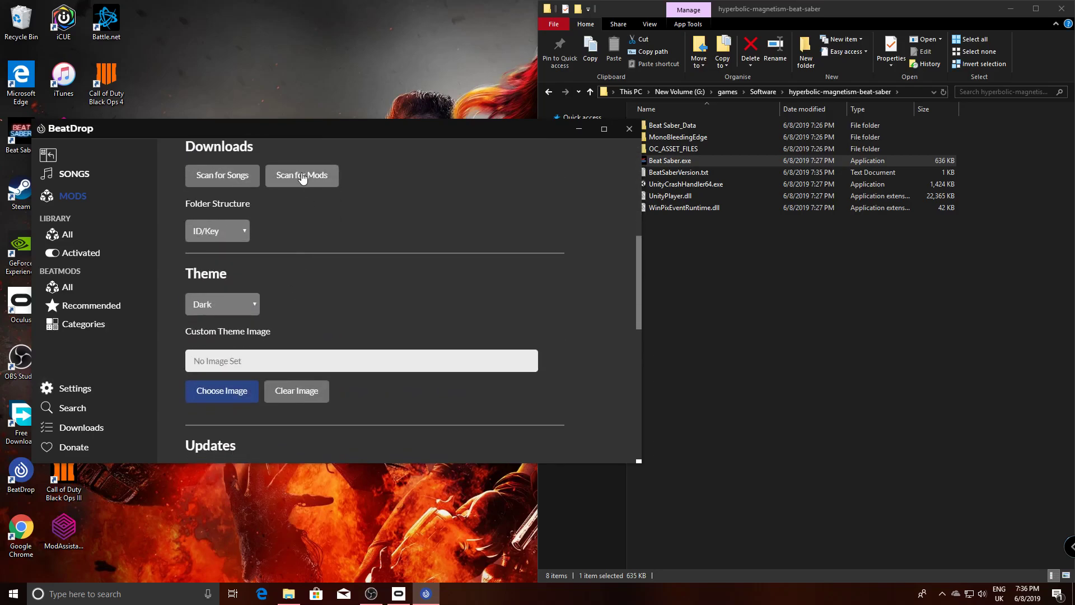
{"action": "left_click", "coordinate": [305, 178]}
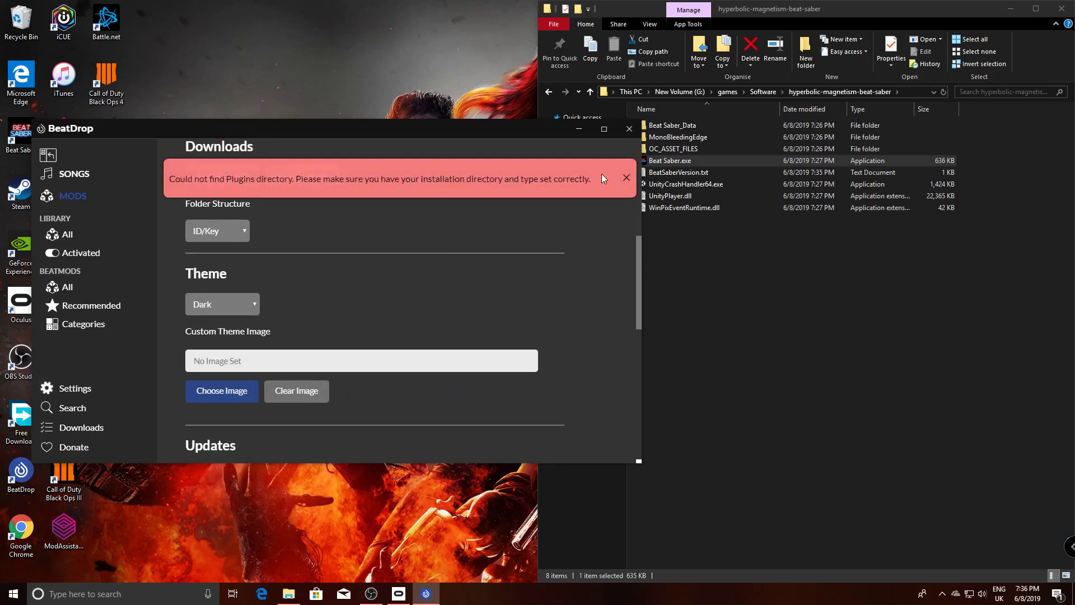
{"action": "left_click", "coordinate": [299, 176]}
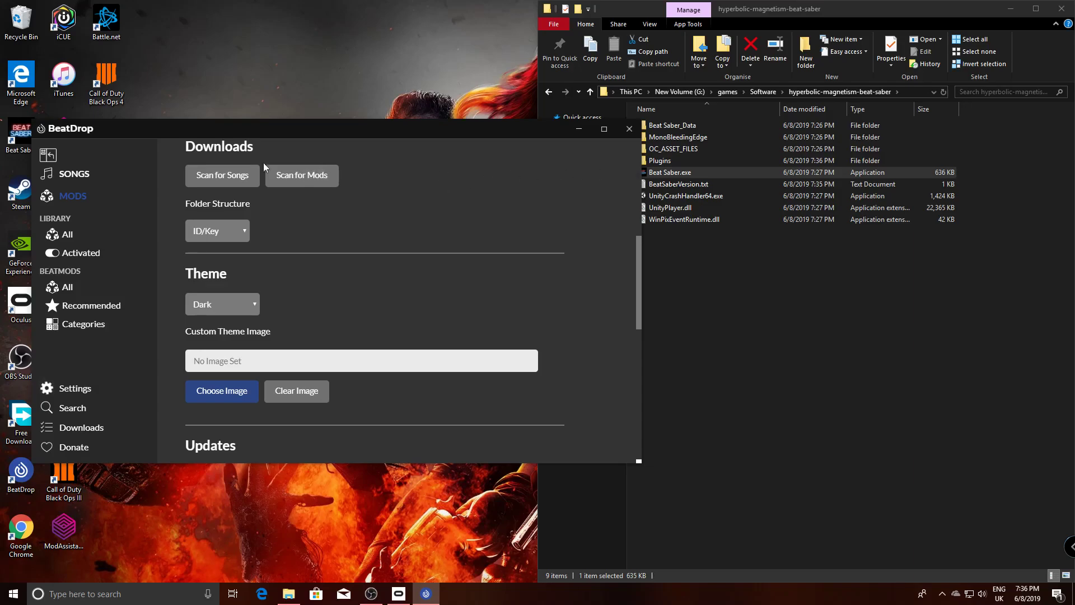
{"action": "left_click", "coordinate": [287, 382]}
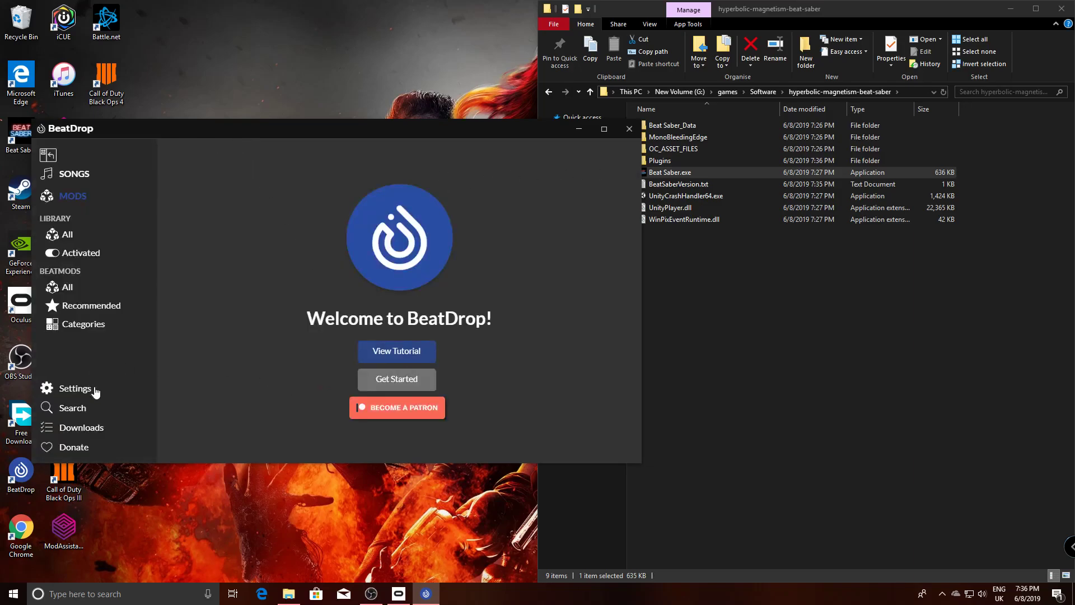
{"action": "left_click", "coordinate": [74, 388]}
{"action": "scroll", "coordinate": [224, 344], "scroll_direction": "down", "scroll_amount": 3}
{"action": "scroll", "coordinate": [235, 344], "scroll_direction": "down", "scroll_amount": 1}
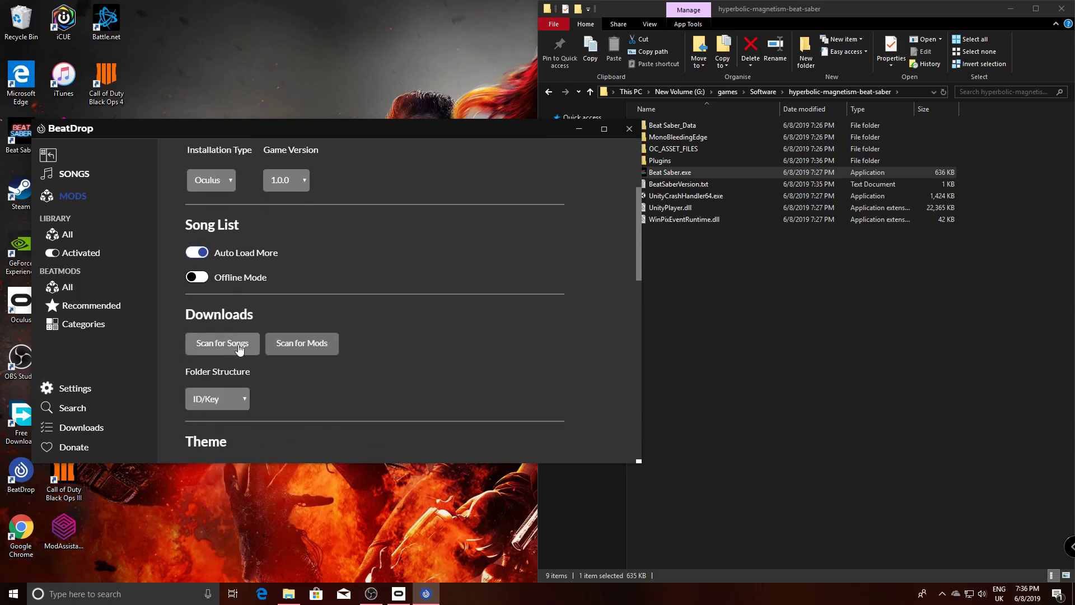
{"action": "left_click", "coordinate": [289, 382]}
{"action": "left_click", "coordinate": [81, 388]}
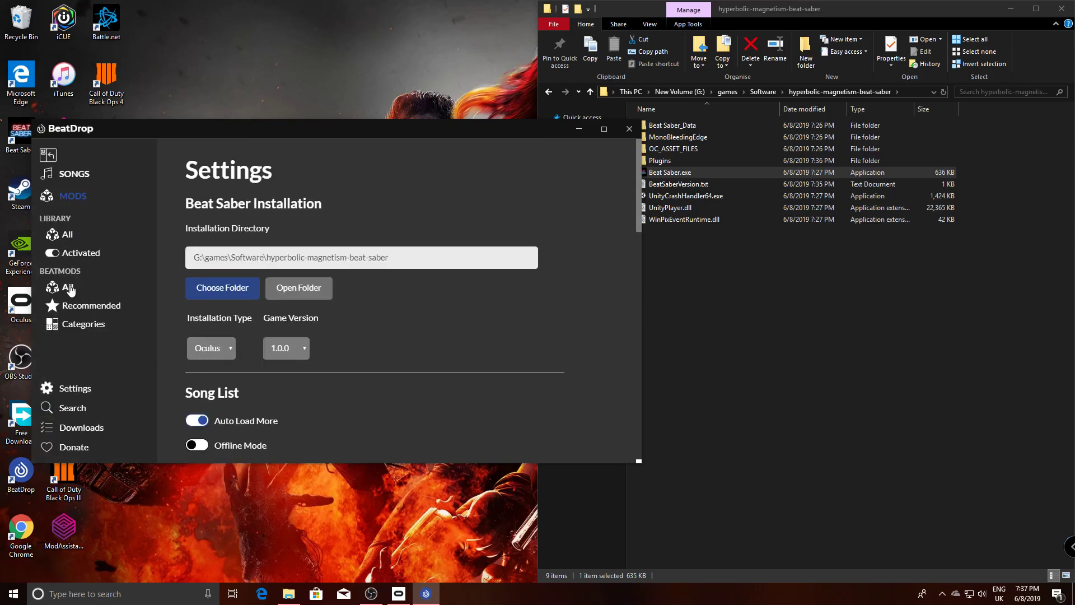
Install BS Utils and BSIPA Mod List from the list of all approved mods, and dismiss the notification
{"action": "left_click", "coordinate": [88, 289]}
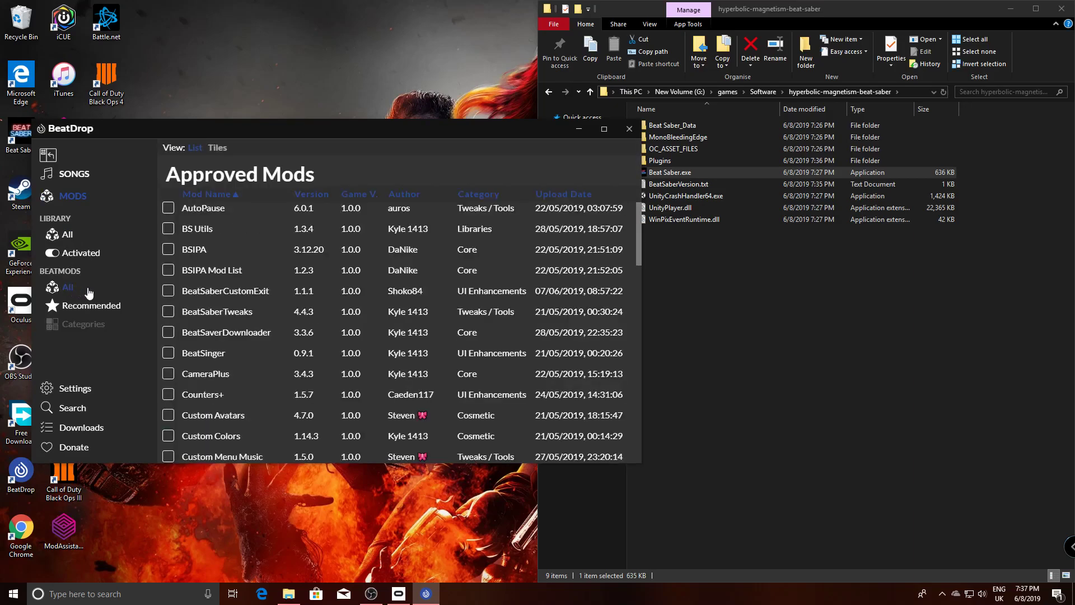
{"action": "left_click", "coordinate": [173, 230]}
{"action": "left_click", "coordinate": [168, 270]}
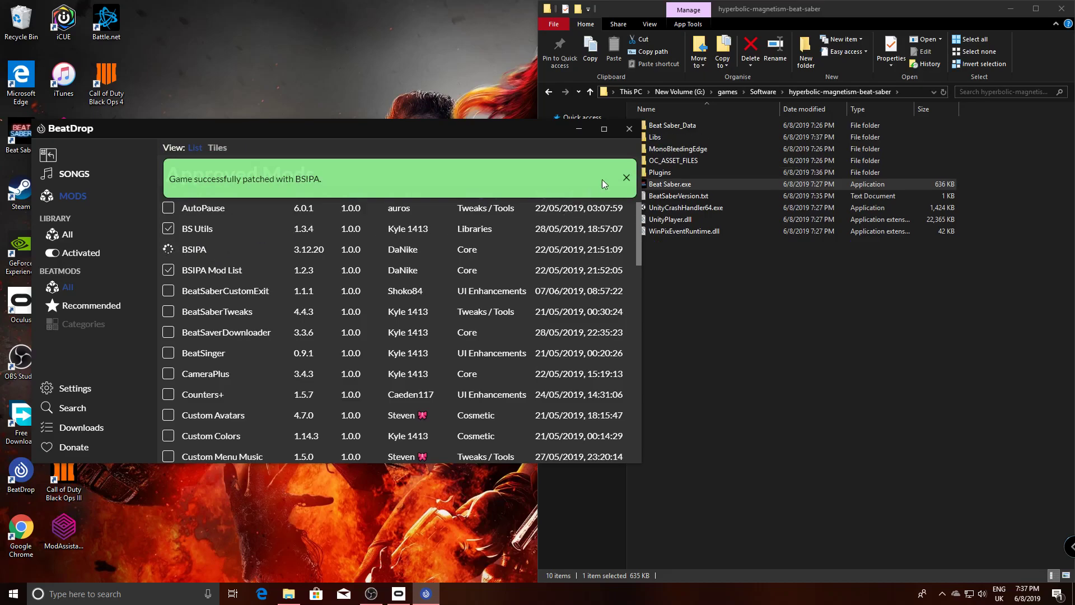
{"action": "left_click", "coordinate": [624, 179]}
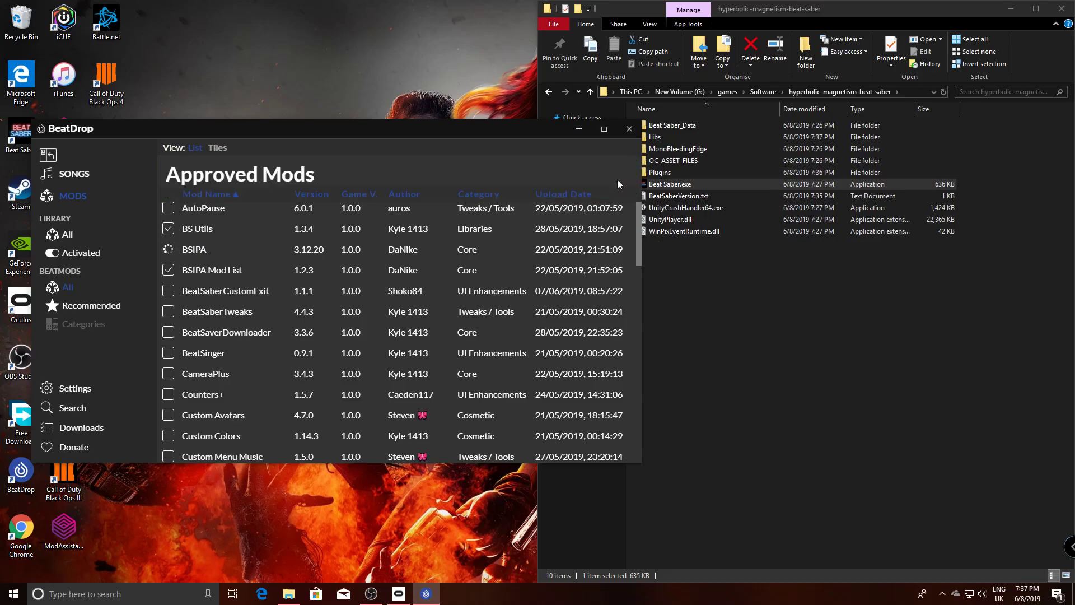
Check the BSIPA details page and the settings, and install BSIPA from the approved mods list
{"action": "left_click", "coordinate": [194, 251]}
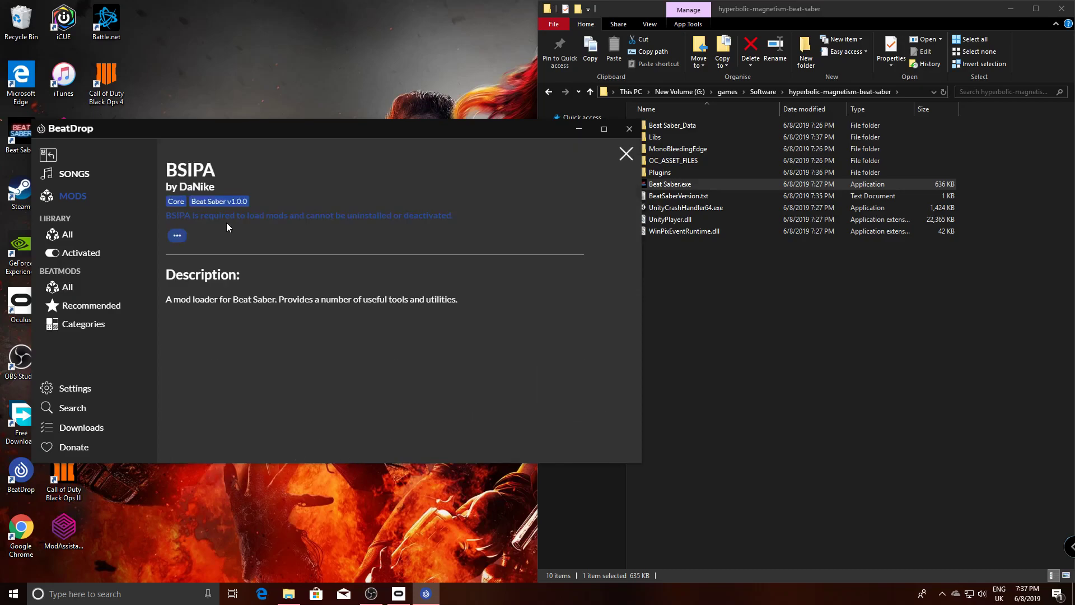
{"action": "left_click", "coordinate": [626, 162]}
{"action": "left_click", "coordinate": [178, 254]}
{"action": "left_click", "coordinate": [626, 162]}
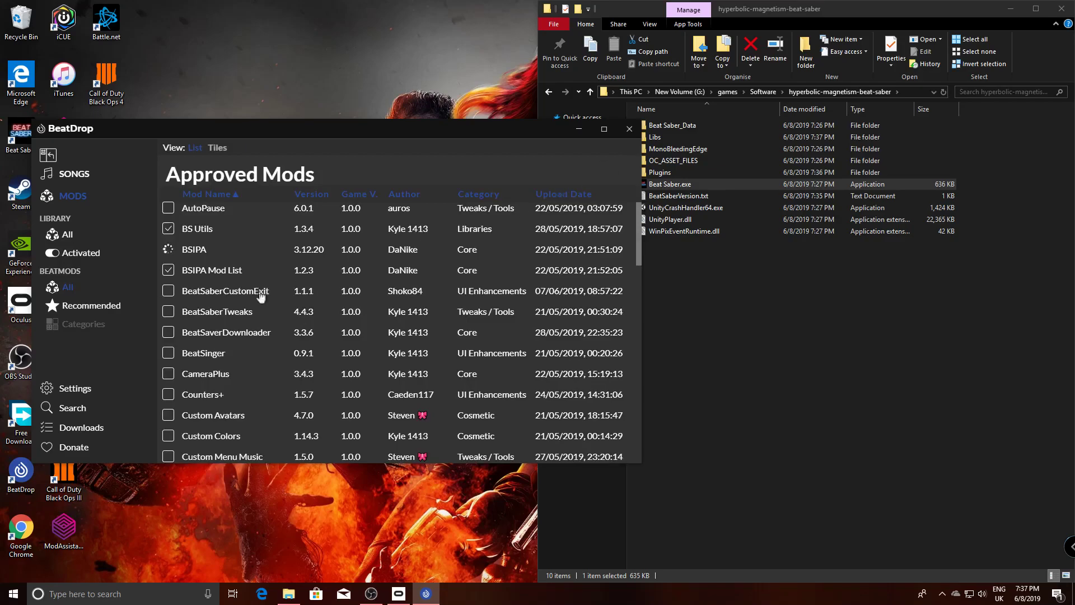
{"action": "left_click", "coordinate": [70, 389]}
{"action": "scroll", "coordinate": [336, 341], "scroll_direction": "down", "scroll_amount": 3}
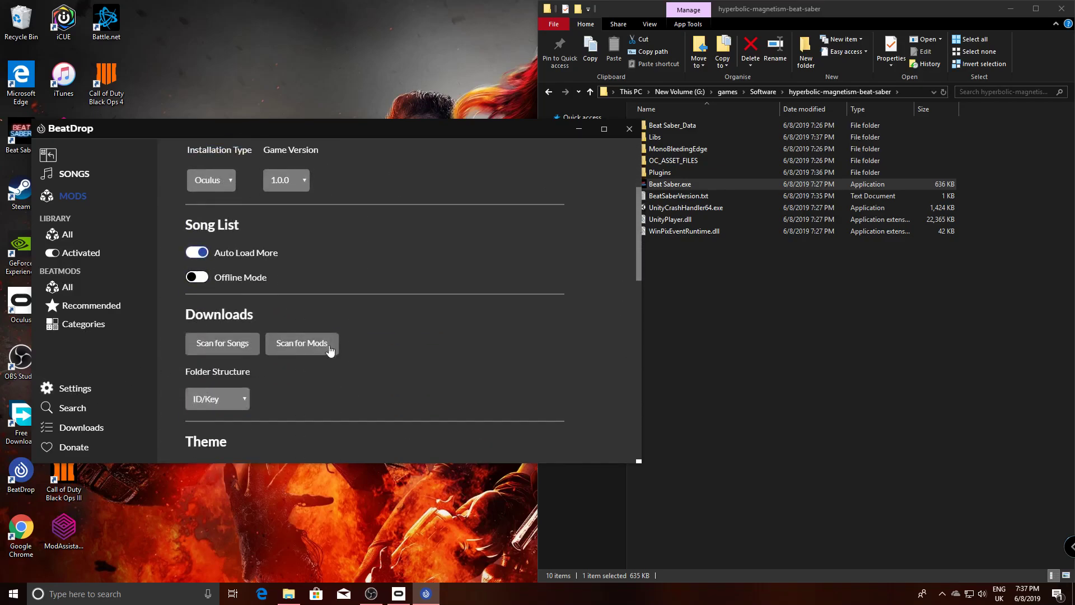
{"action": "left_click", "coordinate": [65, 287]}
{"action": "left_click", "coordinate": [168, 251]}
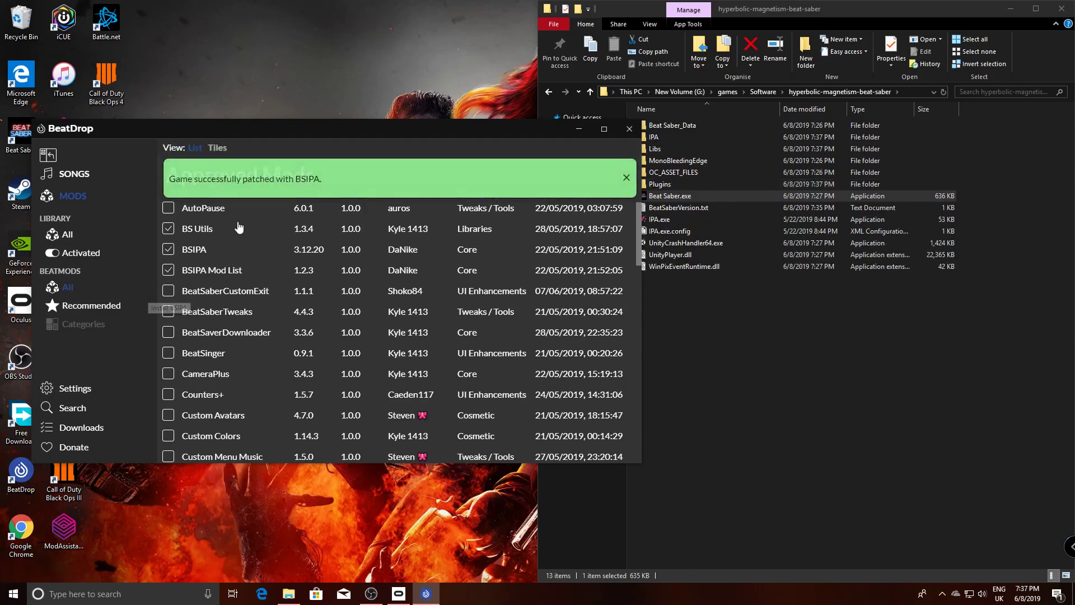
Dismiss the patch notification and install CameraPlus, CustomUI and Harmony from the approved mods list
{"action": "left_click", "coordinate": [625, 180]}
{"action": "scroll", "coordinate": [279, 317], "scroll_direction": "down", "scroll_amount": 5}
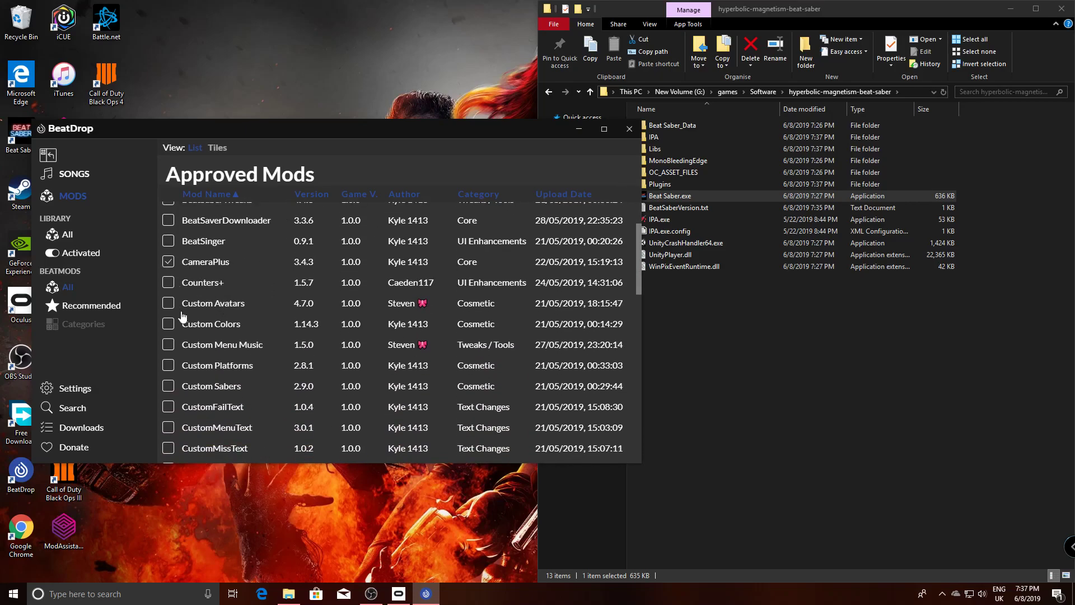
{"action": "scroll", "coordinate": [182, 319], "scroll_direction": "down", "scroll_amount": 6}
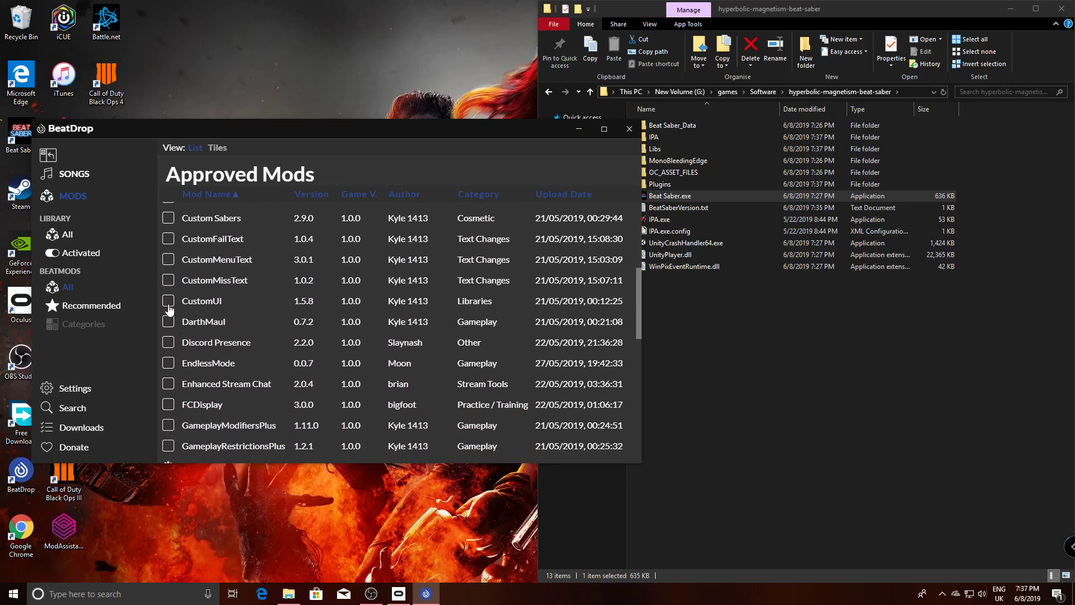
{"action": "scroll", "coordinate": [168, 309], "scroll_direction": "down", "scroll_amount": 8}
{"action": "left_click", "coordinate": [168, 244]}
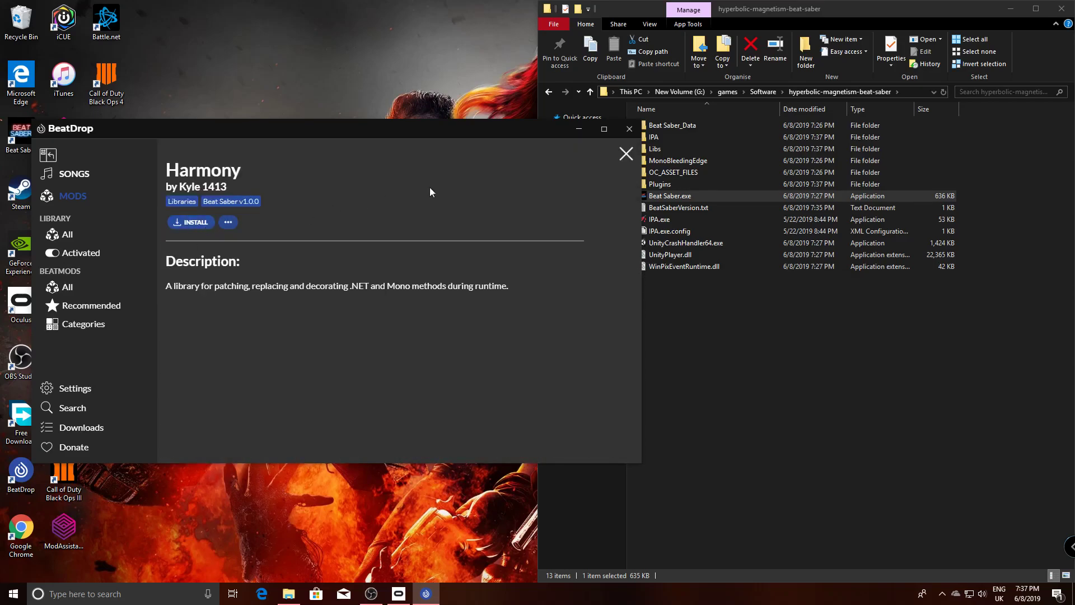
{"action": "left_click", "coordinate": [626, 154]}
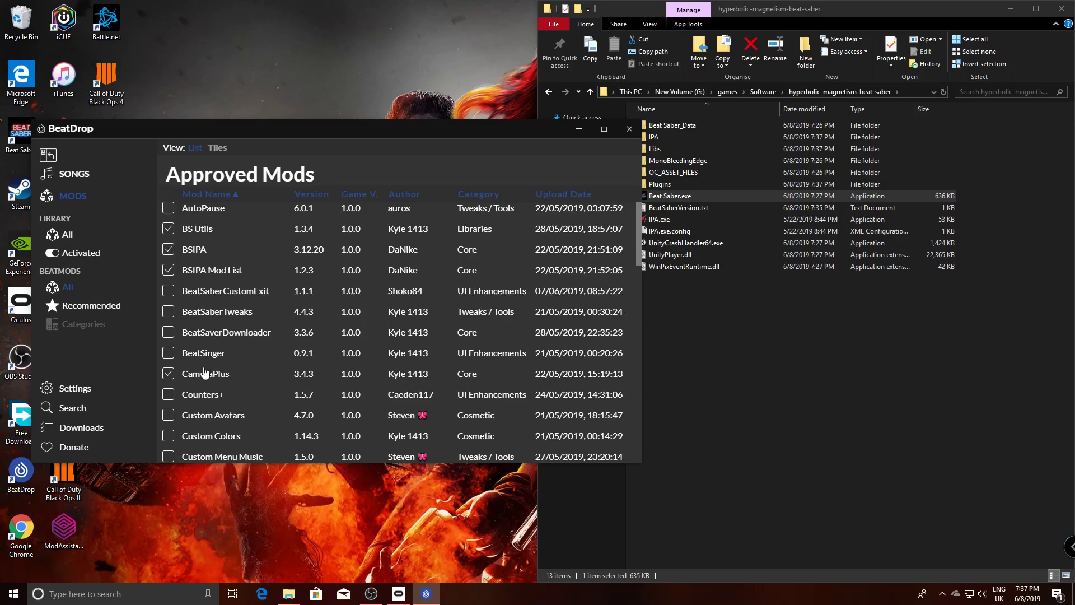
{"action": "scroll", "coordinate": [205, 373], "scroll_direction": "down", "scroll_amount": 3}
{"action": "scroll", "coordinate": [206, 368], "scroll_direction": "down", "scroll_amount": 3}
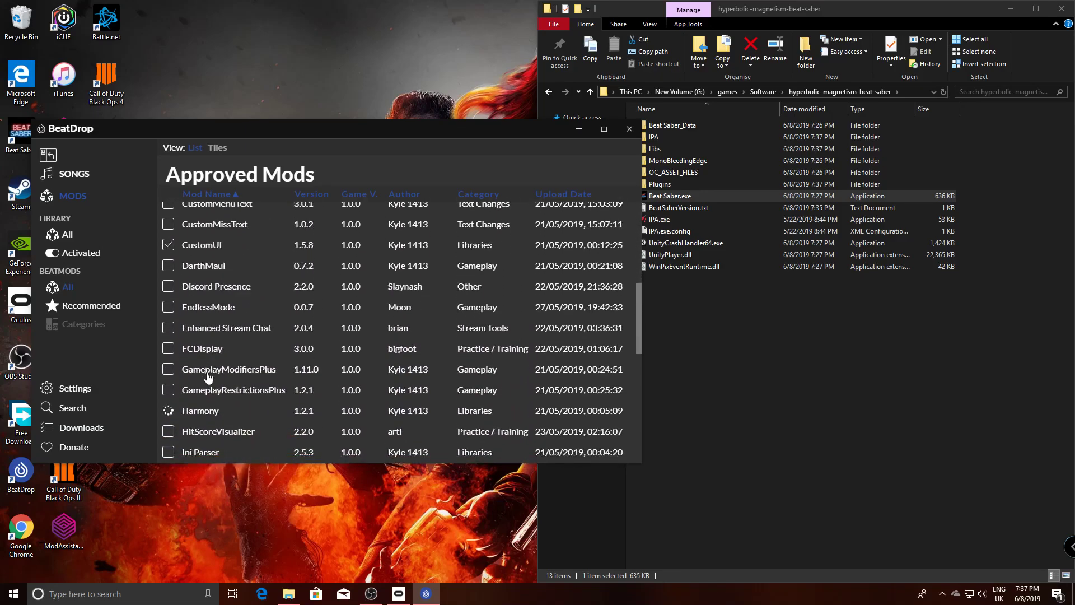
Scan the Oculus installation for mods from the download settings and return to the list of all approved mods
{"action": "left_click", "coordinate": [74, 390]}
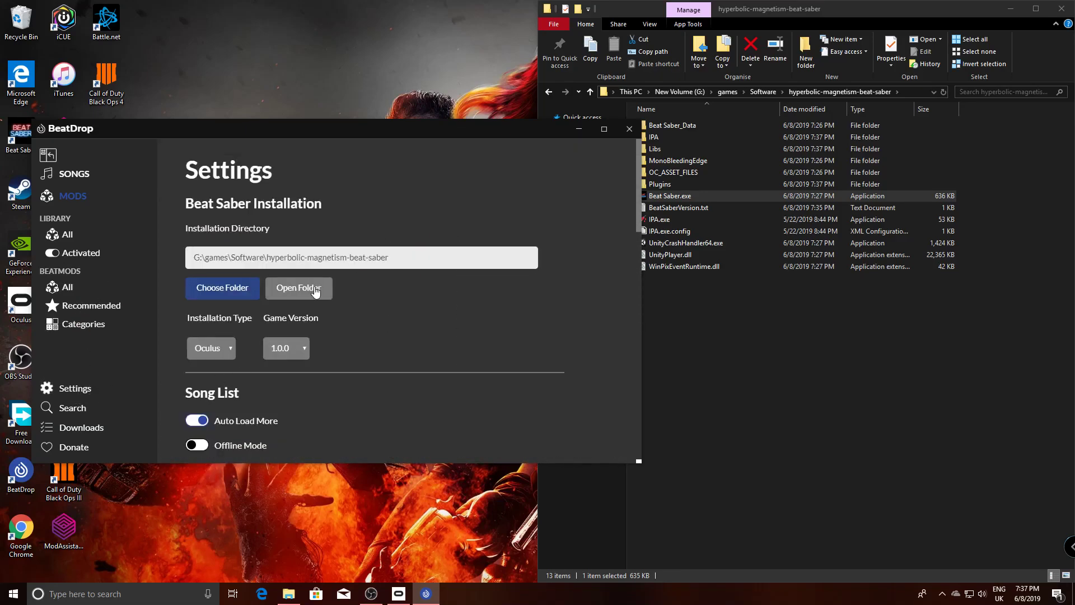
{"action": "scroll", "coordinate": [329, 383], "scroll_direction": "down", "scroll_amount": 5}
{"action": "left_click", "coordinate": [303, 345]}
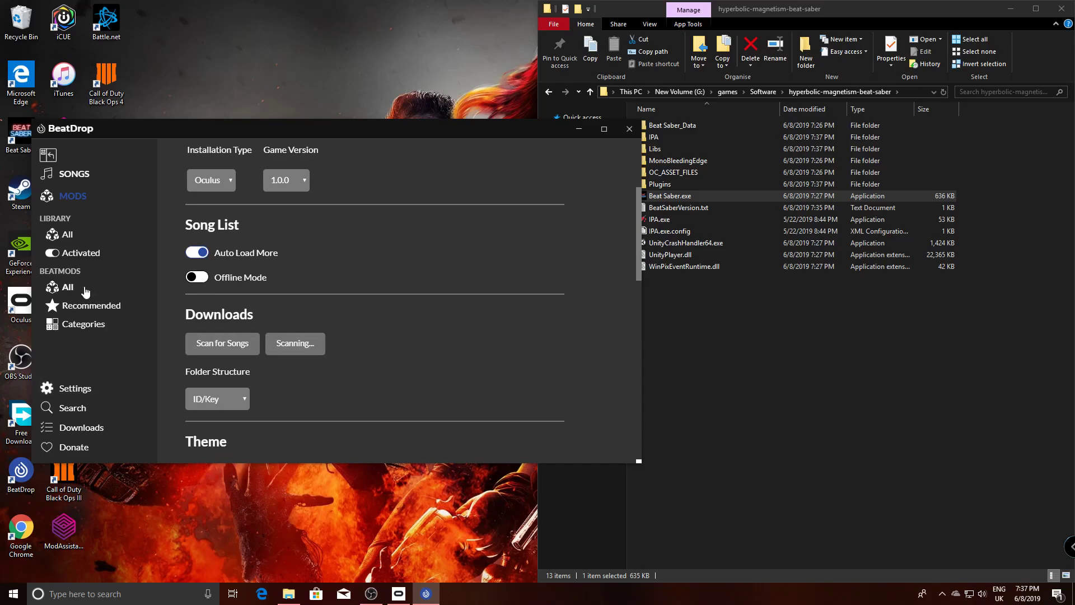
{"action": "left_click", "coordinate": [67, 288]}
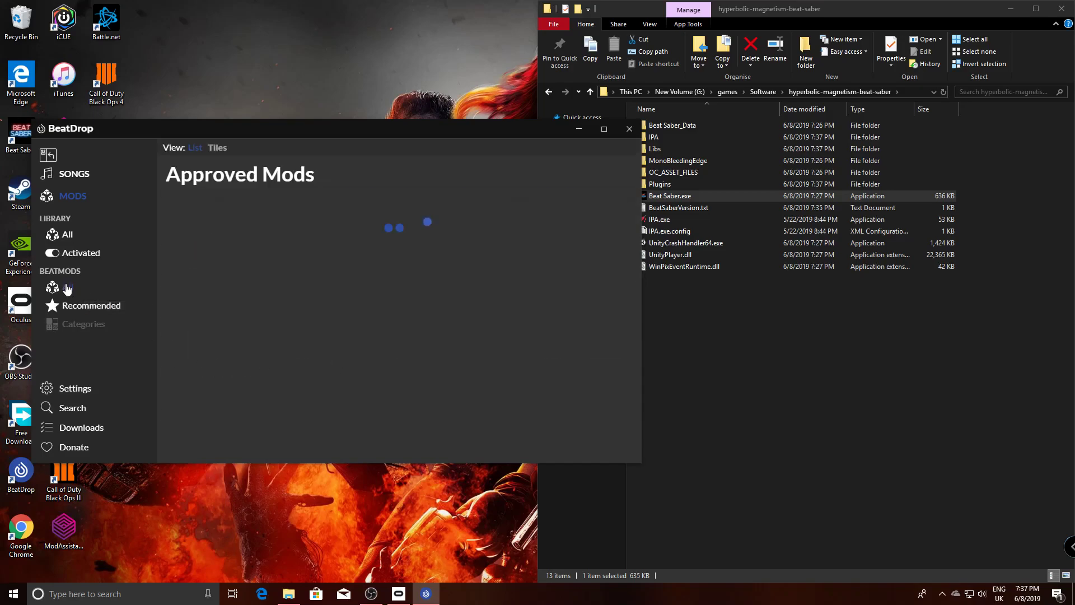
Install Harmony from the approved mods list
{"action": "scroll", "coordinate": [241, 337], "scroll_direction": "down", "scroll_amount": 4}
{"action": "scroll", "coordinate": [242, 337], "scroll_direction": "down", "scroll_amount": 3}
{"action": "left_click", "coordinate": [169, 305]}
{"action": "scroll", "coordinate": [192, 335], "scroll_direction": "down", "scroll_amount": 1}
Install SongLoader, SongBrowser, ScoreSaber and Song Refresh Button from the approved mods list
{"action": "scroll", "coordinate": [193, 337], "scroll_direction": "down", "scroll_amount": 10}
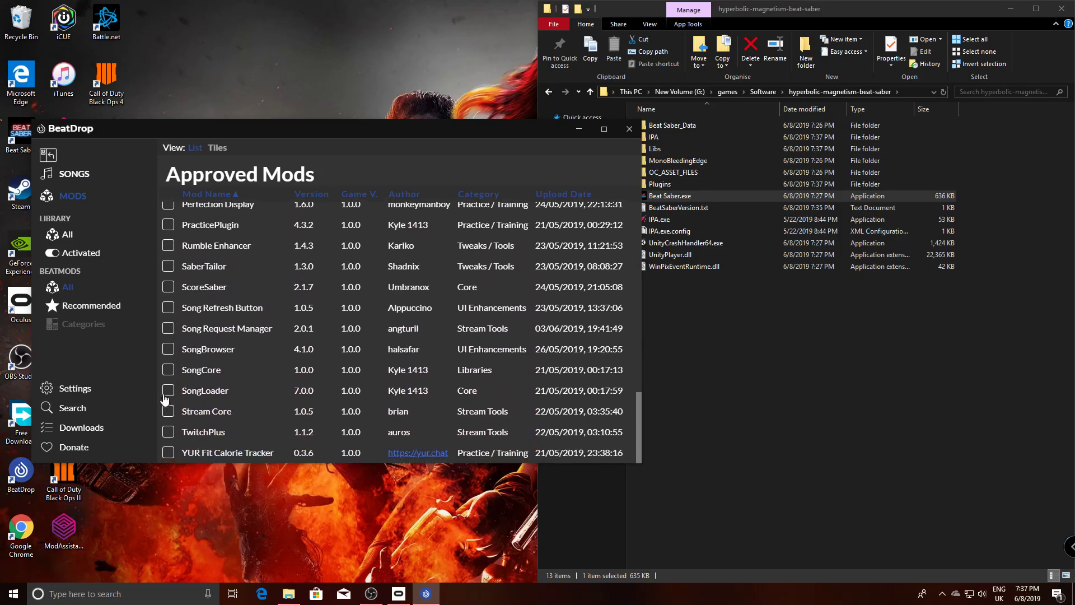
{"action": "left_click", "coordinate": [169, 391]}
{"action": "left_click", "coordinate": [168, 351]}
Install Ini Parser and BeatSaverDownloader from the approved mods list
{"action": "scroll", "coordinate": [189, 334], "scroll_direction": "up", "scroll_amount": 4}
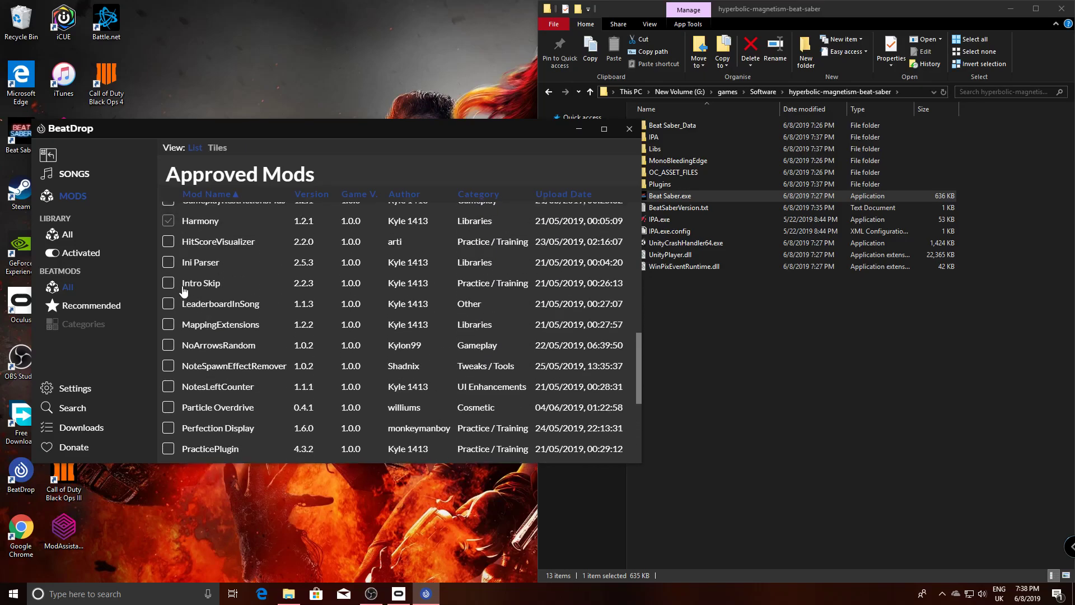
{"action": "left_click", "coordinate": [168, 262]}
{"action": "scroll", "coordinate": [189, 267], "scroll_direction": "up", "scroll_amount": 4}
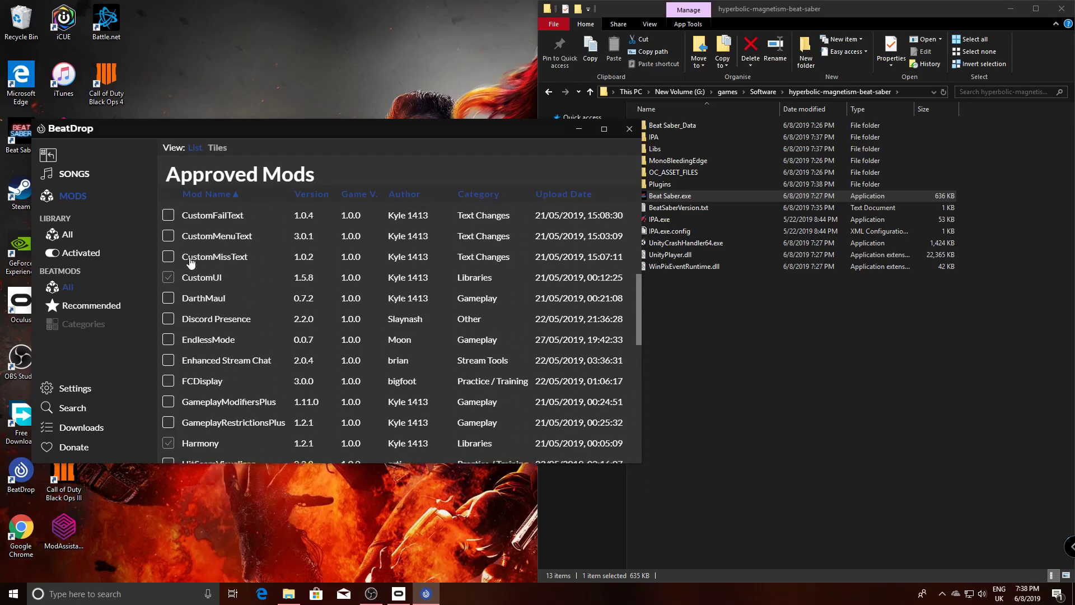
{"action": "scroll", "coordinate": [185, 265], "scroll_direction": "up", "scroll_amount": 4}
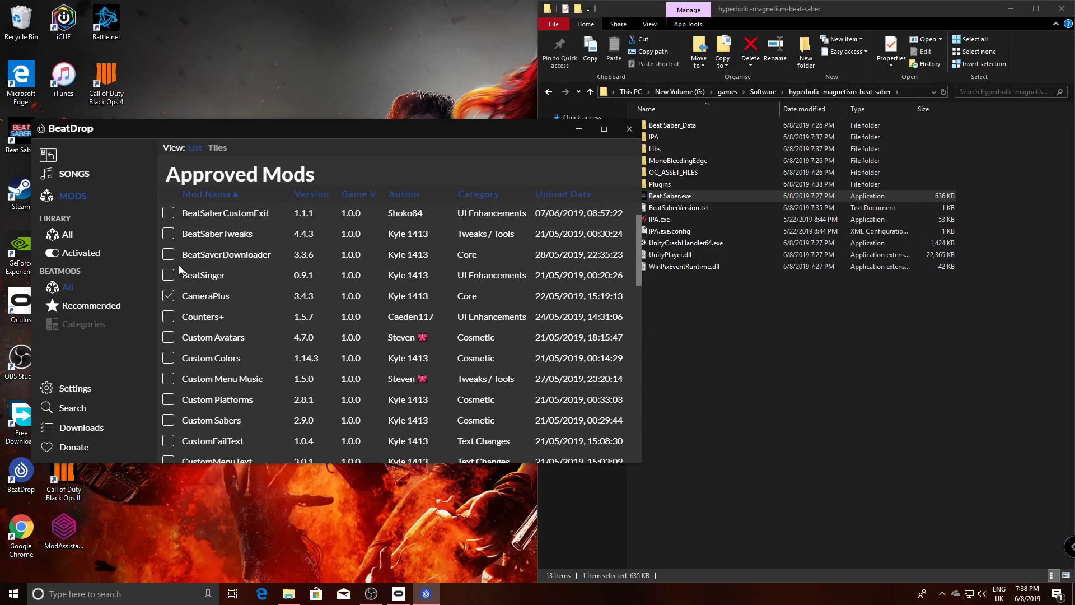
{"action": "left_click", "coordinate": [168, 261]}
Check the BSIPA details page and open the SongLoader entry in the approved mods list
{"action": "scroll", "coordinate": [224, 255], "scroll_direction": "up", "scroll_amount": 1}
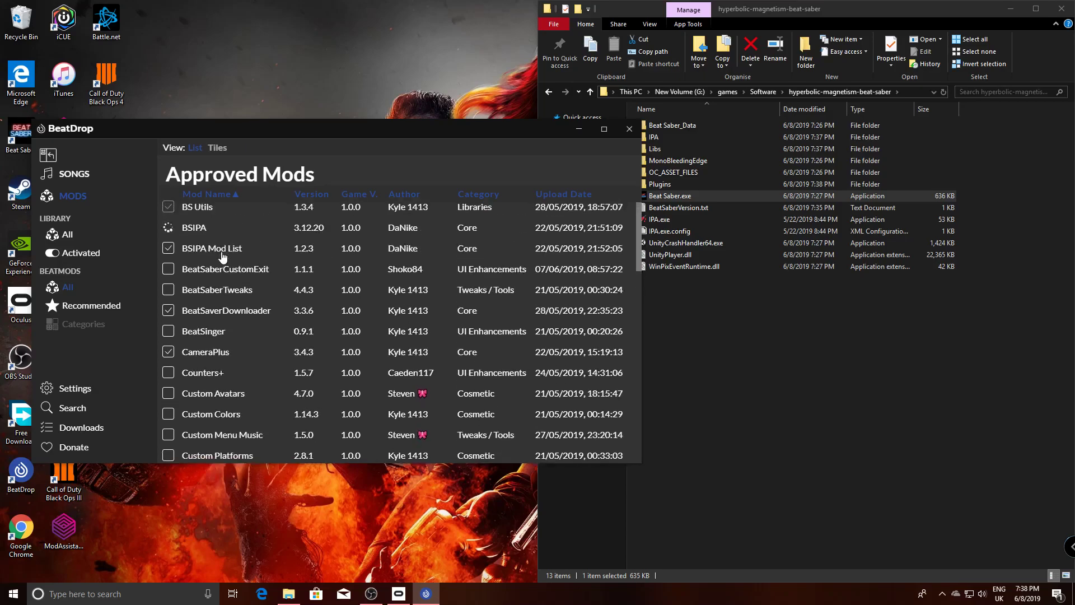
{"action": "scroll", "coordinate": [196, 257], "scroll_direction": "up", "scroll_amount": 1}
{"action": "left_click", "coordinate": [169, 251]}
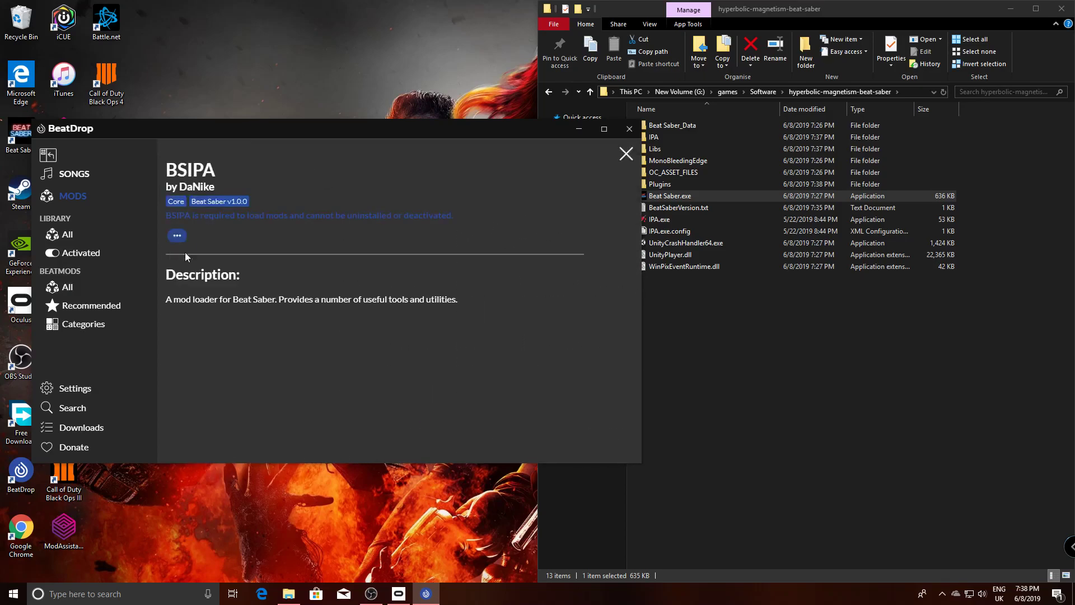
{"action": "left_click", "coordinate": [626, 153]}
{"action": "scroll", "coordinate": [224, 336], "scroll_direction": "down", "scroll_amount": 10}
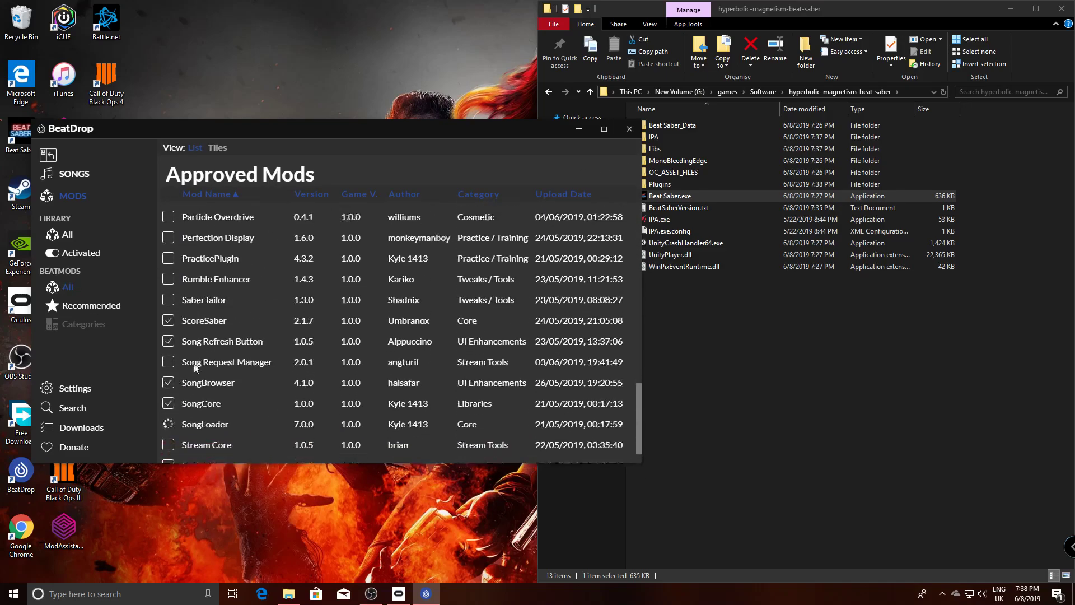
{"action": "left_click", "coordinate": [168, 390]}
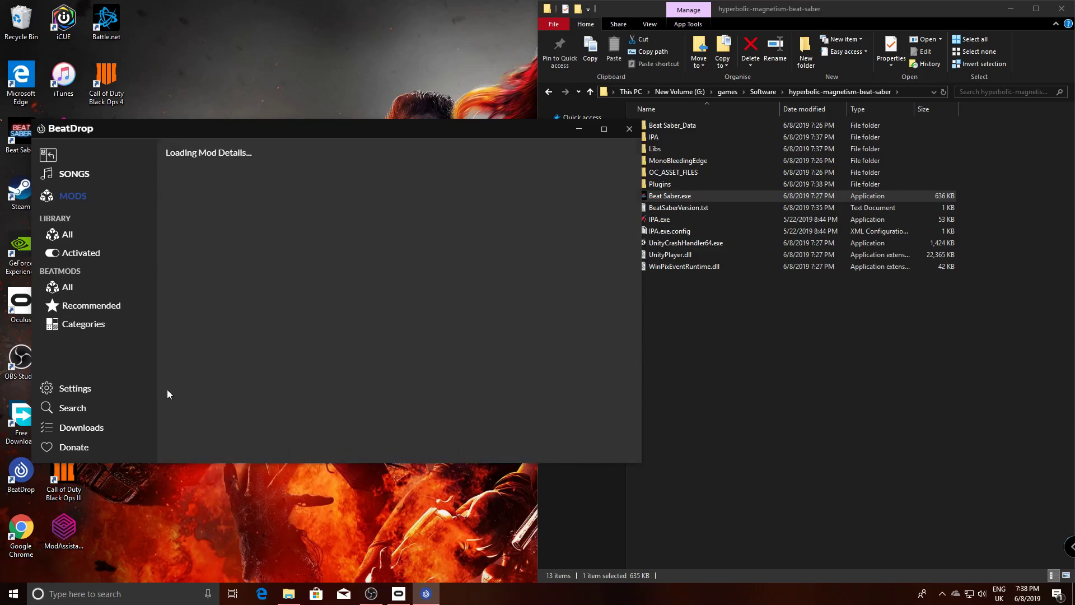
Repeat the scan for installed mods from the download settings
{"action": "left_click", "coordinate": [72, 392]}
{"action": "scroll", "coordinate": [297, 361], "scroll_direction": "down", "scroll_amount": 5}
{"action": "scroll", "coordinate": [296, 252], "scroll_direction": "up", "scroll_amount": 2}
{"action": "scroll", "coordinate": [297, 238], "scroll_direction": "up", "scroll_amount": 1}
{"action": "left_click", "coordinate": [303, 233]}
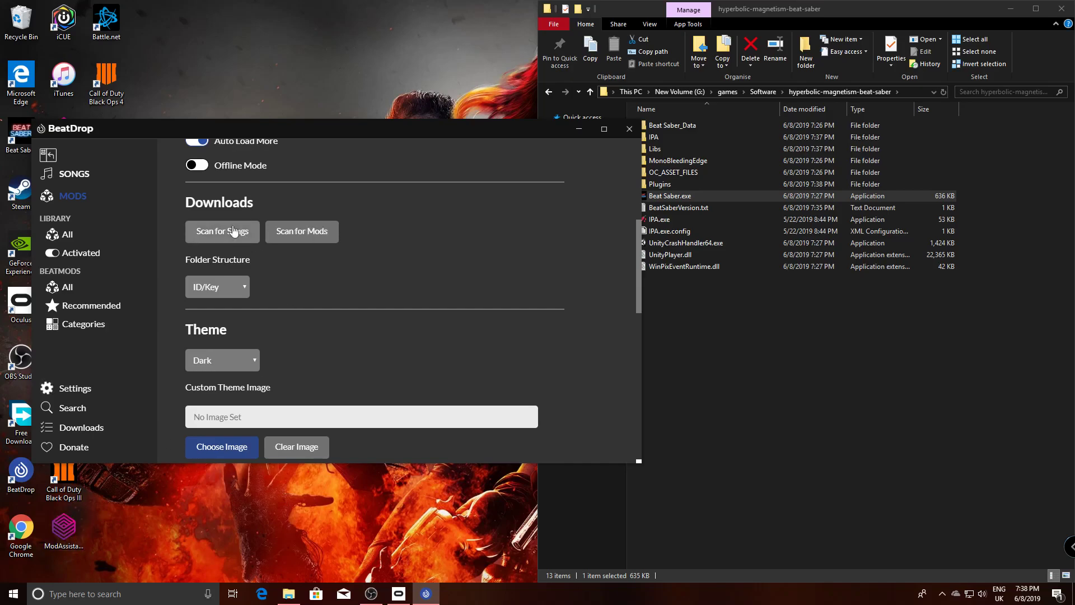
Install SongLoader again from the list of all approved mods
{"action": "left_click", "coordinate": [58, 289]}
{"action": "scroll", "coordinate": [196, 324], "scroll_direction": "down", "scroll_amount": 10}
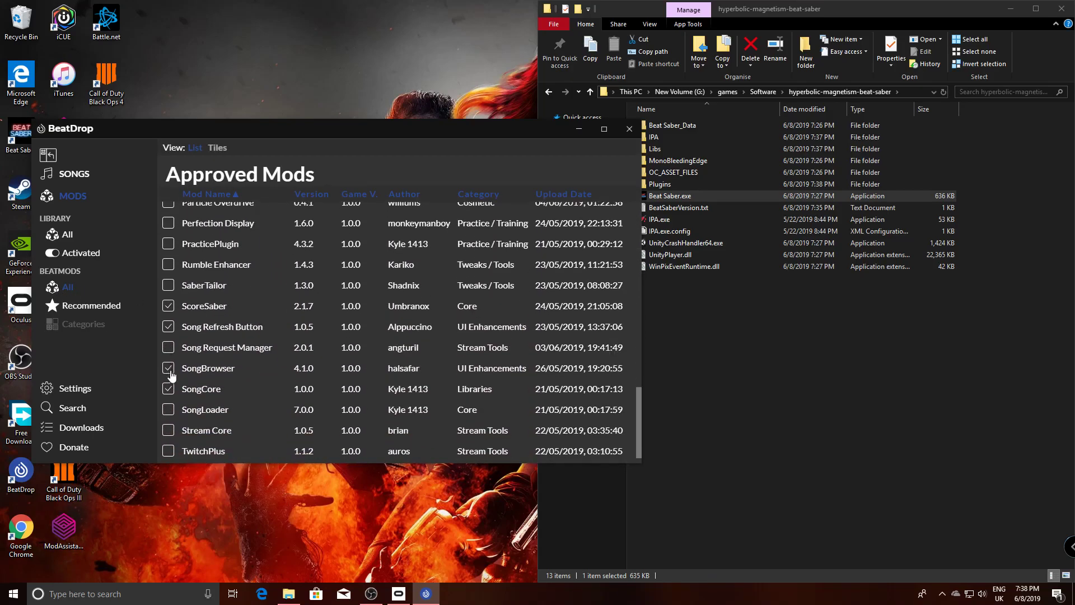
{"action": "scroll", "coordinate": [170, 373], "scroll_direction": "down", "scroll_amount": 1}
{"action": "left_click", "coordinate": [169, 391]}
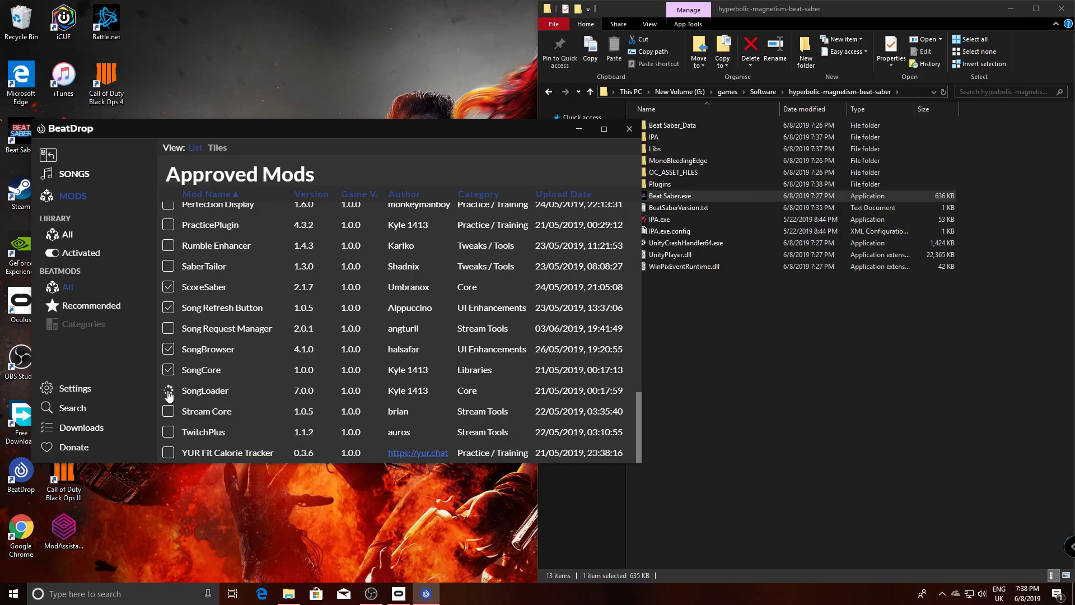
Check BSIPA's entry and details page, and return to the approved mods list
{"action": "scroll", "coordinate": [227, 392], "scroll_direction": "up", "scroll_amount": 10}
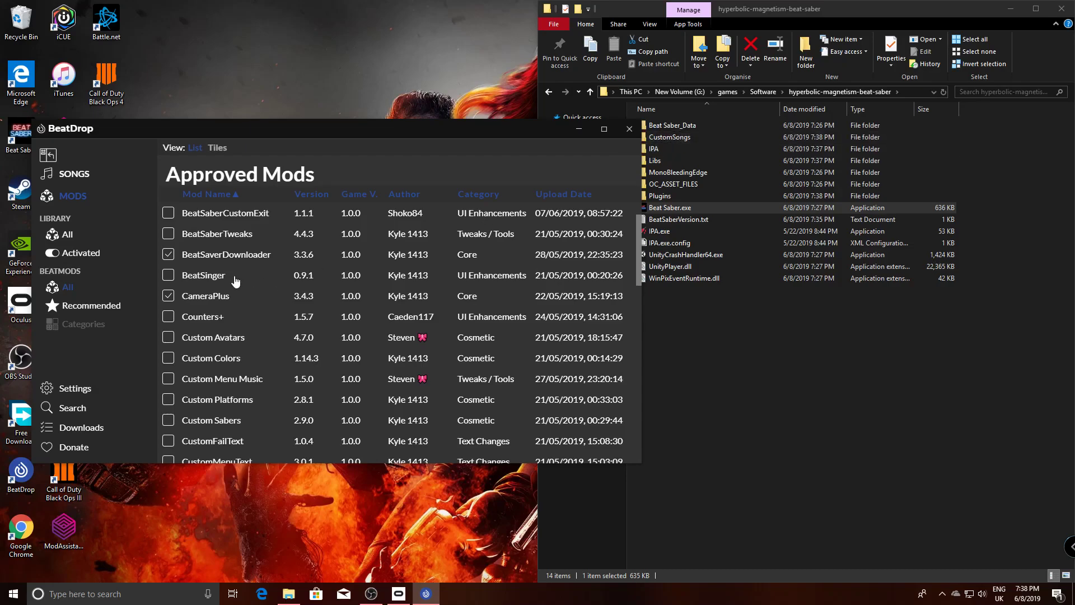
{"action": "scroll", "coordinate": [177, 285], "scroll_direction": "up", "scroll_amount": 4}
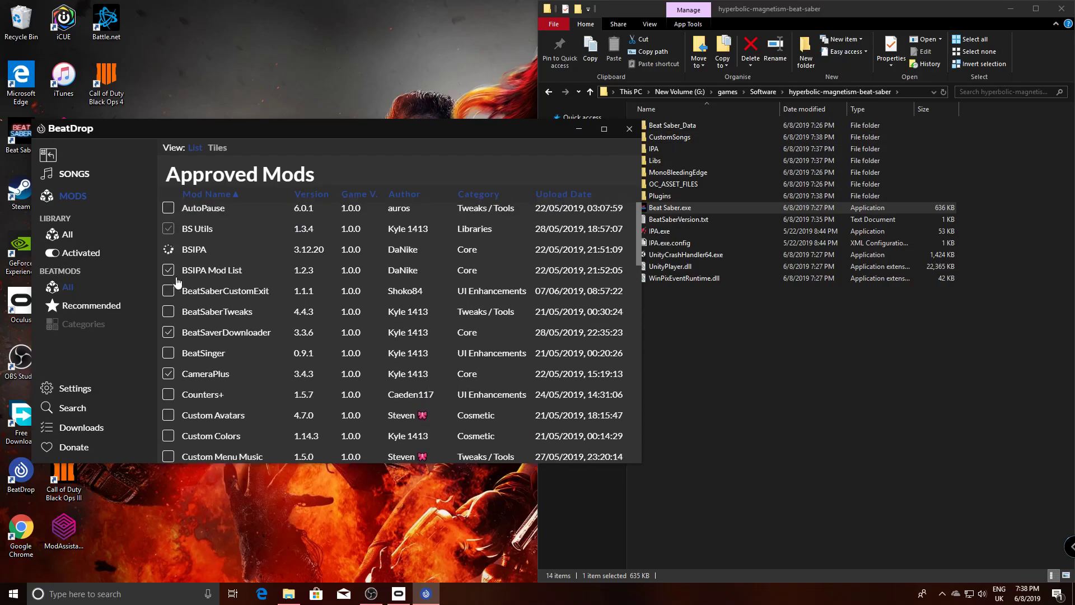
{"action": "left_click", "coordinate": [183, 253]}
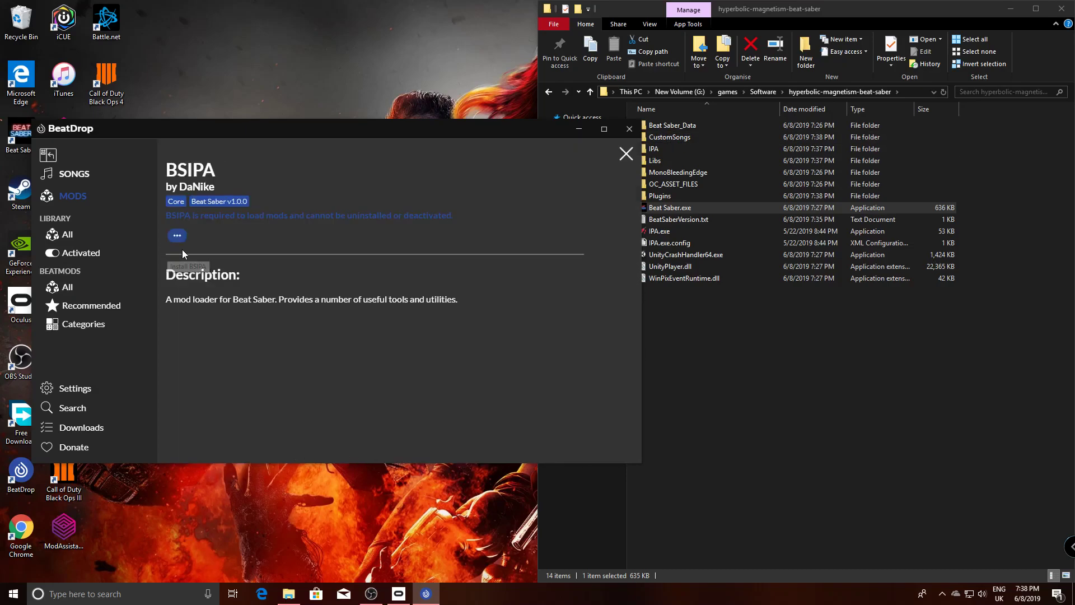
{"action": "left_click", "coordinate": [67, 287]}
Scan for installed mods once more, and dismiss the notification over the approved mods list
{"action": "left_click", "coordinate": [73, 396]}
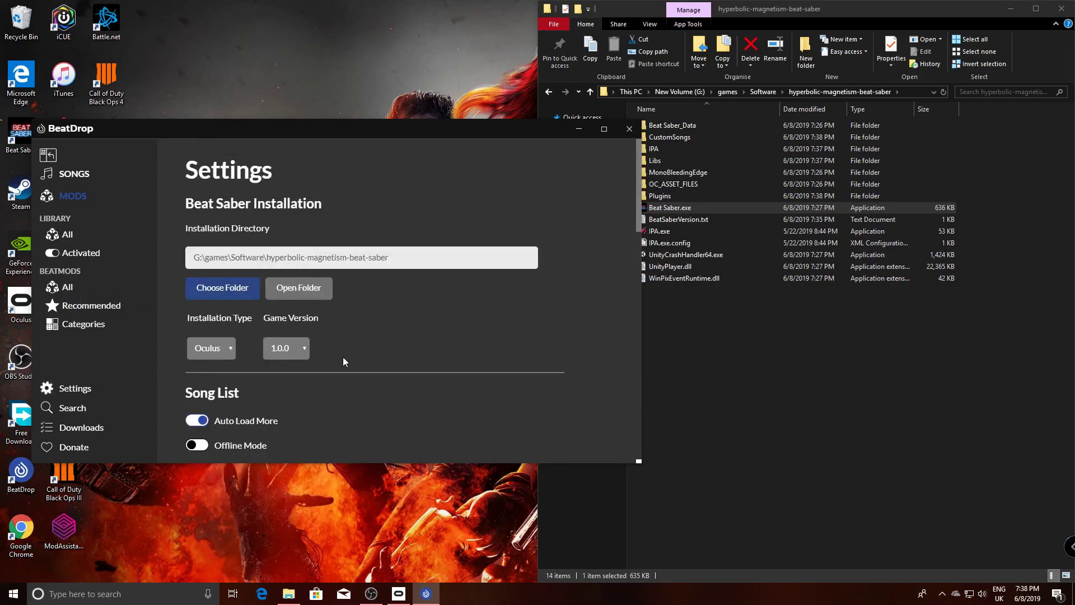
{"action": "scroll", "coordinate": [336, 370], "scroll_direction": "down", "scroll_amount": 2}
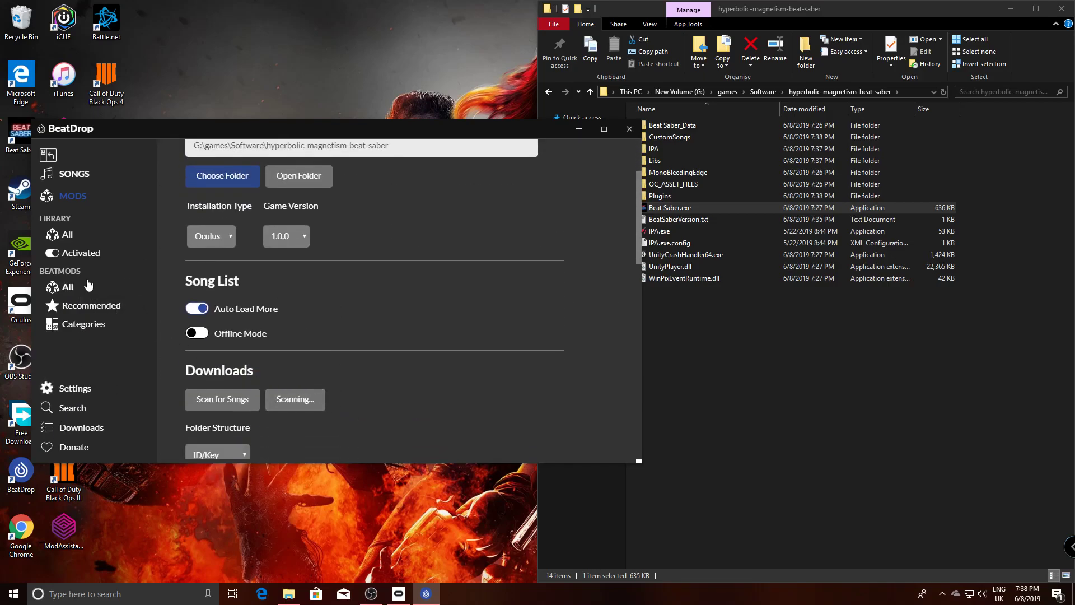
{"action": "left_click", "coordinate": [68, 287]}
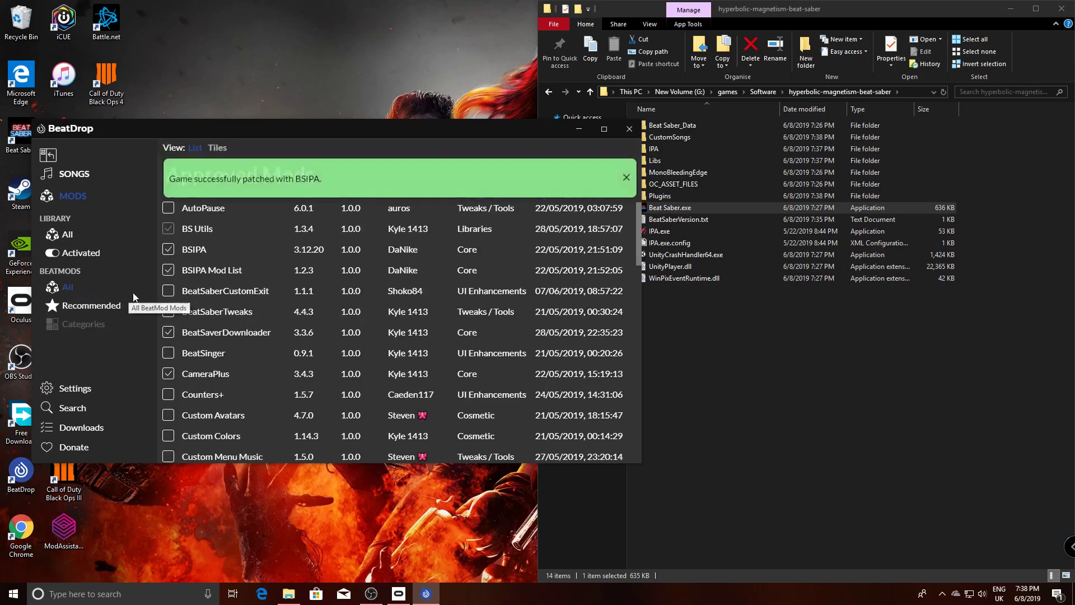
{"action": "left_click", "coordinate": [626, 179]}
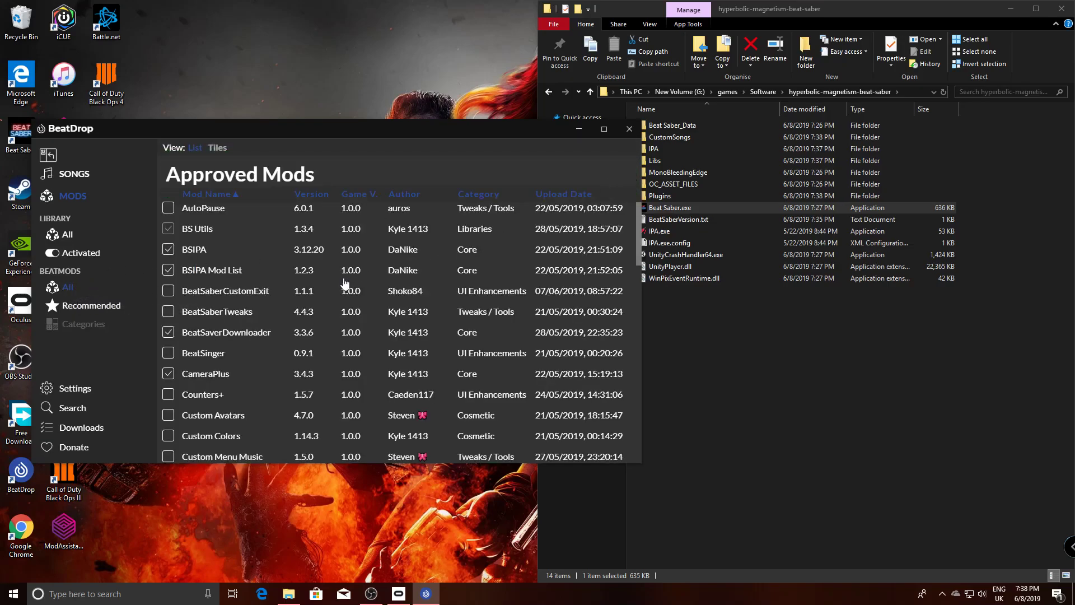
Close BeatDrop and run IPA.exe from the hyperbolic-magnetism-beat-saber folder to patch the game
{"action": "left_click", "coordinate": [629, 128]}
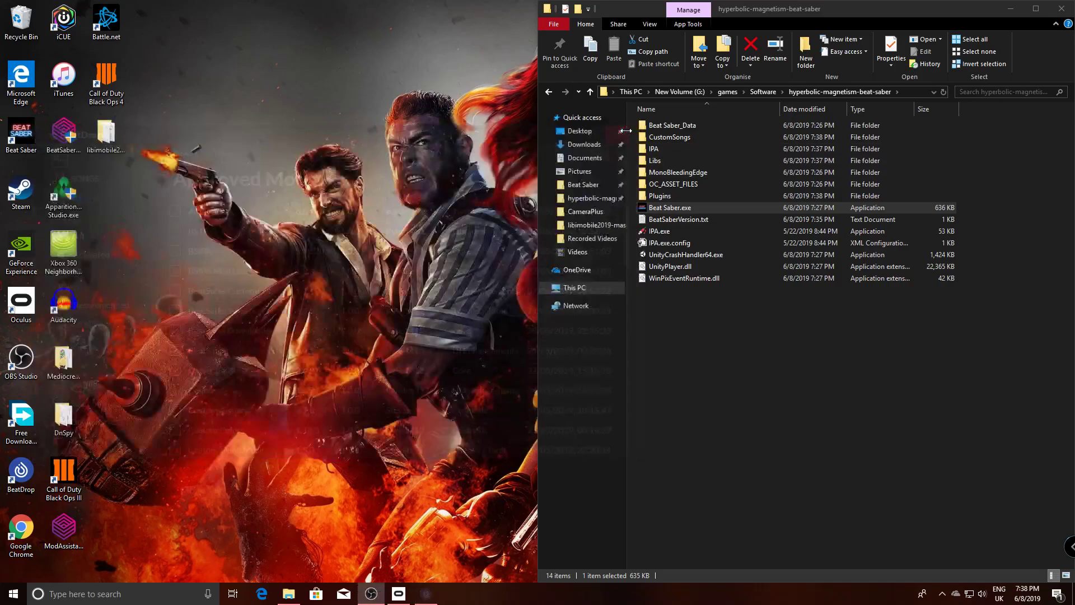
{"action": "left_click", "coordinate": [664, 229]}
{"action": "double_click", "coordinate": [664, 230]}
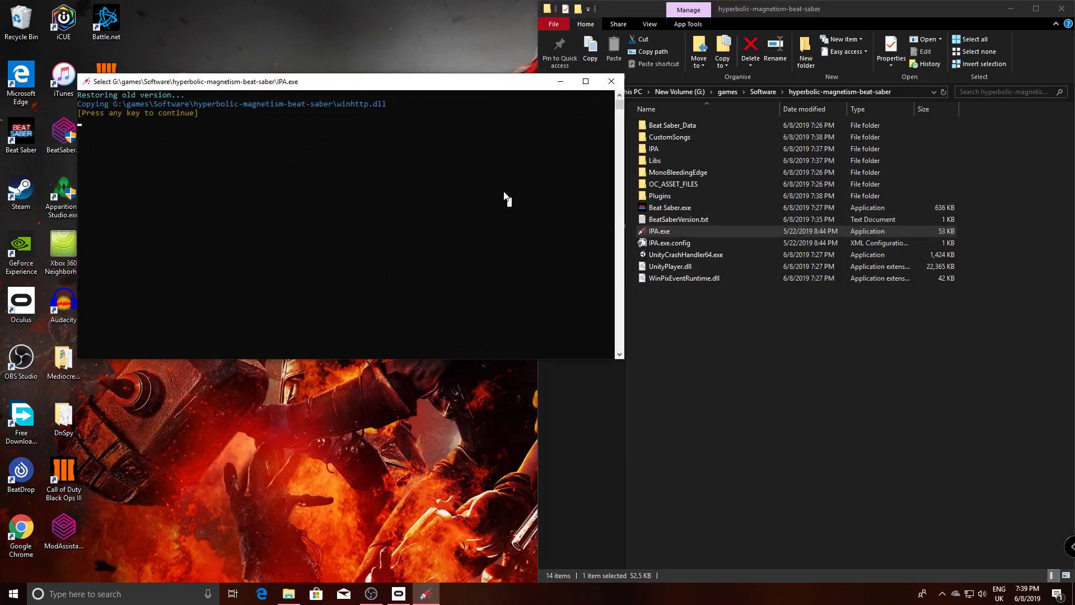
{"action": "key", "text": "Return"}
{"action": "key", "text": "Return"}
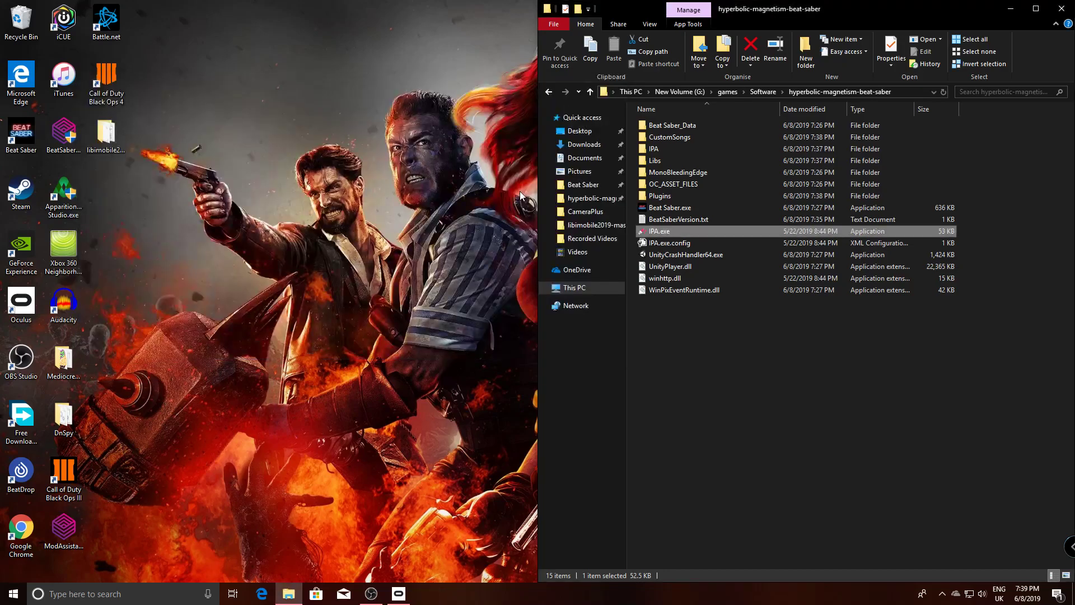
Launch Beat Saber.exe and open the Modded Custom Maps pack in Solo mode
{"action": "double_click", "coordinate": [690, 208]}
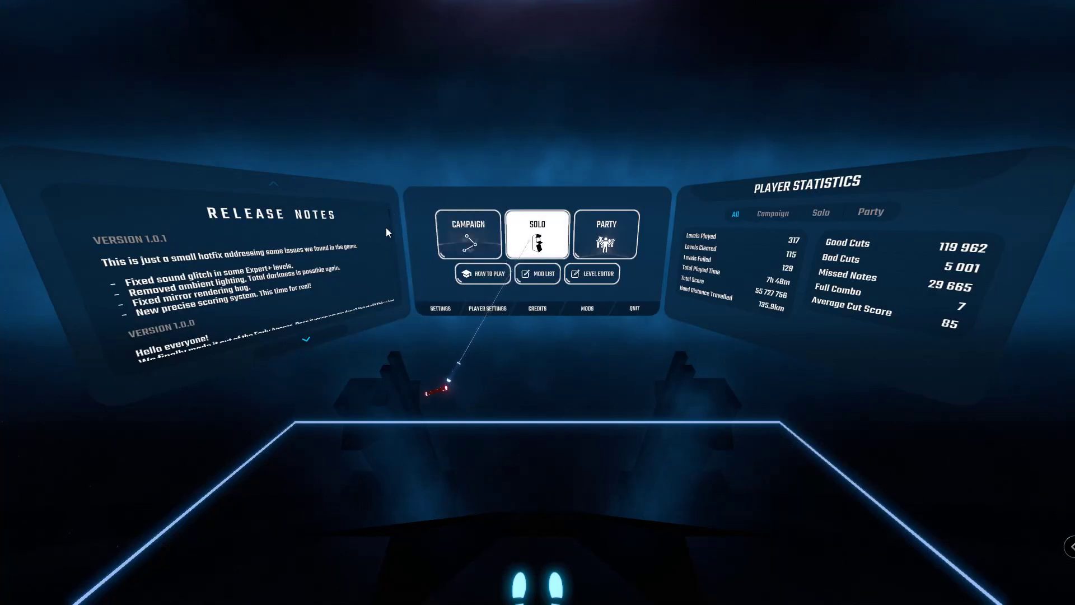
{"action": "left_click", "coordinate": [536, 246]}
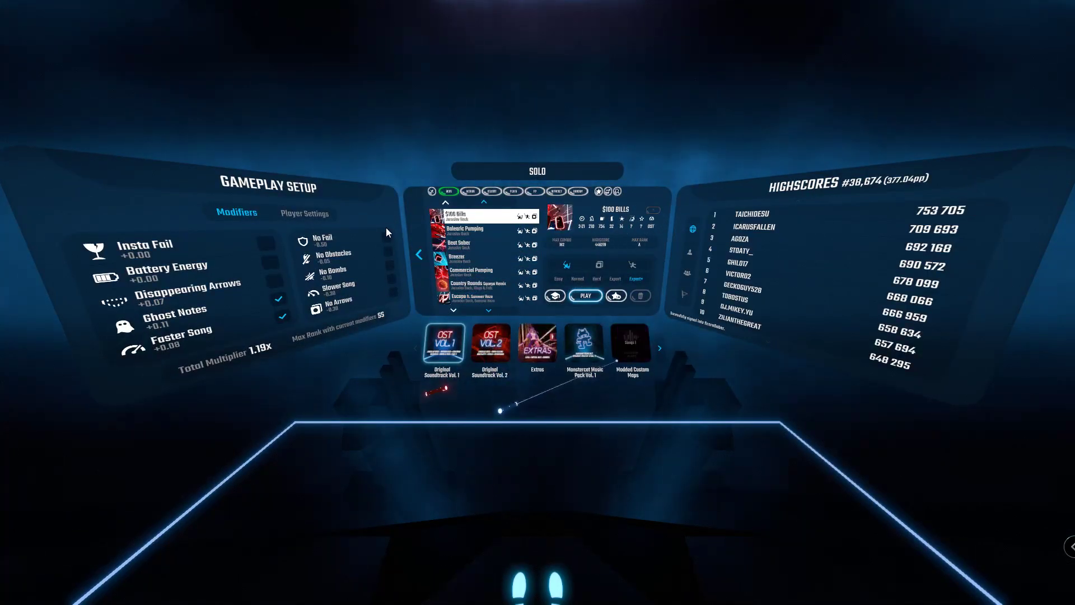
{"action": "left_click", "coordinate": [631, 343]}
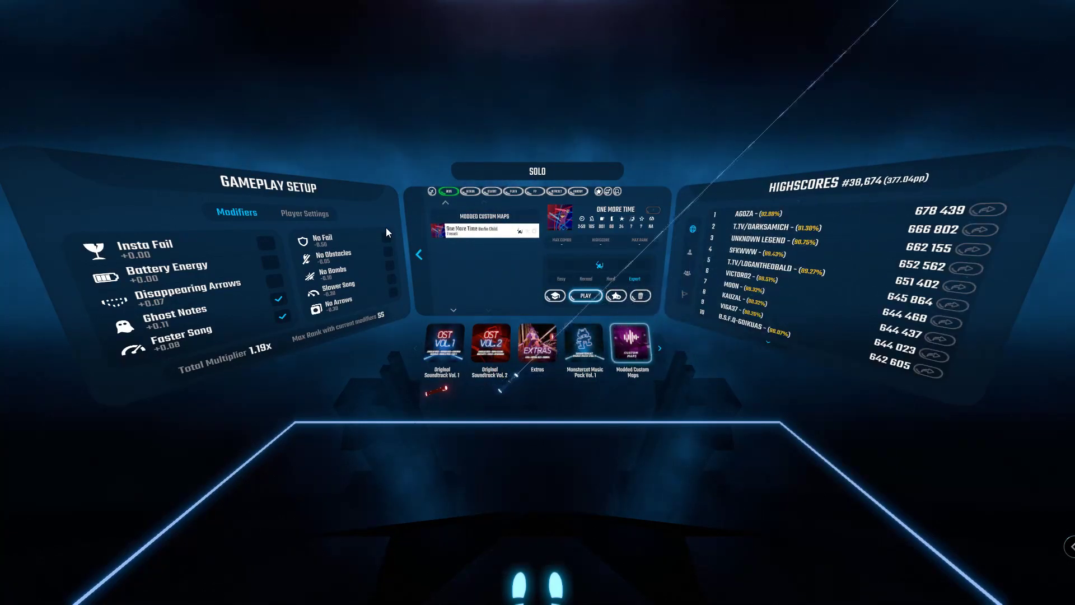
Check the other leaderboard views for One More Time, and go back to open the main menu's mods page
{"action": "left_click", "coordinate": [687, 273]}
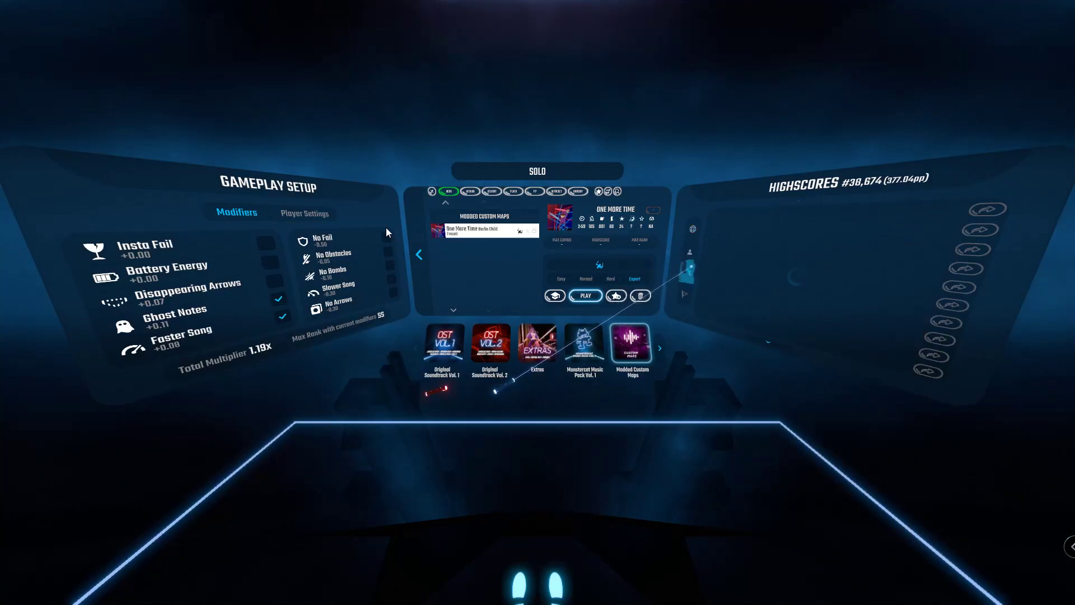
{"action": "left_click", "coordinate": [690, 252]}
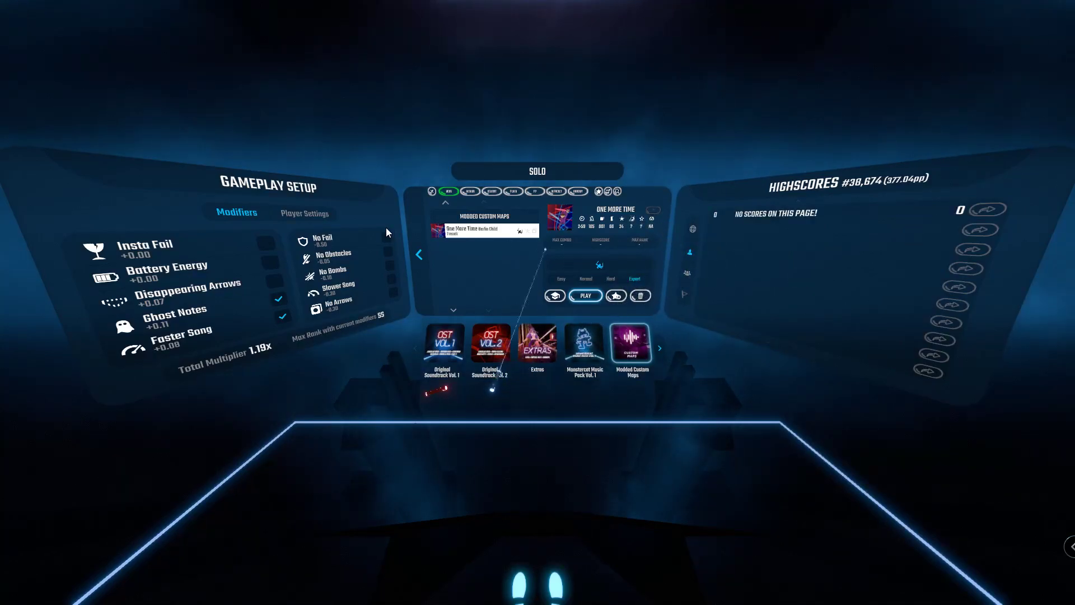
{"action": "left_click", "coordinate": [418, 255]}
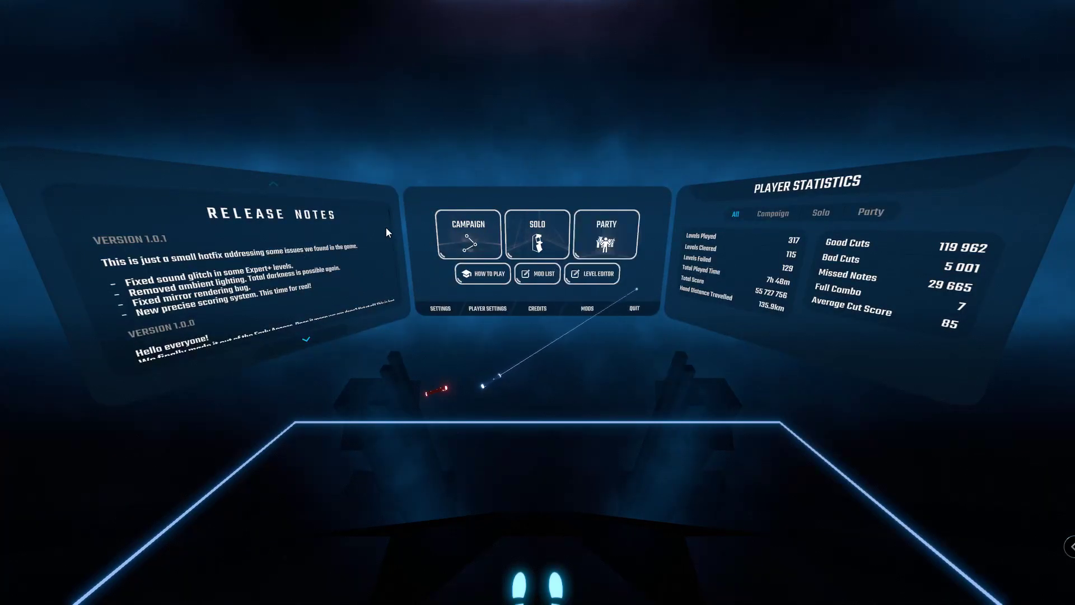
{"action": "left_click", "coordinate": [588, 308]}
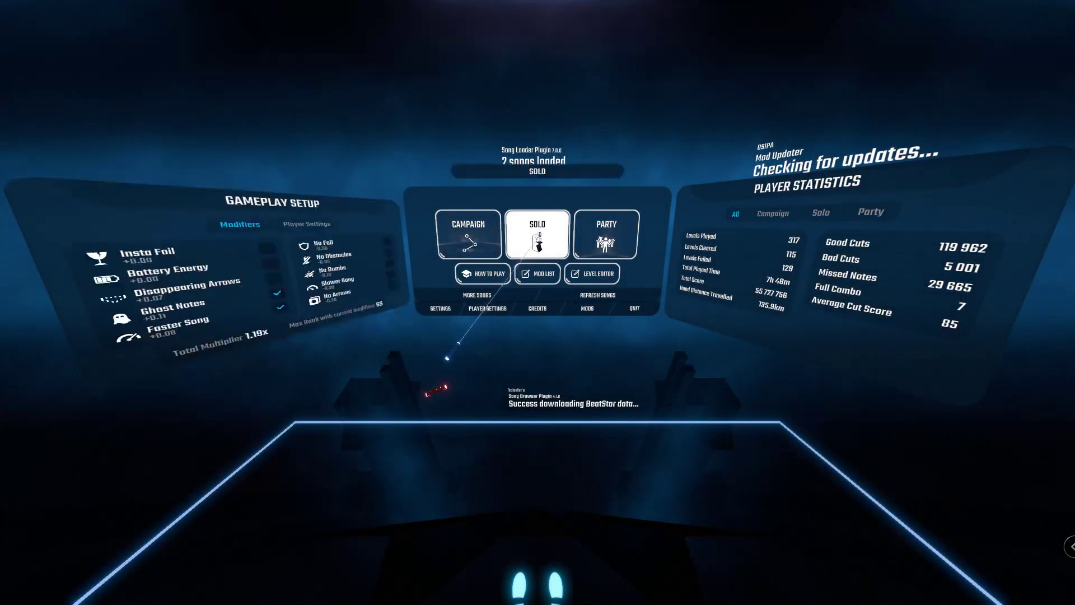
Disable Ghost Notes and Faster Song in Solo mode, enable No Fail, and play the custom map Gangnam Style
{"action": "left_click", "coordinate": [537, 242]}
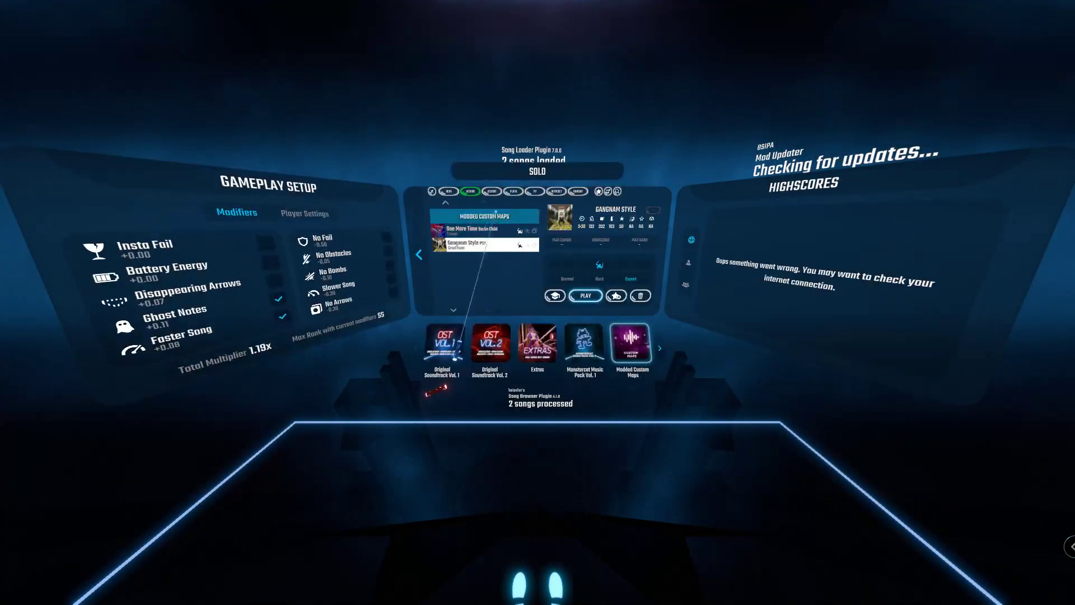
{"action": "left_click", "coordinate": [279, 299]}
{"action": "left_click", "coordinate": [282, 317]}
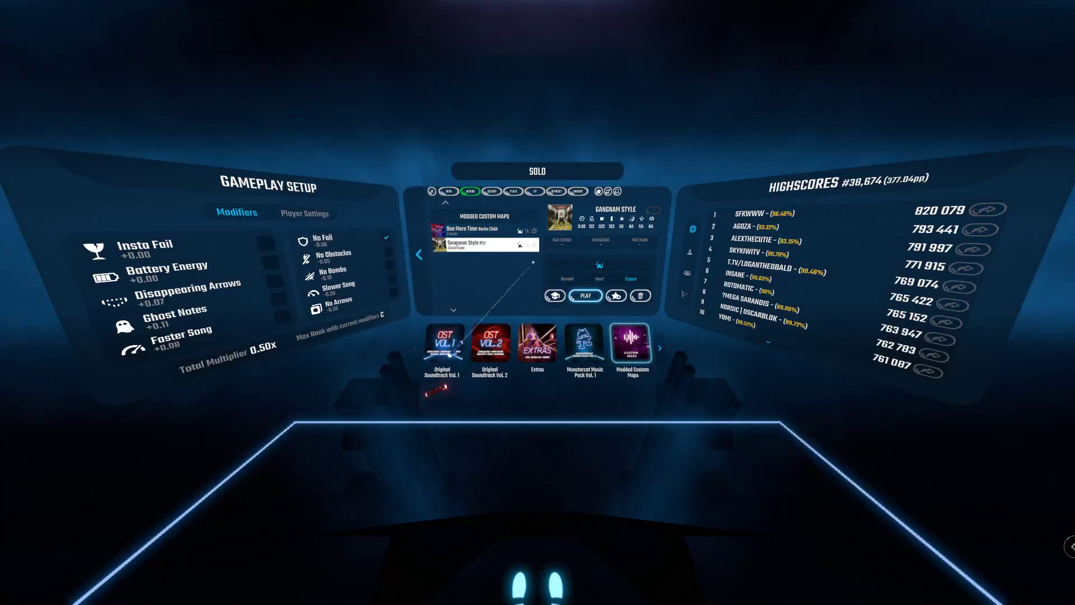
{"action": "left_click", "coordinate": [584, 295]}
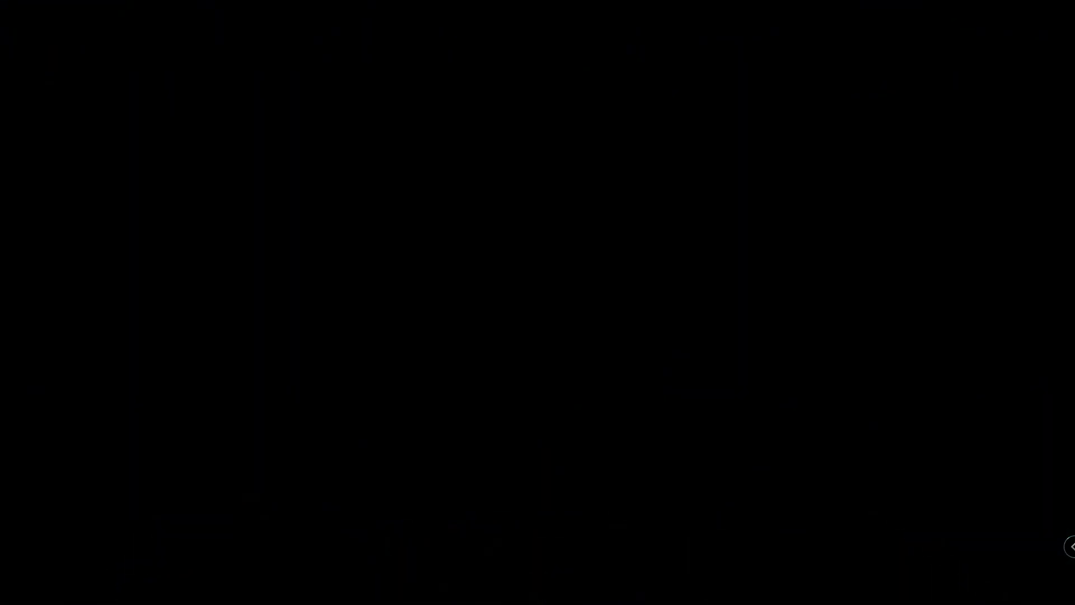